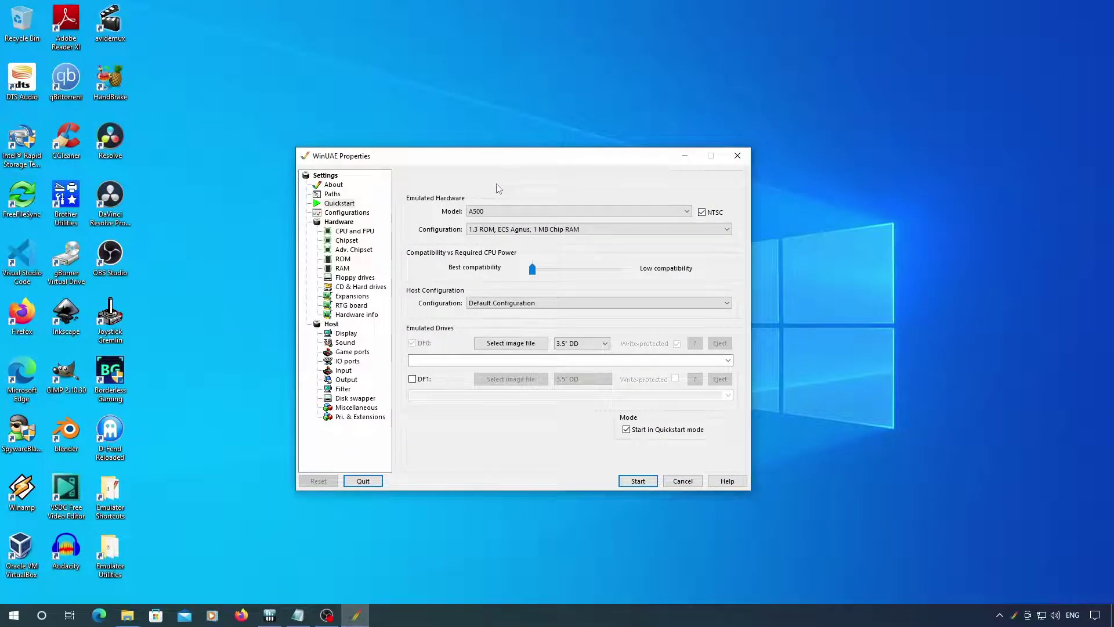
# Step: Emulate an A3000 with the 2.04 ROM, 2MB Chip + 8MB Fast configuration and insert Workbench 2.1 Install.ADF in DF0
pyautogui.click(494, 212)
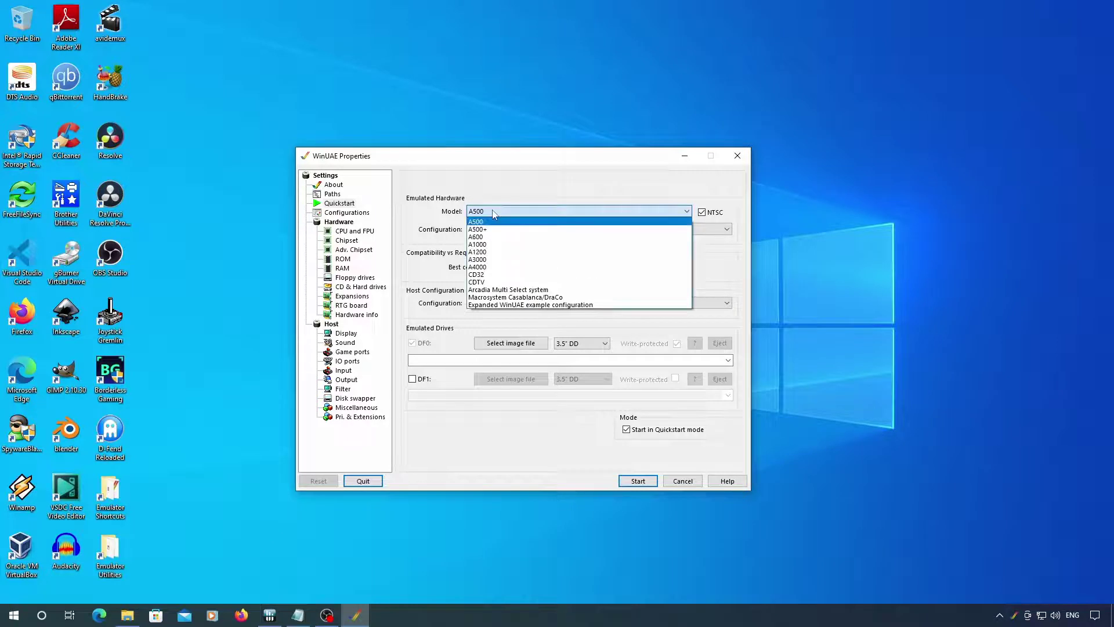
pyautogui.click(502, 260)
pyautogui.click(631, 362)
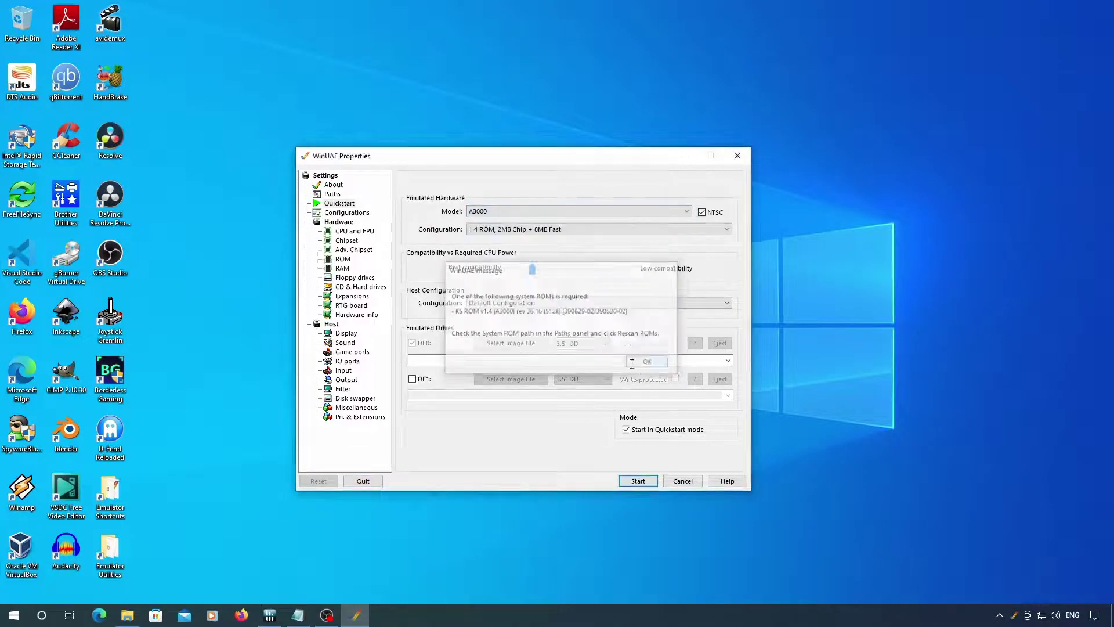
pyautogui.click(499, 231)
pyautogui.click(503, 244)
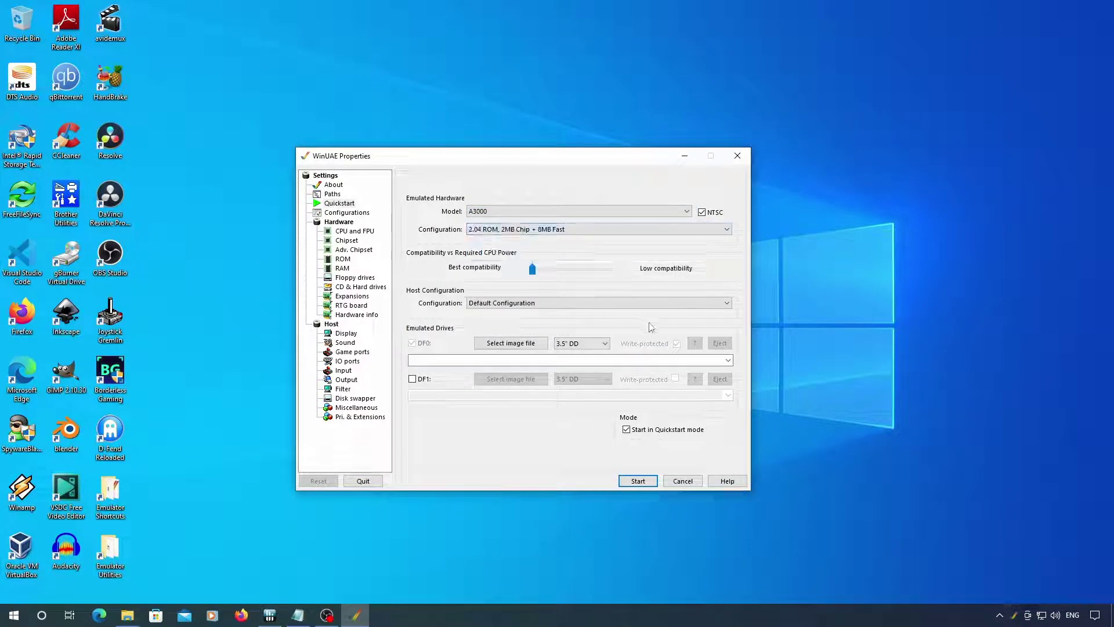
pyautogui.click(727, 361)
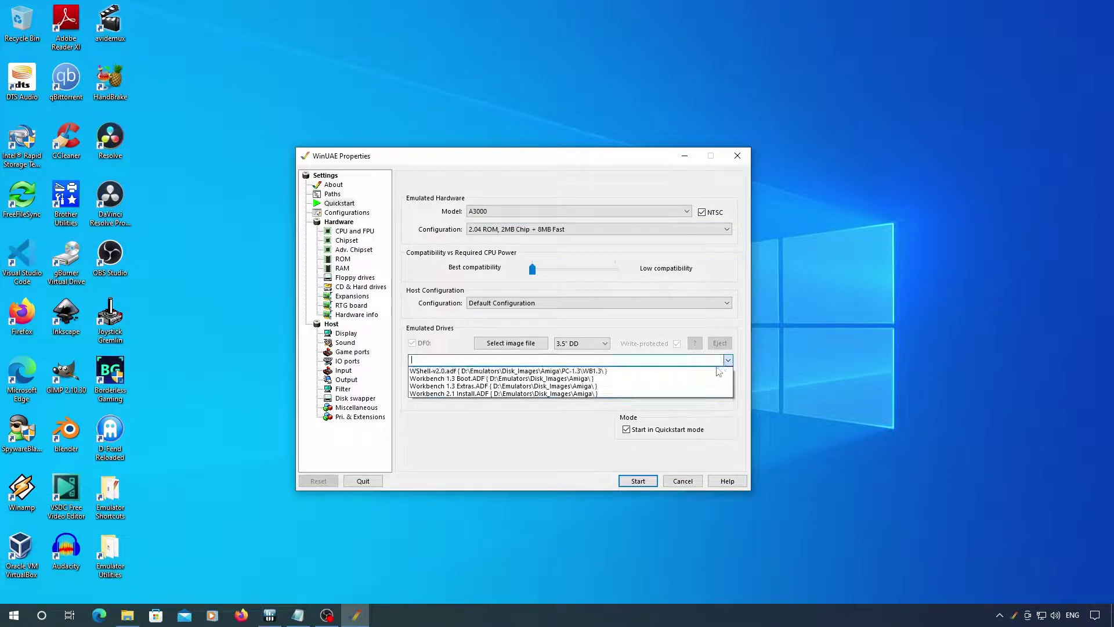
pyautogui.click(704, 394)
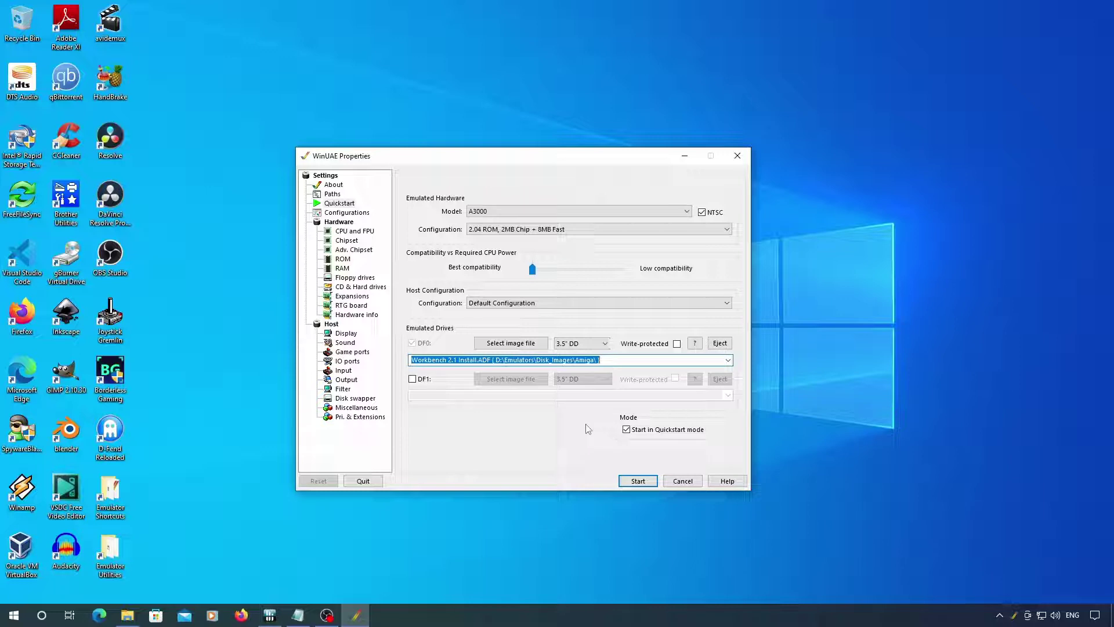
# Step: Create an 80 MB sparse, dynamic hardfile named Workbench 2.1.vhd, attach it in full drive/RDB mode, and start the emulation
pyautogui.click(360, 286)
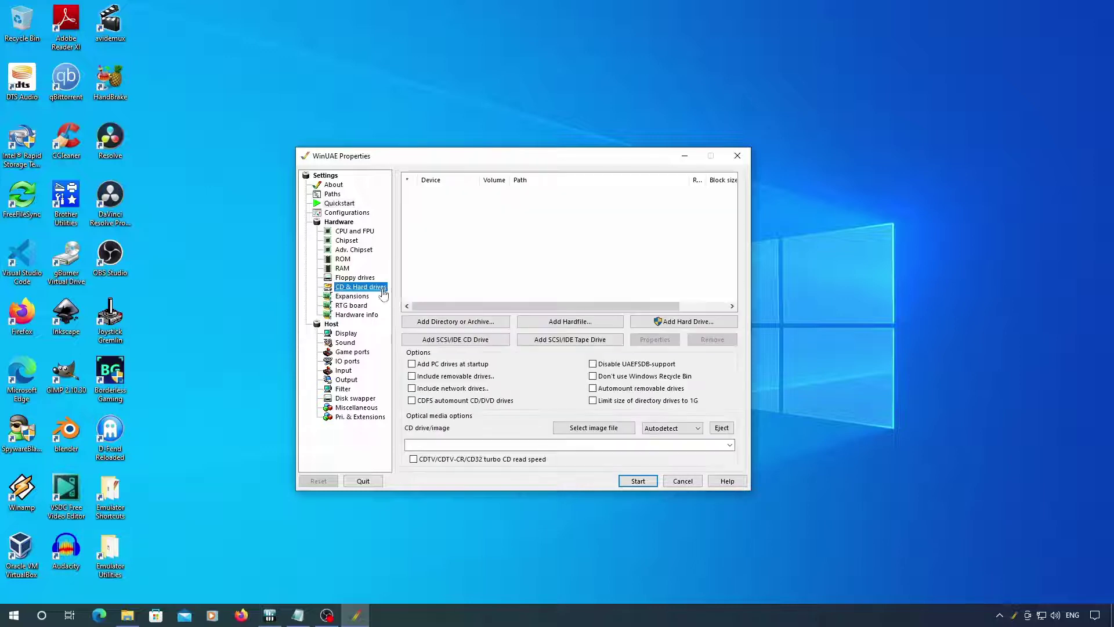
pyautogui.click(570, 318)
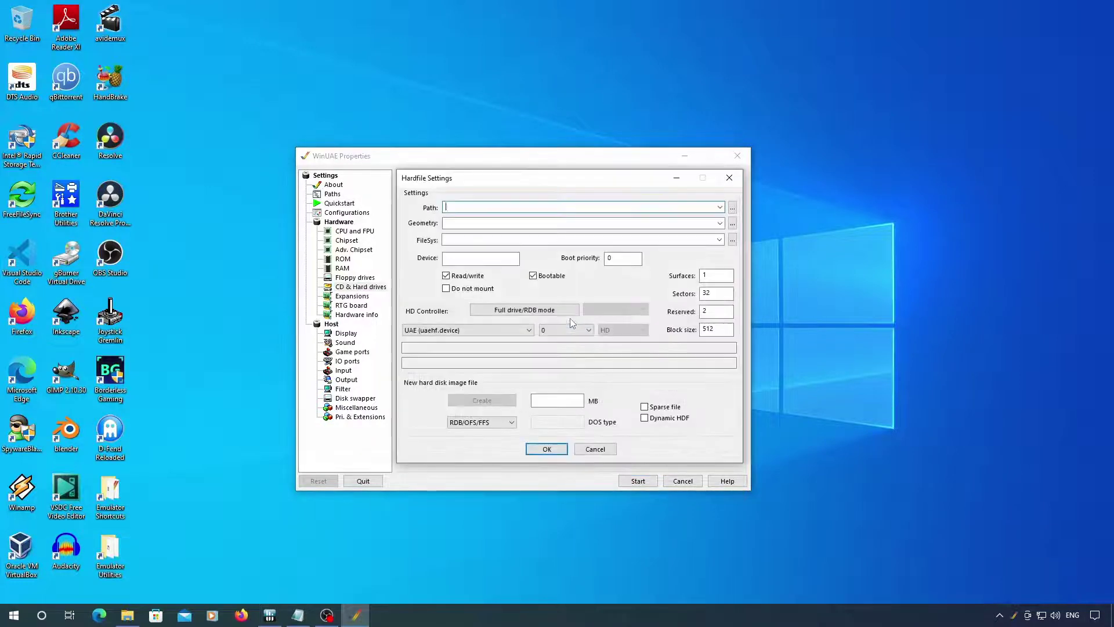
pyautogui.click(557, 400)
pyautogui.write('80')
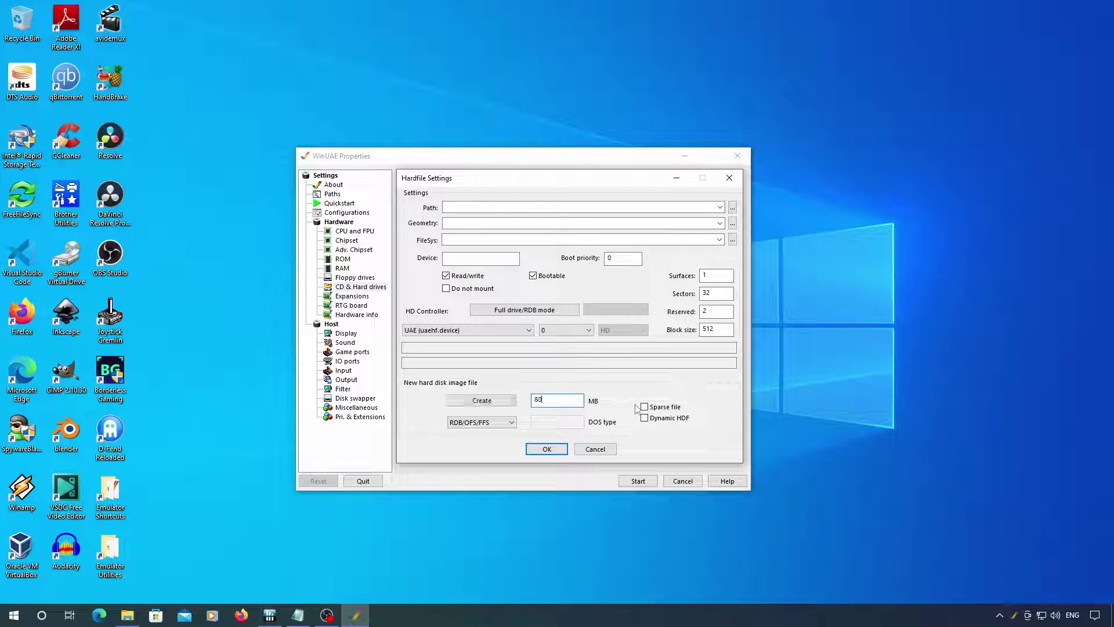
pyautogui.click(504, 401)
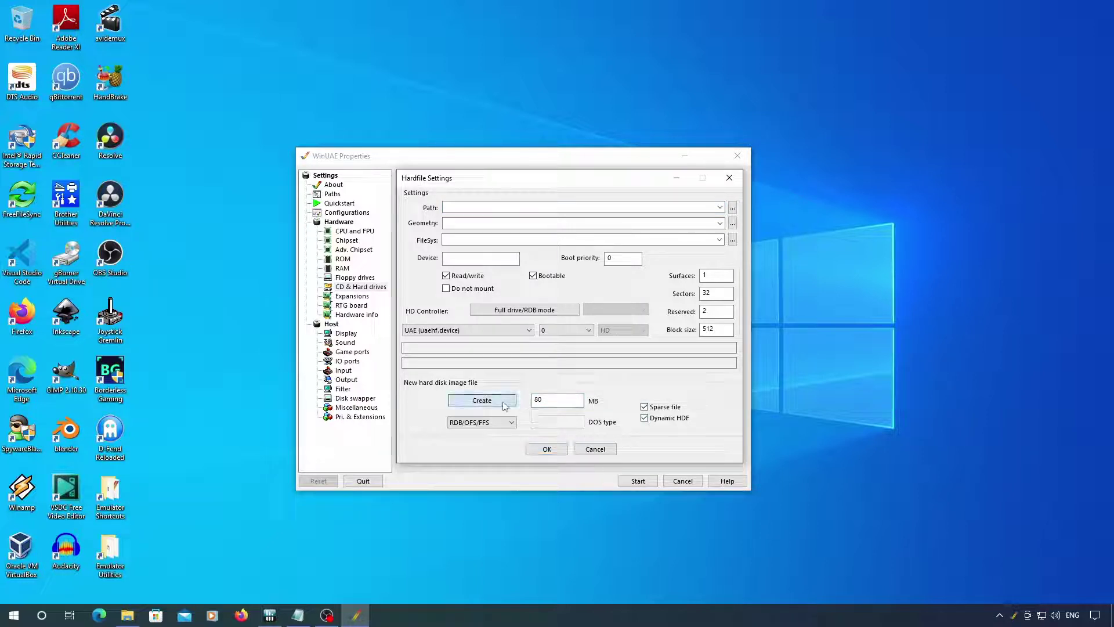
pyautogui.click(519, 310)
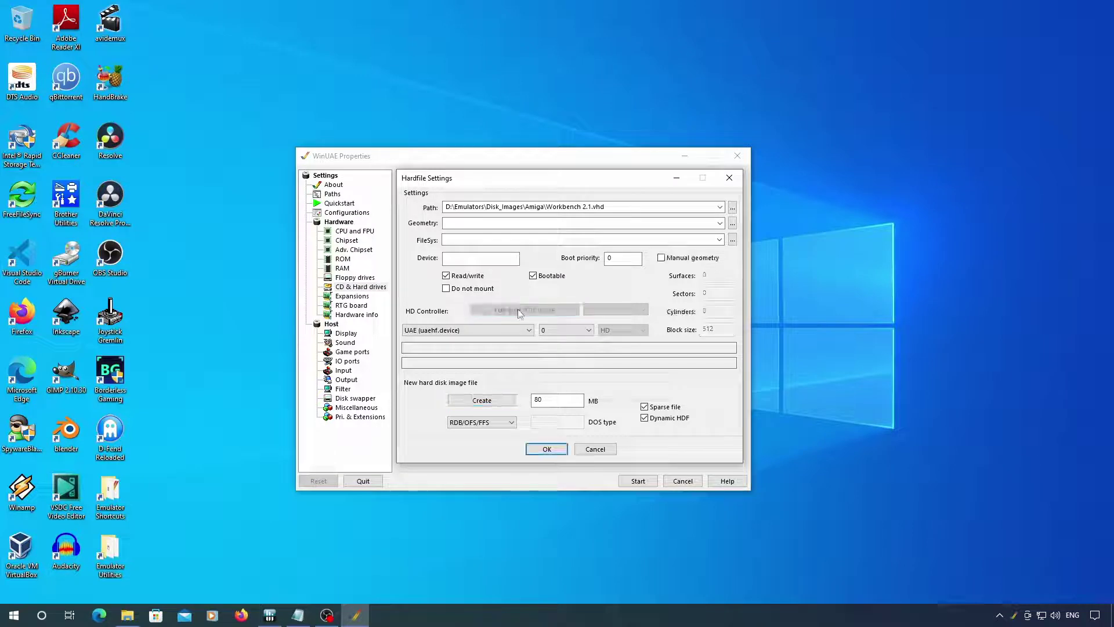
pyautogui.click(545, 449)
pyautogui.click(632, 479)
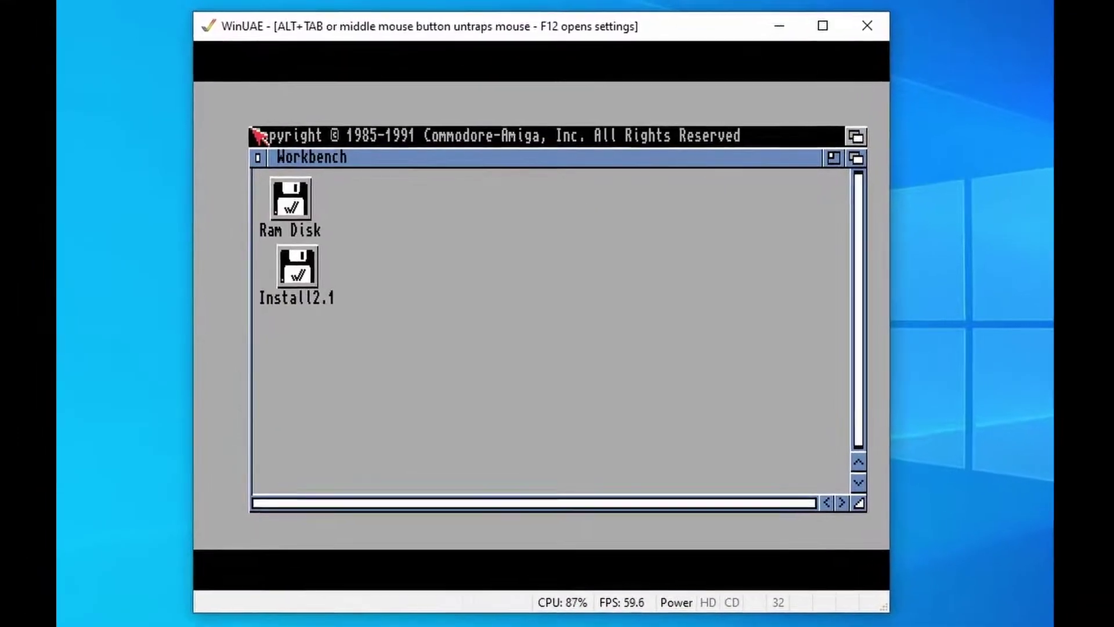
# Step: Open the HDTools drawer on the Install2.1 disk and check the SCSI device name in HDToolBox's tool types
pyautogui.doubleClick(300, 271)
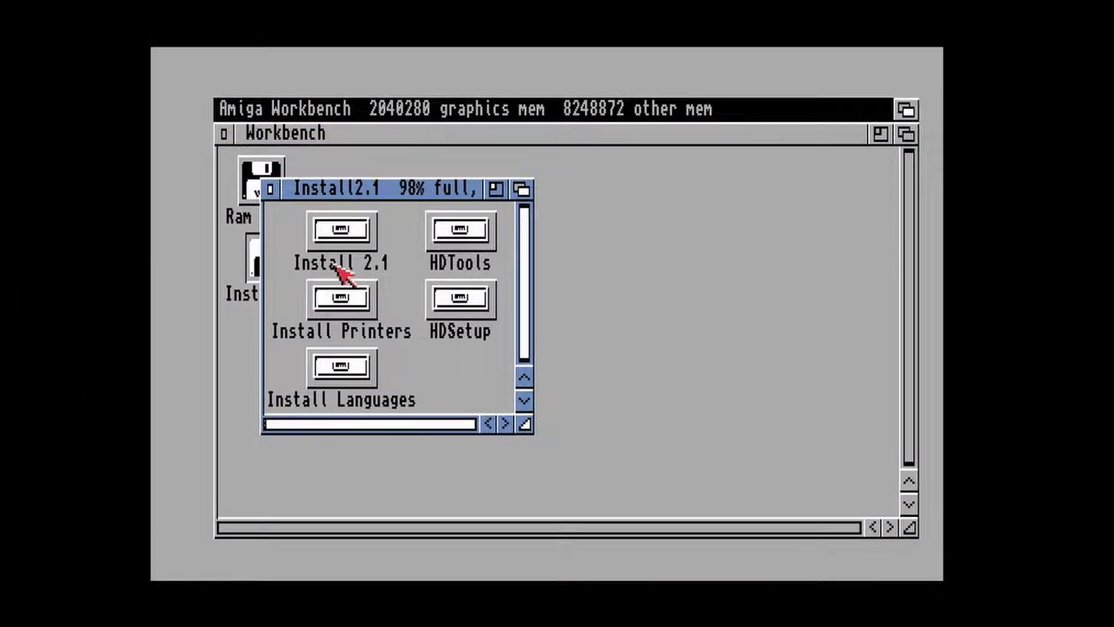
pyautogui.doubleClick(467, 251)
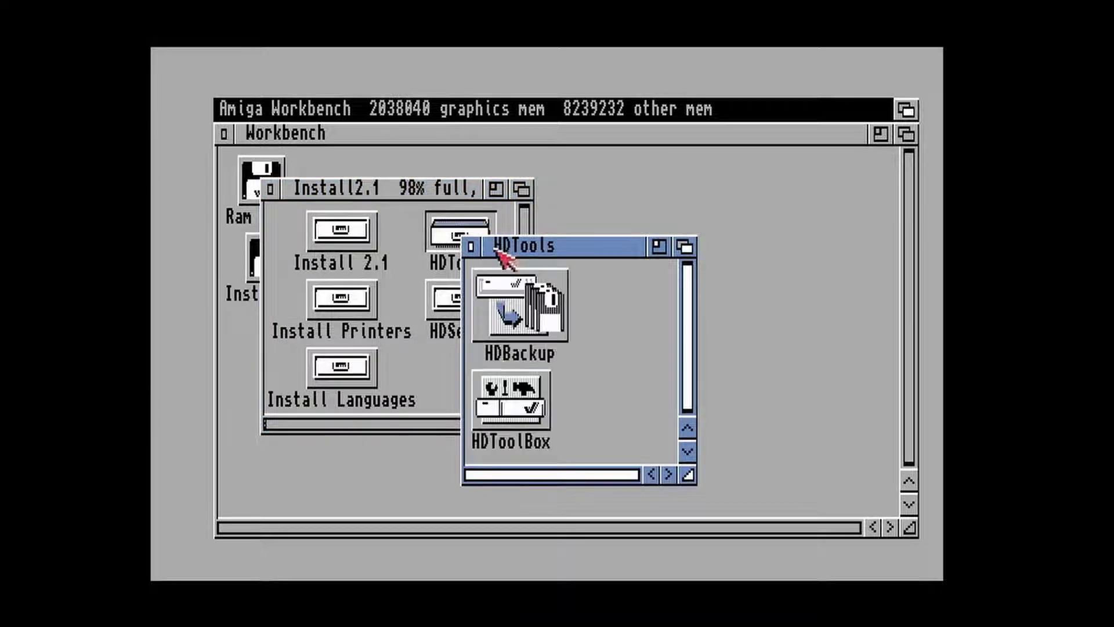
pyautogui.rightClick(384, 108)
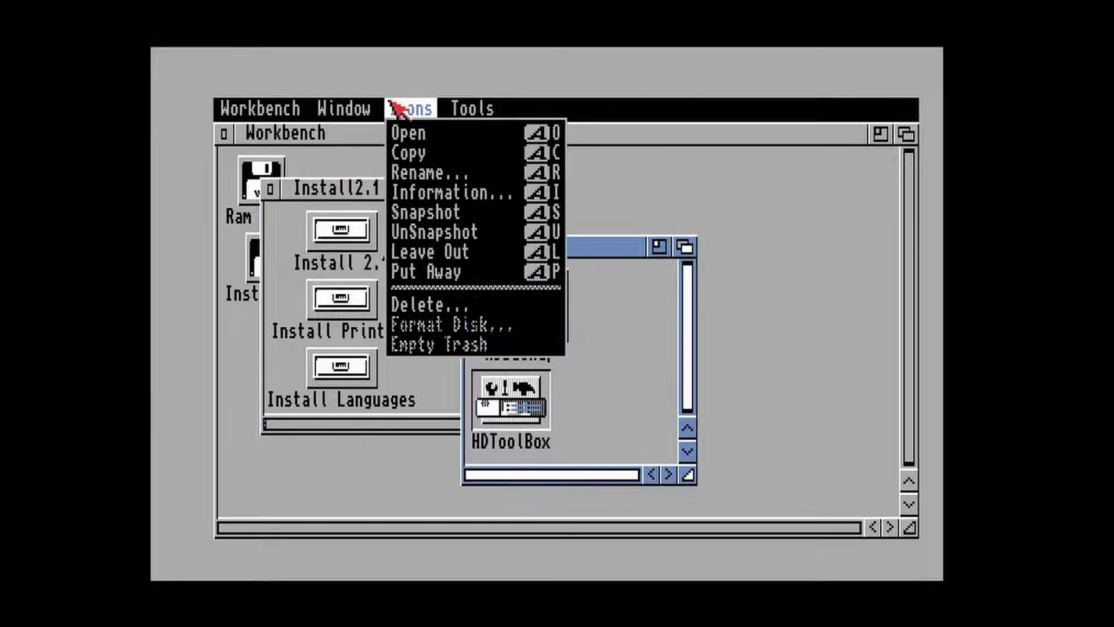
pyautogui.rightClick(427, 189)
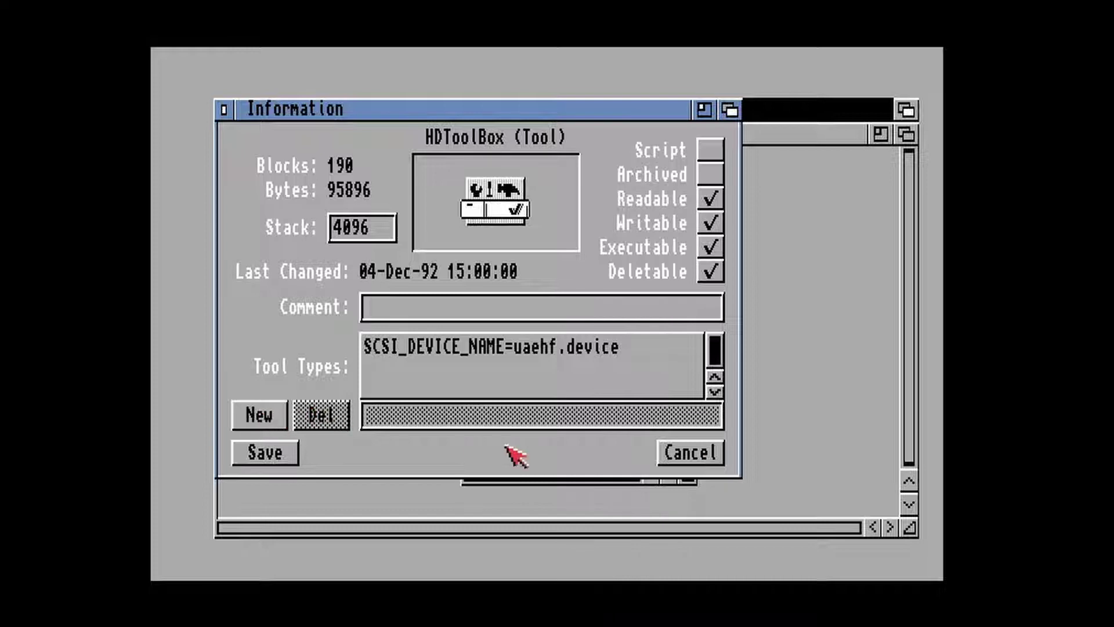
pyautogui.click(684, 461)
# Step: In HDToolBox, define a new SCSI drive type from the configuration read off the drive and assign it to that drive
pyautogui.doubleClick(541, 426)
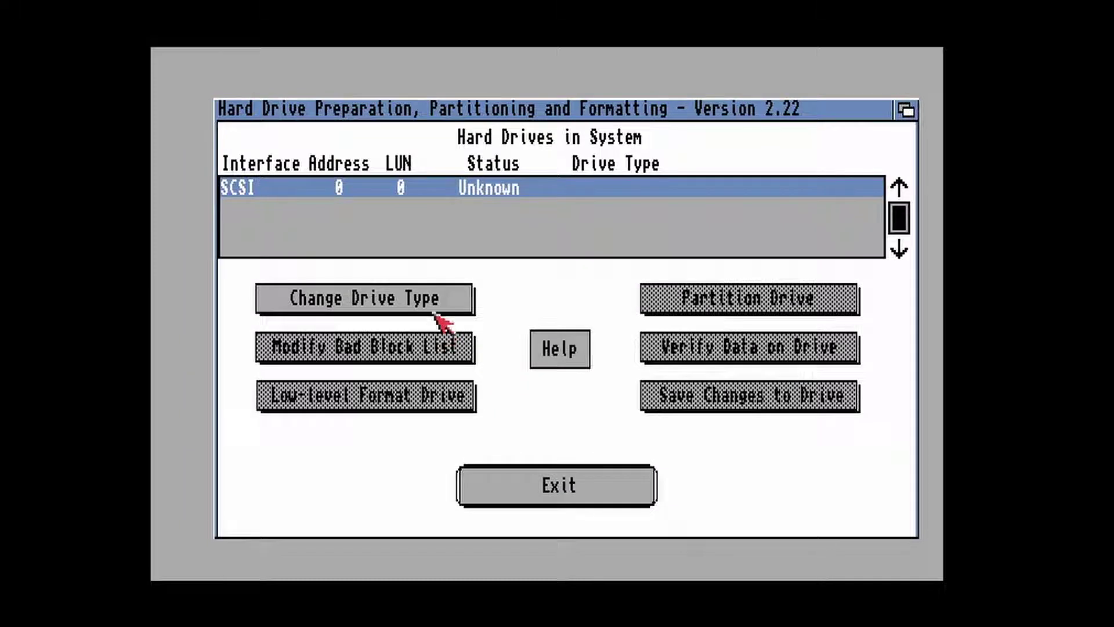
pyautogui.click(432, 309)
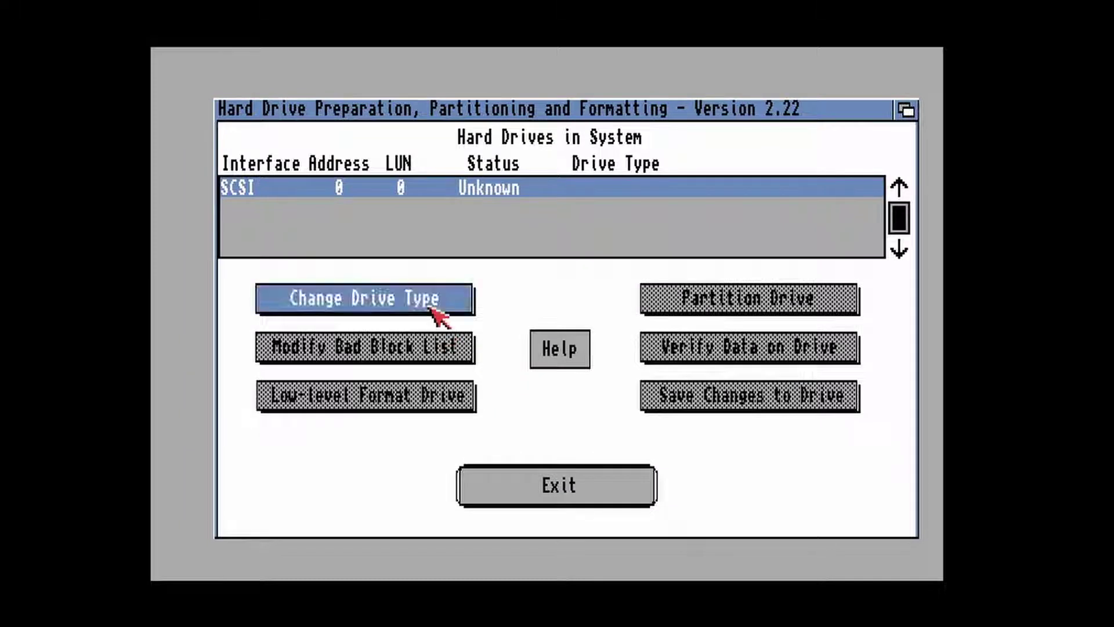
pyautogui.click(476, 456)
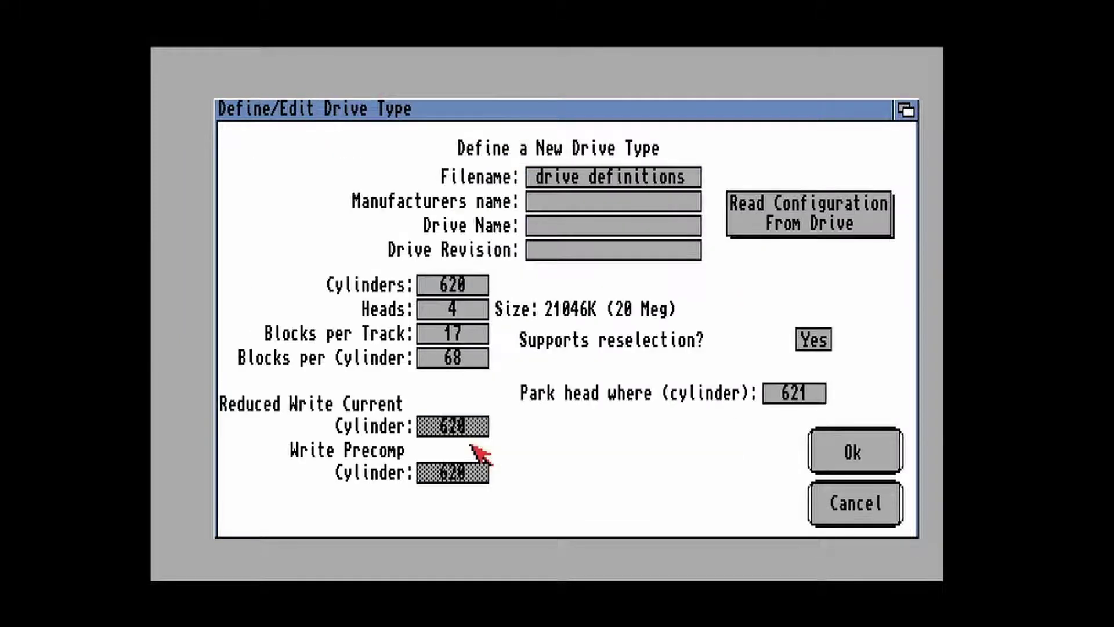
pyautogui.click(780, 222)
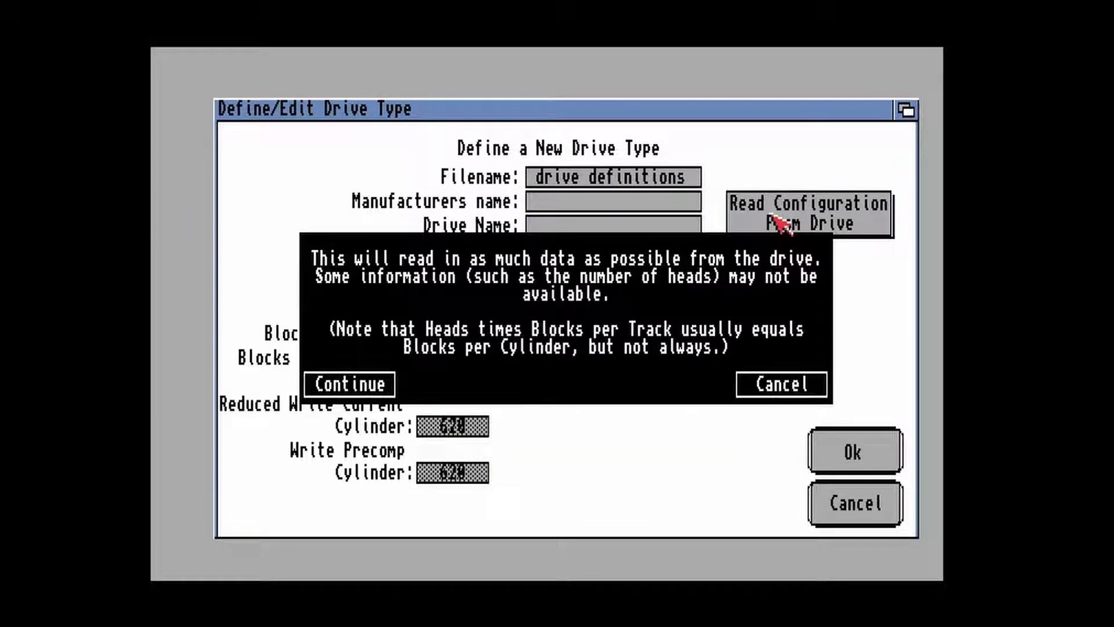
pyautogui.click(370, 382)
pyautogui.click(828, 440)
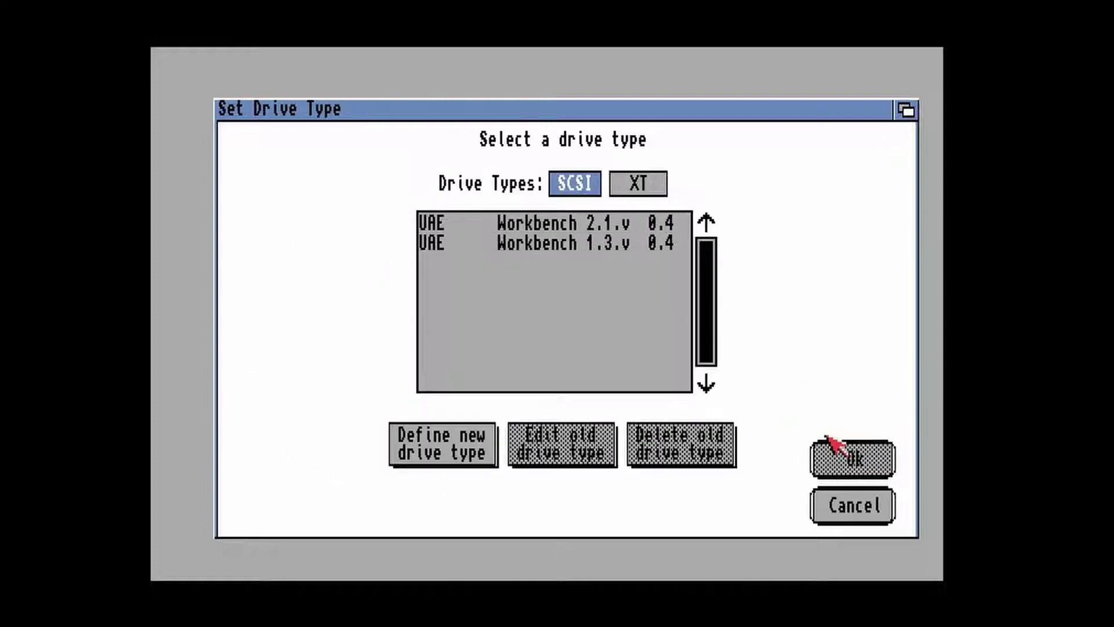
pyautogui.click(634, 231)
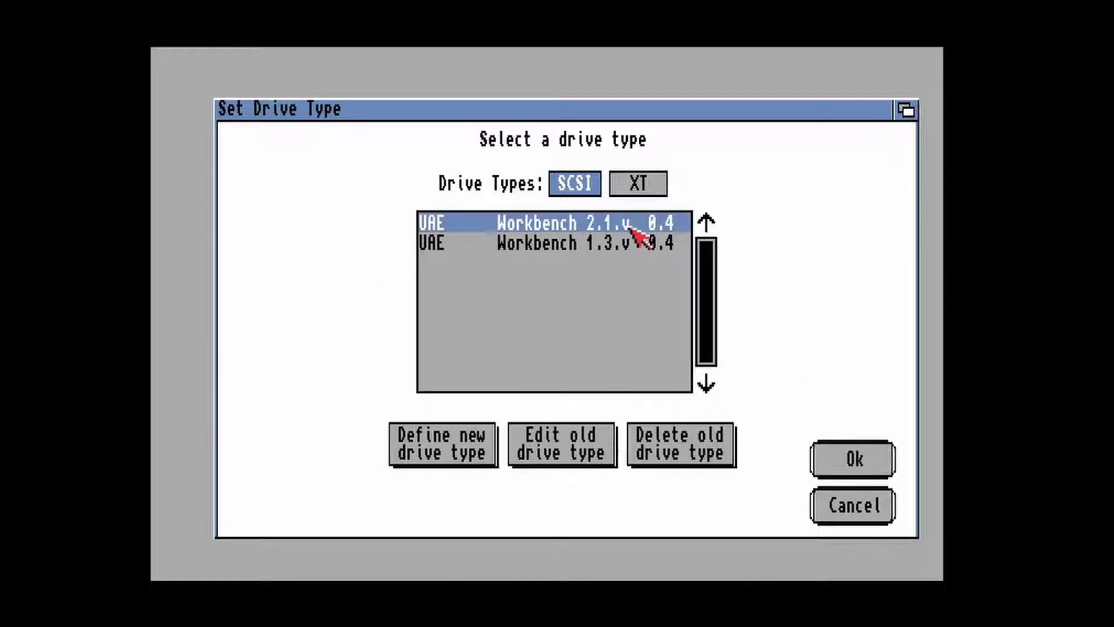
pyautogui.click(831, 466)
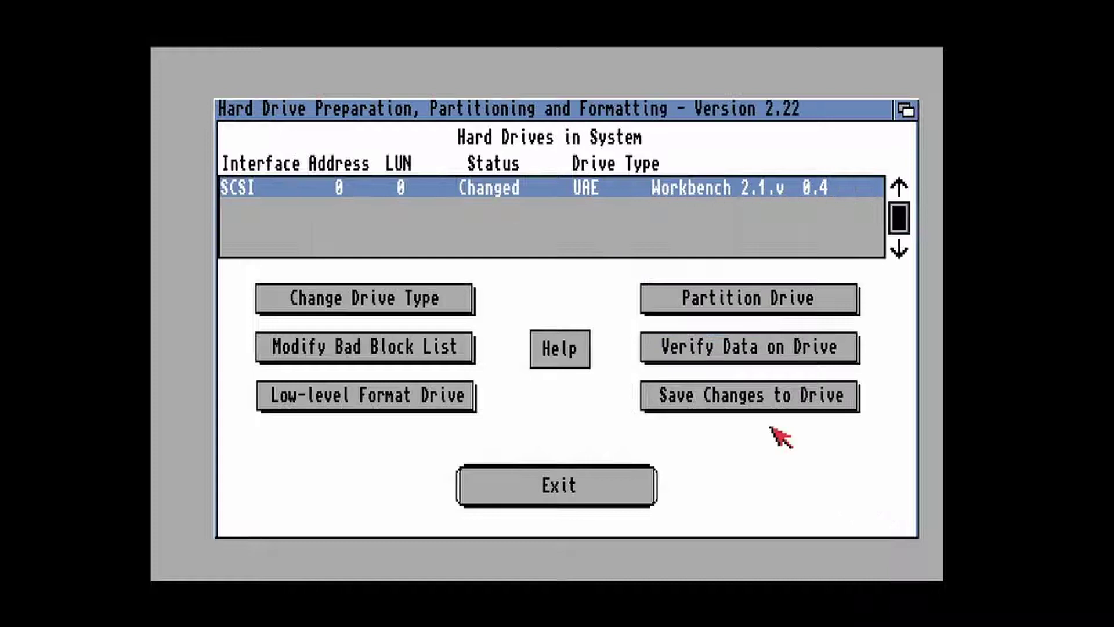
# Step: Delete the drive's second partition and extend the first one across the whole drive, to 78 Meg
pyautogui.click(745, 309)
pyautogui.click(725, 244)
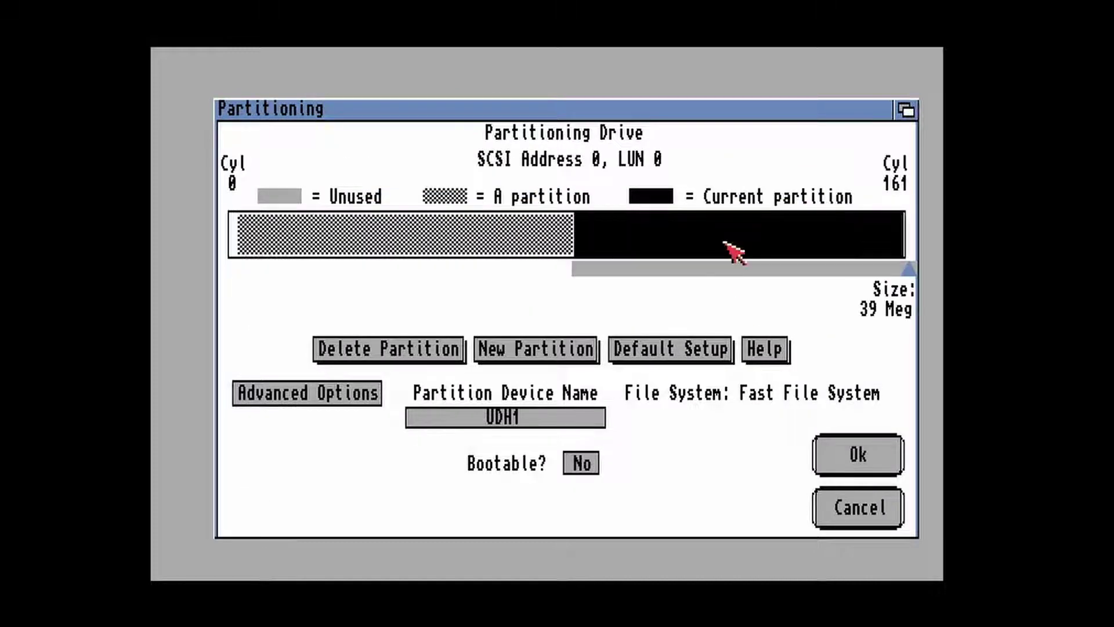
pyautogui.click(380, 348)
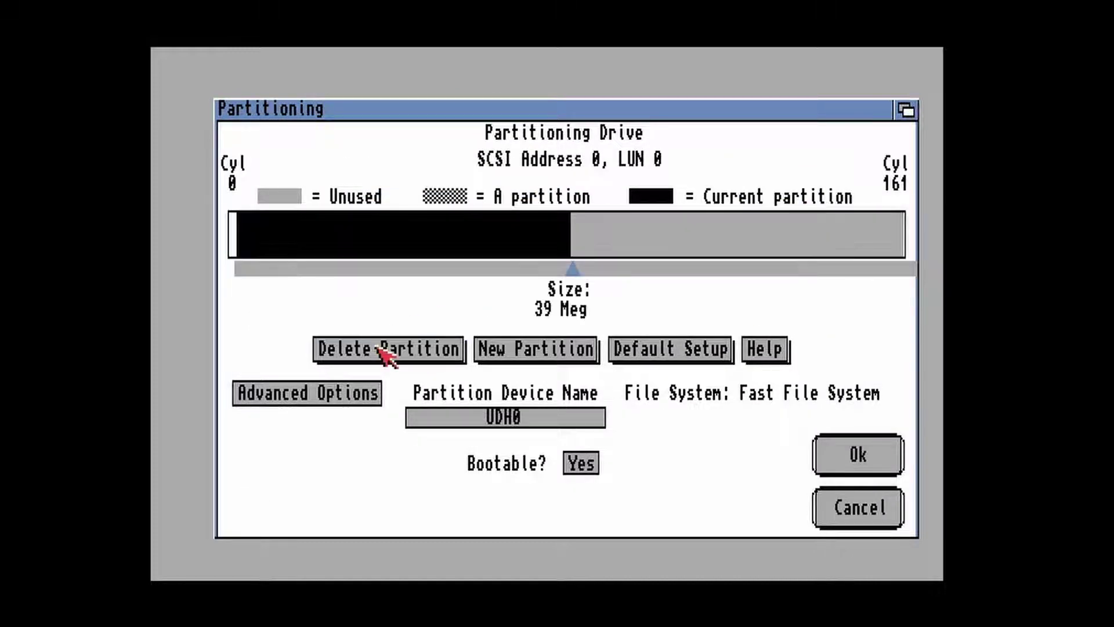
pyautogui.moveTo(569, 280); pyautogui.dragTo(909, 273)
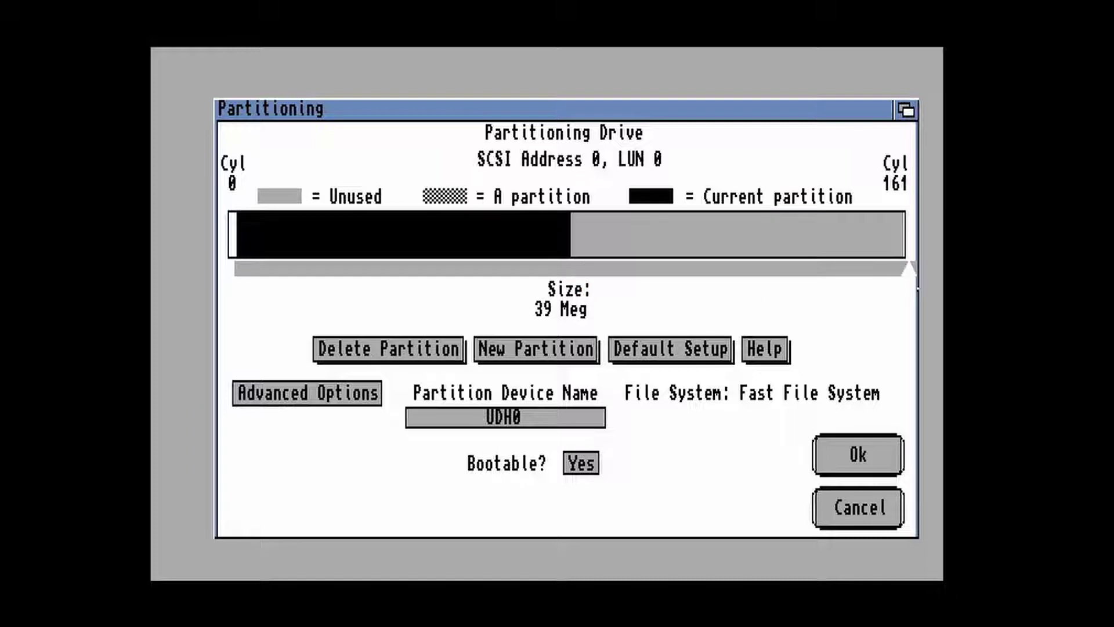
# Step: Rename the partition device to DH0, accept the partitioning and save the changes to the drive
pyautogui.click(500, 421)
pyautogui.press('BackSpace')
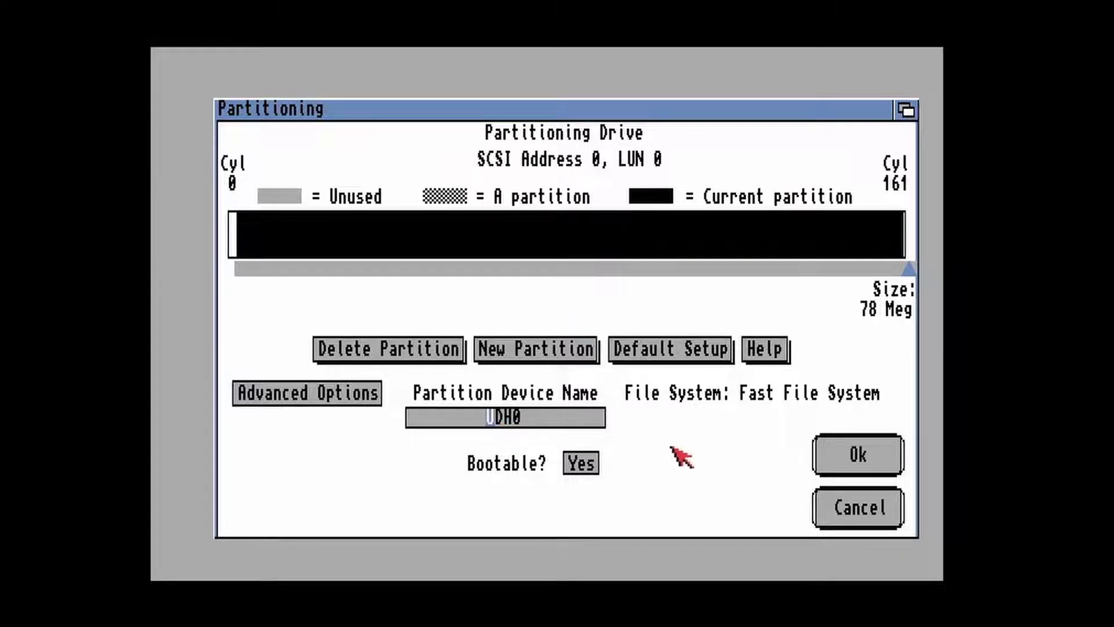
pyautogui.click(847, 456)
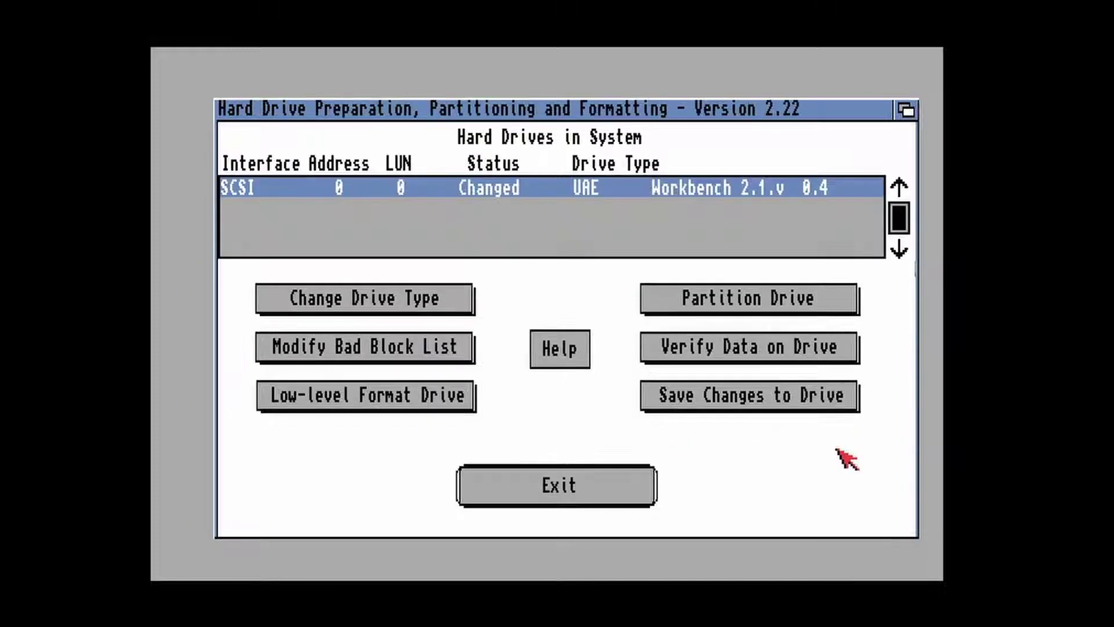
pyautogui.click(741, 408)
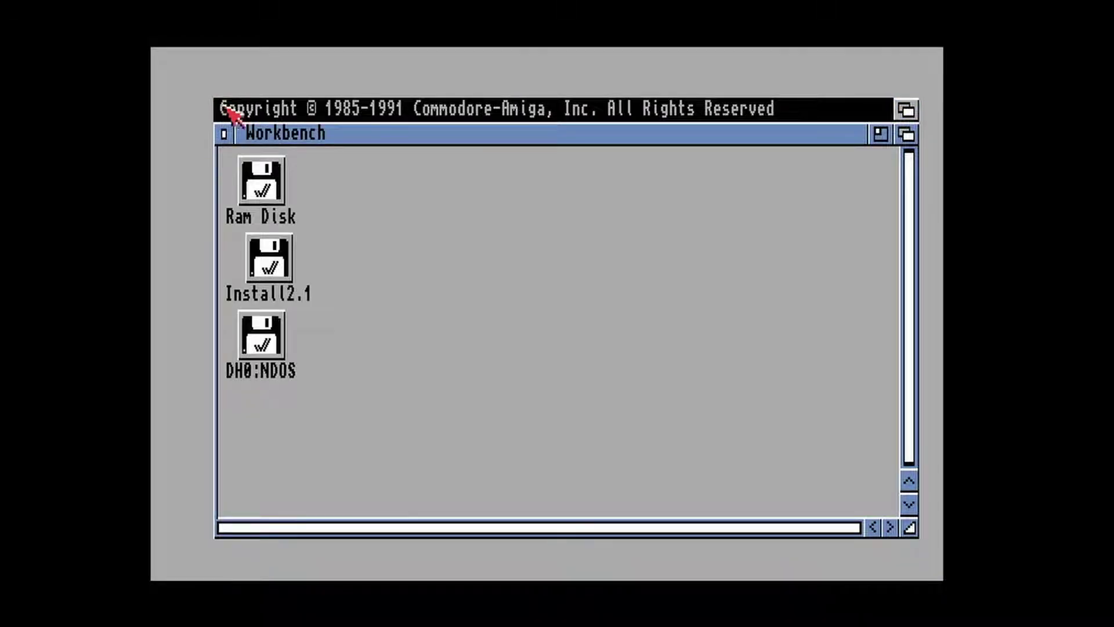
# Step: Quick-format the DH0:NDOS disk with the volume name Workbench
pyautogui.click(264, 333)
pyautogui.rightClick(374, 108)
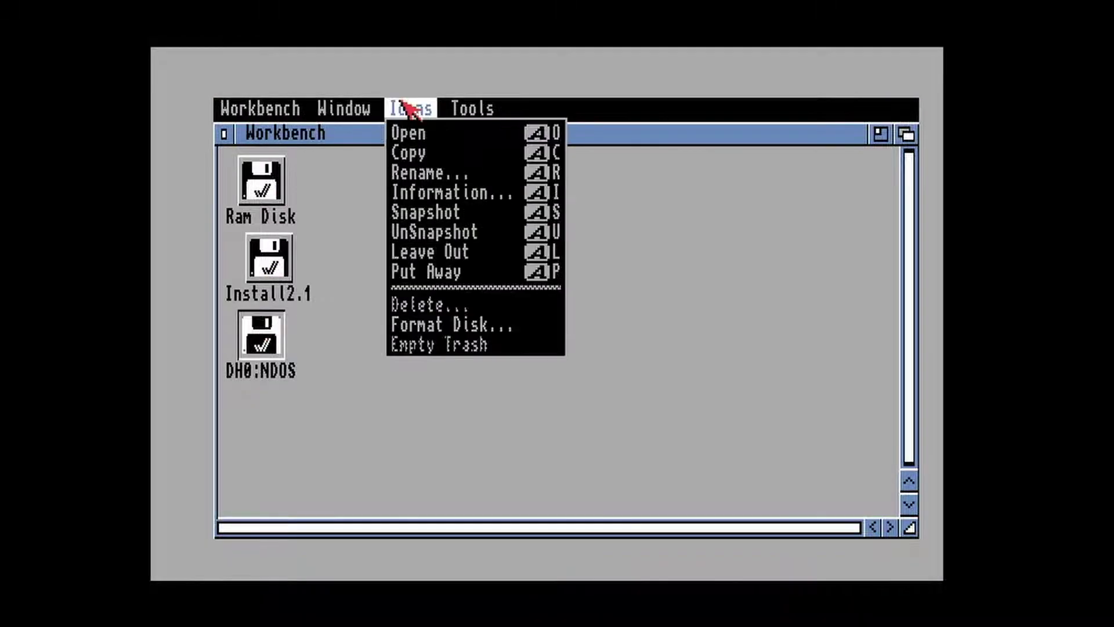
pyautogui.click(441, 328)
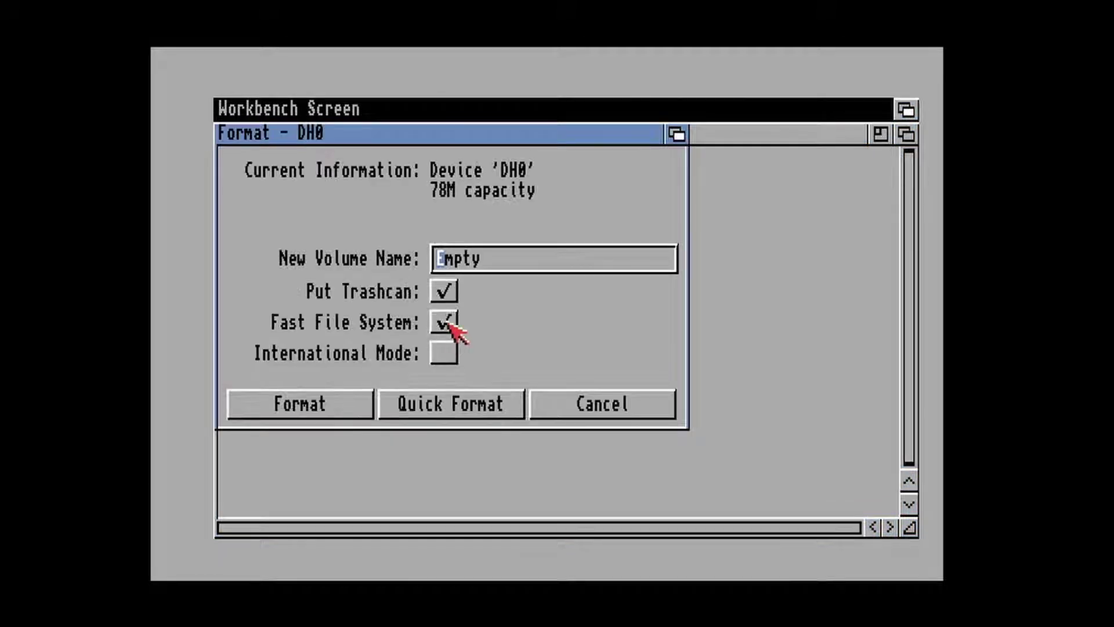
pyautogui.press('Delete')
pyautogui.press('Delete')
pyautogui.press('Delete')
pyautogui.press('Delete')
pyautogui.press('Delete')
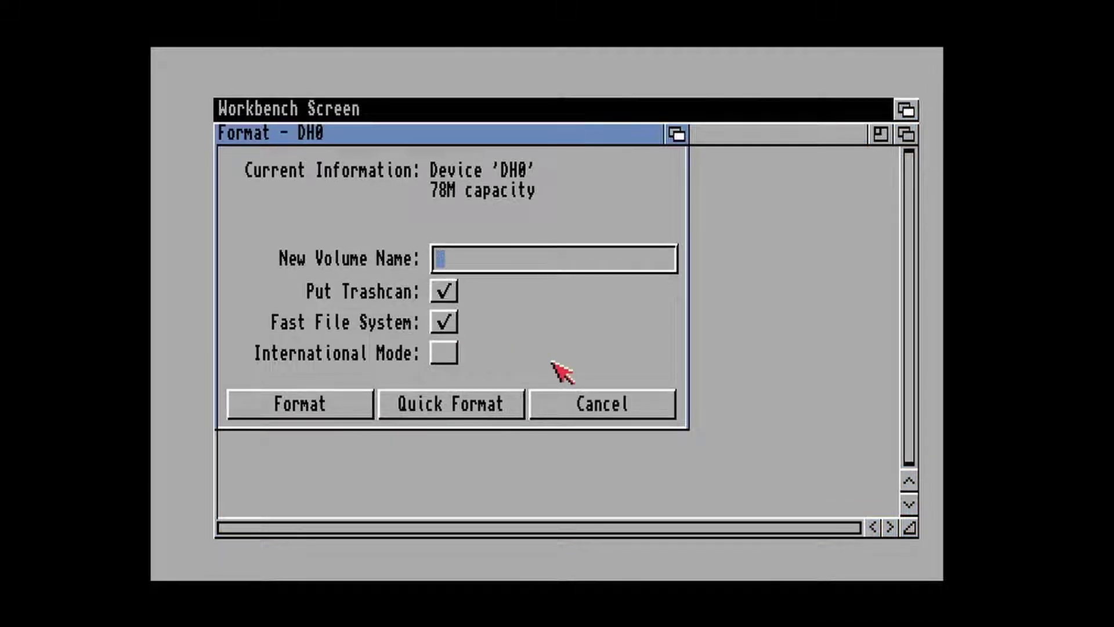
pyautogui.write('Workbench')
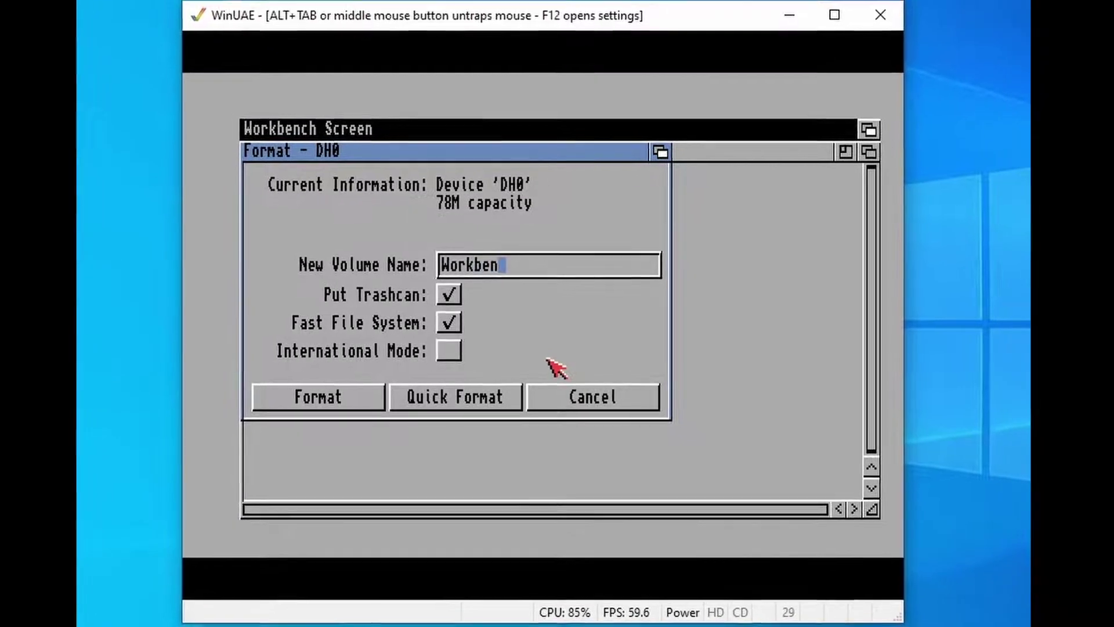
pyautogui.click(488, 393)
pyautogui.click(325, 325)
pyautogui.click(328, 294)
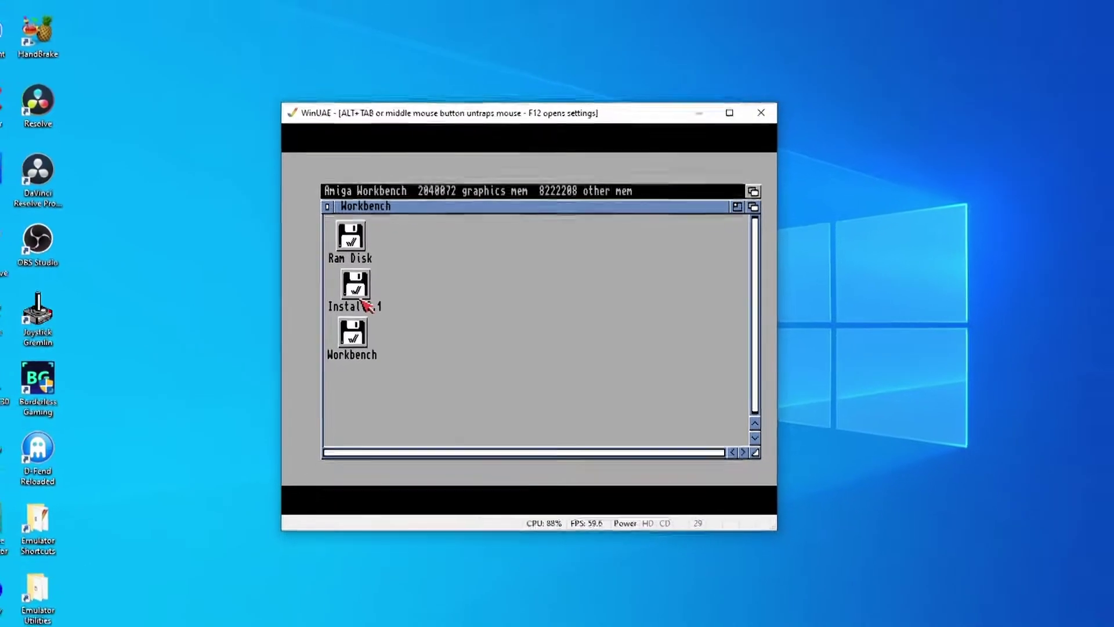
# Step: Release the captured mouse and close the running emulation window
pyautogui.middleClick(484, 345)
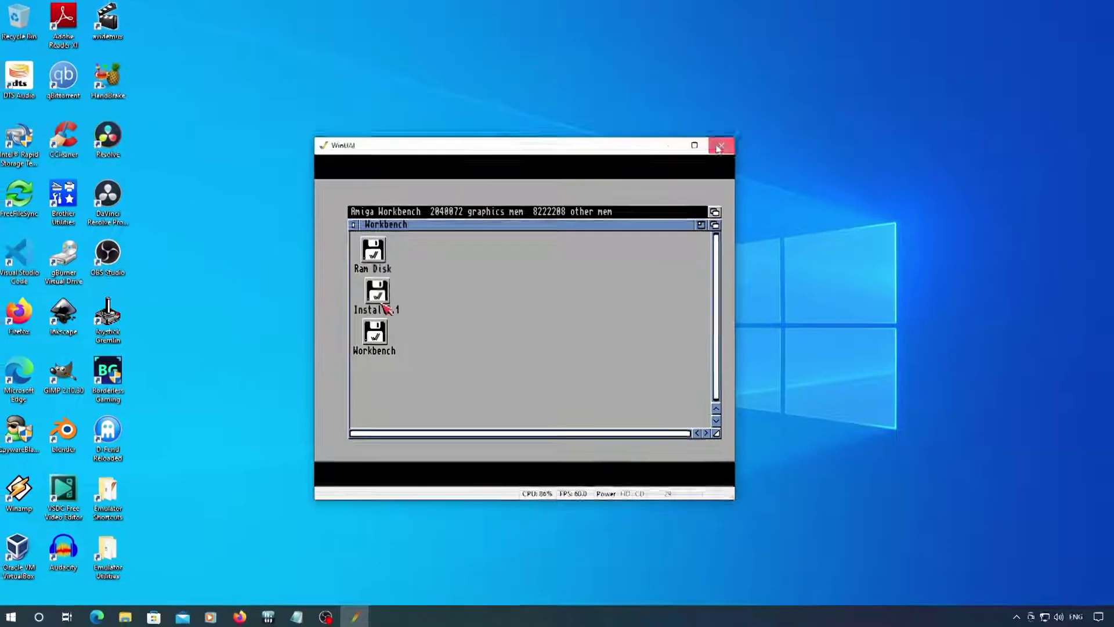
pyautogui.click(741, 128)
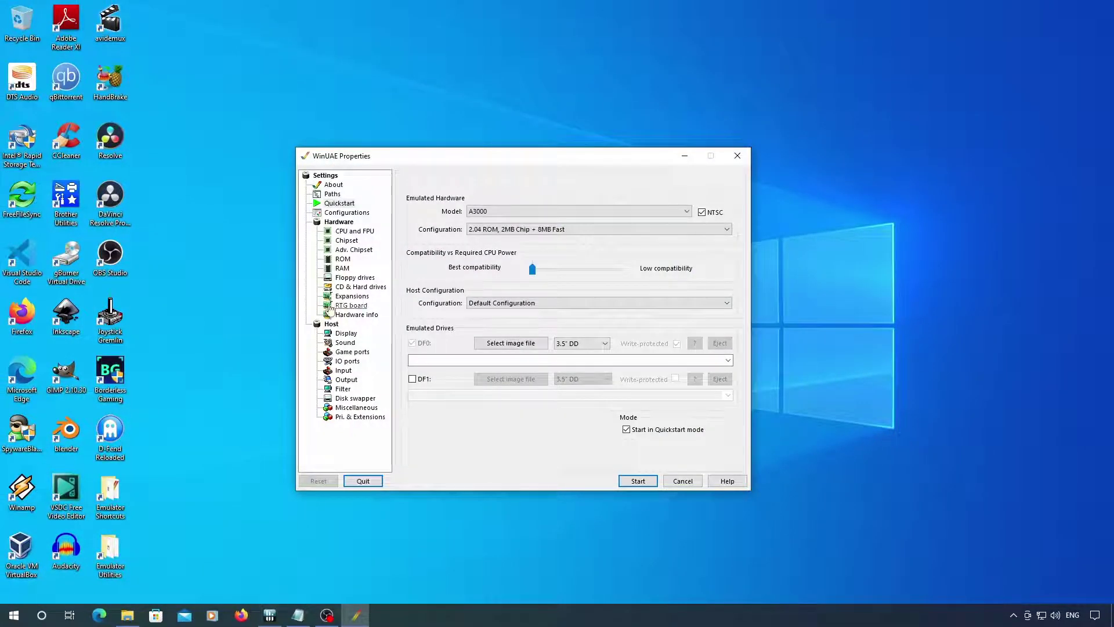
# Step: Set the expansion board type to New UAE (128k, ROM, Direct) and the Z3 Fast memory to 16 MB
pyautogui.click(342, 259)
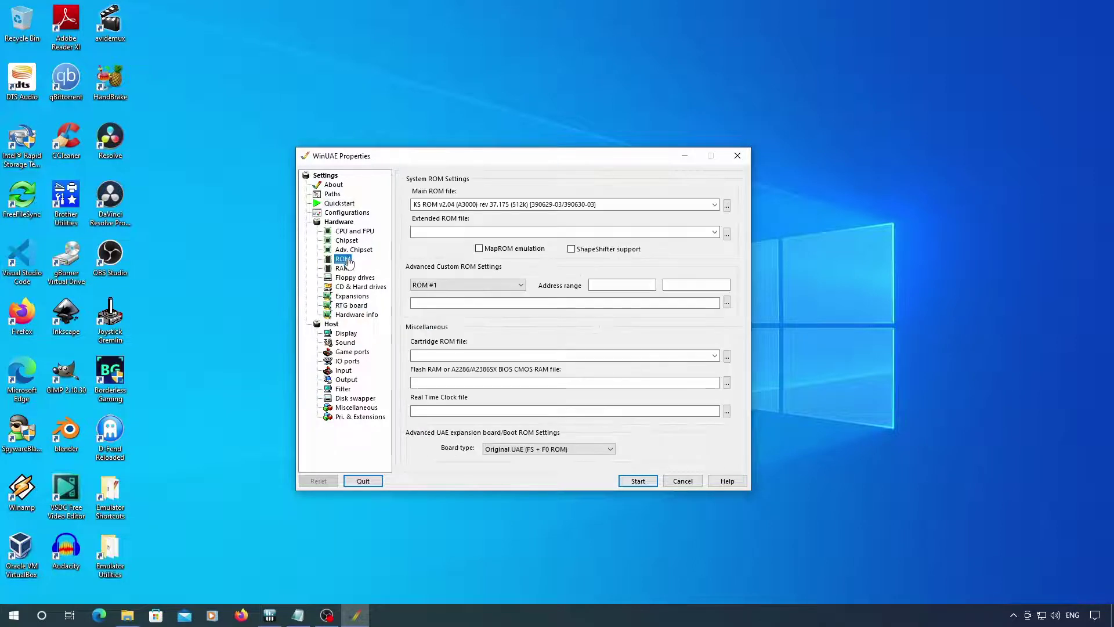
pyautogui.click(525, 449)
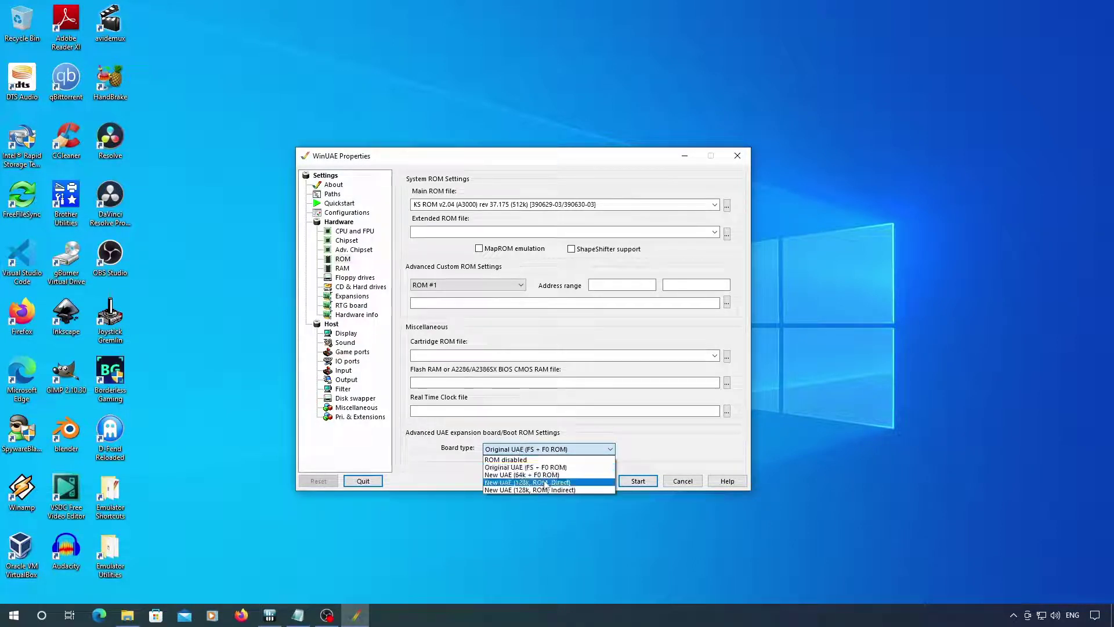
pyautogui.click(548, 482)
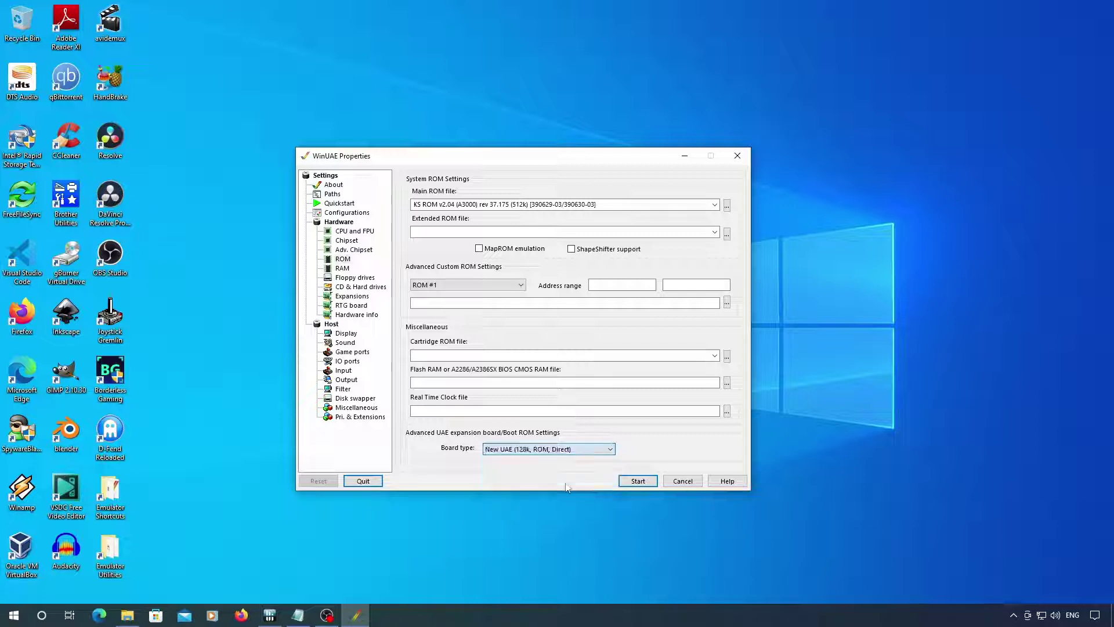
pyautogui.click(341, 269)
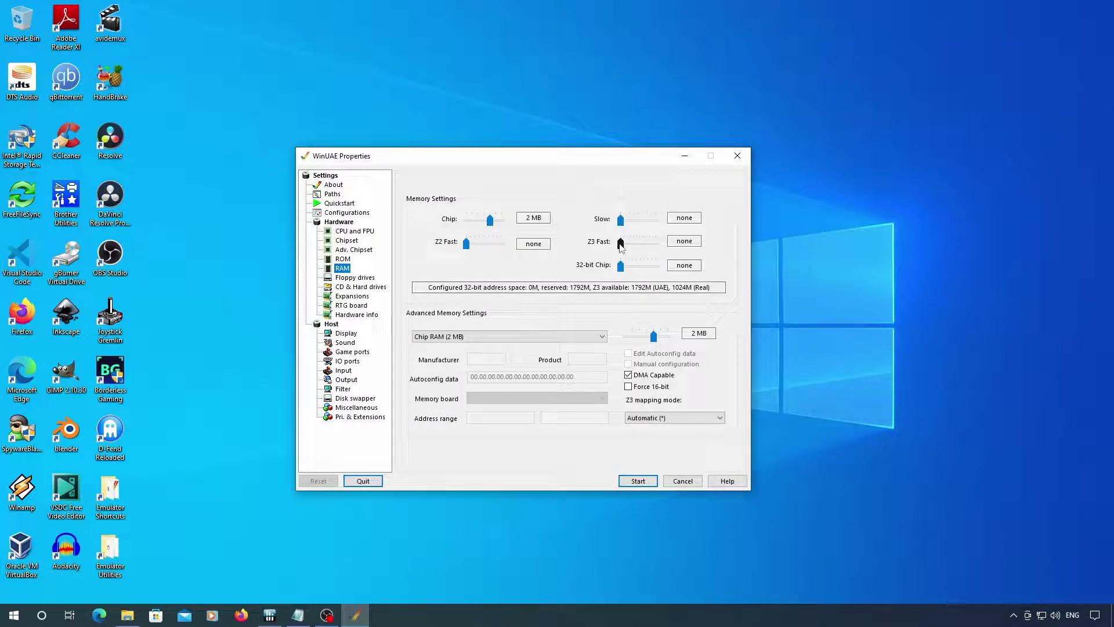
pyautogui.moveTo(620, 243); pyautogui.dragTo(636, 243)
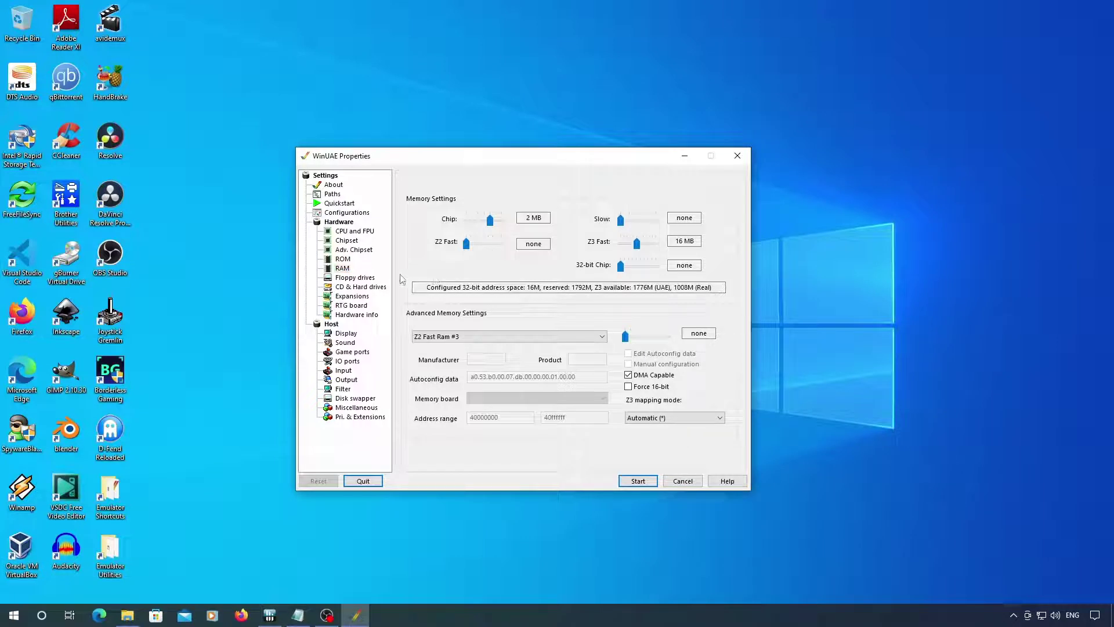
# Step: Enable floppy drives DF1, DF2 and DF3 in addition to DF0
pyautogui.click(355, 277)
pyautogui.click(420, 247)
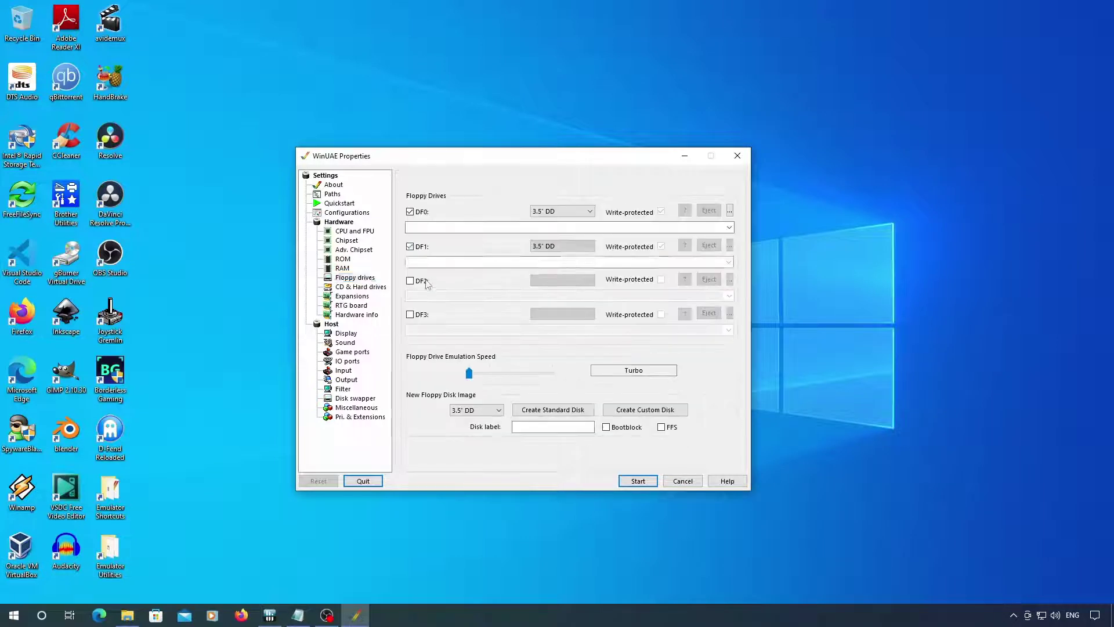
pyautogui.click(420, 281)
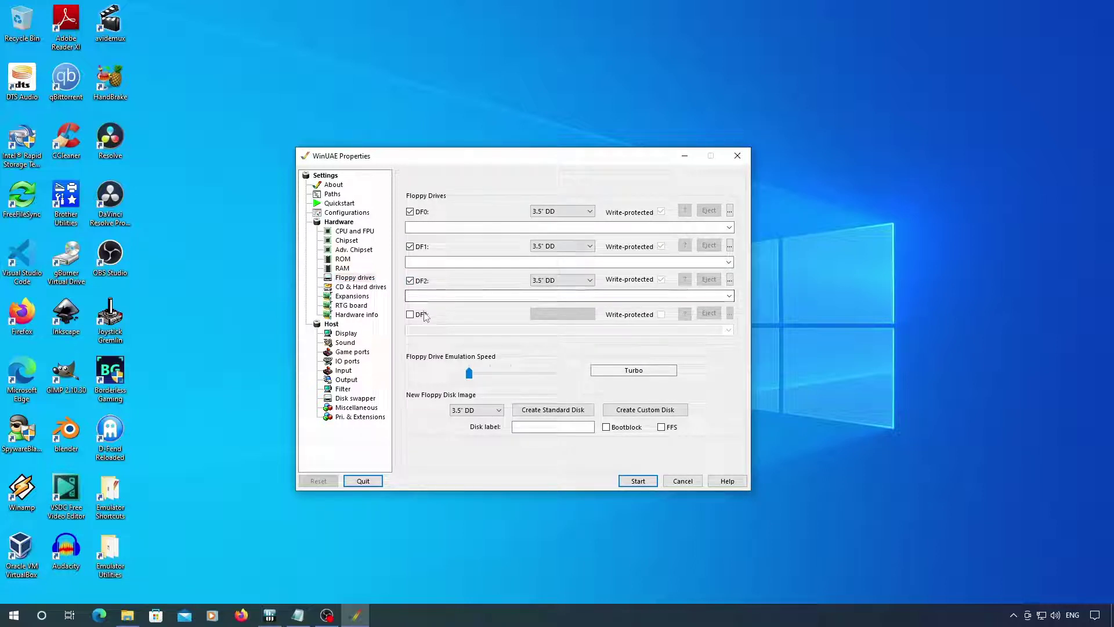
# Step: Add the hardfile D:\Emulators\Disk_Images\Amiga\Workbench 2.1.vhd as a hard drive
pyautogui.click(360, 286)
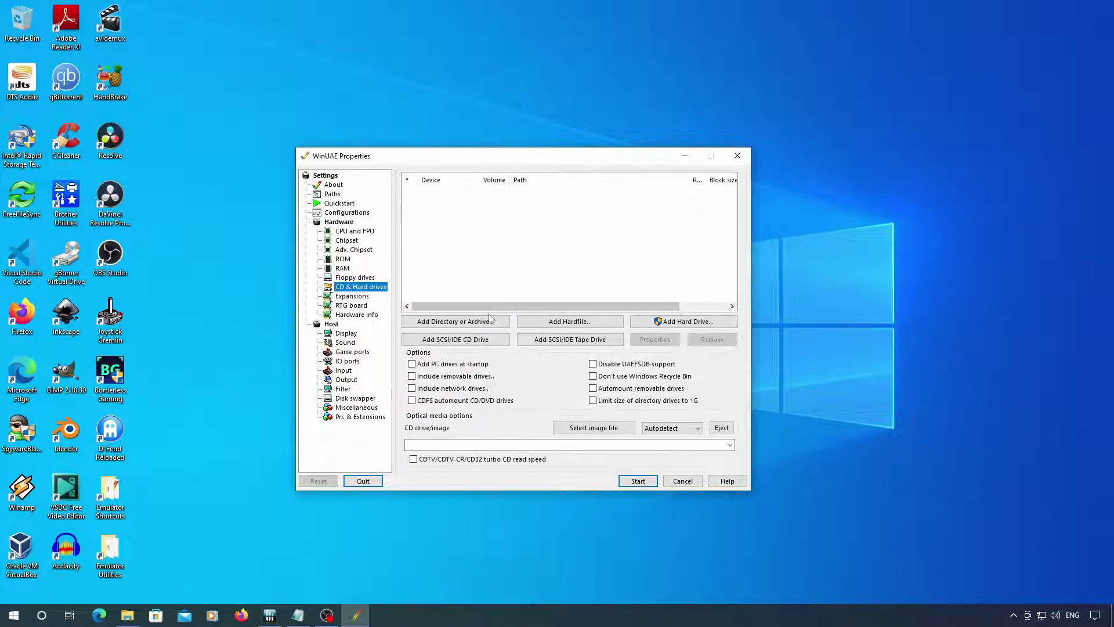
pyautogui.click(571, 322)
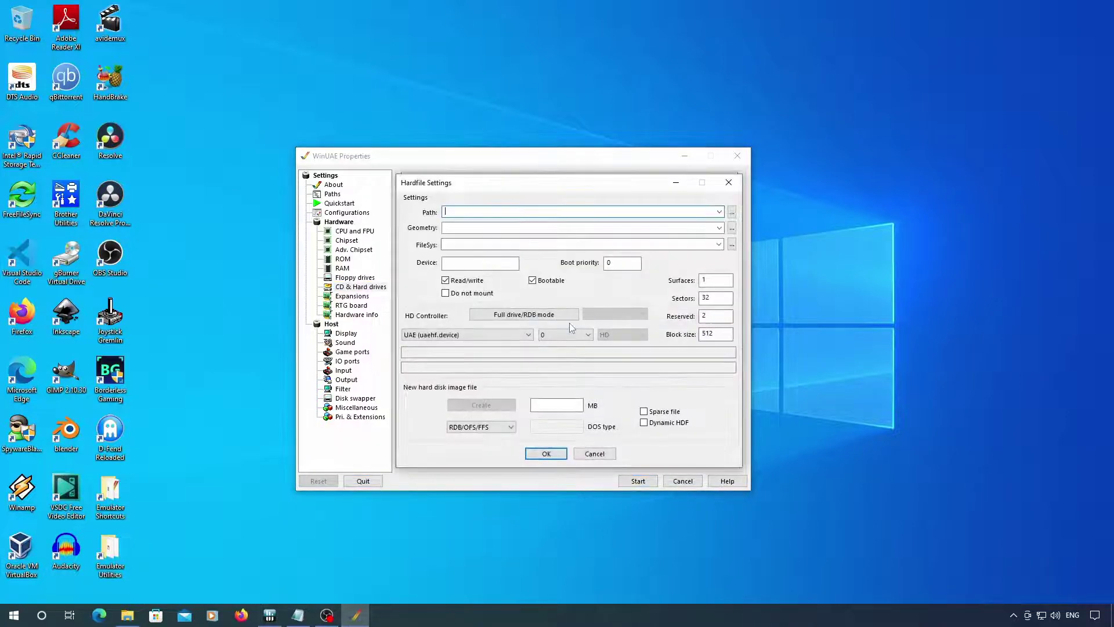
pyautogui.click(732, 213)
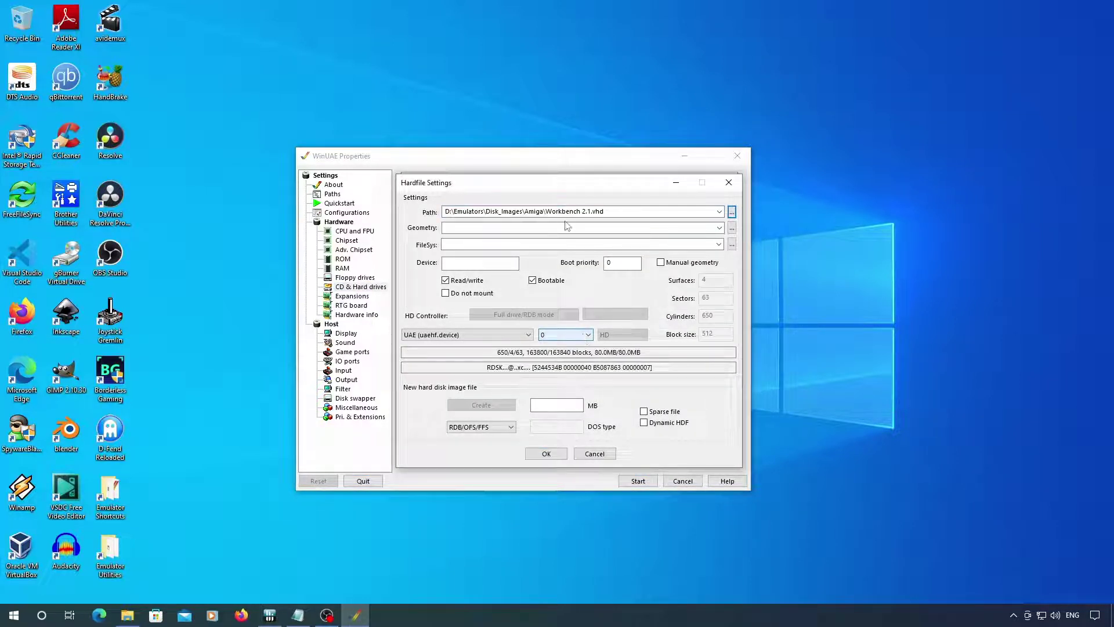
pyautogui.click(549, 453)
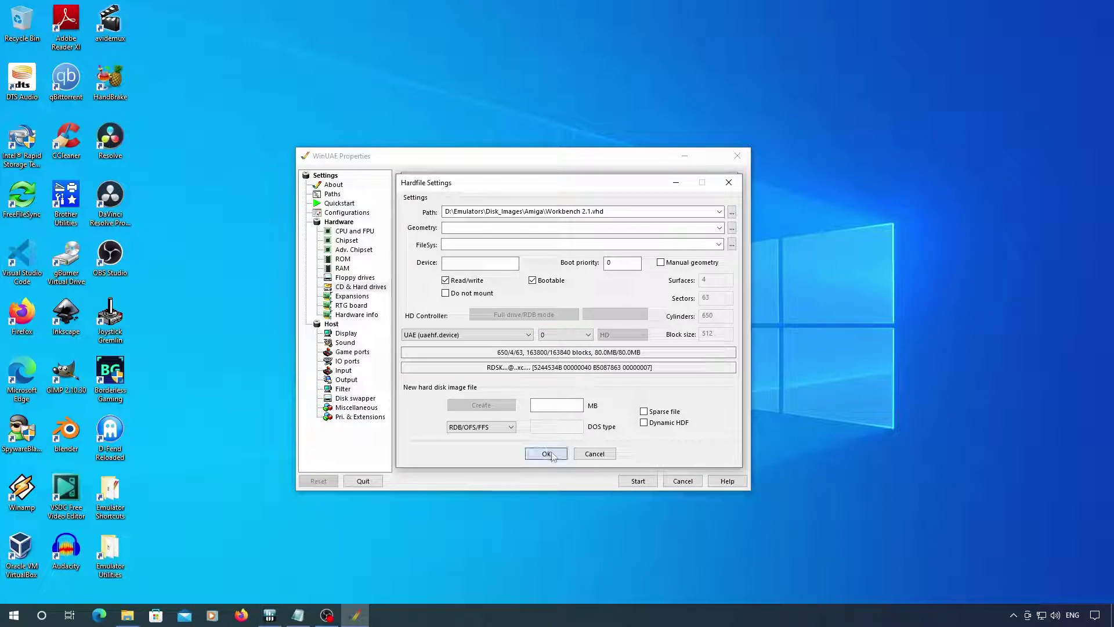
# Step: Add the directory D:\Emulators\Disk_Images\Amiga\PC-2.1 as a drive with device name DH1 and volume label PC
pyautogui.click(467, 323)
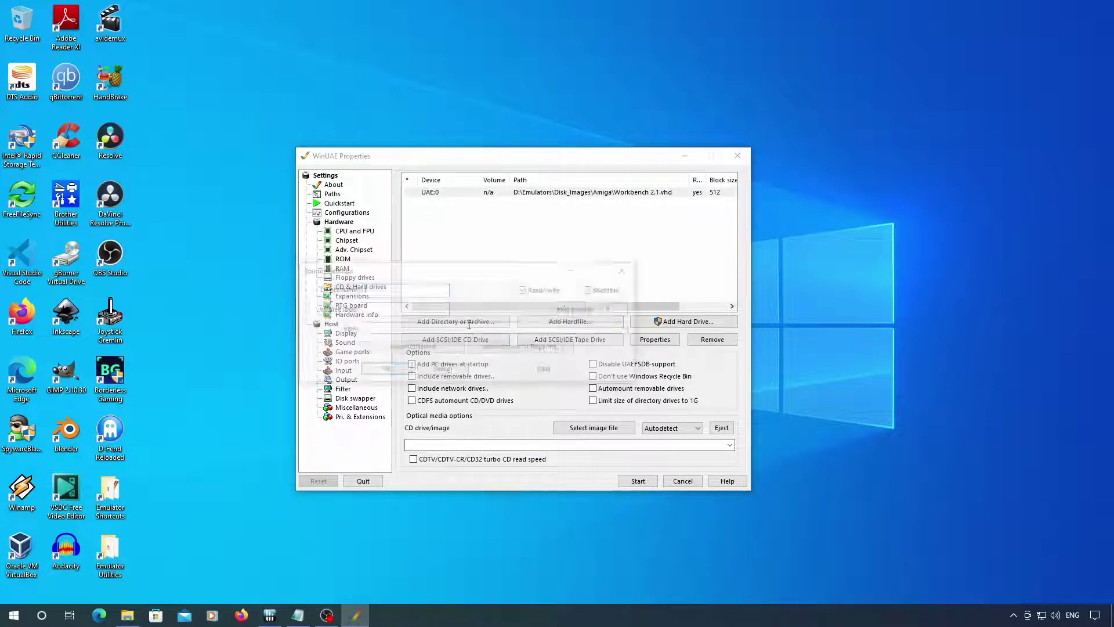
pyautogui.write('D')
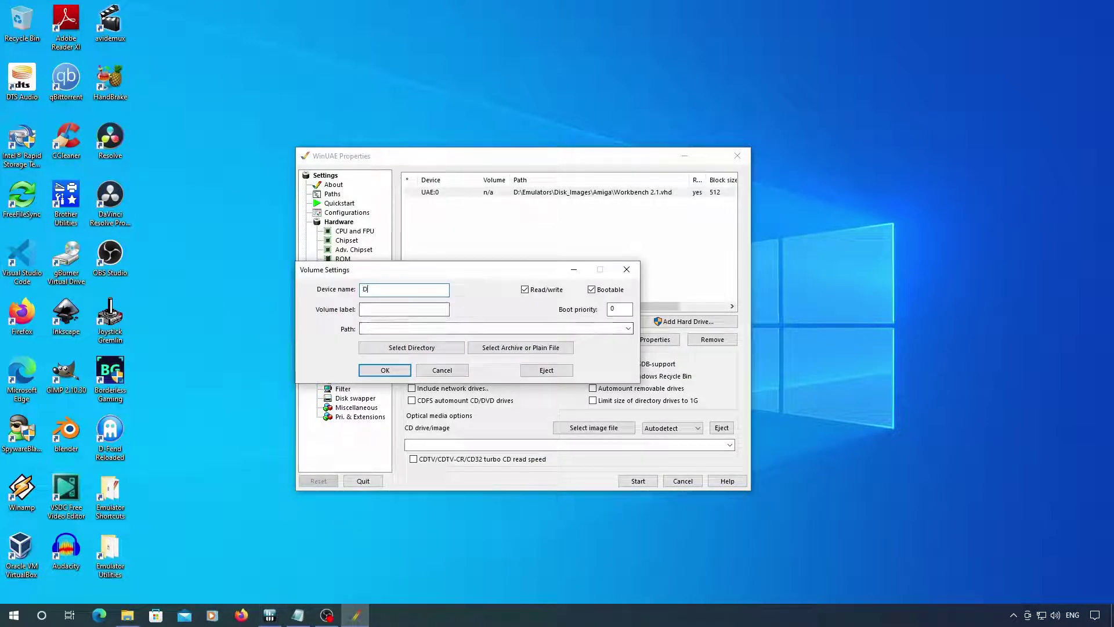
pyautogui.write('H0')
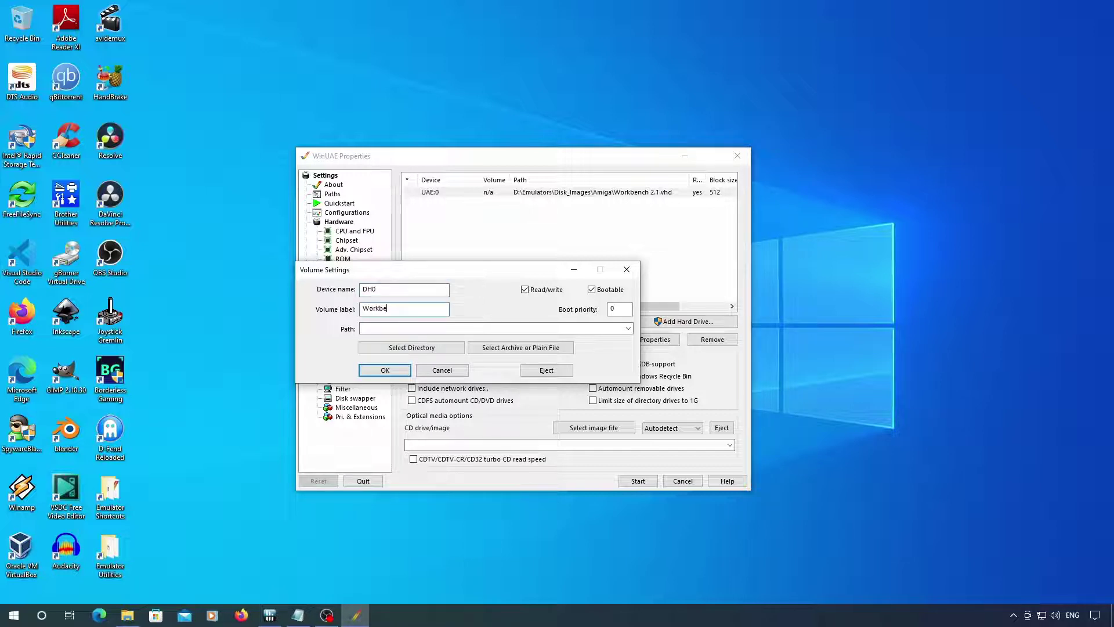
pyautogui.press('BackSpace')
pyautogui.press('BackSpace')
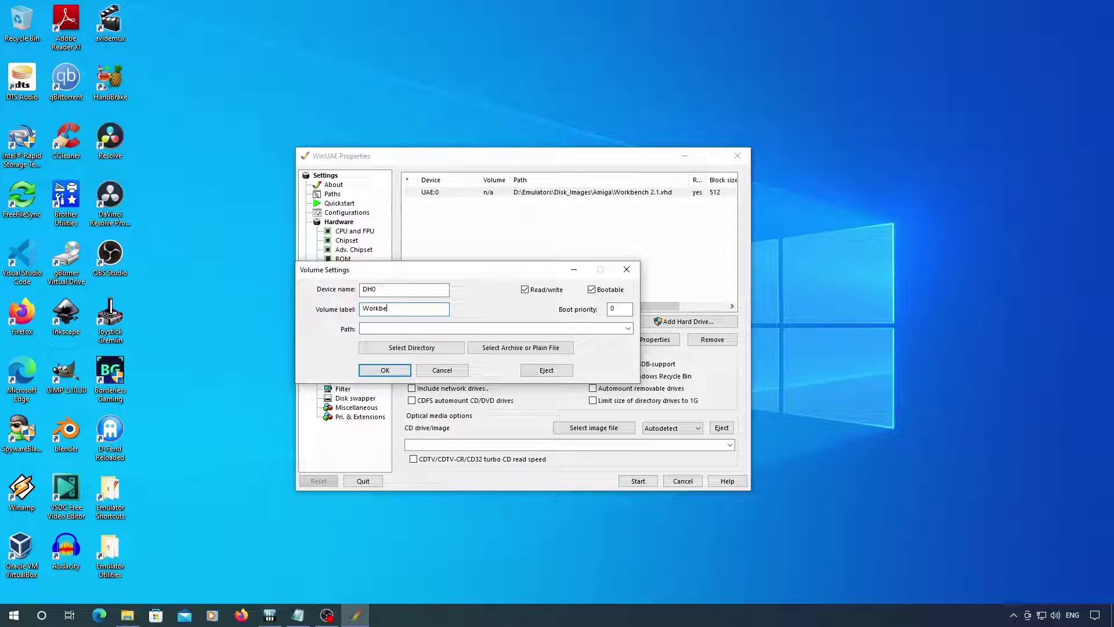
pyautogui.moveTo(394, 290); pyautogui.dragTo(358, 294)
pyautogui.press('BackSpace')
pyautogui.click(365, 352)
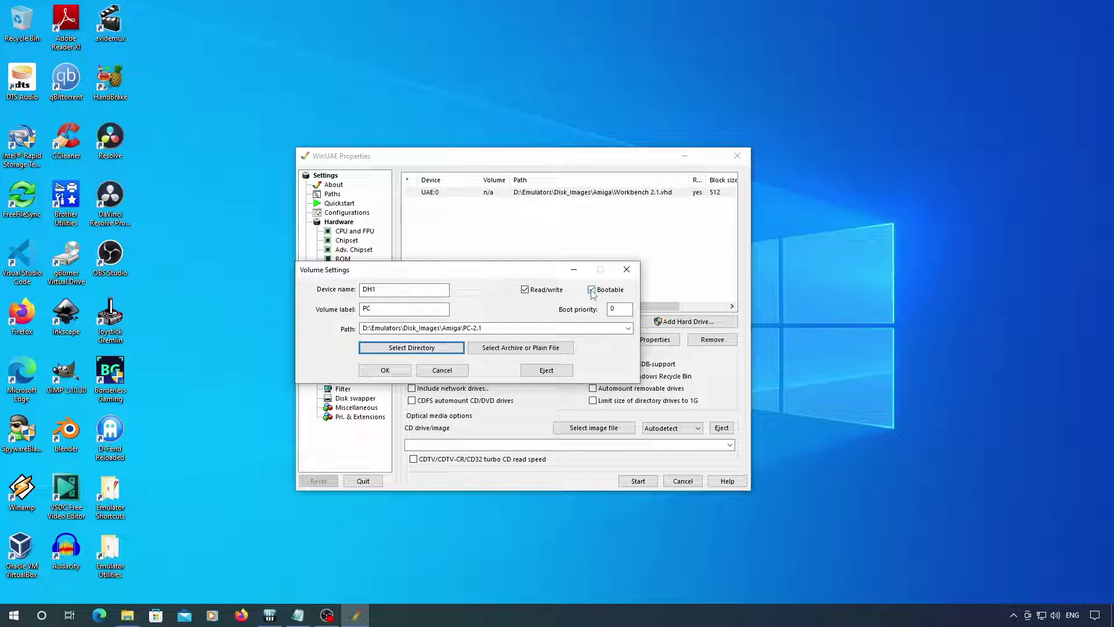
pyautogui.click(385, 371)
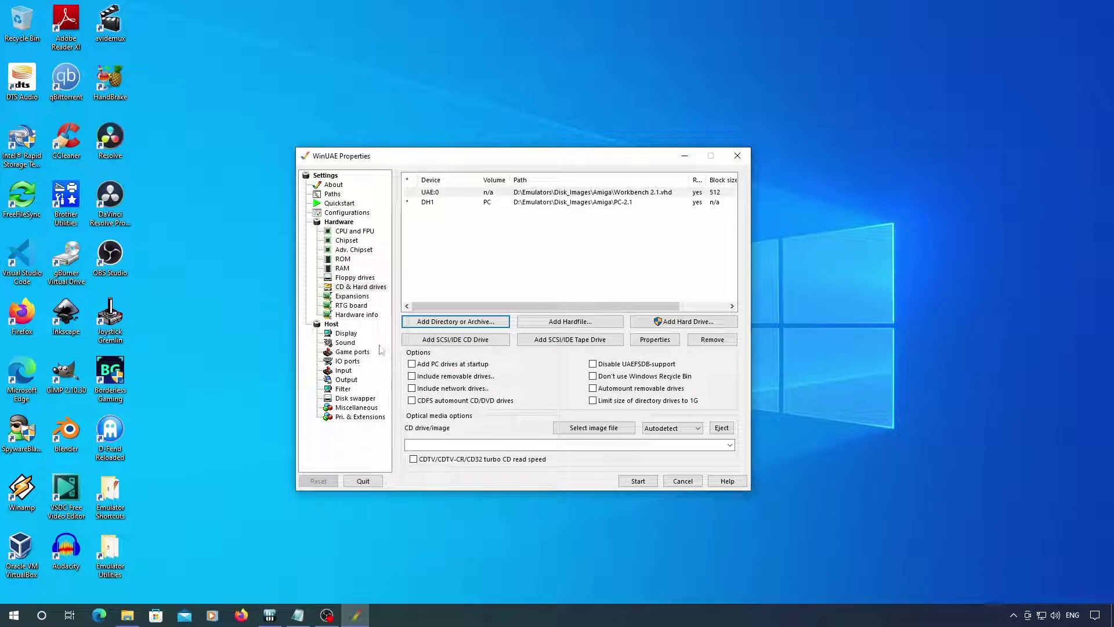
# Step: Turn on clipboard sharing and save the configuration as Workbench 2.1
pyautogui.click(356, 406)
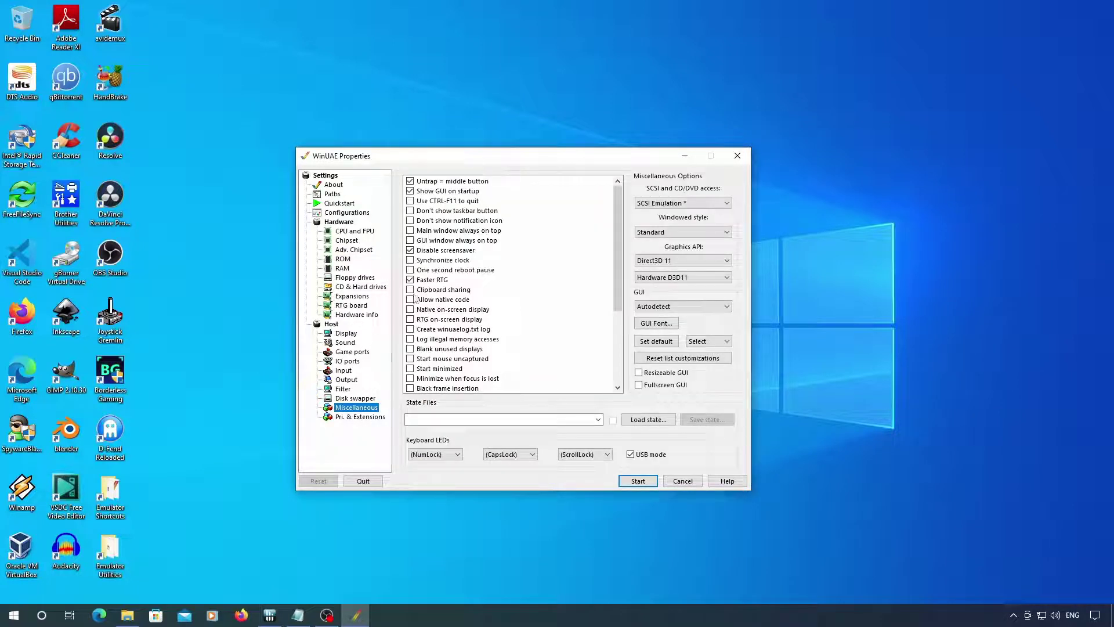
pyautogui.click(410, 290)
pyautogui.click(367, 214)
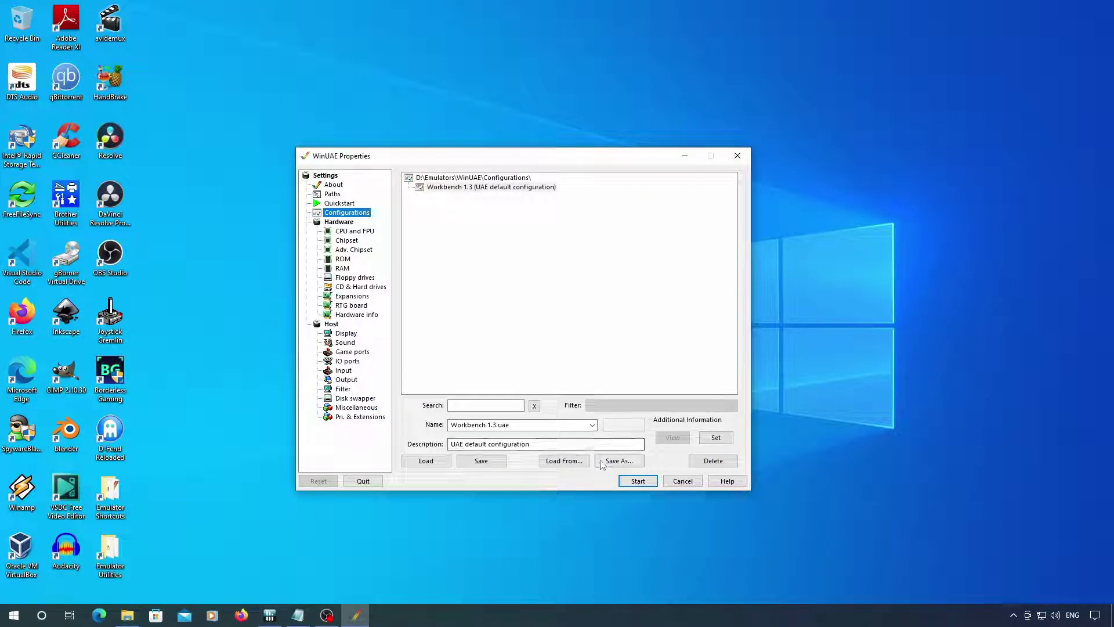
pyautogui.click(618, 461)
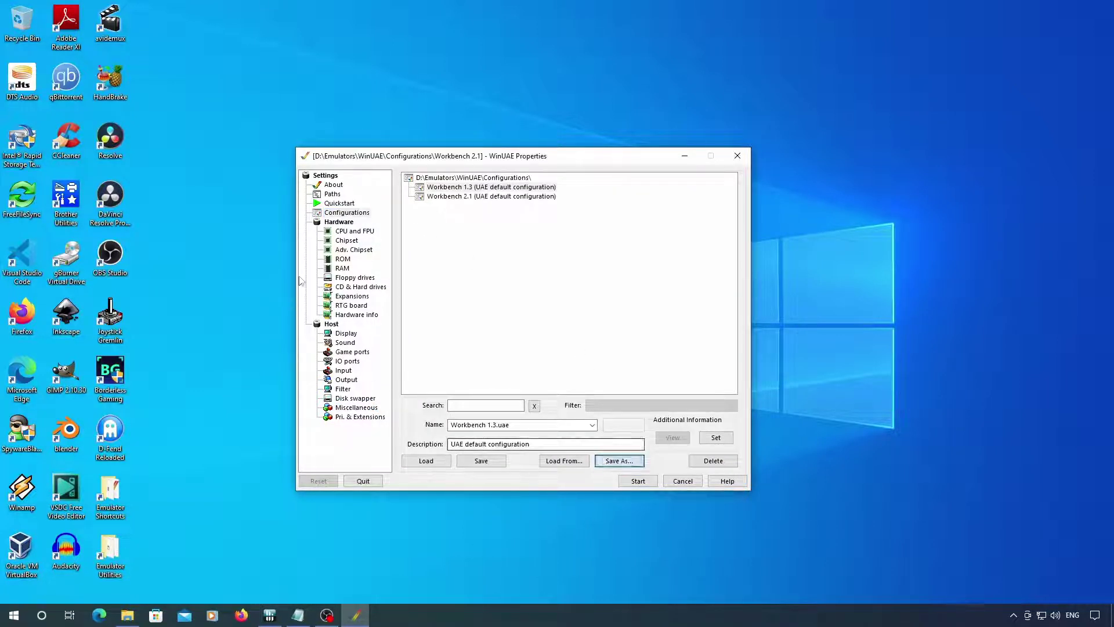
# Step: Insert the Workbench 2.1 Install, Boot, Extras and Locale disk images into DF0 through DF3 and start the emulation
pyautogui.click(336, 277)
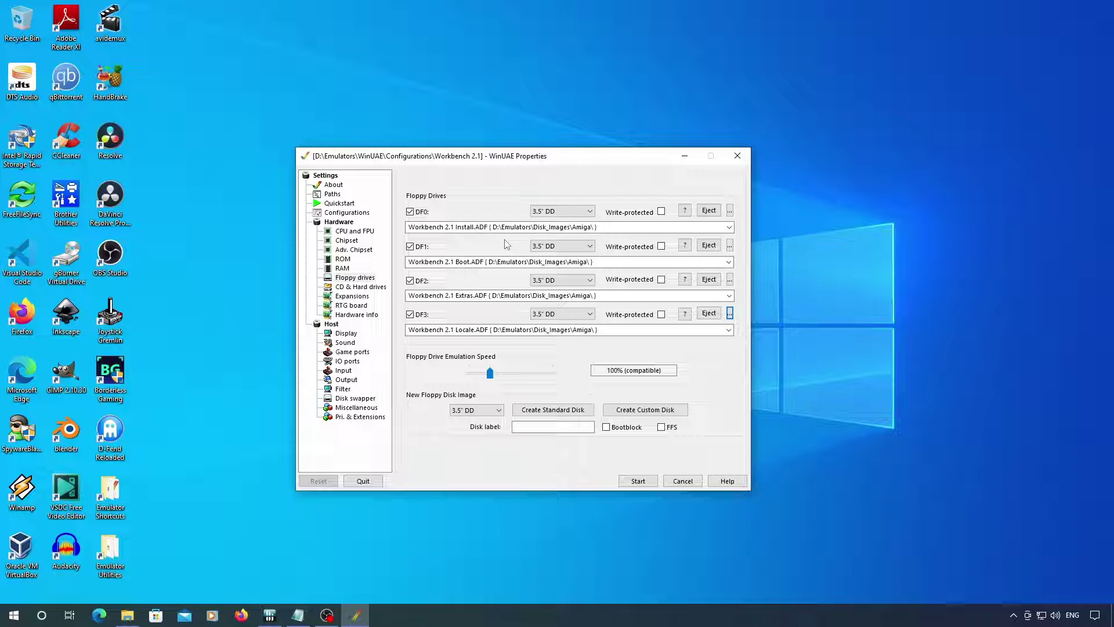
pyautogui.click(637, 480)
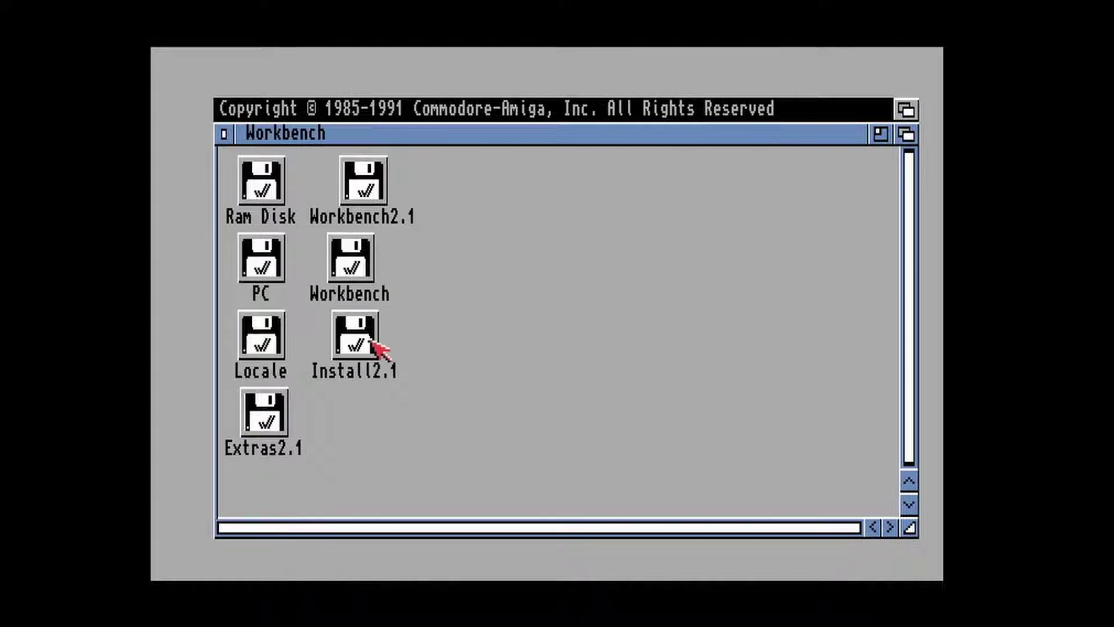
# Step: Launch the English installer from the Install 2.1 drawer on the Install2.1 disk
pyautogui.doubleClick(370, 340)
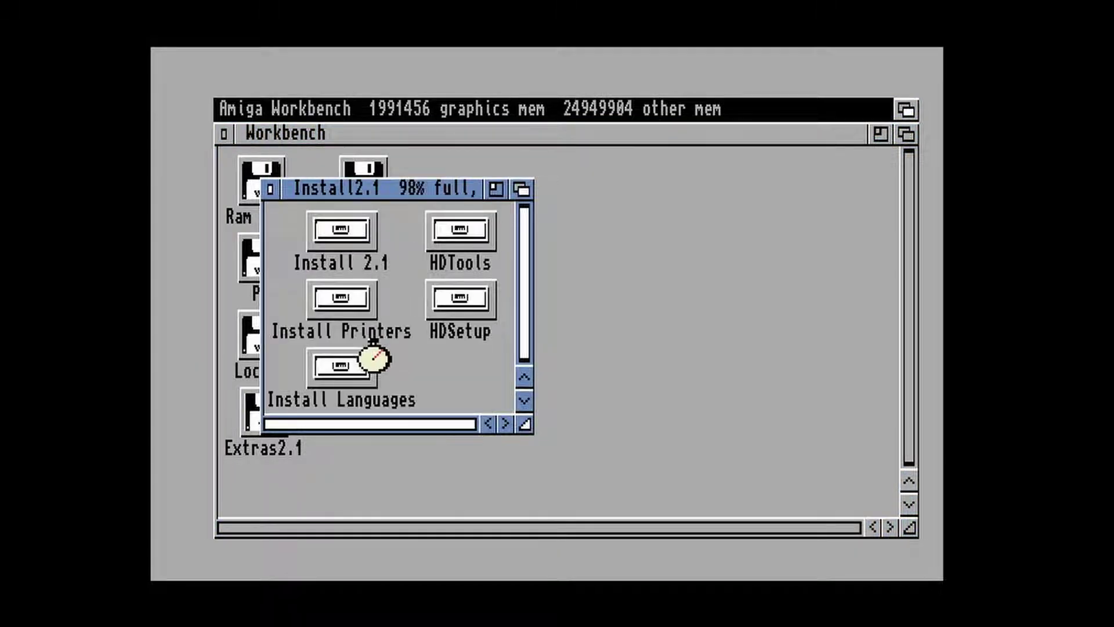
pyautogui.doubleClick(360, 248)
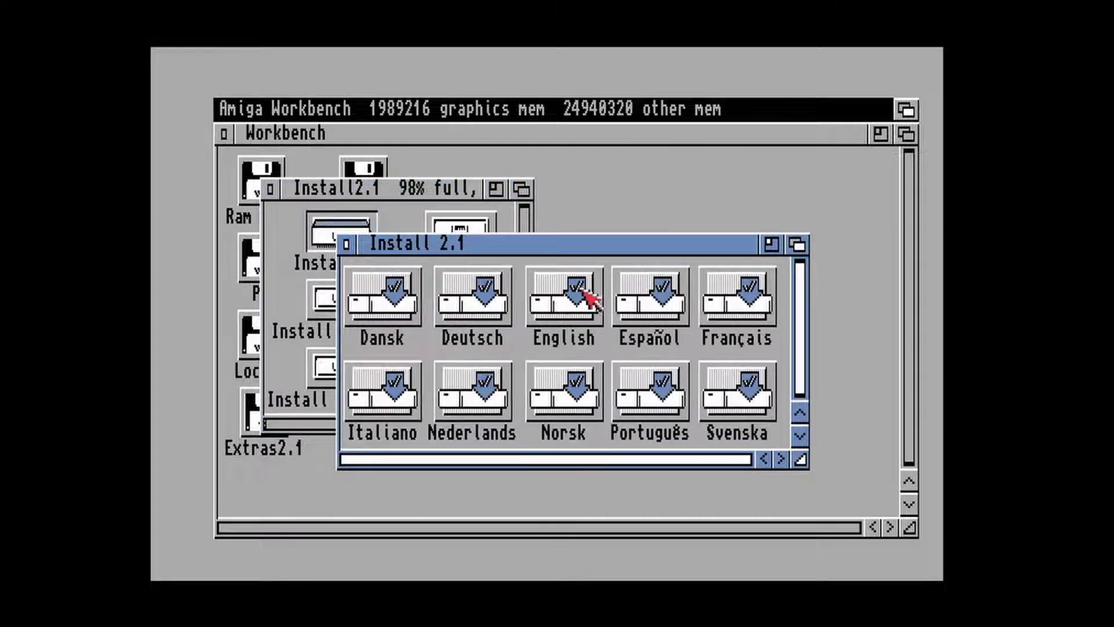
pyautogui.doubleClick(581, 289)
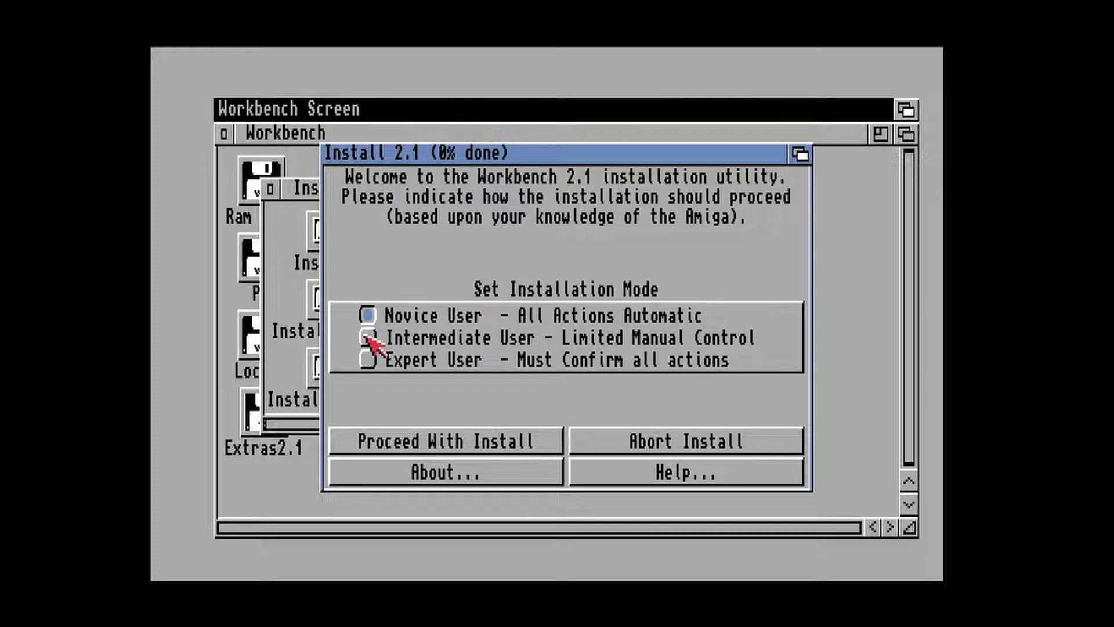
# Step: Choose the Intermediate User installation mode and proceed with installing the update in the Workbench: drawer
pyautogui.click(368, 337)
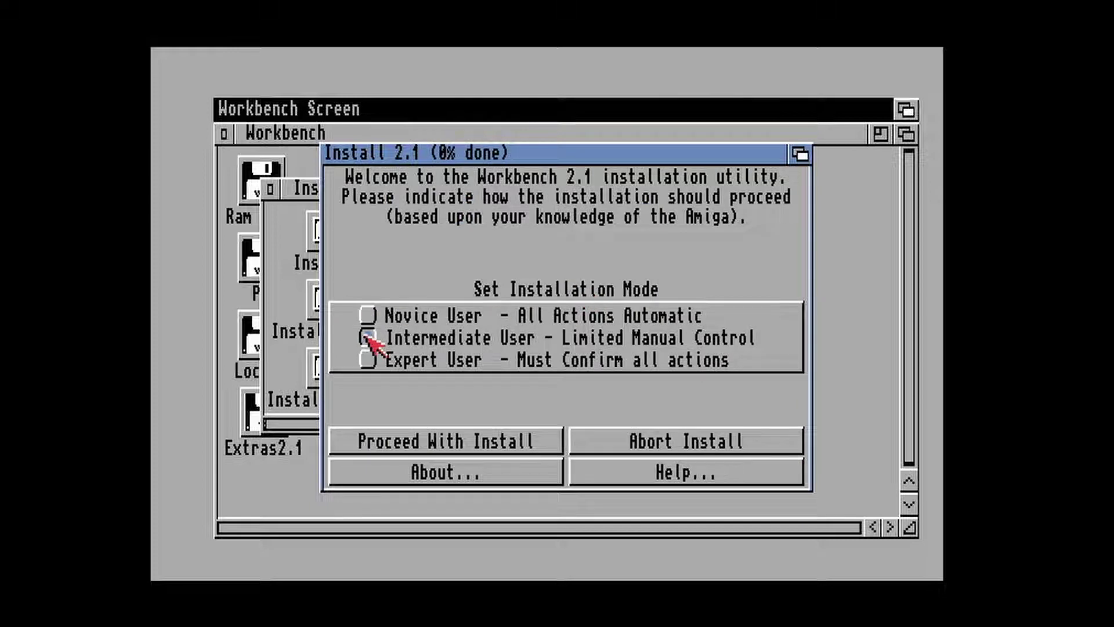
pyautogui.click(447, 445)
pyautogui.click(447, 442)
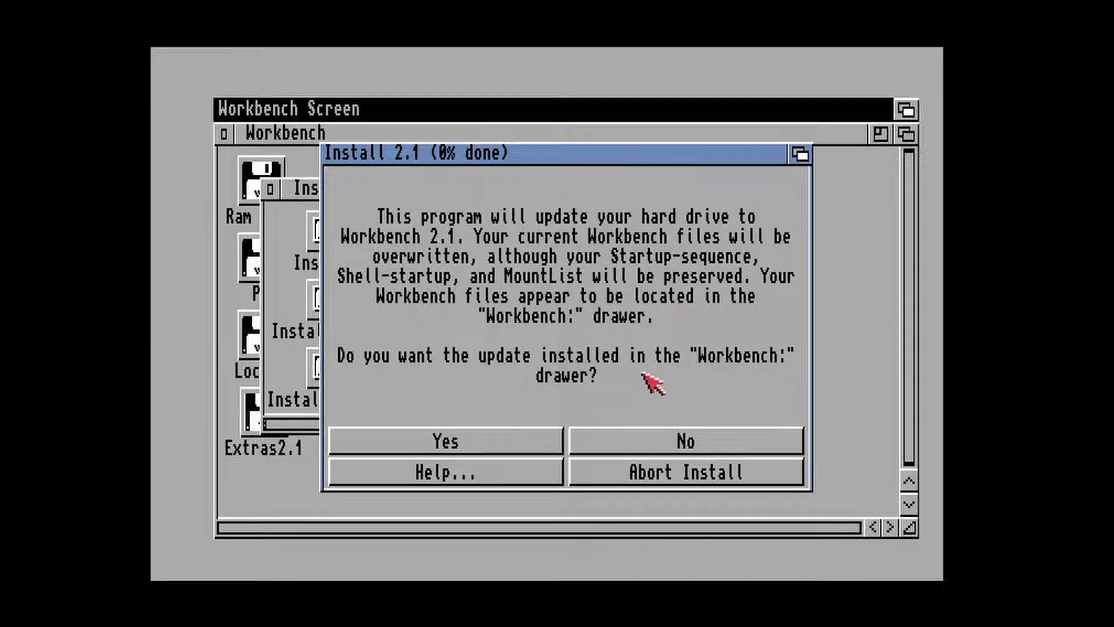
pyautogui.click(479, 442)
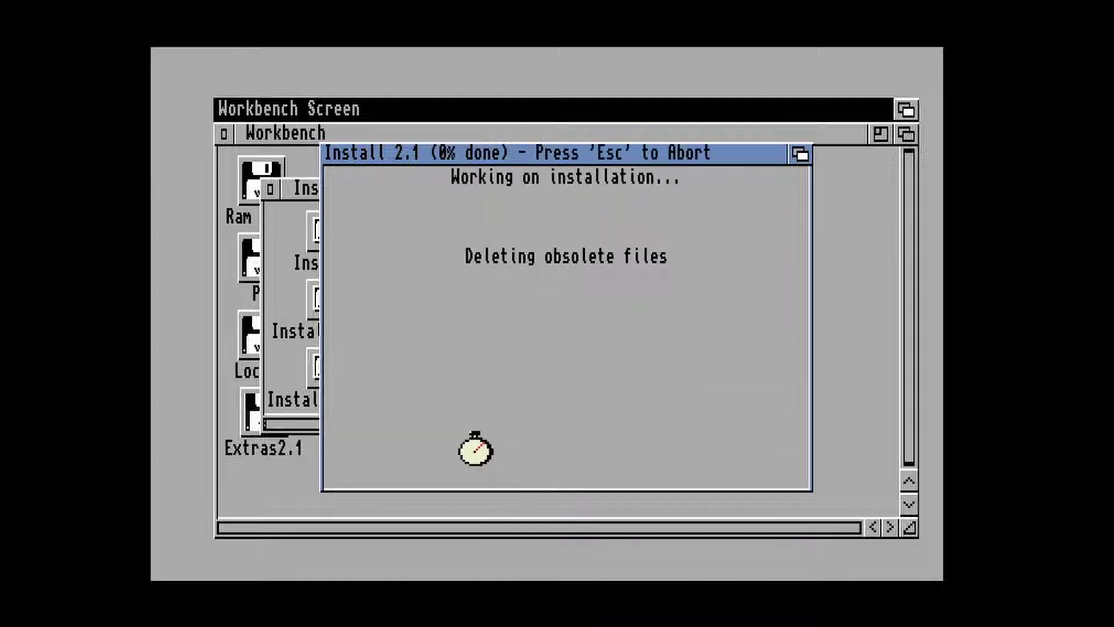
# Step: Continue the installation with the Epson, HP and PostScript printer drivers and English as the language
pyautogui.click(482, 464)
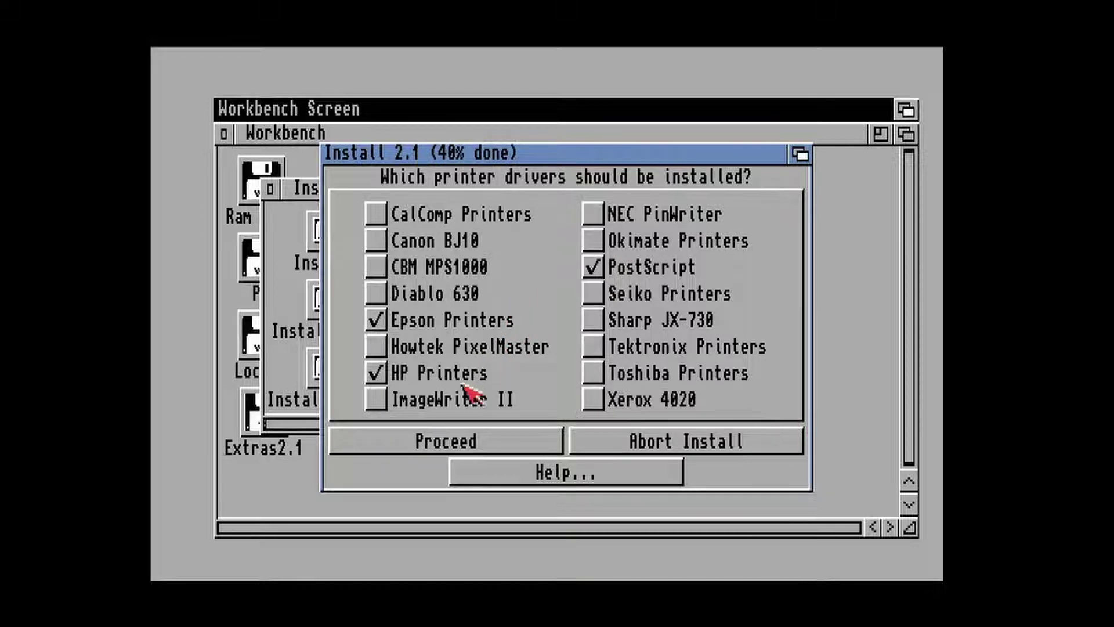
pyautogui.click(416, 441)
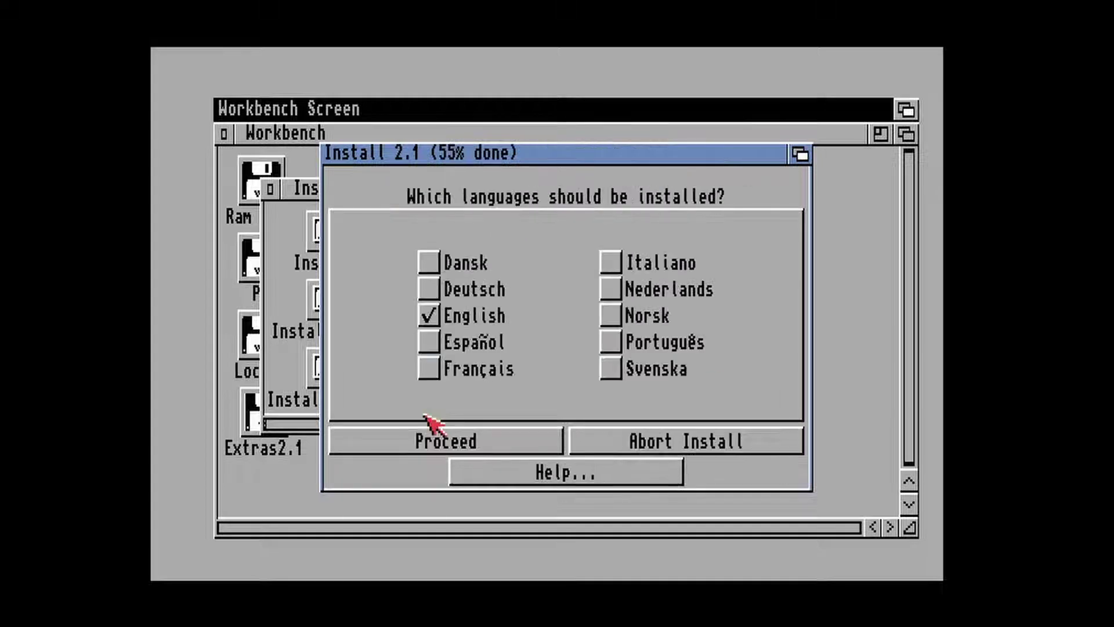
pyautogui.click(403, 444)
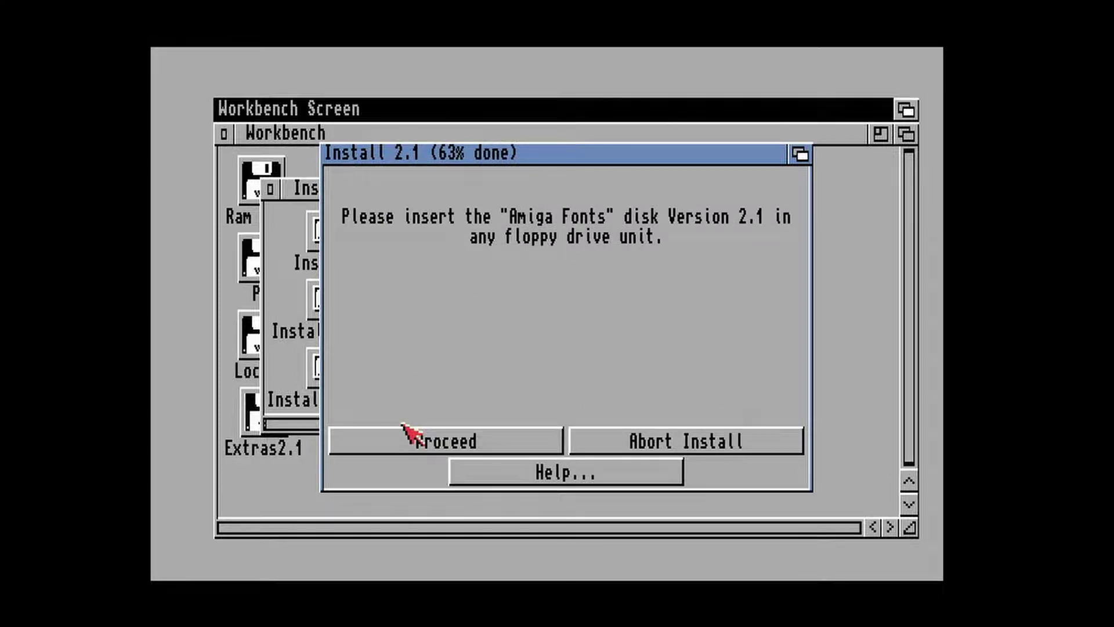
# Step: Swap the disk in DF1 for Workbench 2.1 Fonts.ADF and continue the installation through the A2090 controller notice
pyautogui.press('F12')
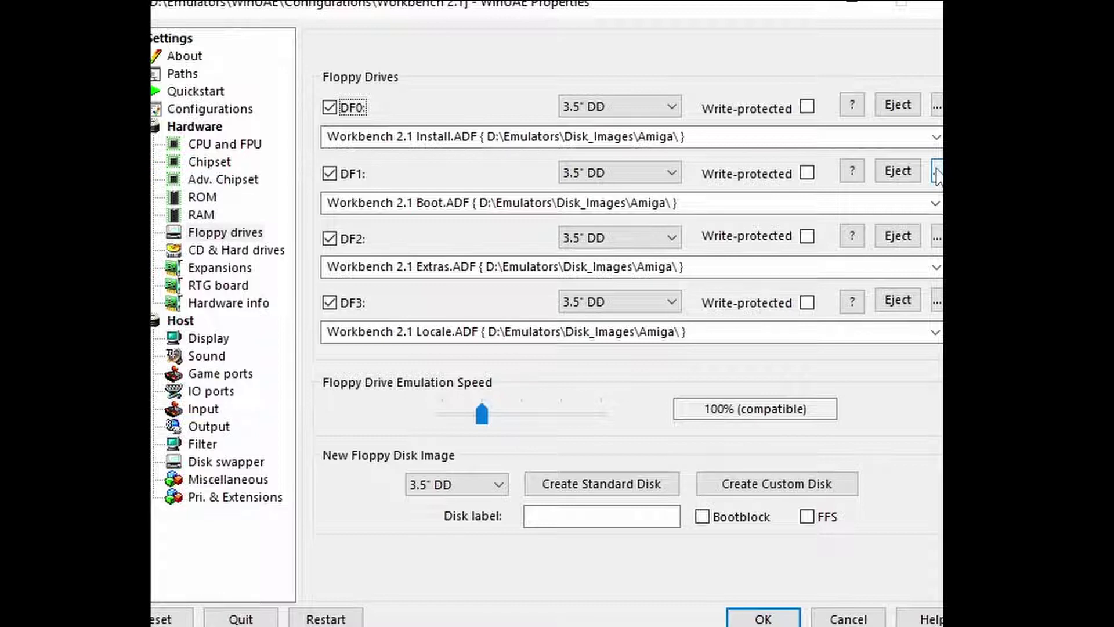
pyautogui.click(936, 172)
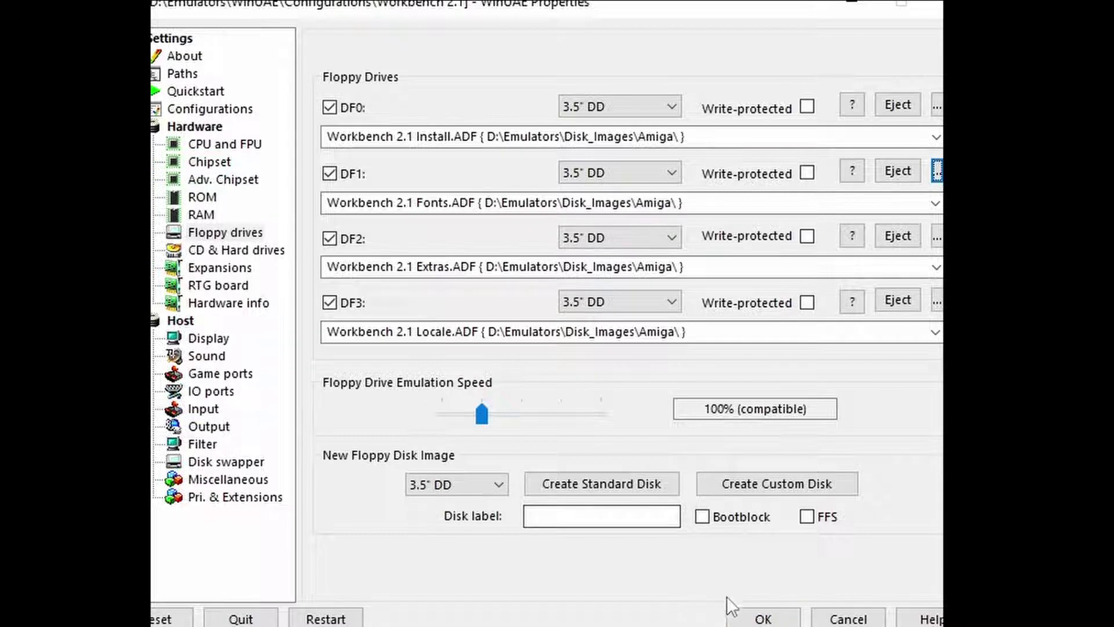
pyautogui.click(744, 619)
pyautogui.click(409, 440)
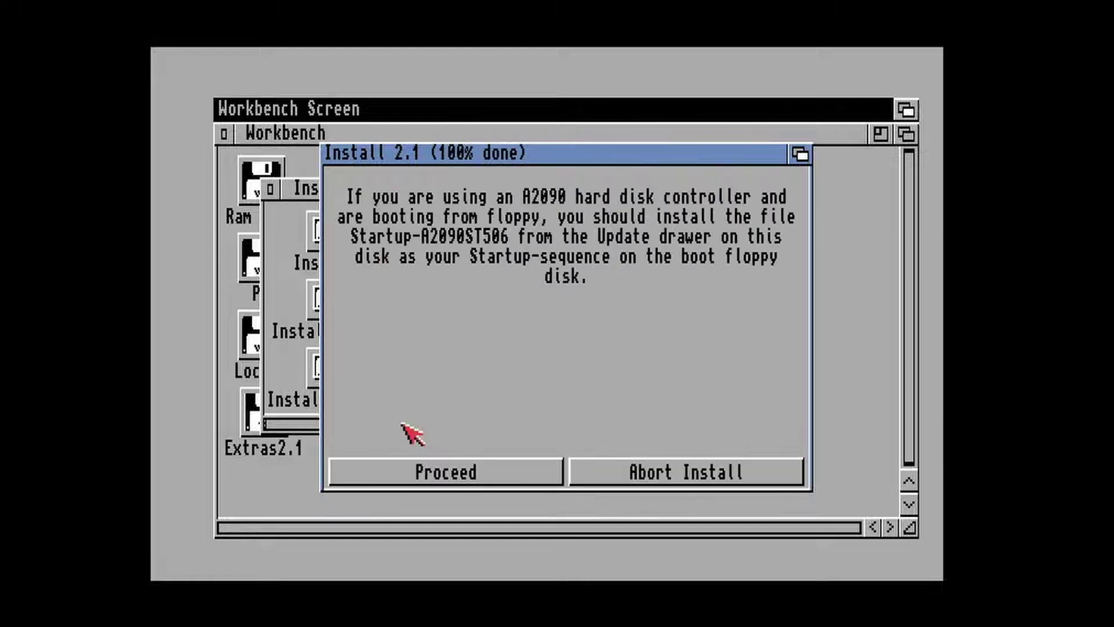
pyautogui.click(464, 470)
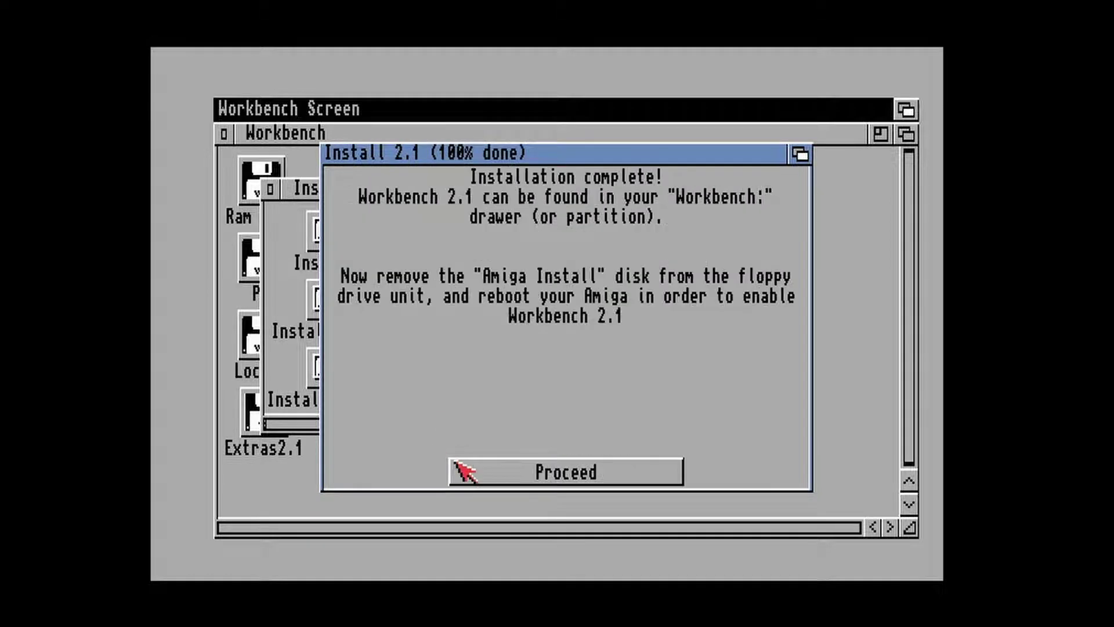
# Step: Finish the Workbench 2.1 installer, eject the floppy images from DF0 through DF3, and reset the emulated Amiga
pyautogui.click(480, 476)
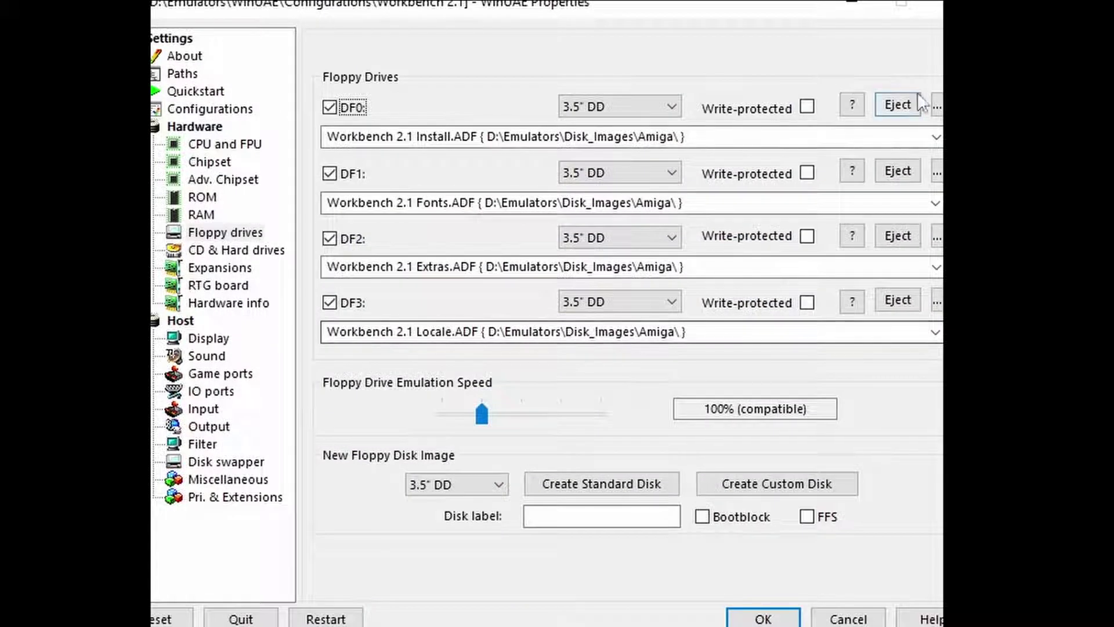
pyautogui.click(897, 105)
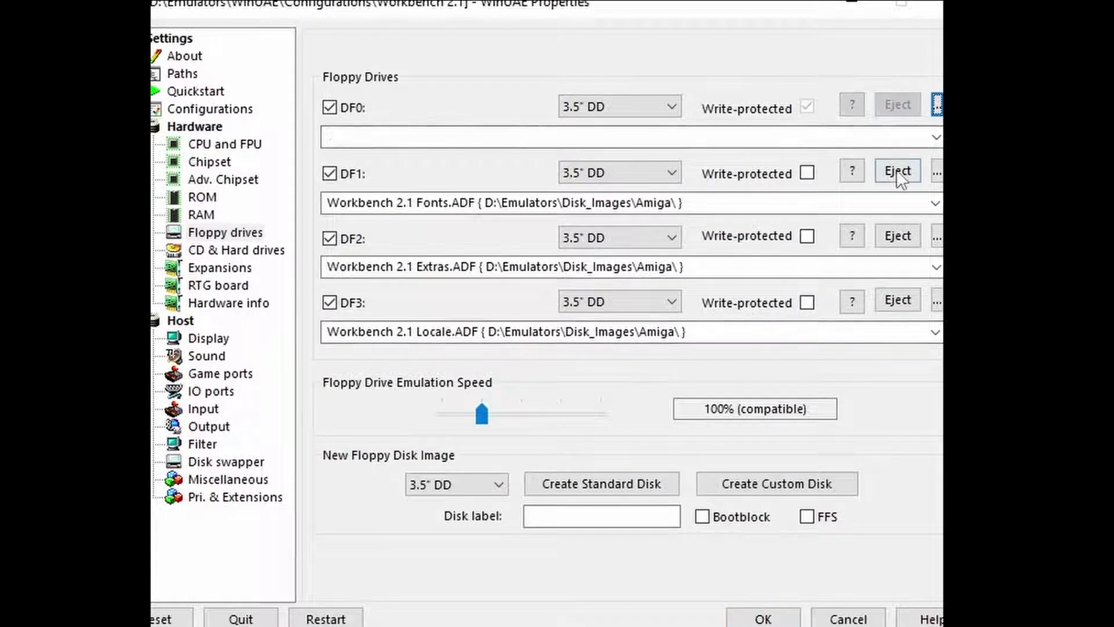
pyautogui.click(898, 173)
pyautogui.click(897, 236)
pyautogui.click(898, 301)
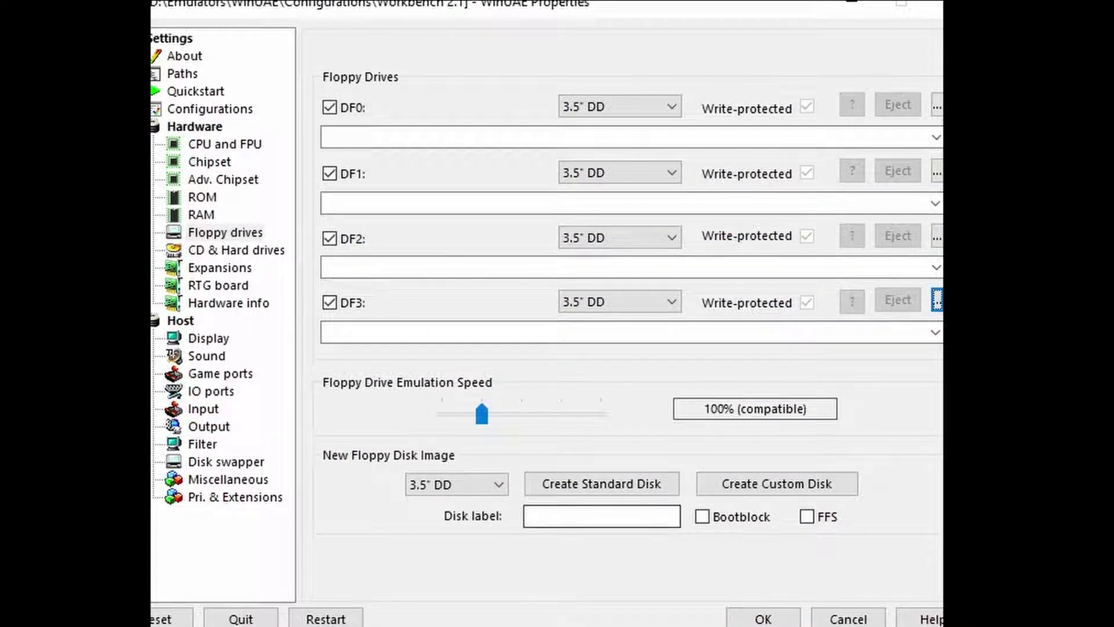
pyautogui.click(164, 618)
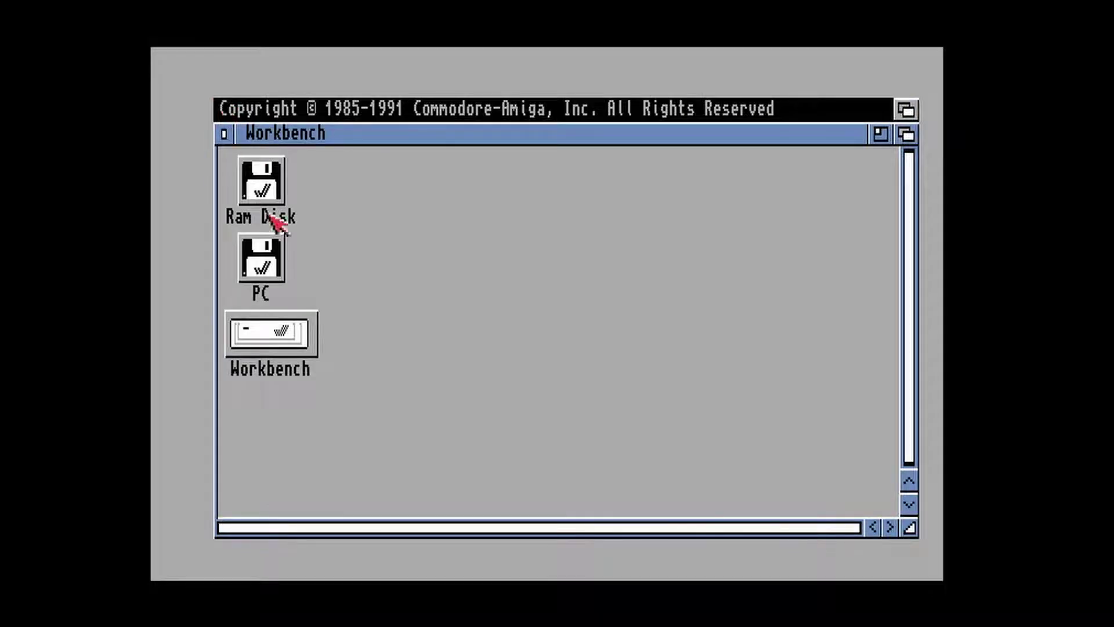
# Step: Turn on Backdrop mode for the Workbench window and snapshot all of its contents
pyautogui.rightClick(293, 107)
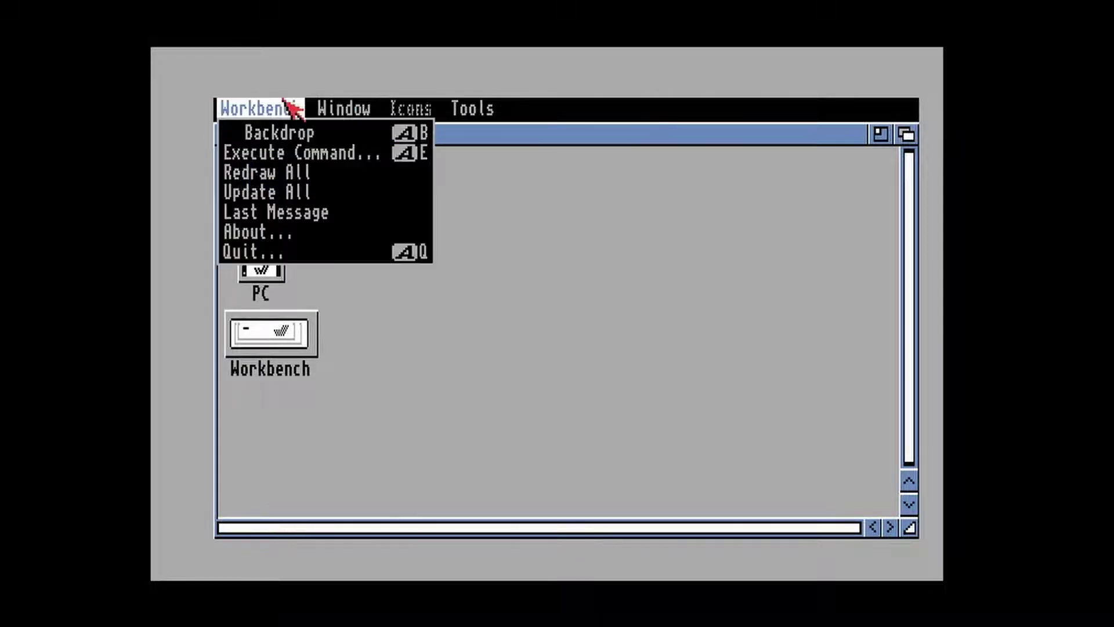
pyautogui.rightClick(288, 133)
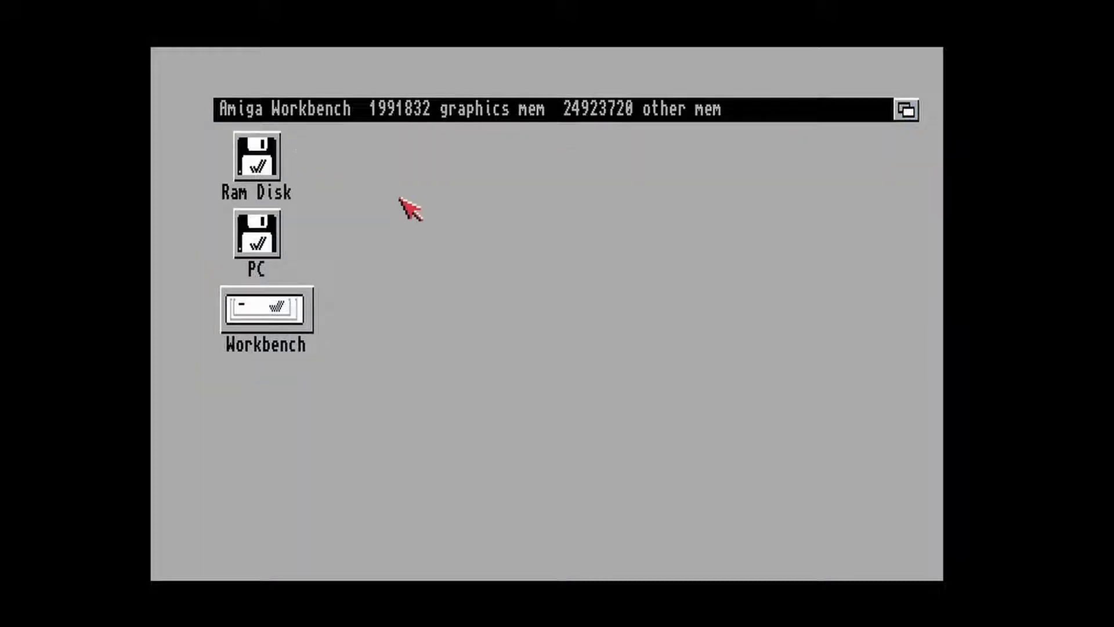
pyautogui.rightClick(277, 102)
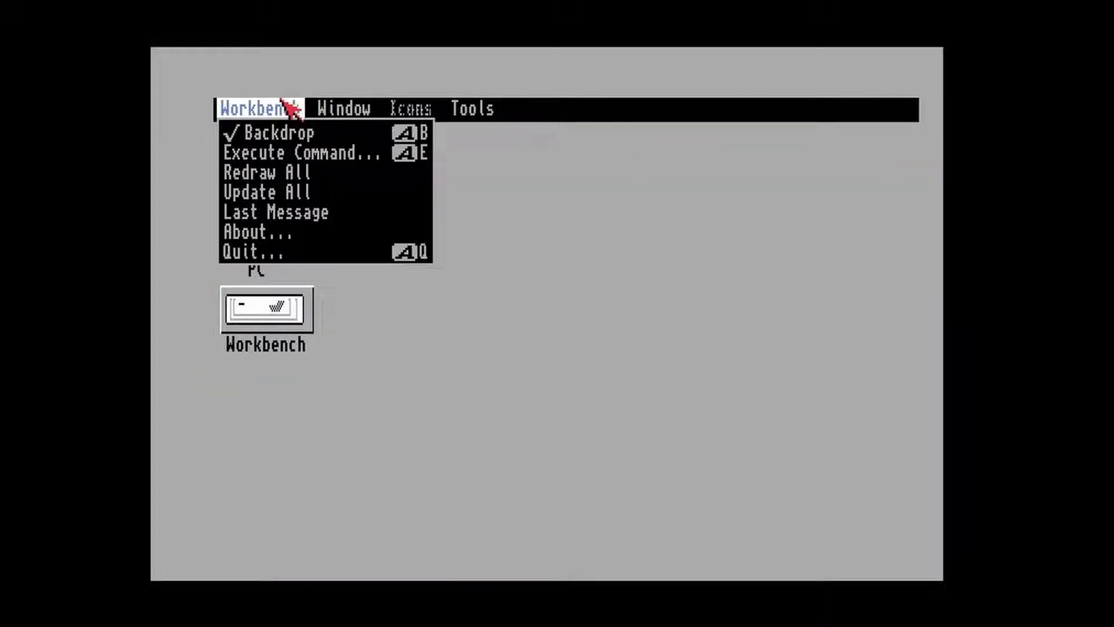
pyautogui.moveTo(328, 107)
pyautogui.moveTo(423, 253)
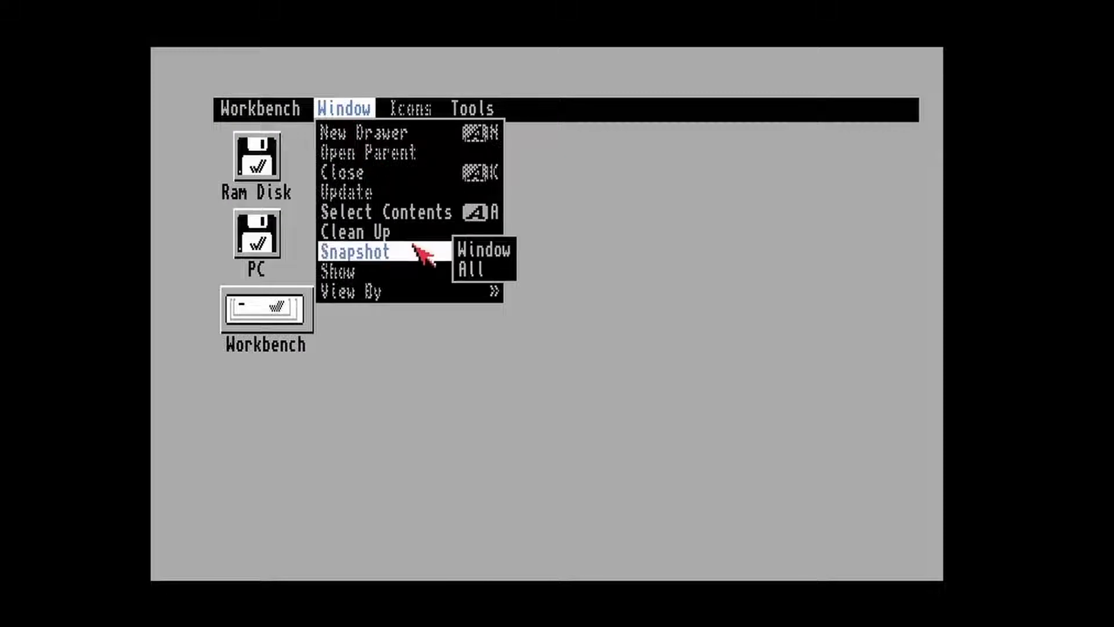
pyautogui.rightClick(483, 265)
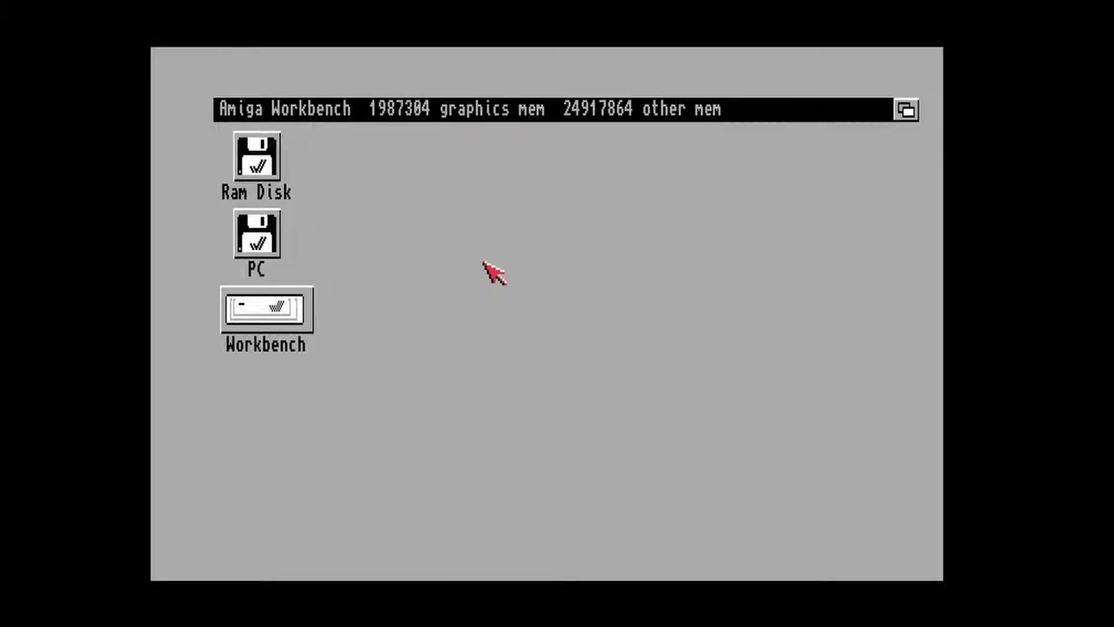
# Step: Save the ScreenMode preferences as NTSC:640 x 400 Interlaced with 16 colors, and close the Prefs drawer
pyautogui.doubleClick(303, 317)
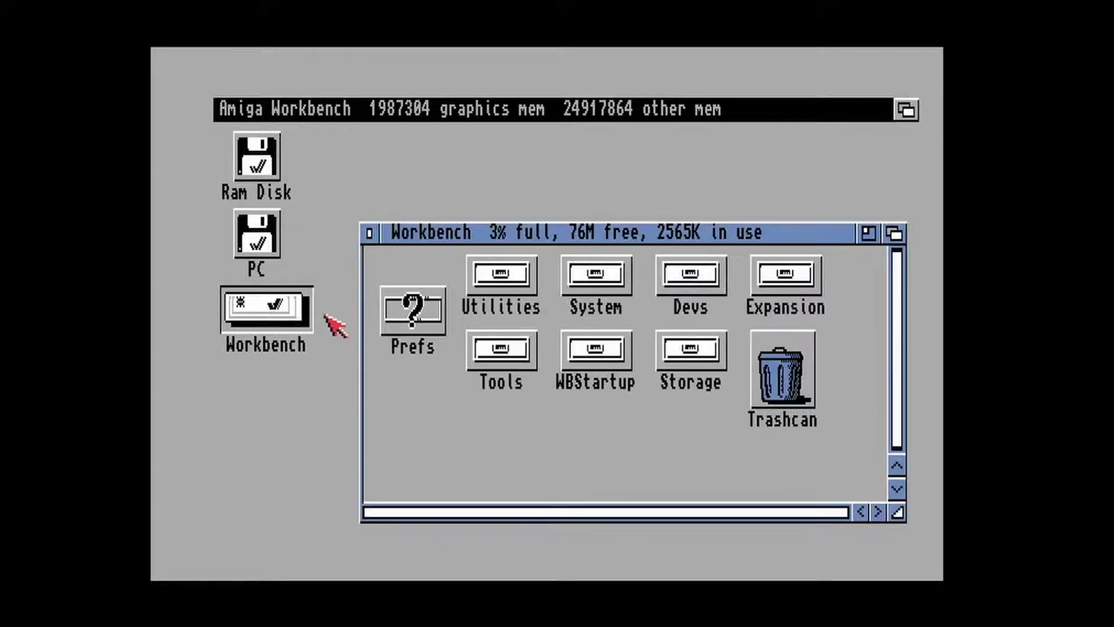
pyautogui.doubleClick(395, 311)
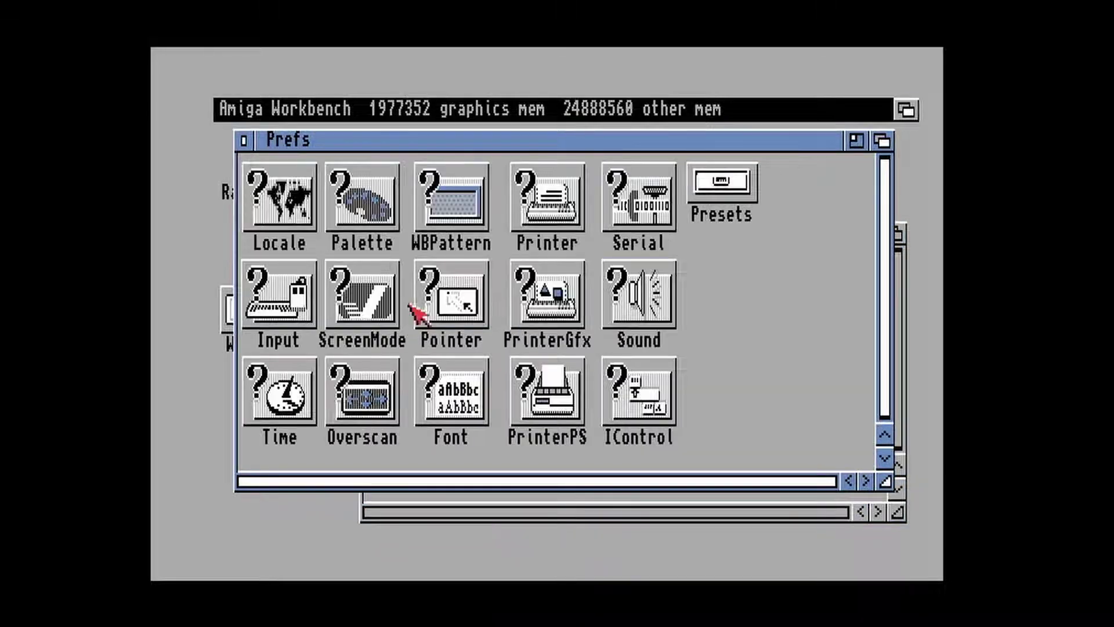
pyautogui.doubleClick(374, 294)
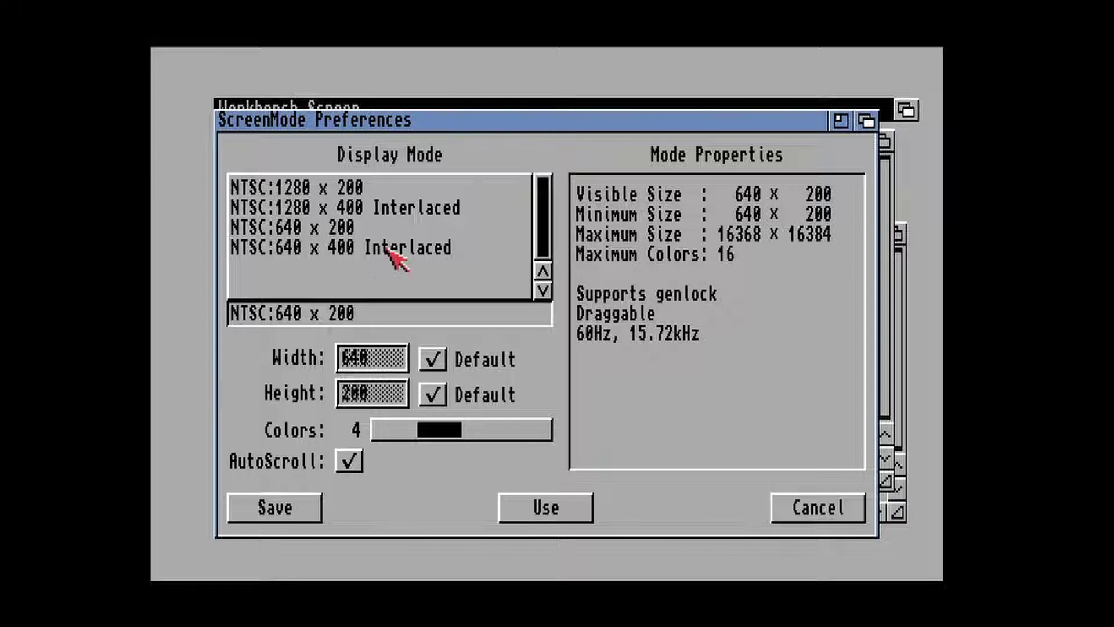
pyautogui.click(385, 248)
pyautogui.moveTo(447, 434); pyautogui.dragTo(590, 439)
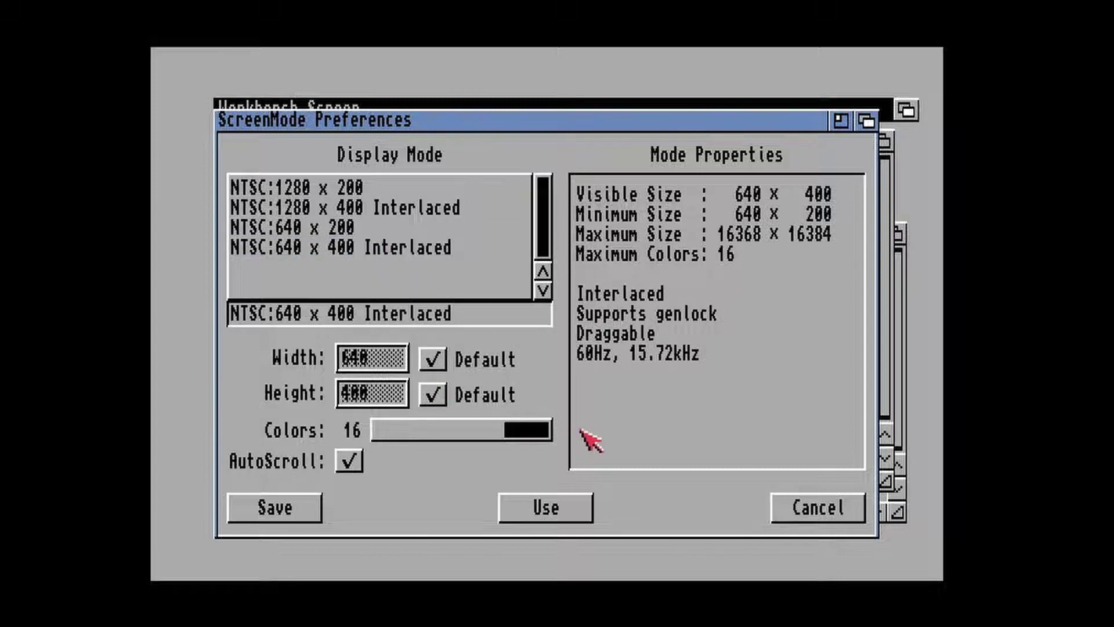
pyautogui.click(297, 502)
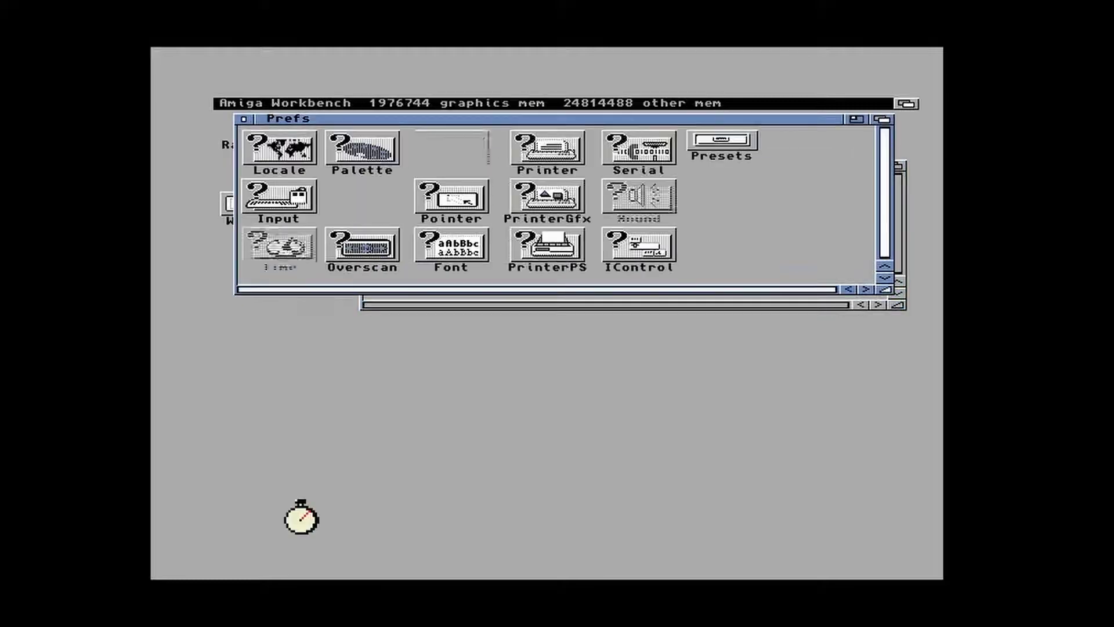
pyautogui.click(245, 119)
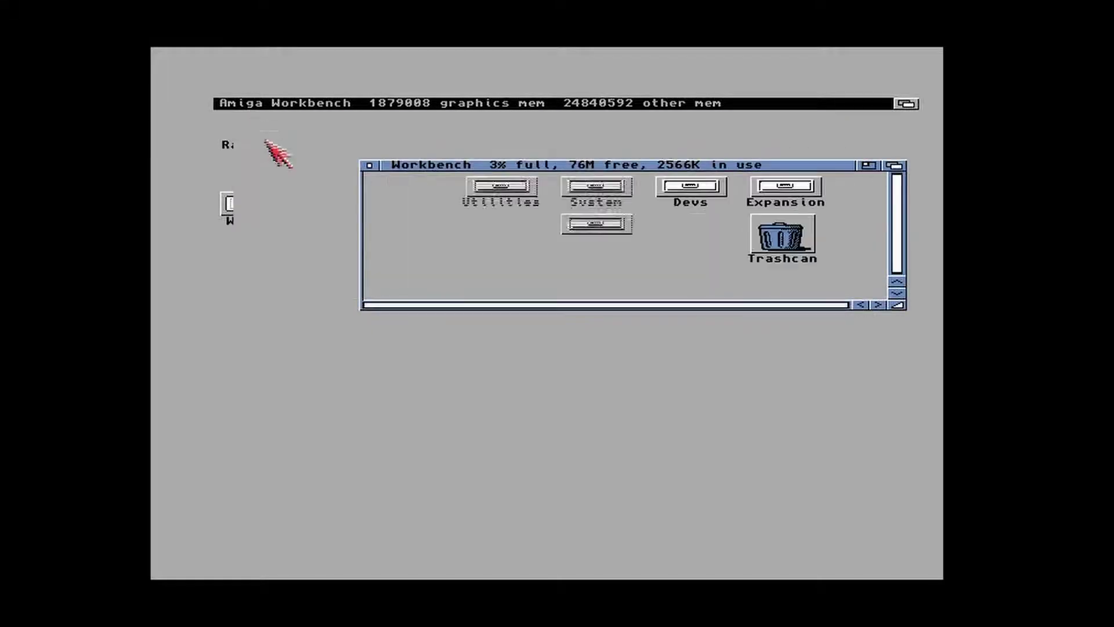
# Step: Open the icon information for ClickToFront in the Commodities drawer inside Tools
pyautogui.doubleClick(490, 228)
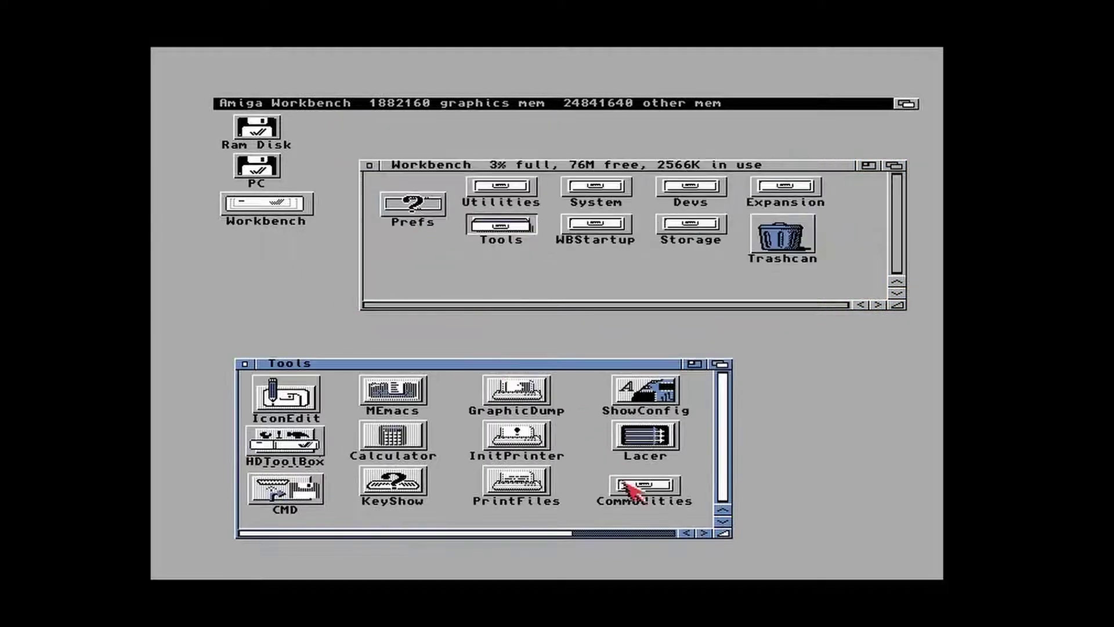
pyautogui.doubleClick(638, 487)
pyautogui.moveTo(542, 122); pyautogui.dragTo(399, 330)
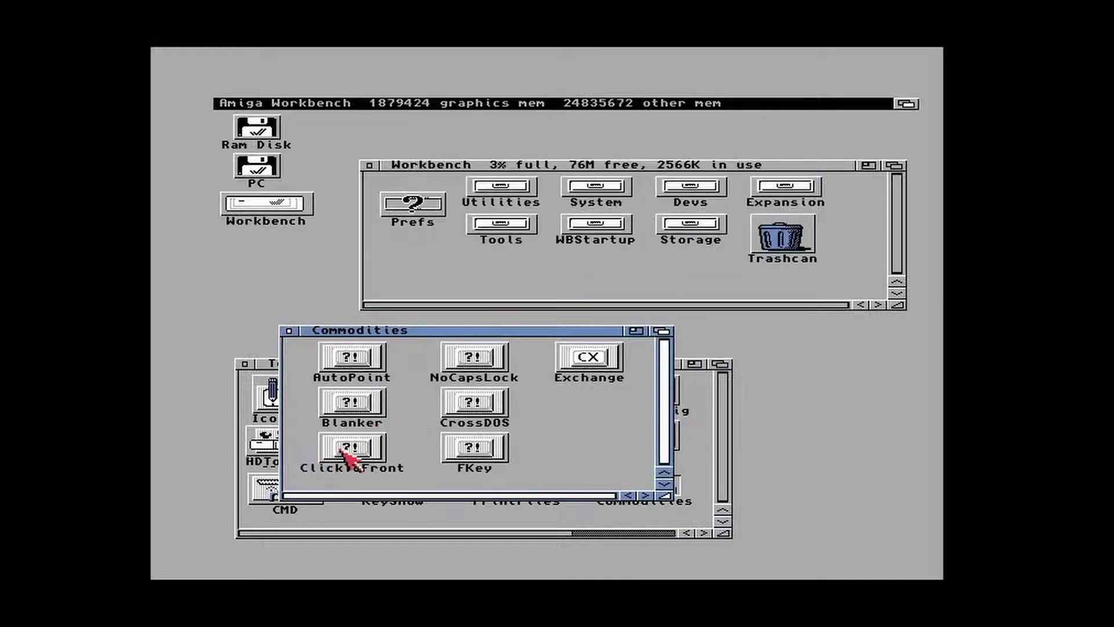
pyautogui.click(351, 456)
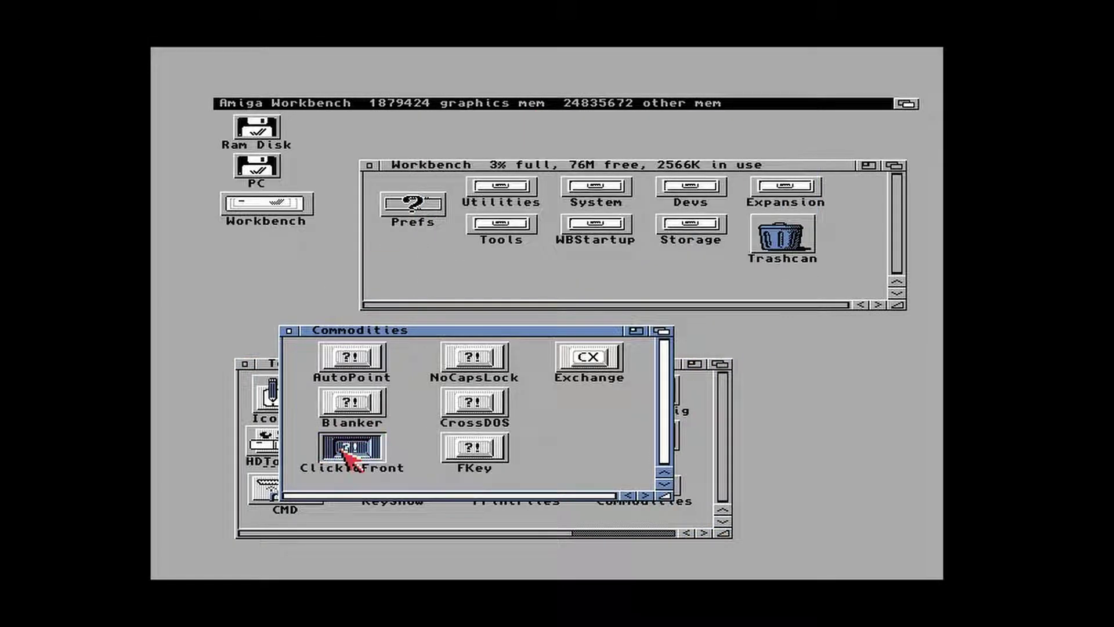
pyautogui.rightClick(382, 103)
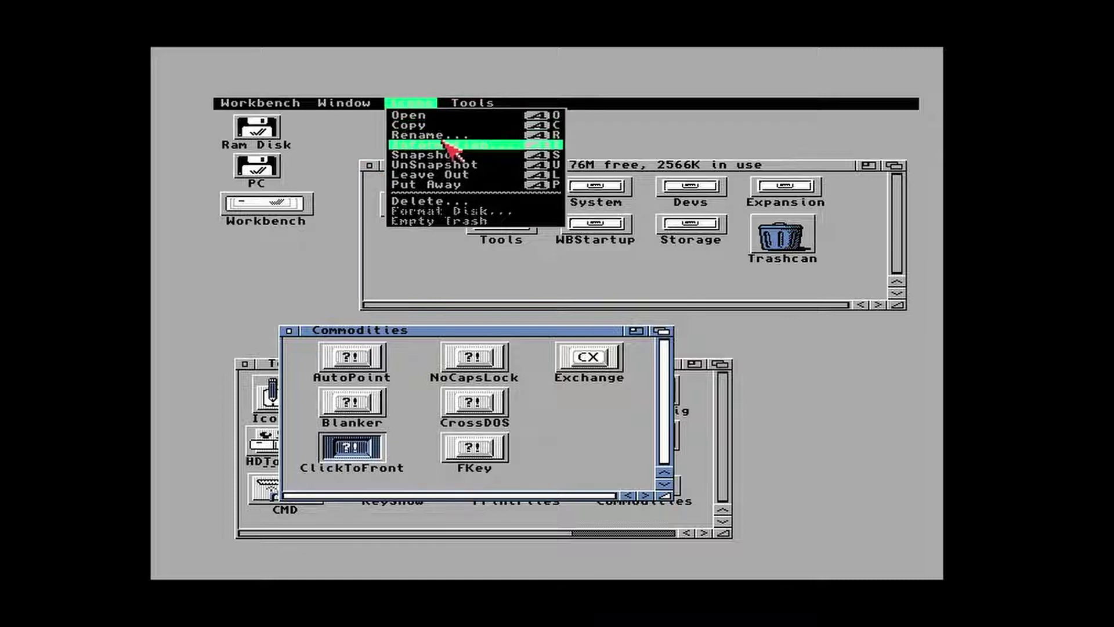
pyautogui.rightClick(447, 144)
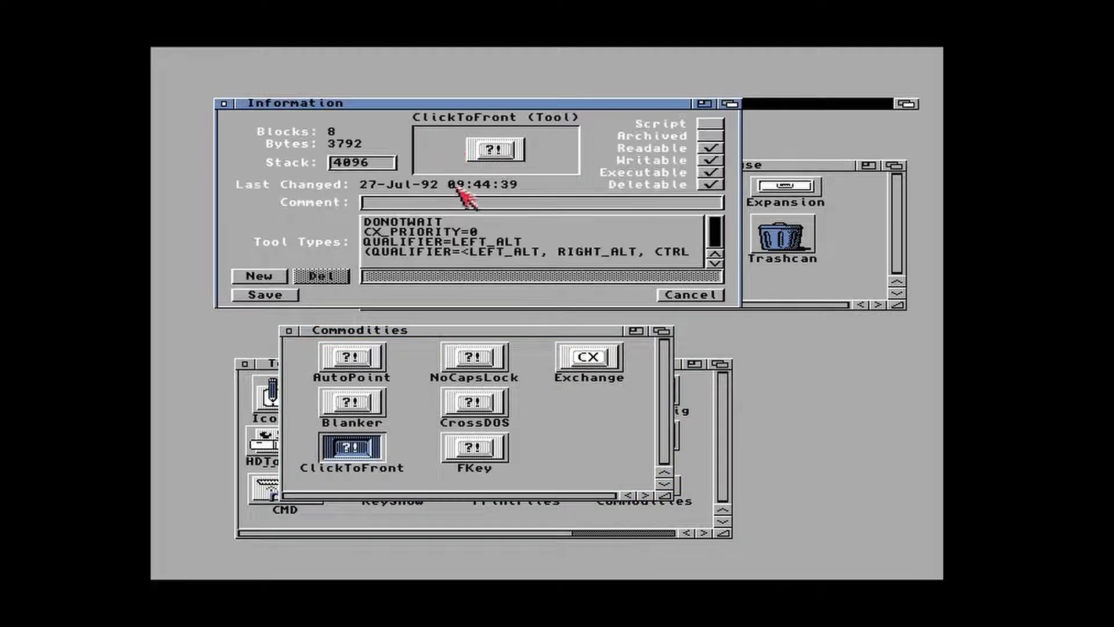
# Step: Change ClickToFront's QUALIFIER tool type to NONE, add the tool type ACTIVATE=1, and save the icon information
pyautogui.click(528, 241)
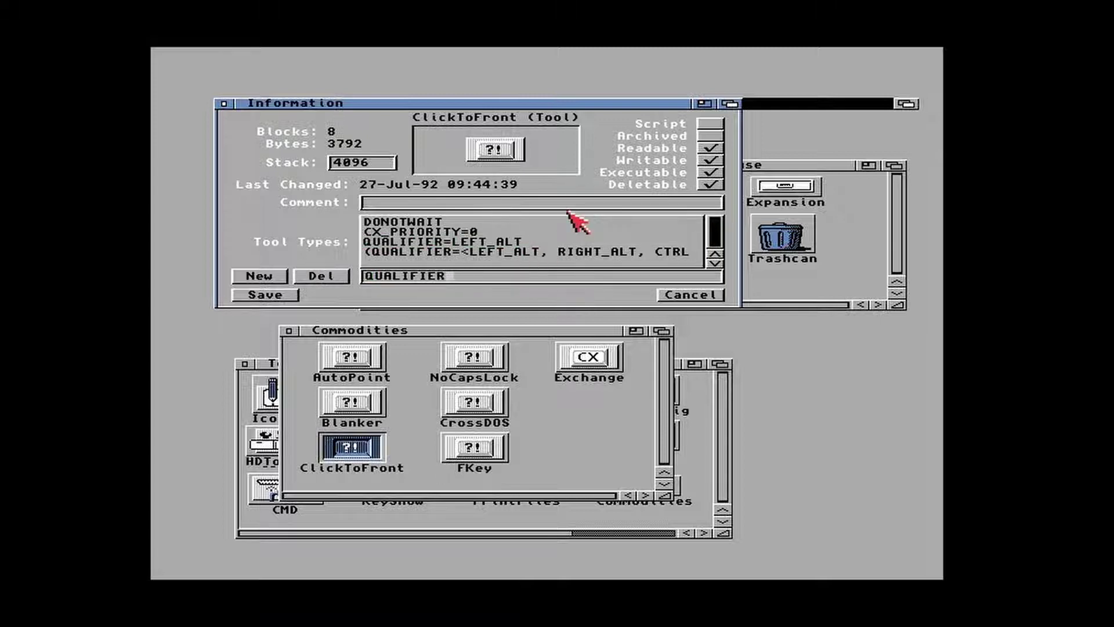
pyautogui.write('NONE')
pyautogui.press('Return')
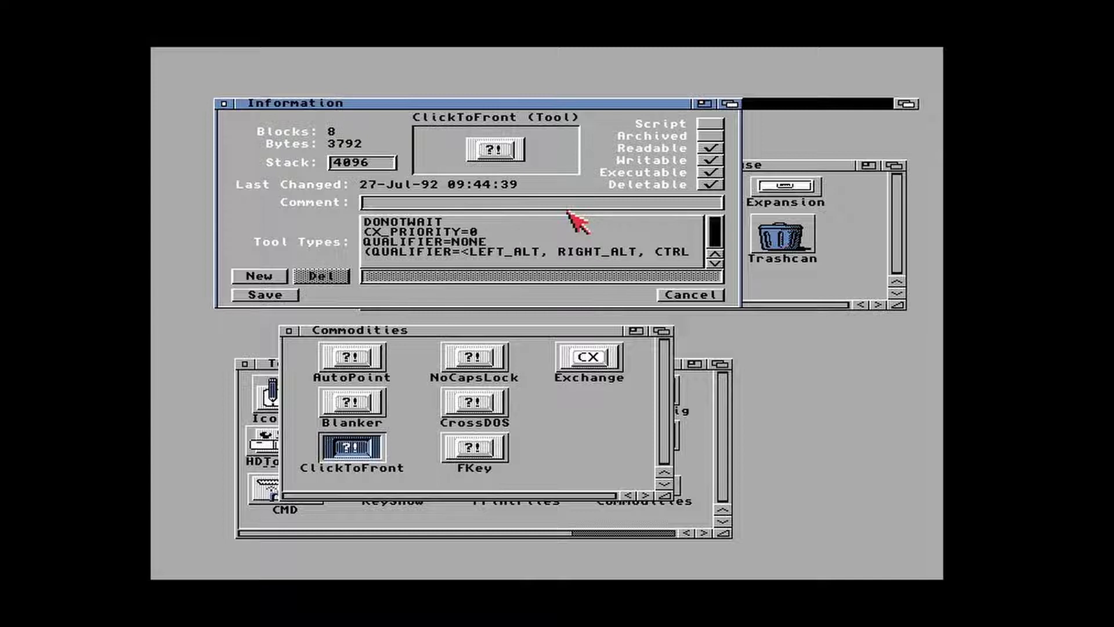
pyautogui.click(275, 277)
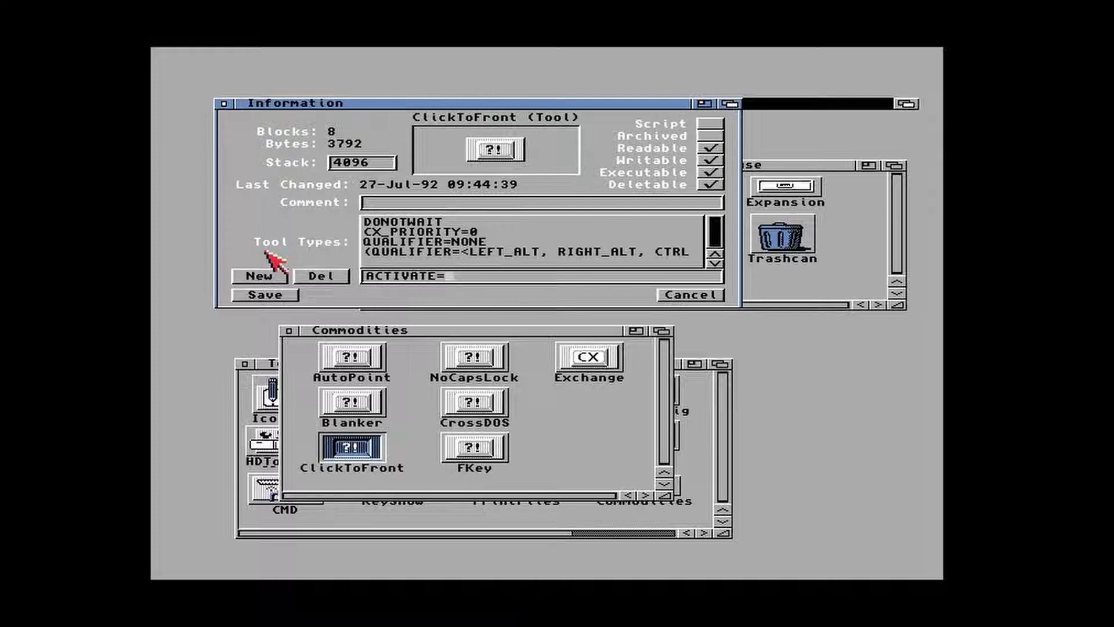
pyautogui.press('Return')
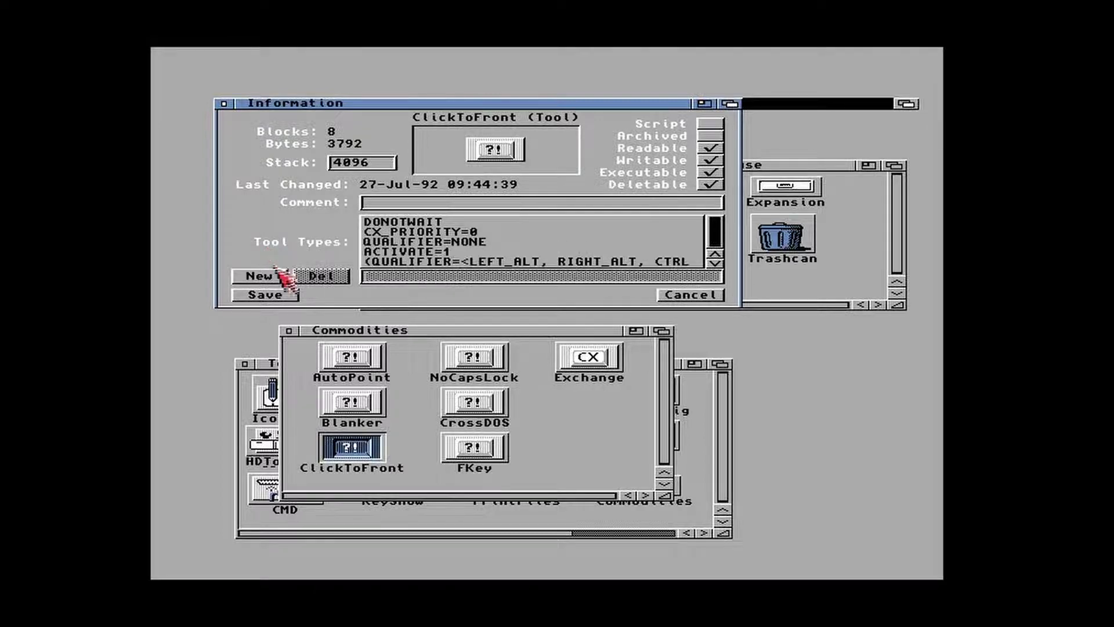
pyautogui.click(281, 293)
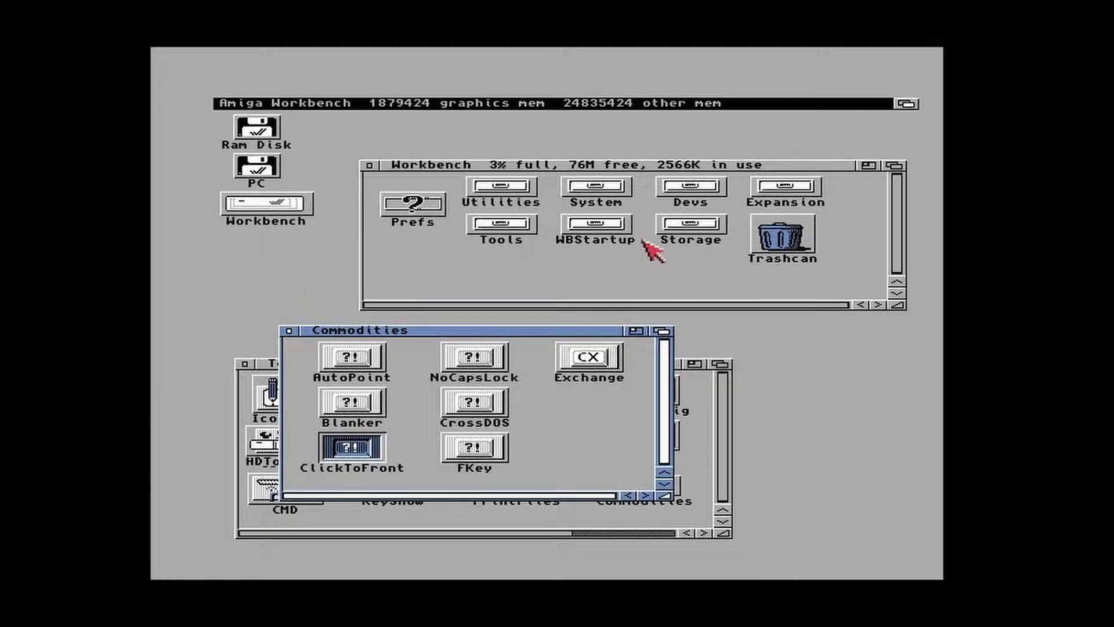
# Step: Move ClickToFront from the Commodities drawer into the WBStartup drawer
pyautogui.doubleClick(616, 228)
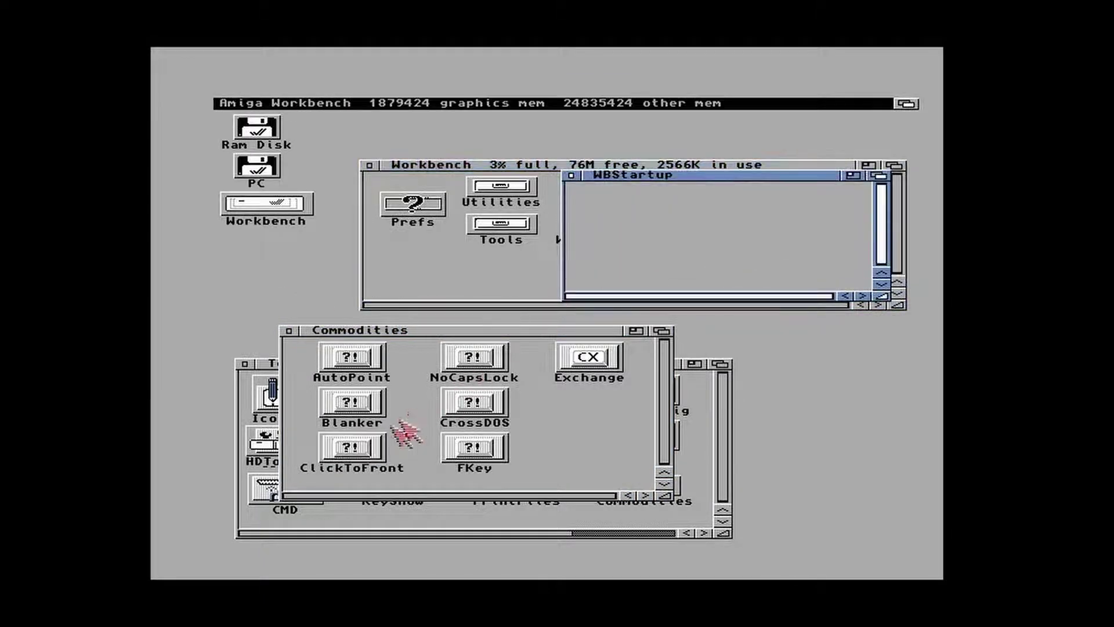
pyautogui.moveTo(366, 447); pyautogui.dragTo(546, 273)
pyautogui.moveTo(616, 199); pyautogui.dragTo(620, 203)
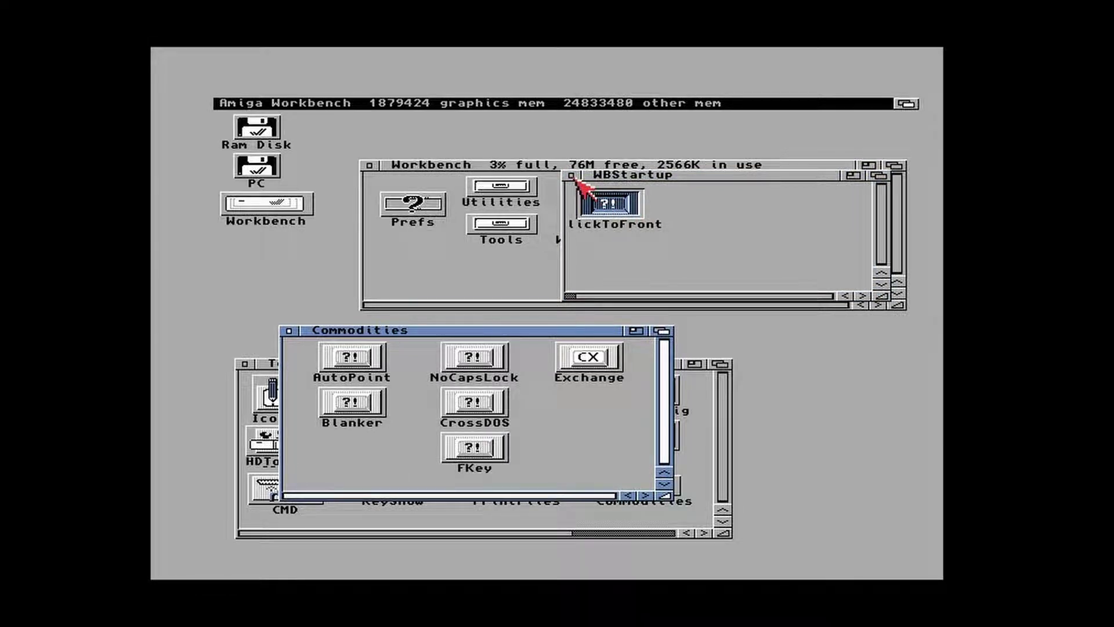
# Step: Run the 01-Initial script from the 2.1 Installers drawer on the PC drive and enlarge its output window
pyautogui.doubleClick(265, 168)
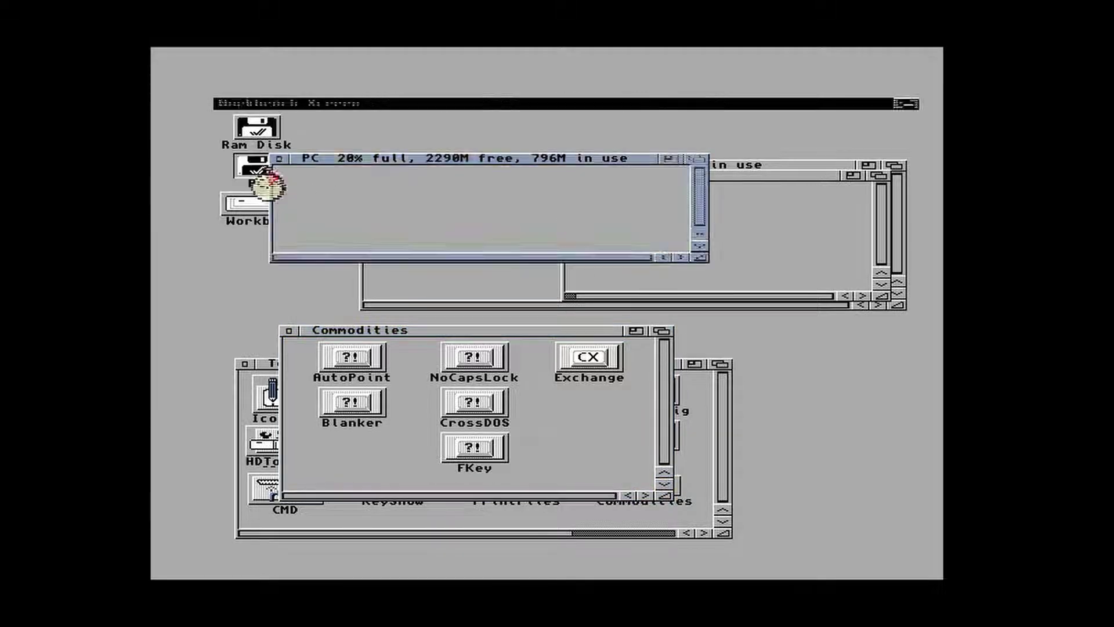
pyautogui.doubleClick(342, 220)
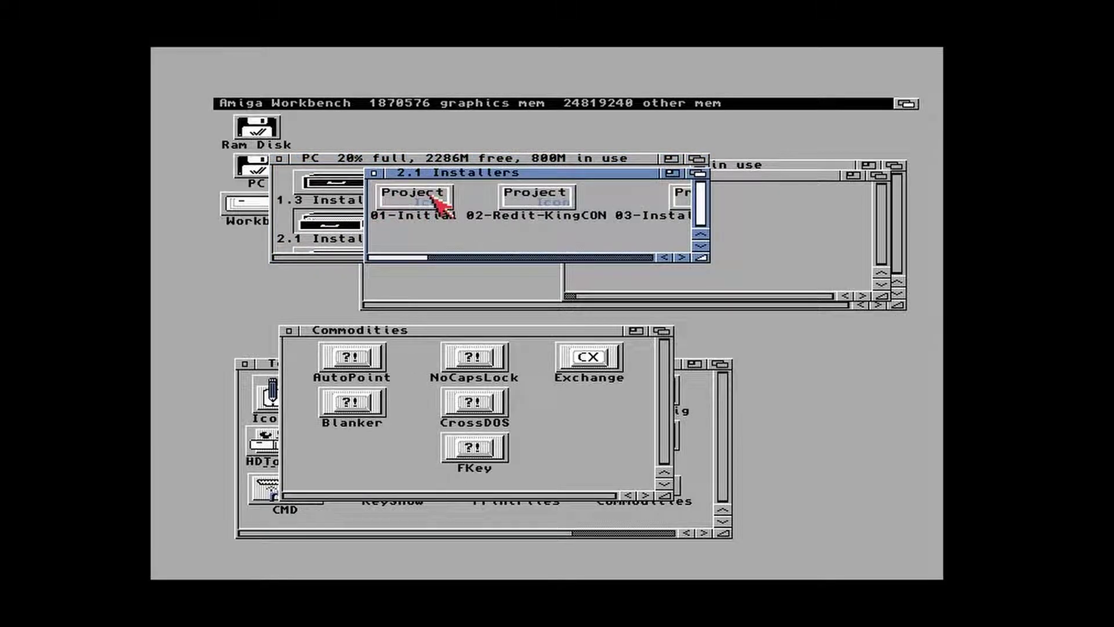
pyautogui.doubleClick(434, 200)
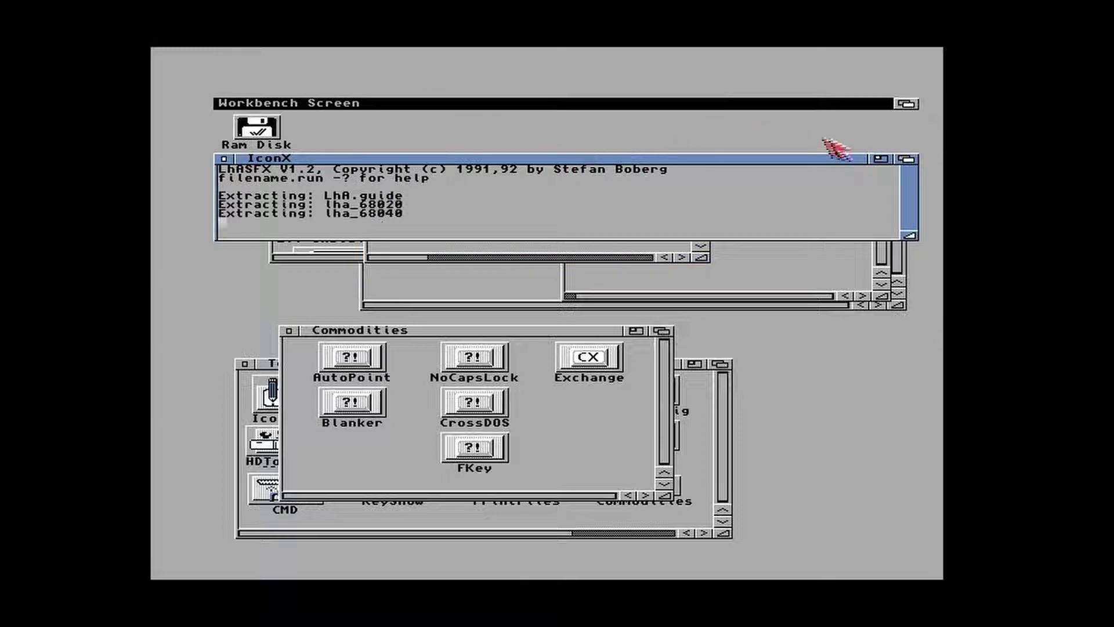
pyautogui.click(883, 159)
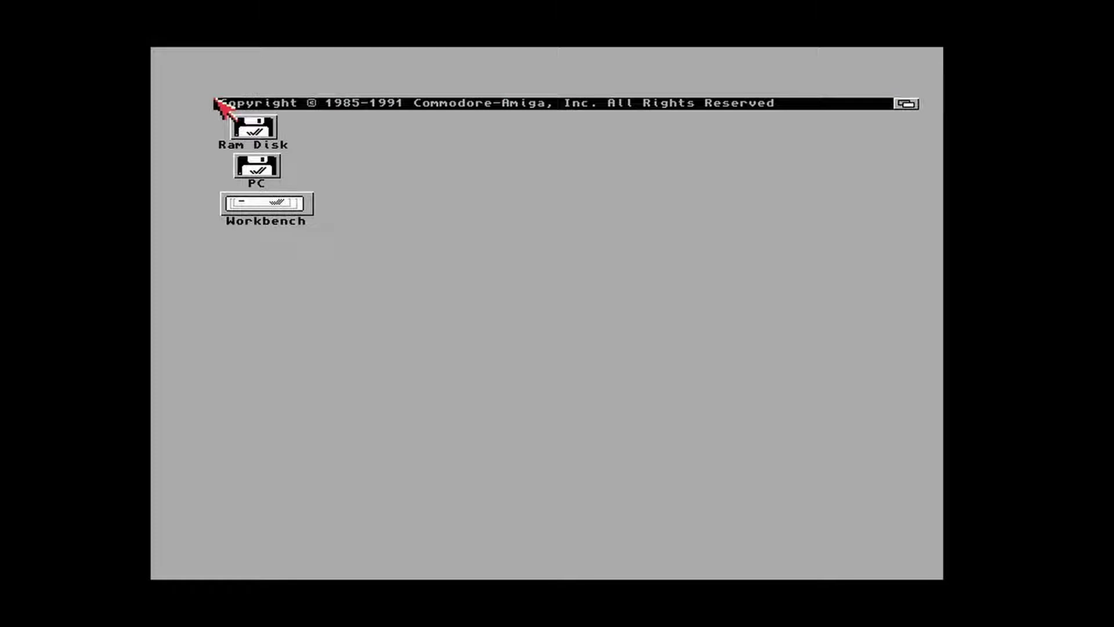
# Step: Run the 02-Redit-KingCON script from the 2.1 Installers drawer on the PC drive
pyautogui.click(273, 166)
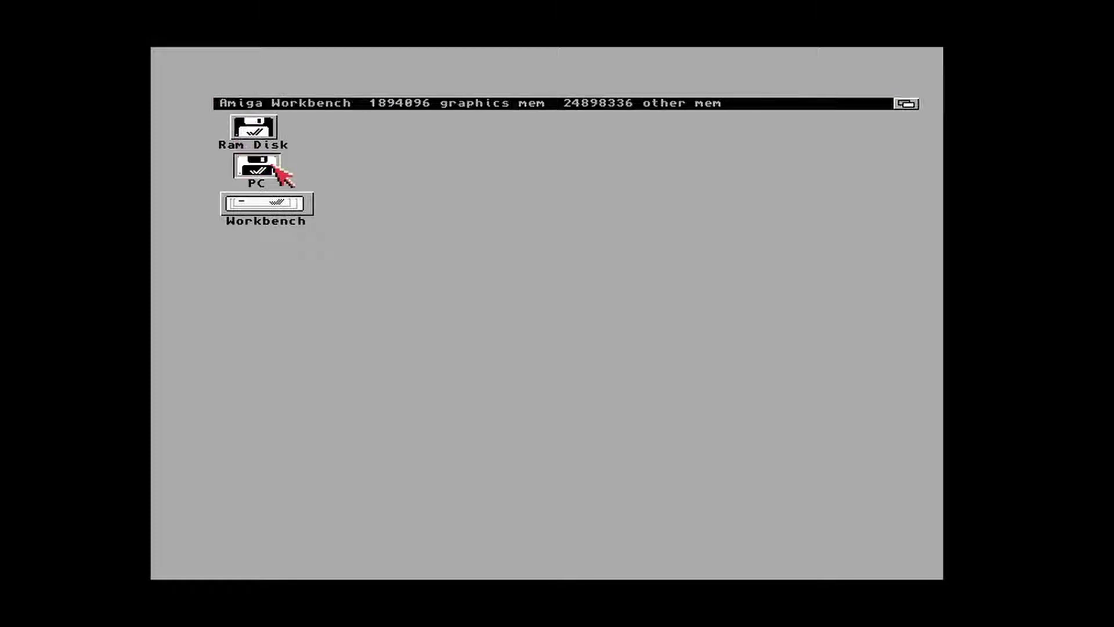
pyautogui.click(266, 166)
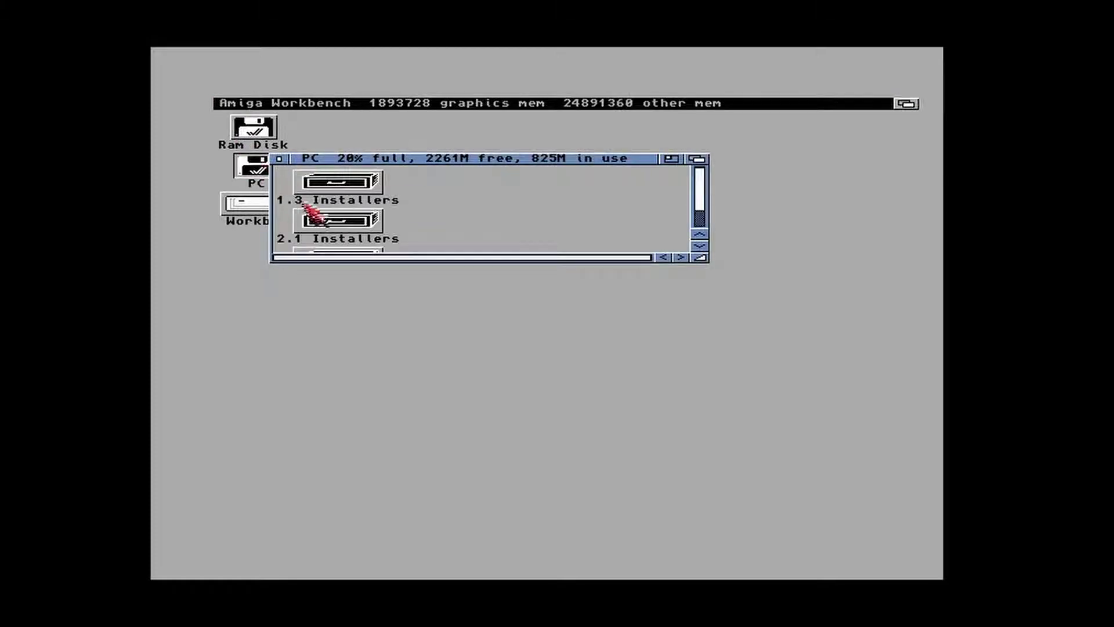
pyautogui.click(328, 225)
pyautogui.doubleClick(327, 225)
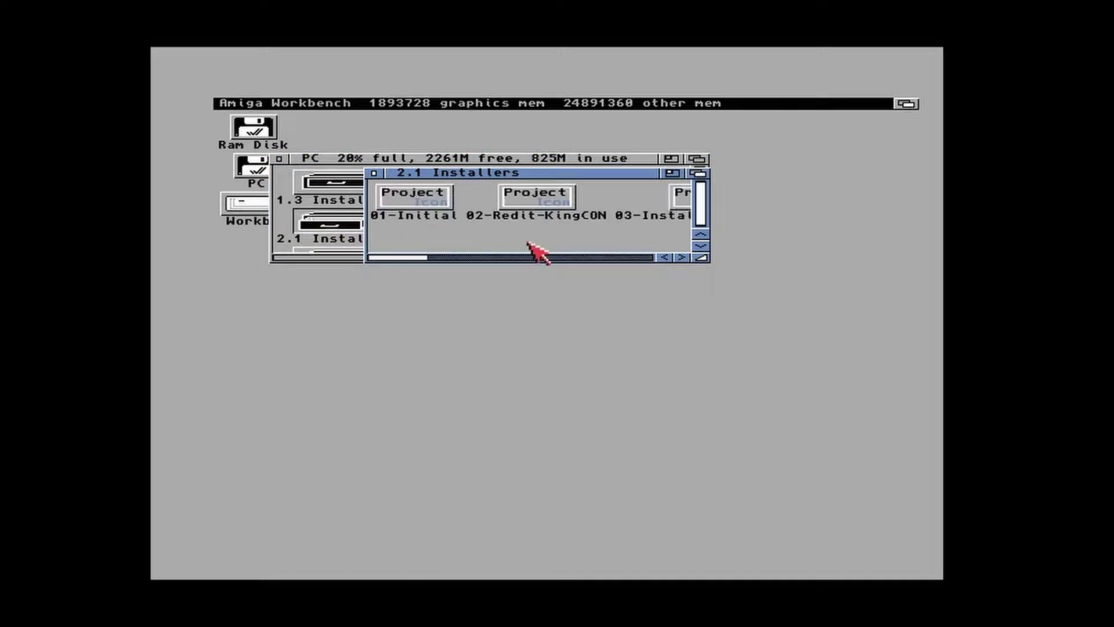
pyautogui.doubleClick(554, 200)
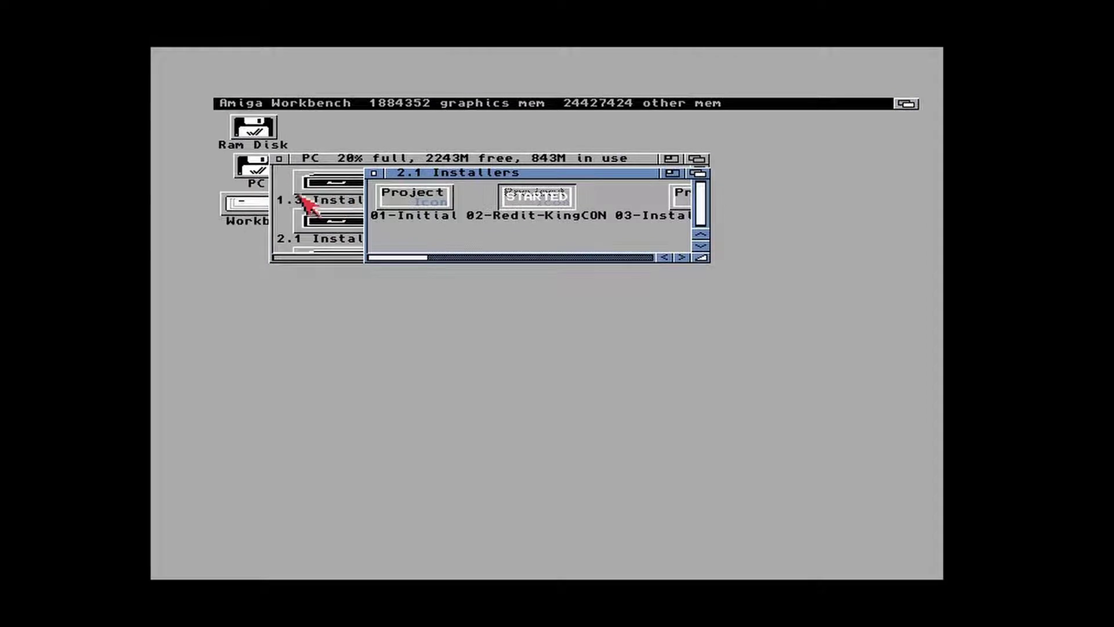
# Step: Open Workbench's Tools drawer below the other windows, move the MEmacs icon under PrepCard, and snapshot its position
pyautogui.doubleClick(238, 212)
pyautogui.doubleClick(501, 229)
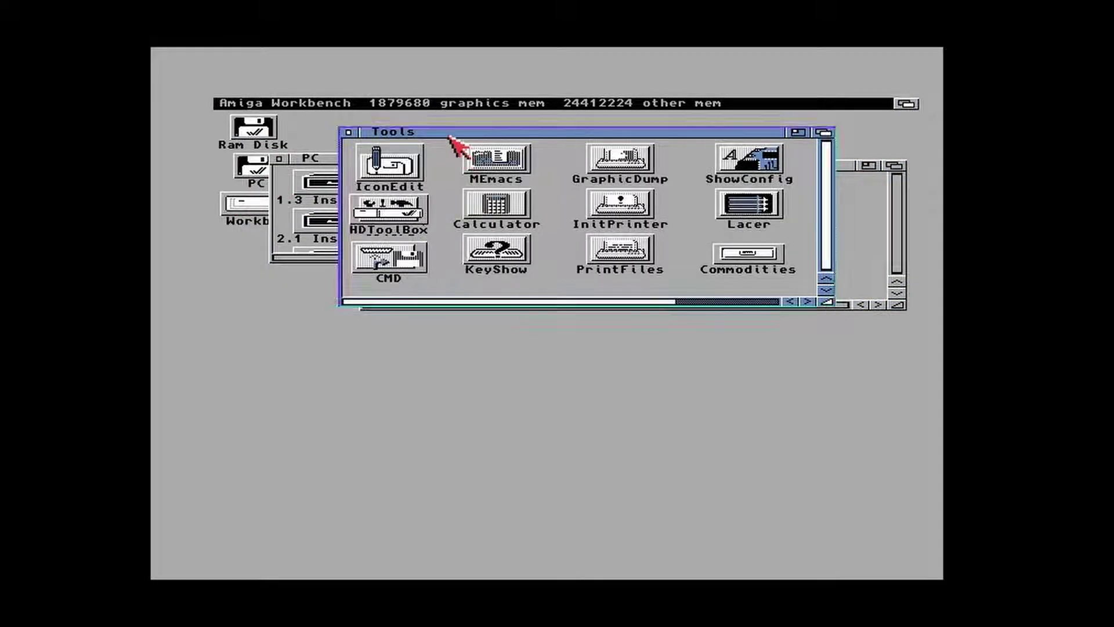
pyautogui.moveTo(451, 140); pyautogui.dragTo(334, 371)
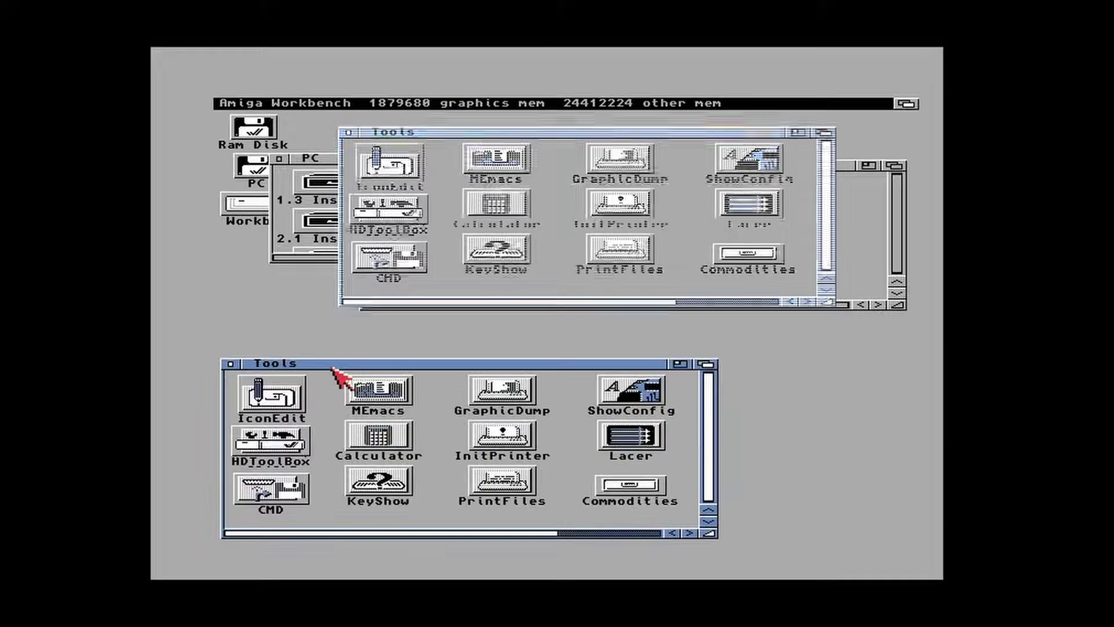
pyautogui.click(584, 535)
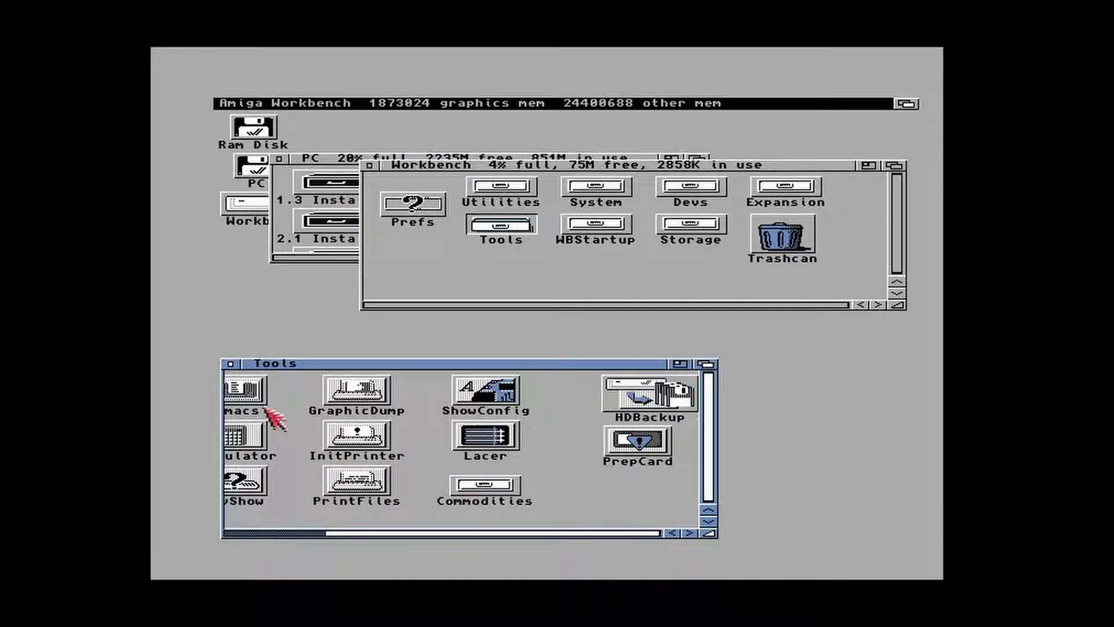
pyautogui.moveTo(246, 388); pyautogui.dragTo(651, 496)
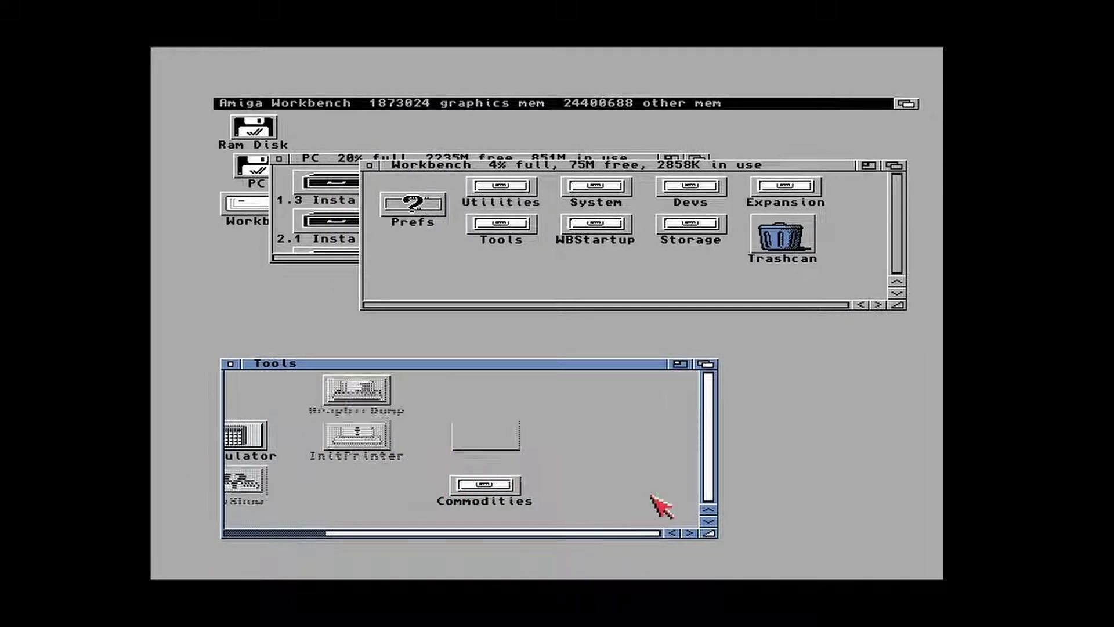
pyautogui.rightClick(390, 105)
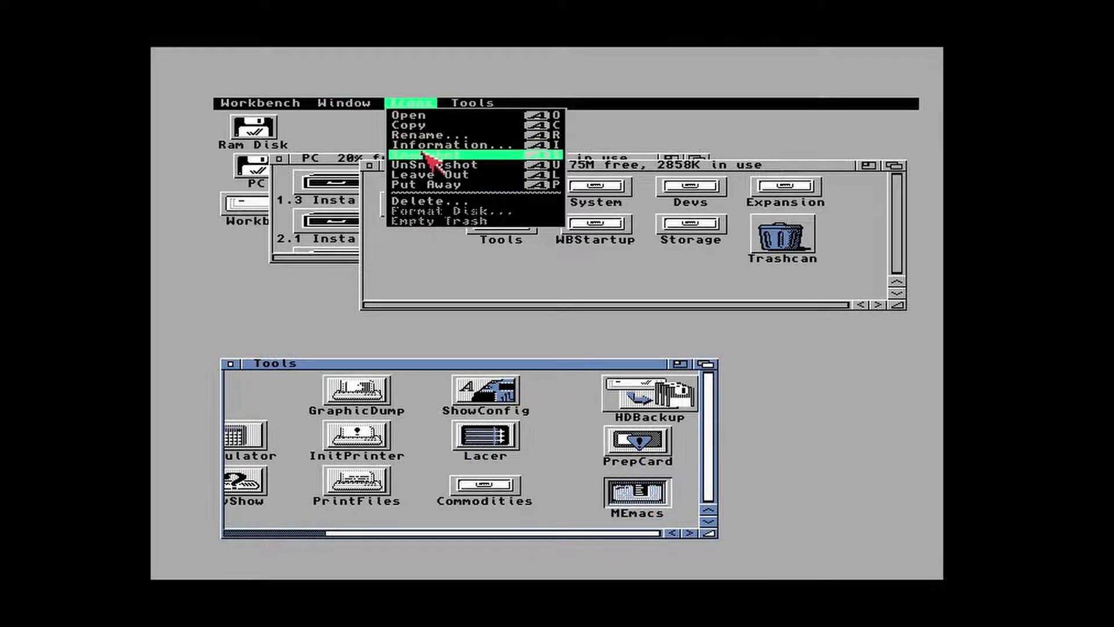
pyautogui.rightClick(426, 154)
pyautogui.click(297, 535)
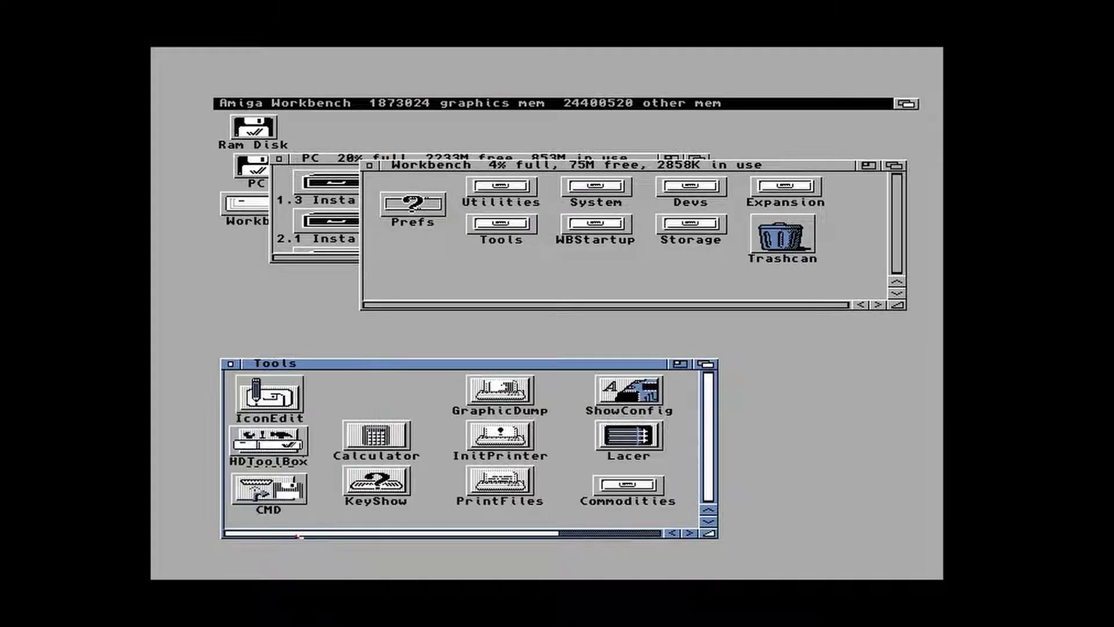
# Step: Copy Redit from the Ram Disk's Redit2.0 drawer into the free spot above Calculator in the Tools drawer, then close the Redit2.0 drawer
pyautogui.doubleClick(262, 133)
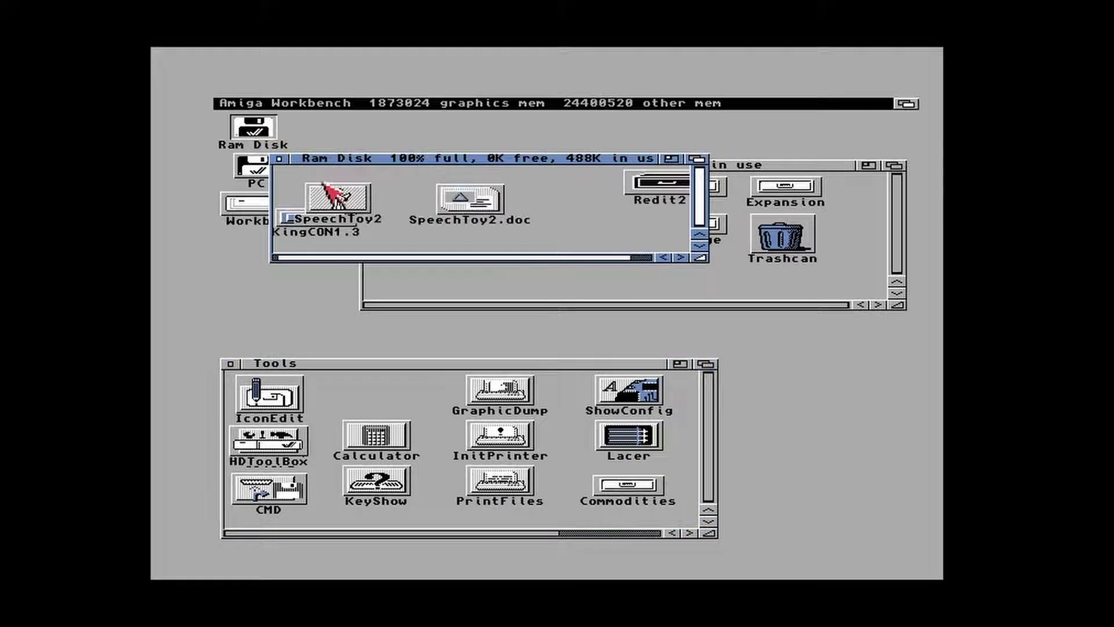
pyautogui.doubleClick(653, 189)
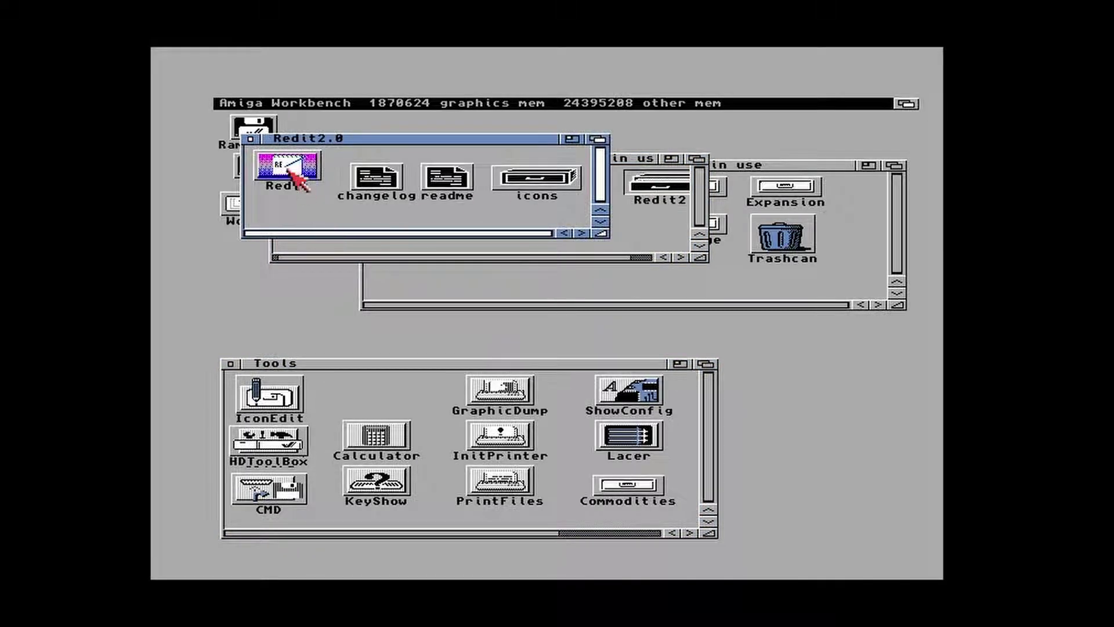
pyautogui.moveTo(273, 168); pyautogui.dragTo(374, 389)
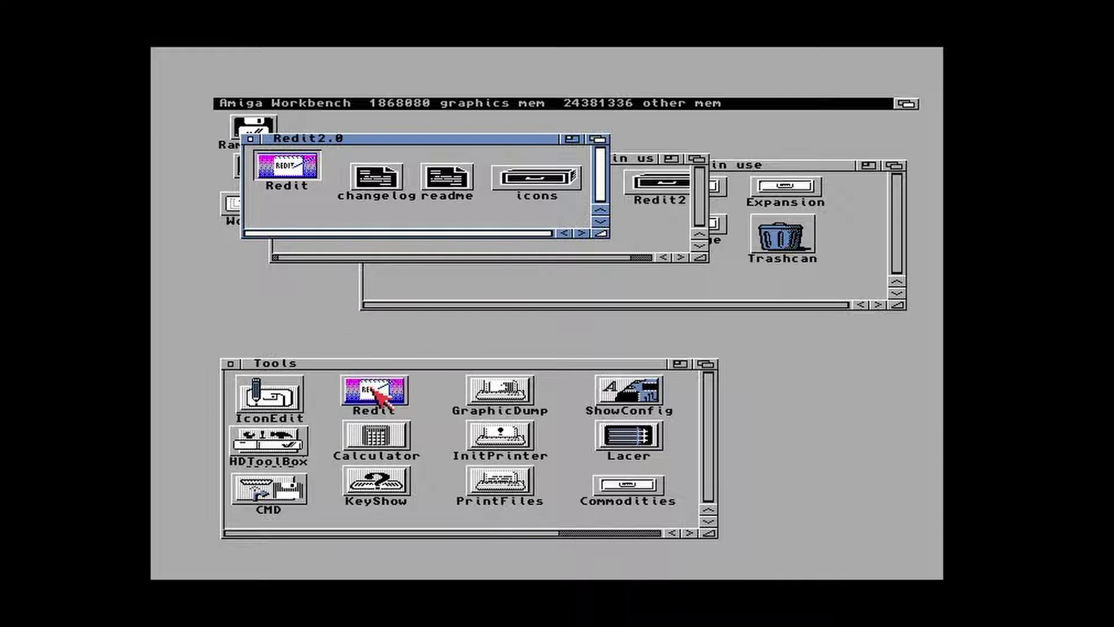
pyautogui.click(251, 139)
# Step: Install KingCON from the Ram Disk's KingCON1.3 drawer, answering y to adding the Mount commands to s:user-startup, and close its windows
pyautogui.click(273, 223)
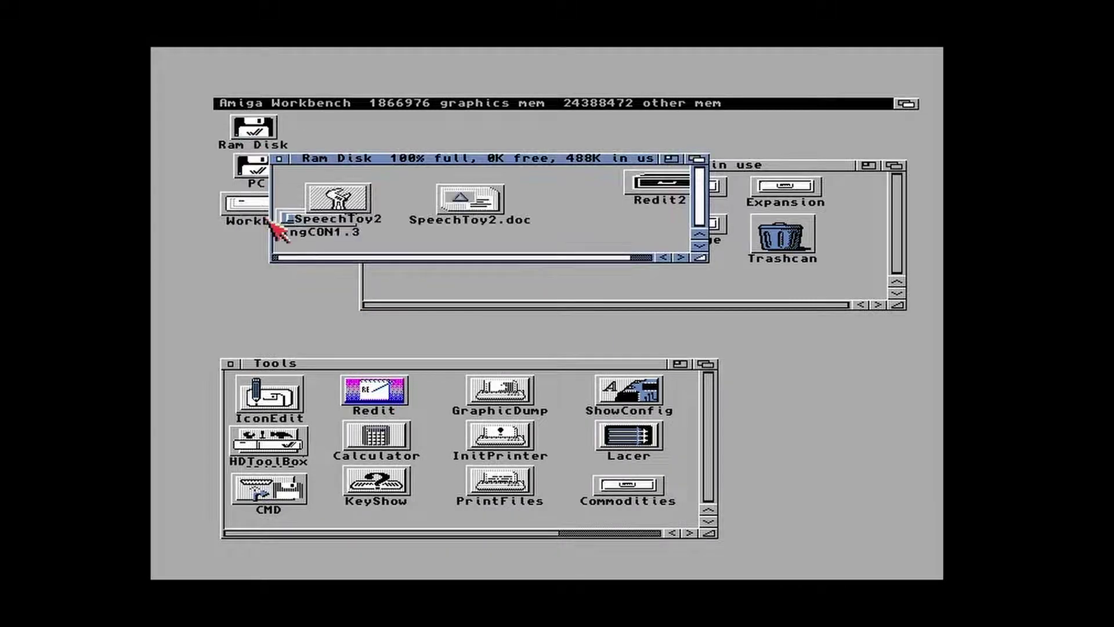
pyautogui.doubleClick(290, 227)
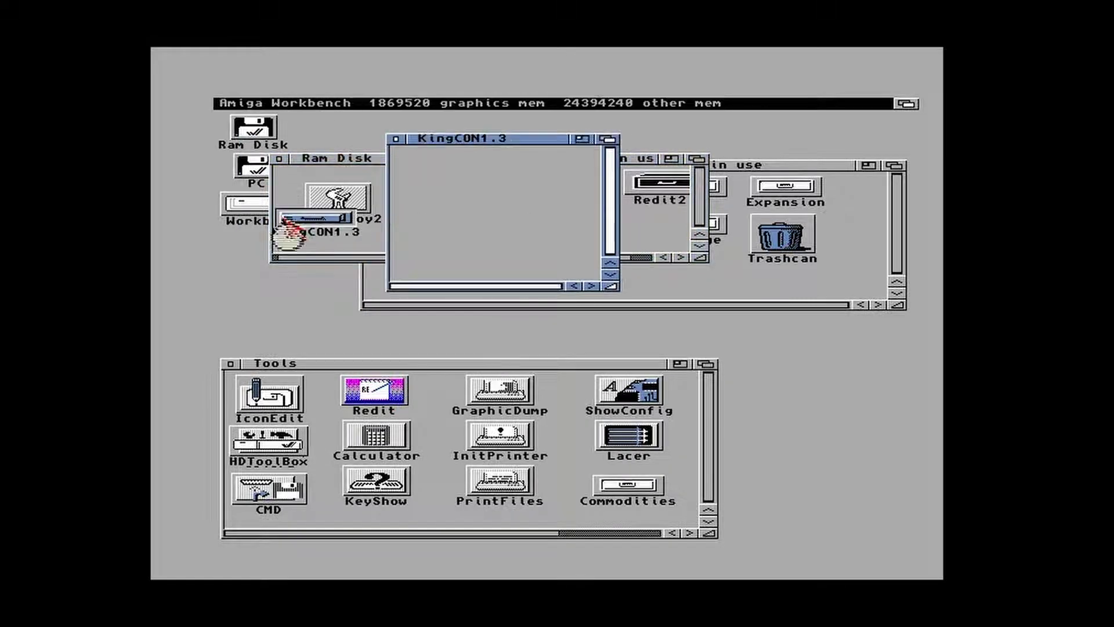
pyautogui.doubleClick(551, 246)
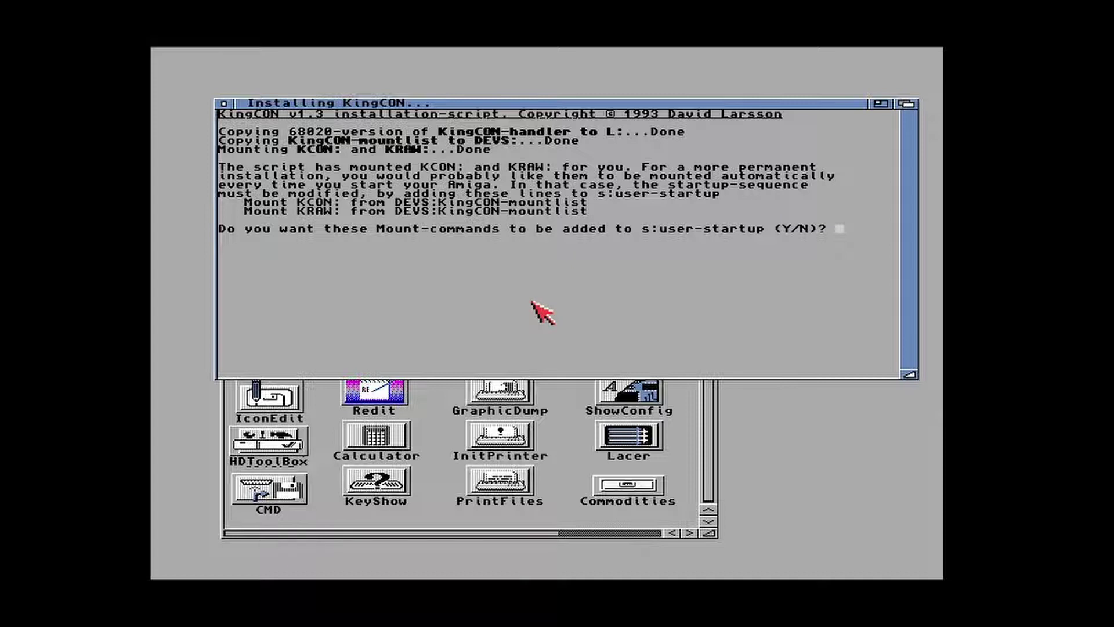
pyautogui.press('Return')
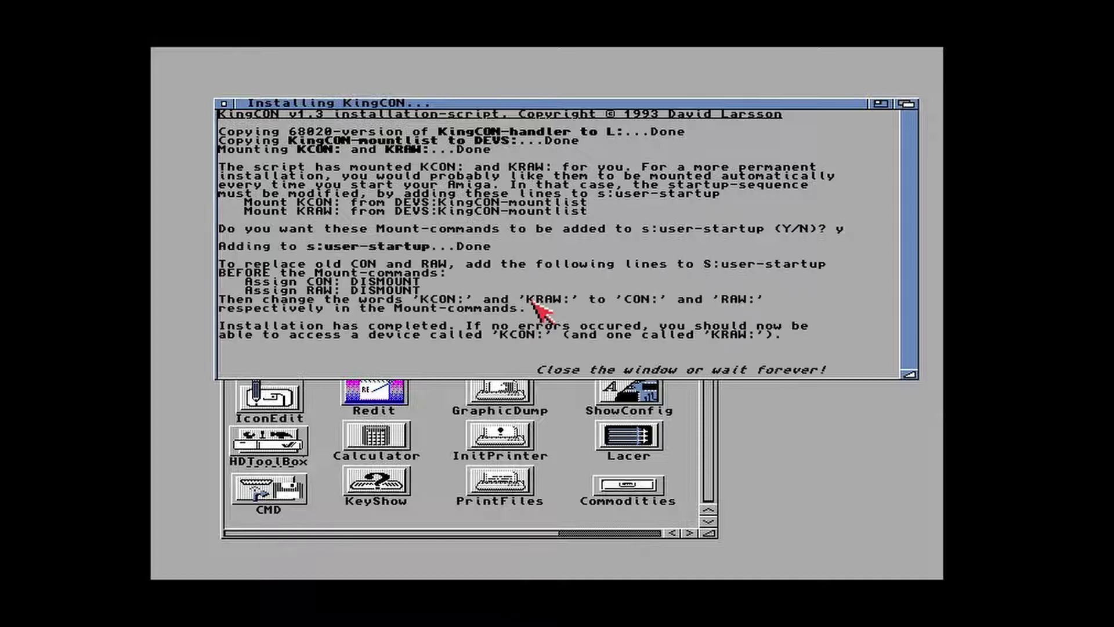
pyautogui.click(223, 103)
pyautogui.click(396, 140)
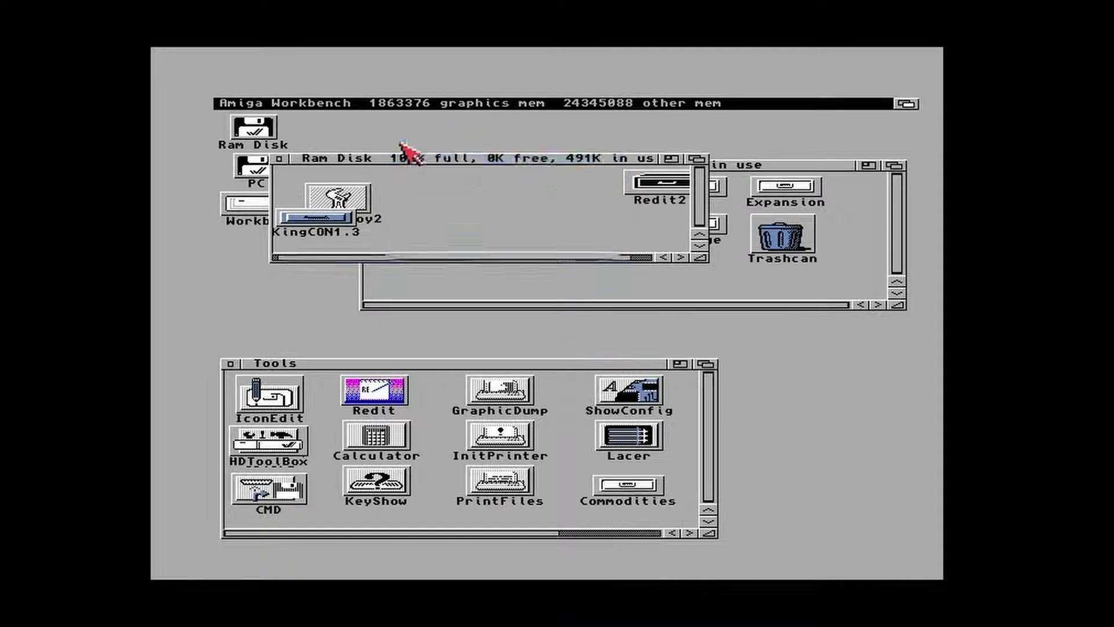
pyautogui.click(279, 158)
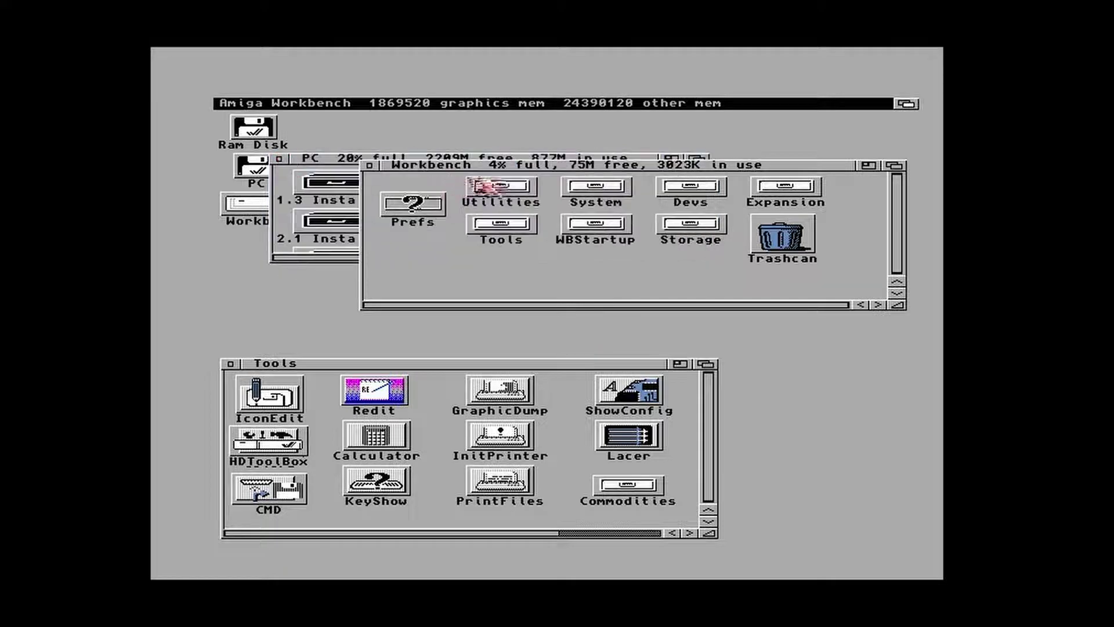
# Step: Create a Help directory in LOCALE: from an AmigaShell opened in the System drawer, and close the shell
pyautogui.doubleClick(601, 194)
pyautogui.doubleClick(617, 168)
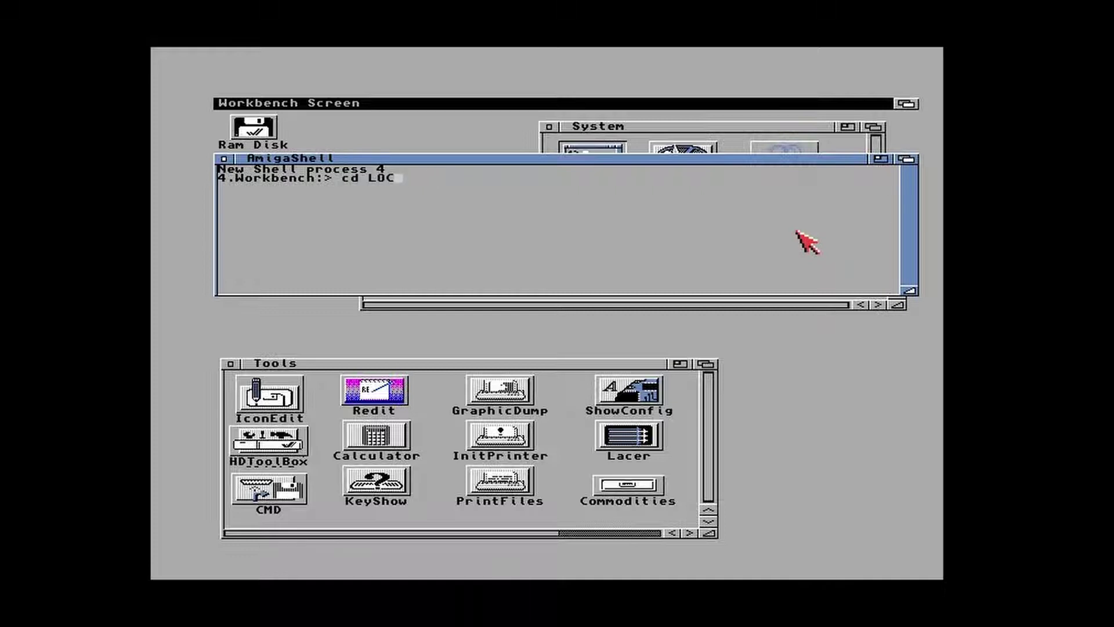
pyautogui.press('Return')
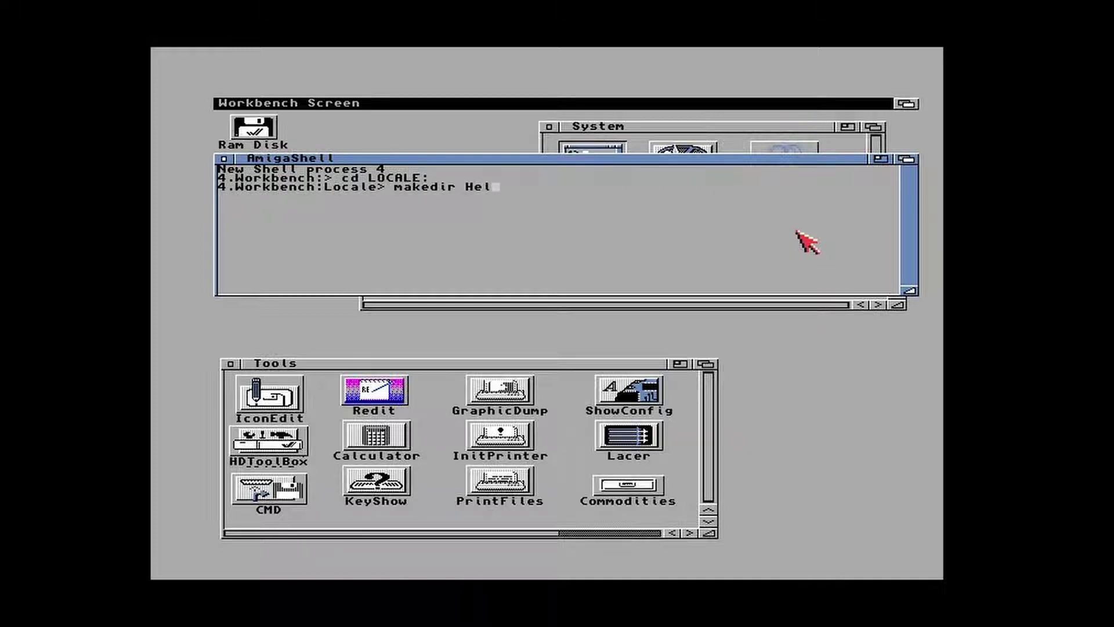
pyautogui.press('Return')
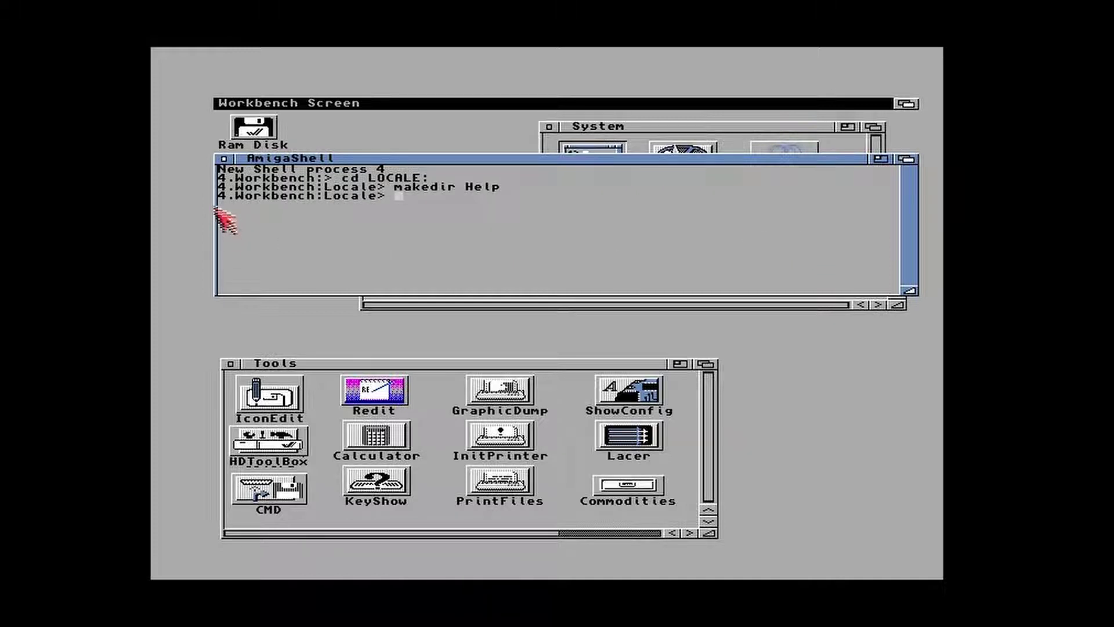
pyautogui.click(223, 158)
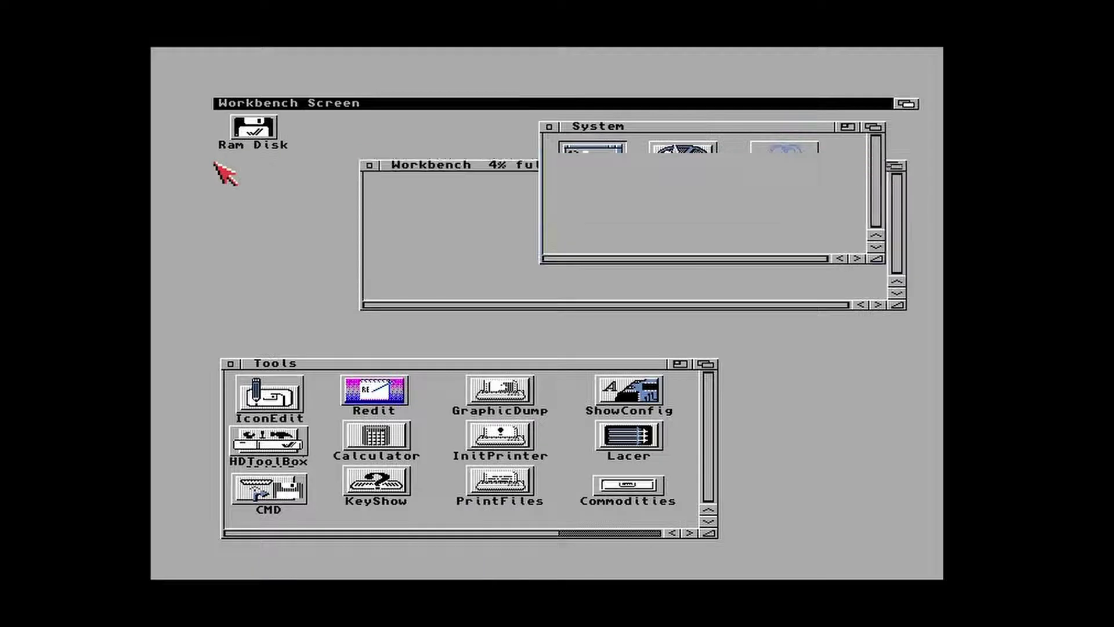
# Step: Start Redit from the Tools drawer and open the Startup-sequence file in Workbench:S
pyautogui.doubleClick(357, 394)
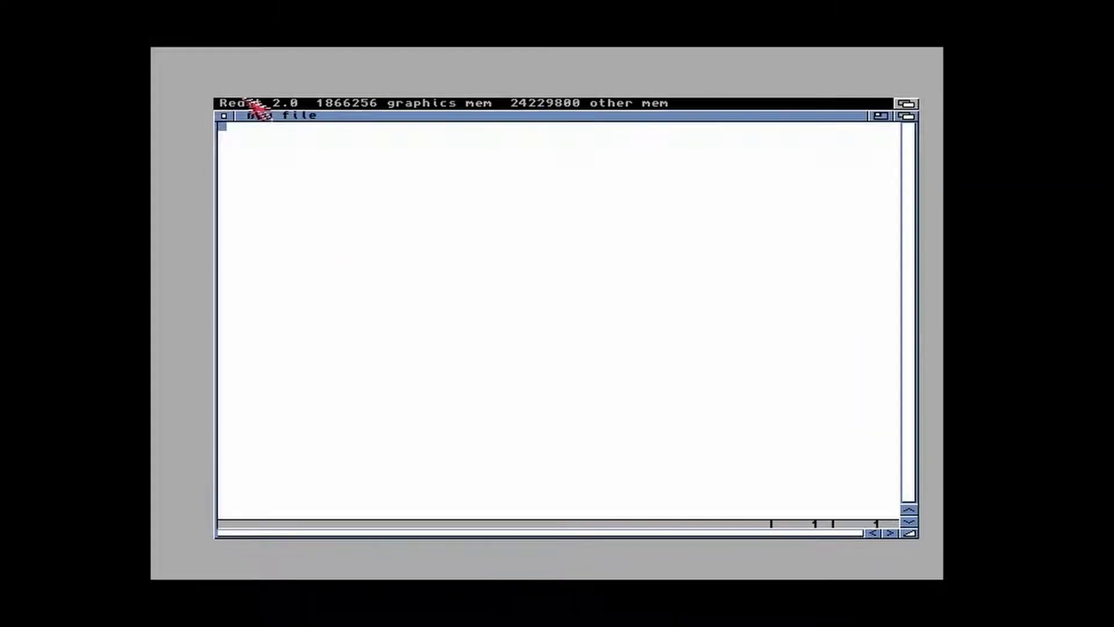
pyautogui.rightClick(238, 101)
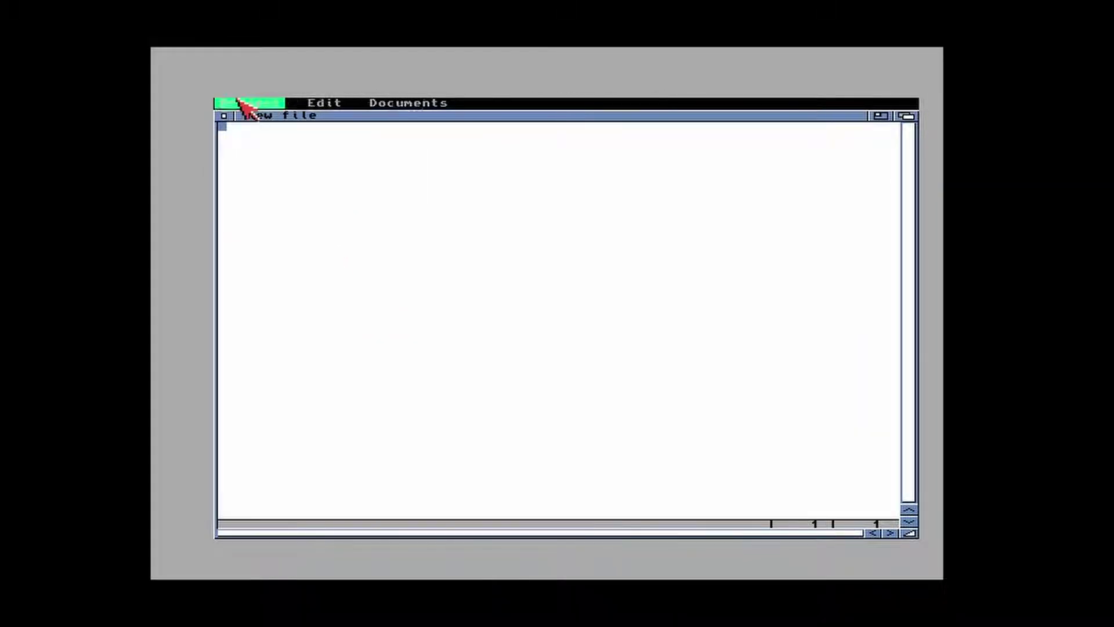
pyautogui.click(261, 125)
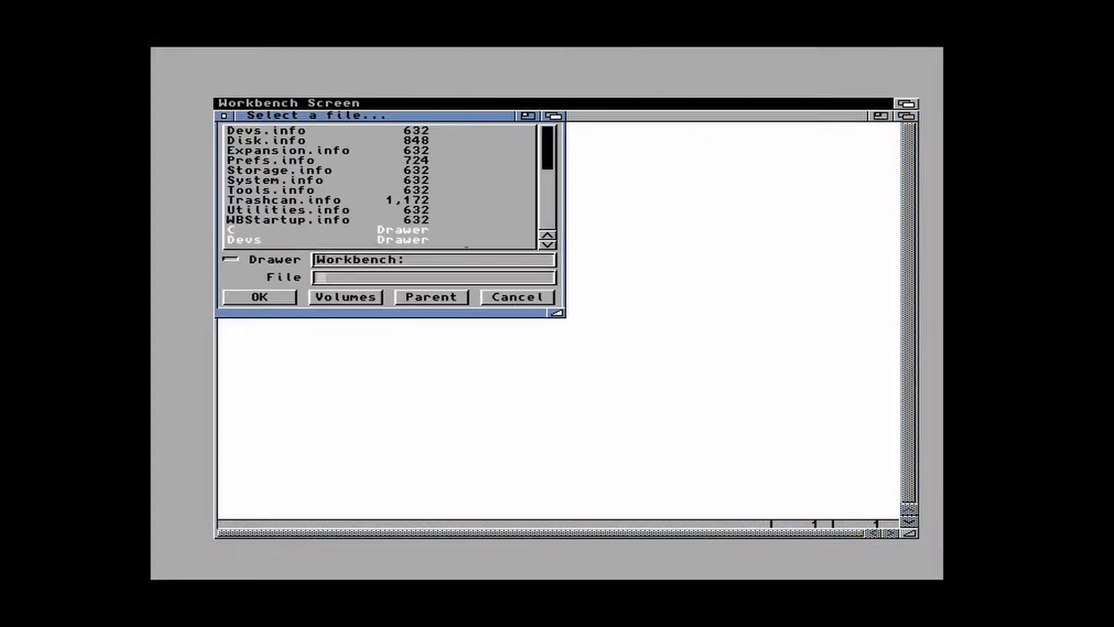
pyautogui.click(550, 213)
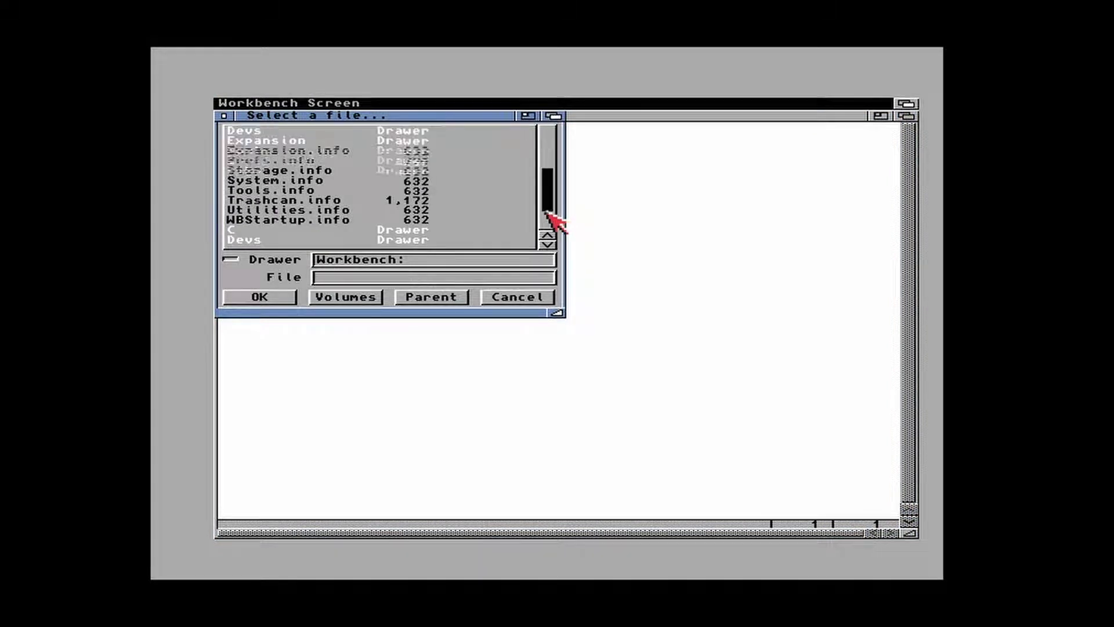
pyautogui.click(237, 210)
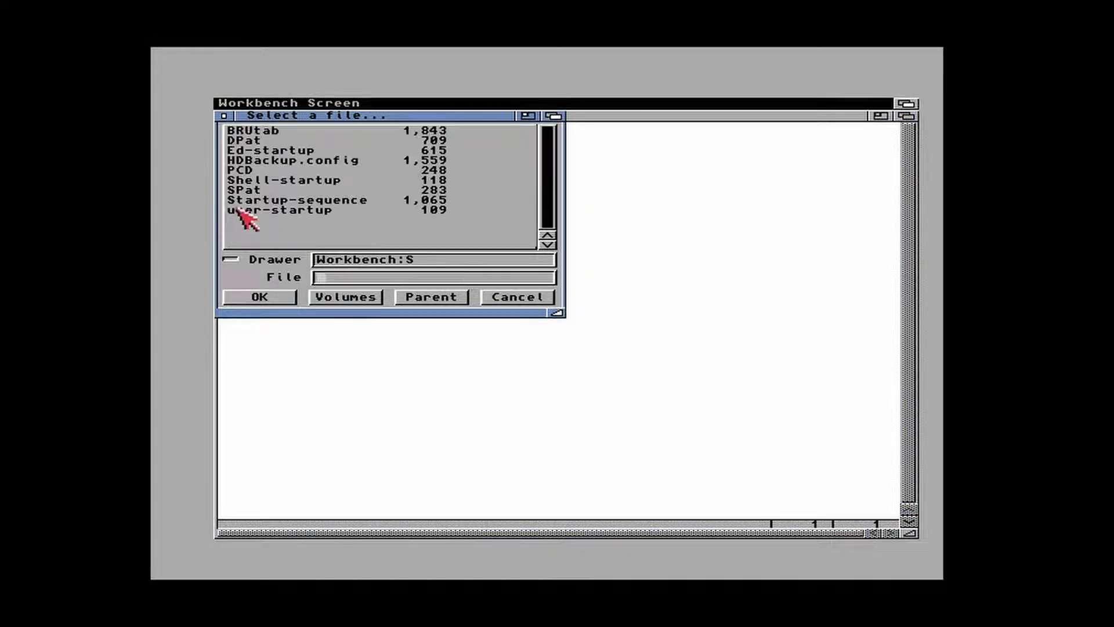
pyautogui.doubleClick(238, 199)
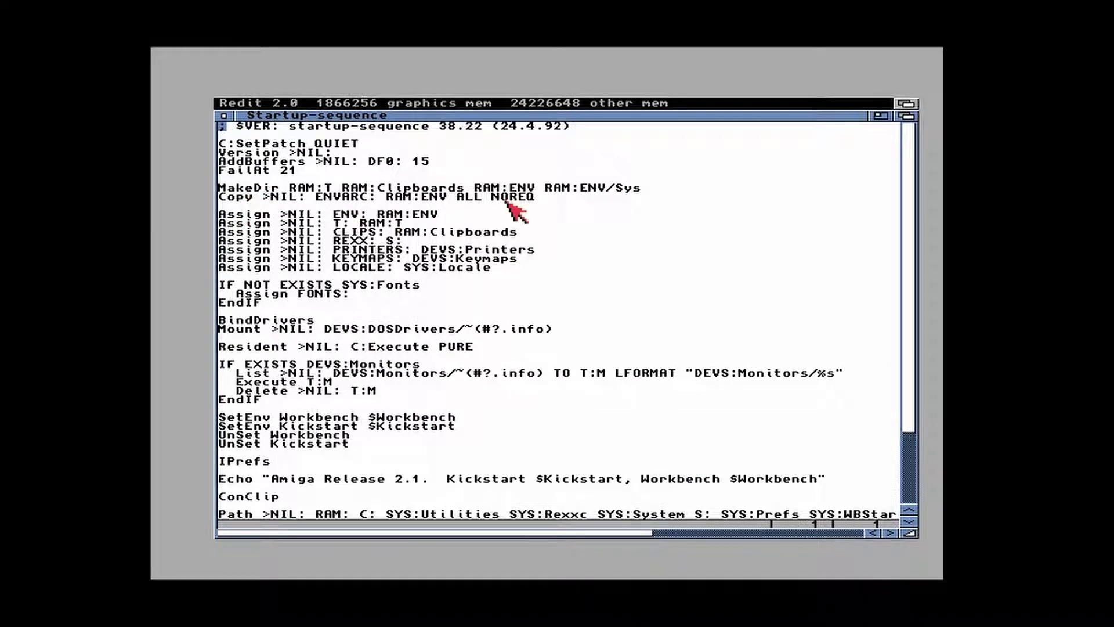
# Step: Add the line "Assign >NIL: HELP: LOCALE:Help" below the LOCALE: assign in Startup-sequence and save the file
pyautogui.click(521, 268)
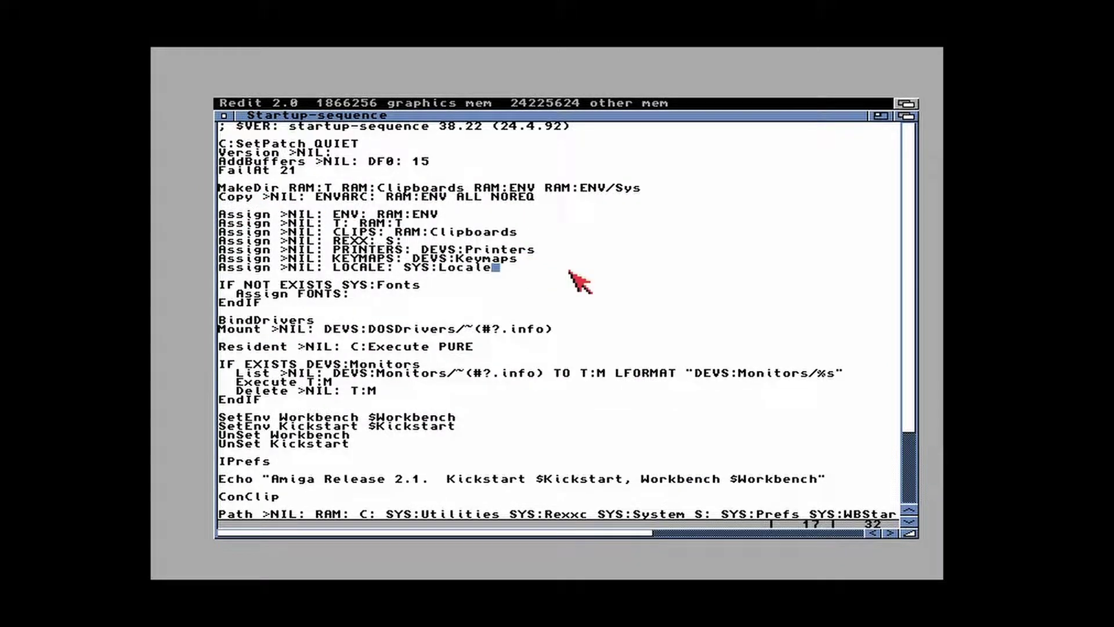
pyautogui.press('Return')
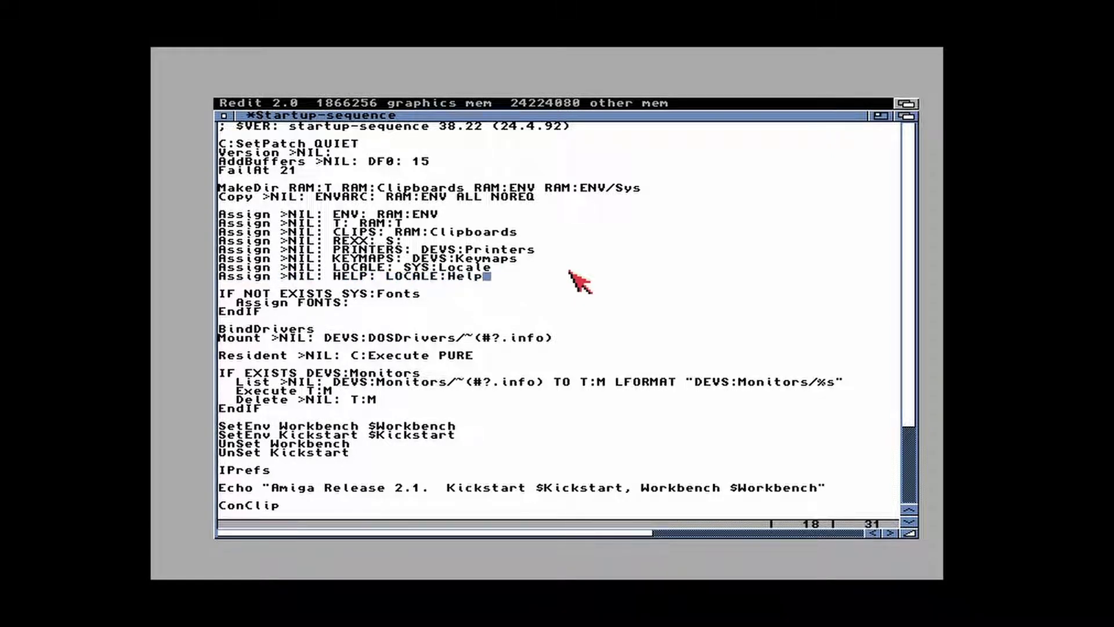
pyautogui.rightClick(238, 104)
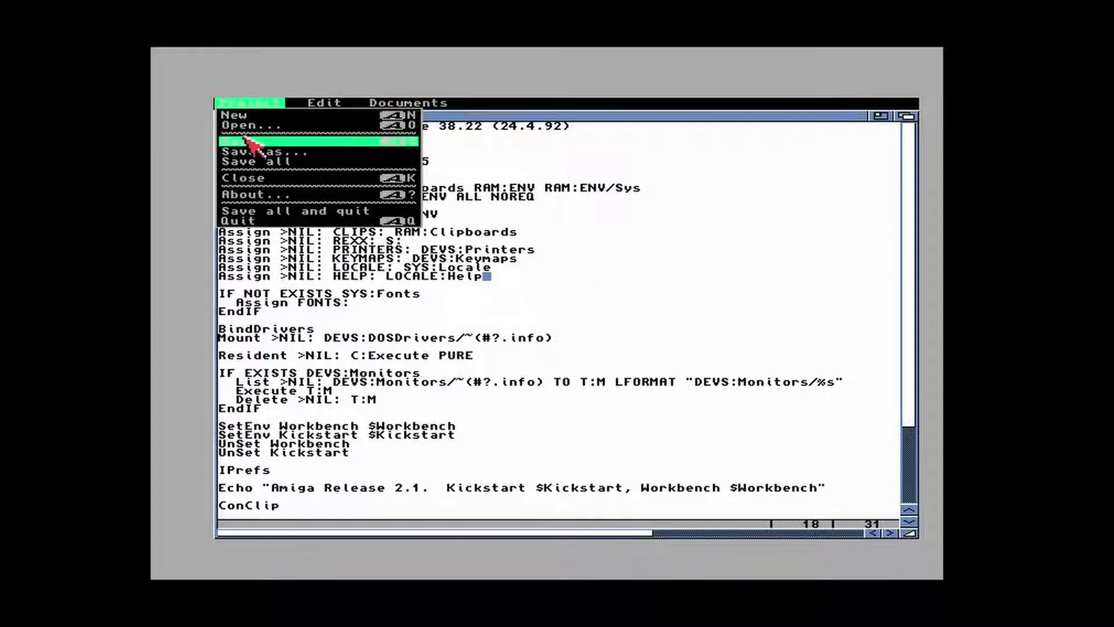
pyautogui.rightClick(244, 138)
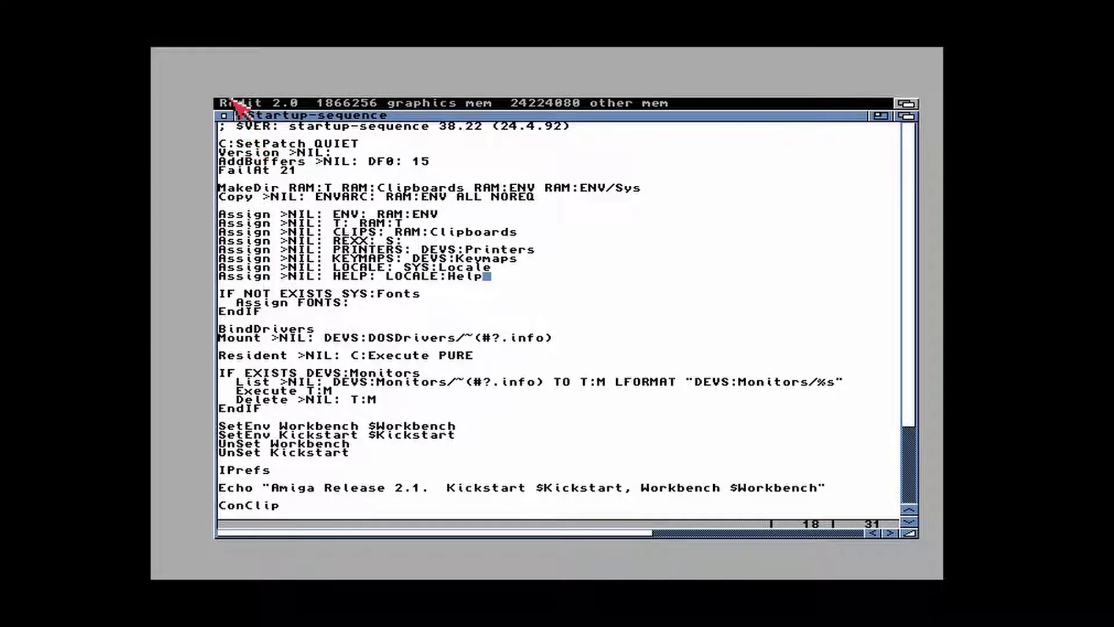
# Step: Open user-startup from Workbench:S and enter "SYS:System/RexxMast >NIL:" as its first line
pyautogui.rightClick(239, 119)
pyautogui.rightClick(249, 125)
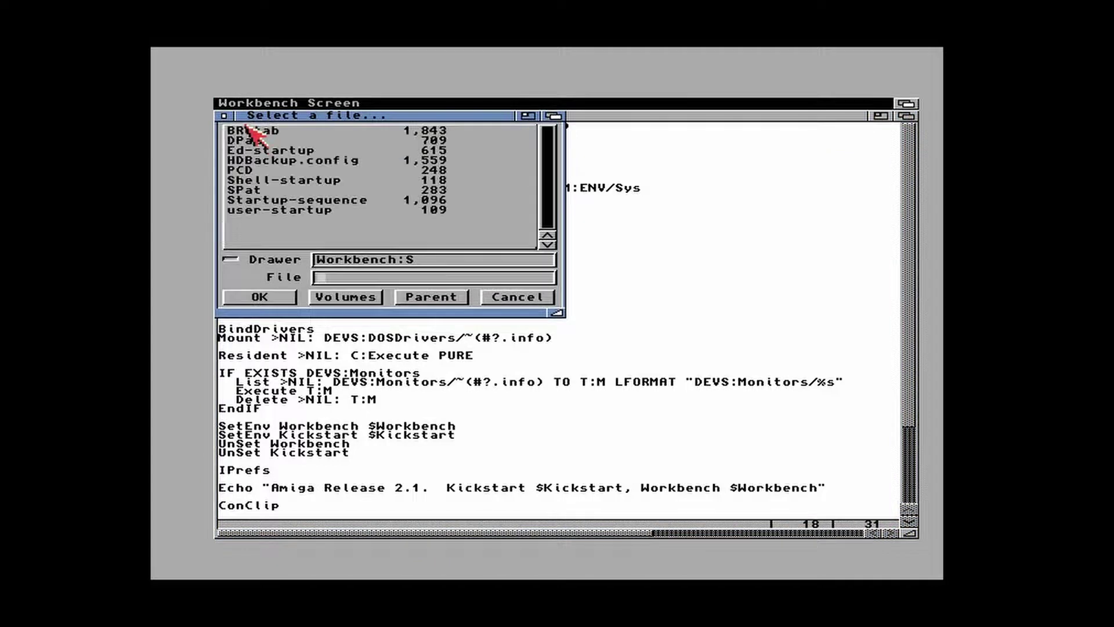
pyautogui.doubleClick(282, 210)
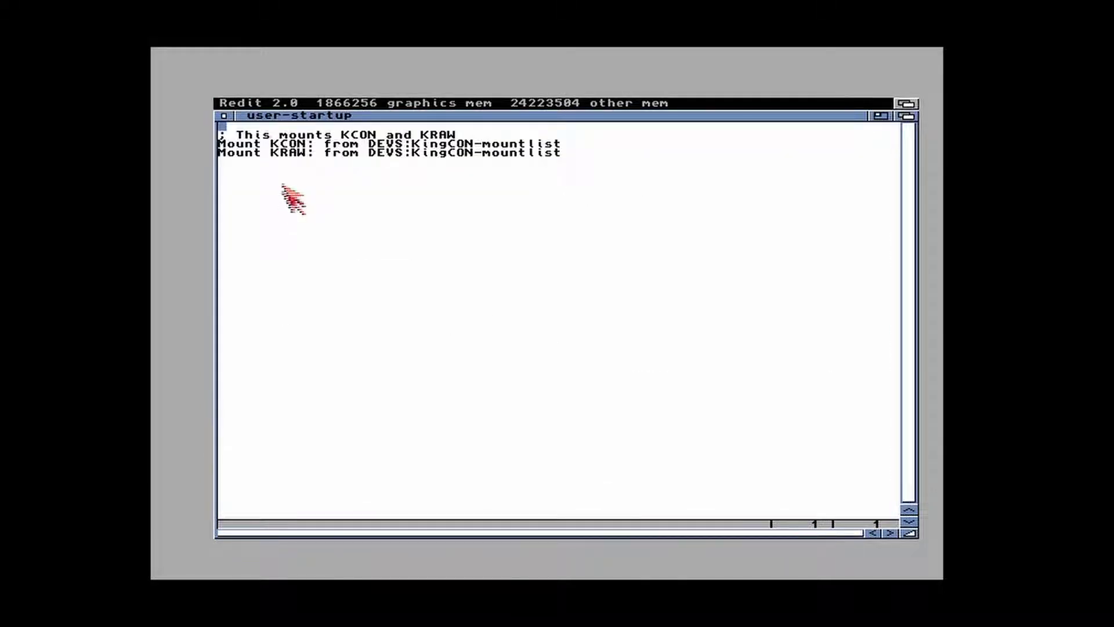
pyautogui.write('SYS:System/RexxMast >NIL:')
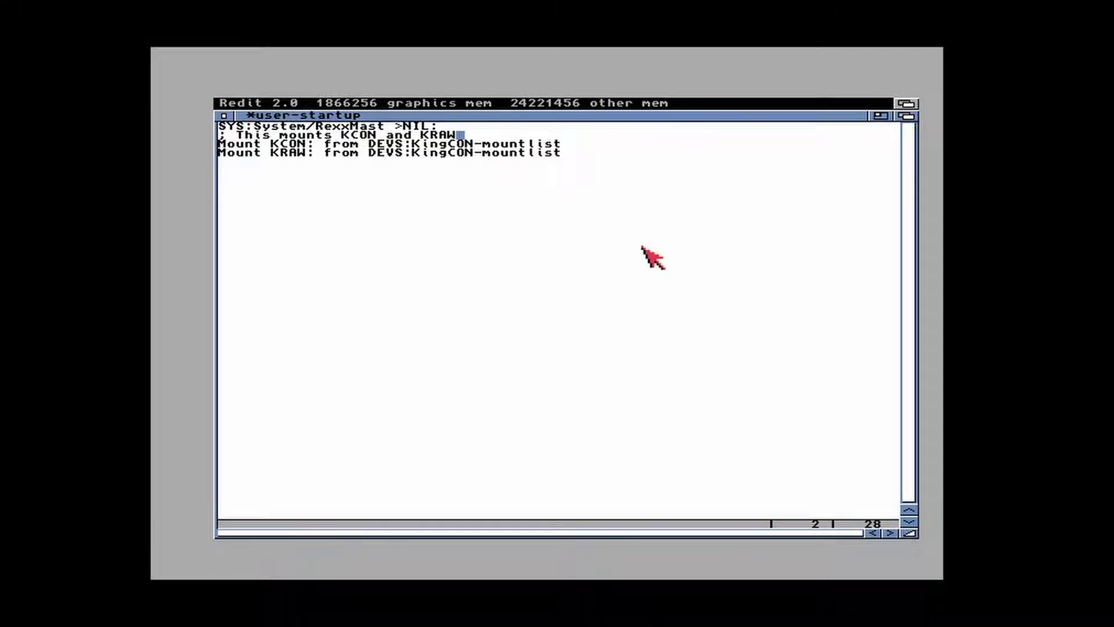
# Step: Insert the lines "assign CON: DISMOUNT" and "assign RAW: DISMOUNT" above the Mount commands in user-startup
pyautogui.press('Return')
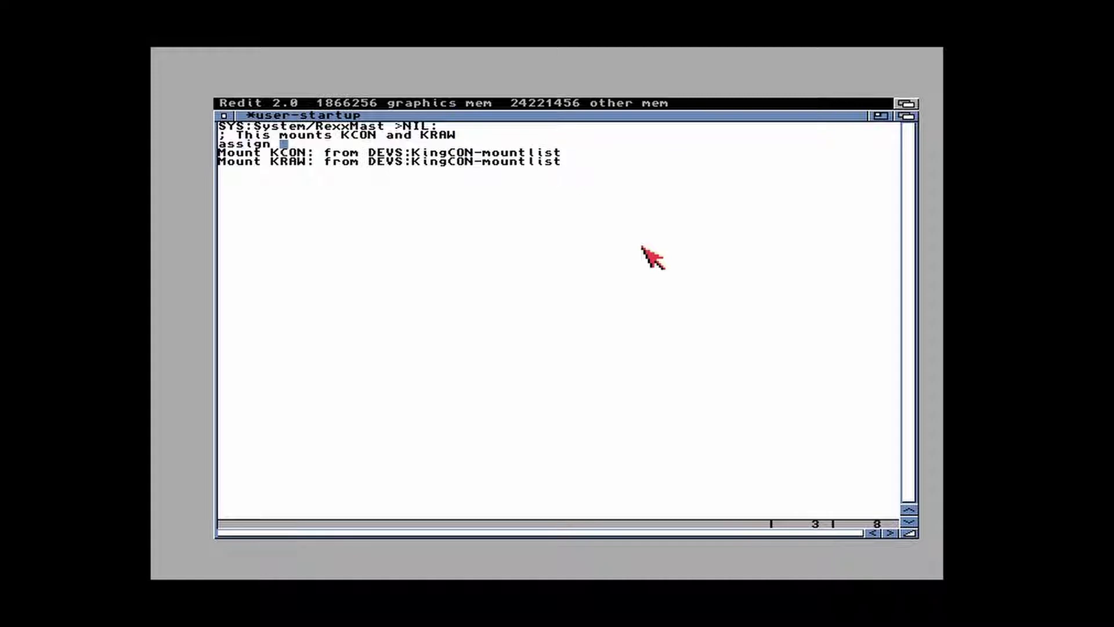
pyautogui.write('assign CON: DISMOUNT')
pyautogui.press('Return')
pyautogui.write('assign')
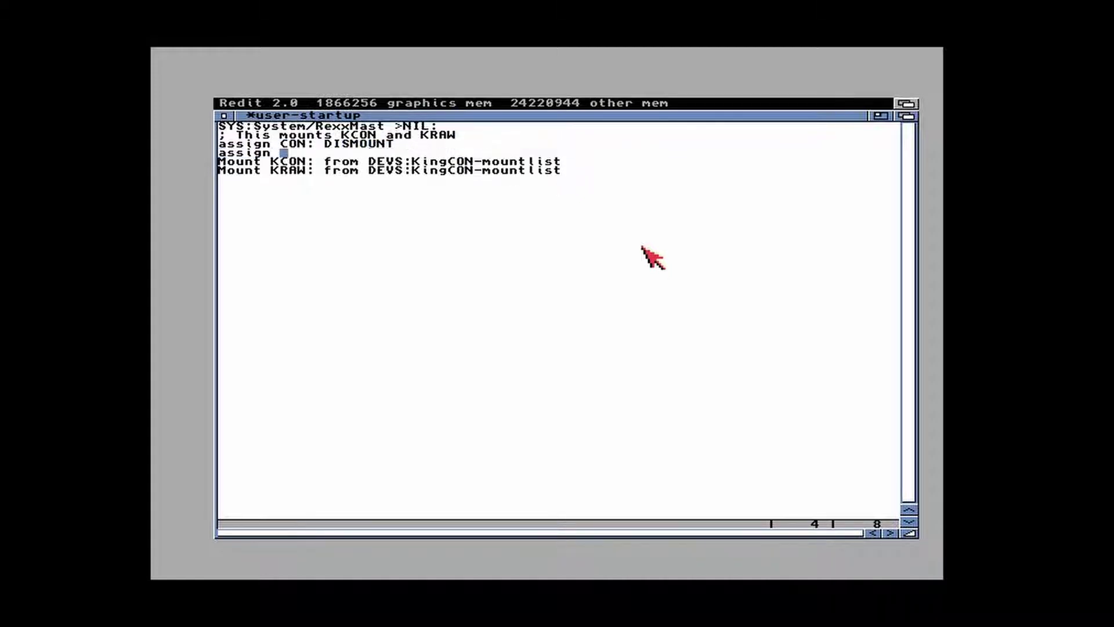
pyautogui.write(' RAW: DISMOUNT')
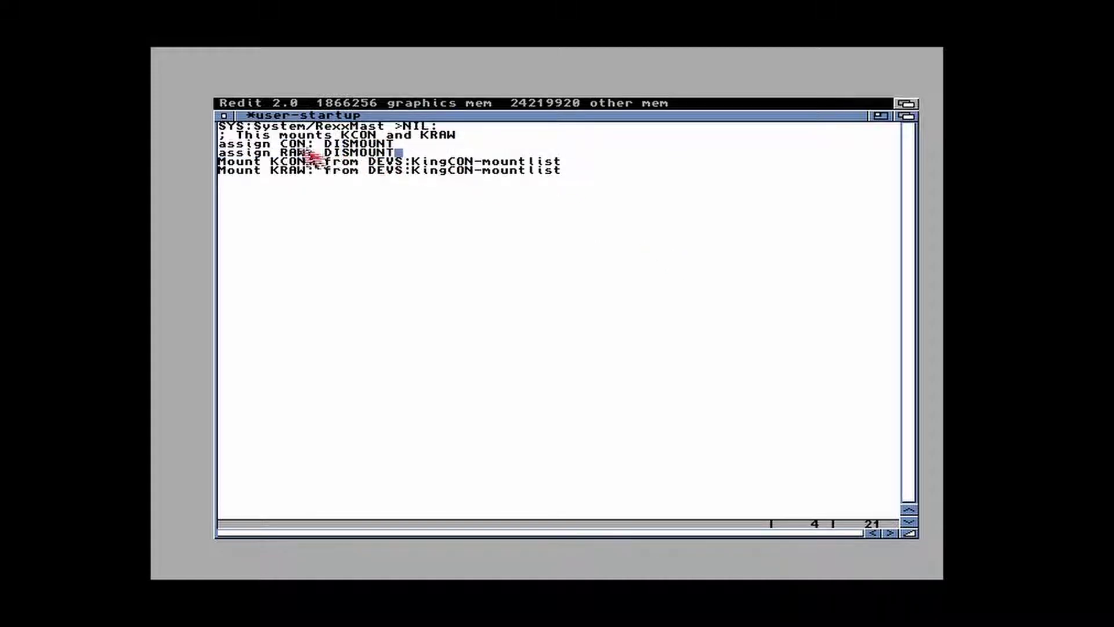
# Step: Change KCON: to CON: and KRAW: to RAW: in the two Mount commands of user-startup and save the file
pyautogui.click(285, 162)
pyautogui.press('BackSpace')
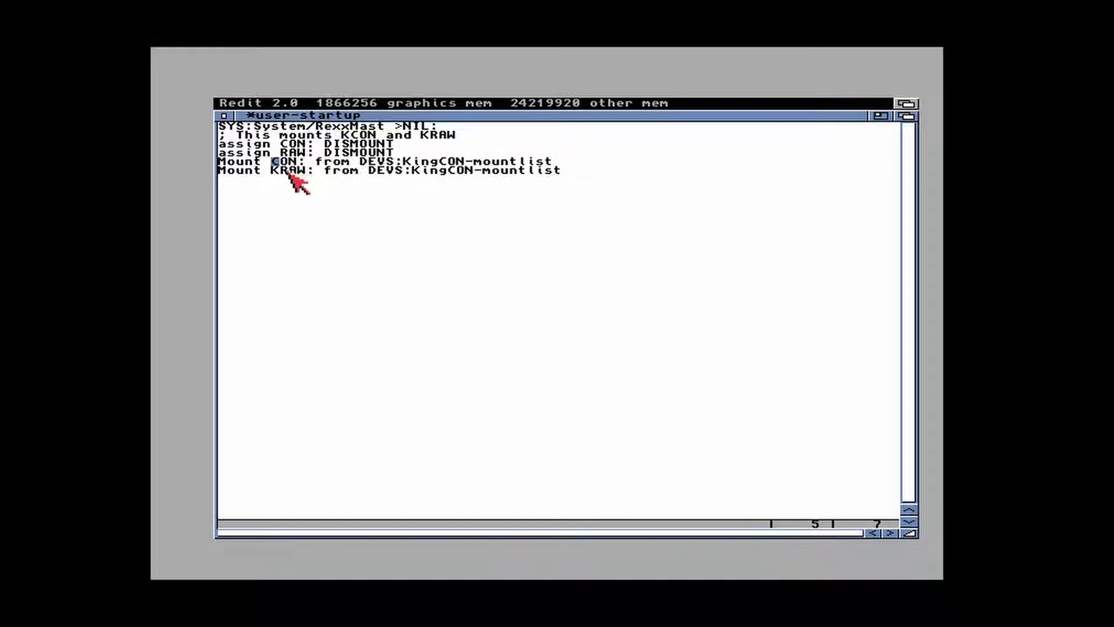
pyautogui.press('BackSpace')
pyautogui.rightClick(232, 108)
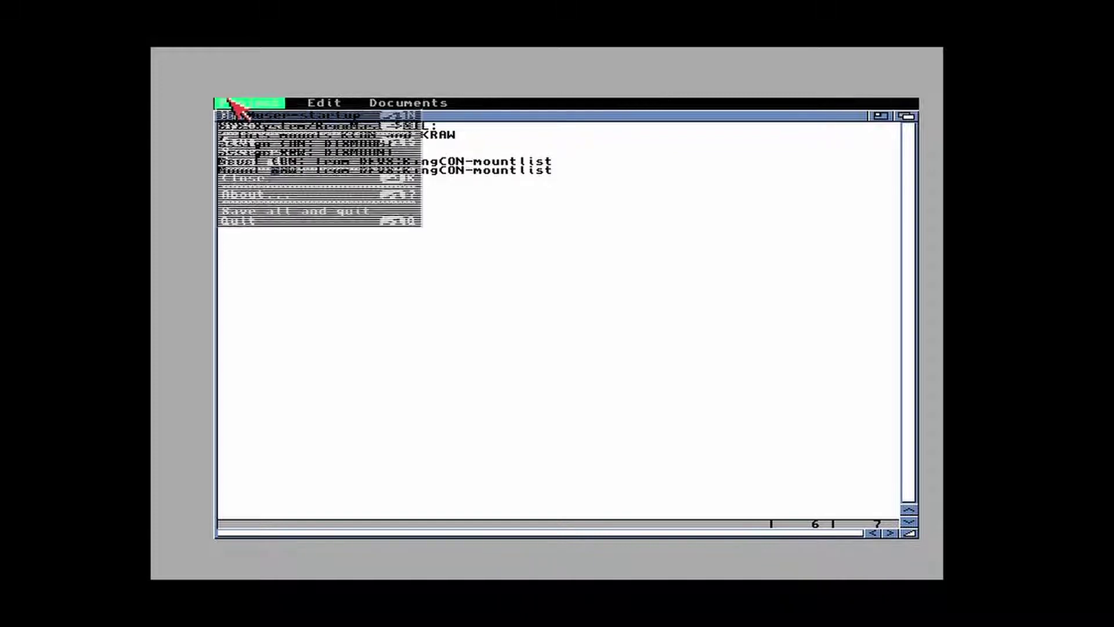
pyautogui.click(270, 142)
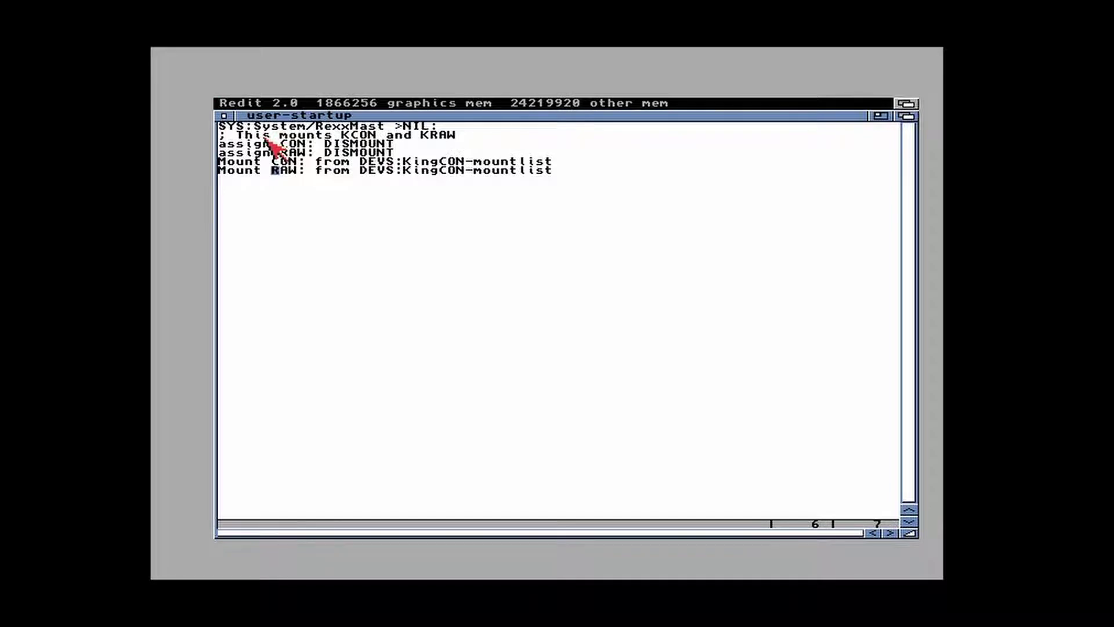
# Step: Reboot the Amiga and run the Installer-SetPatch script from the 2.1 Installers drawer on the PC disk
pyautogui.press('ctrl+super+super')
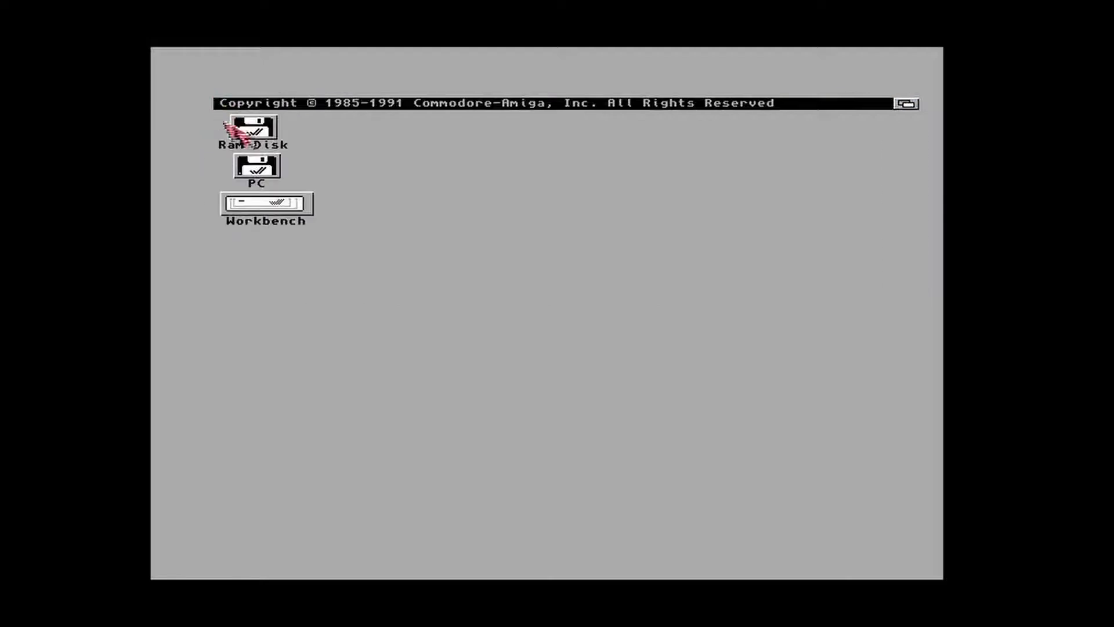
pyautogui.doubleClick(257, 174)
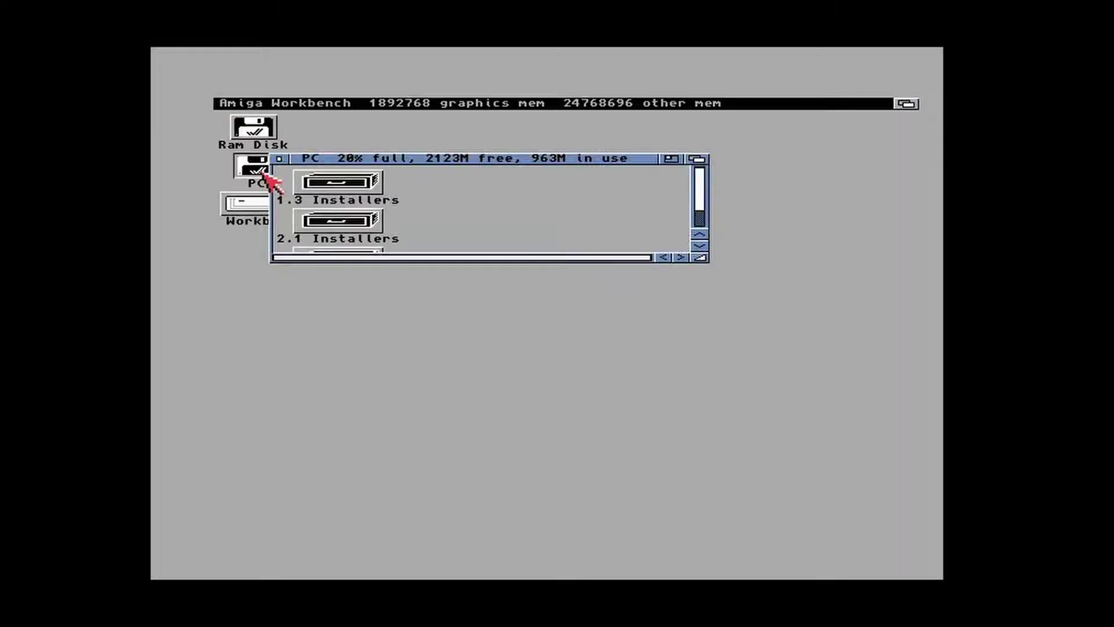
pyautogui.doubleClick(325, 223)
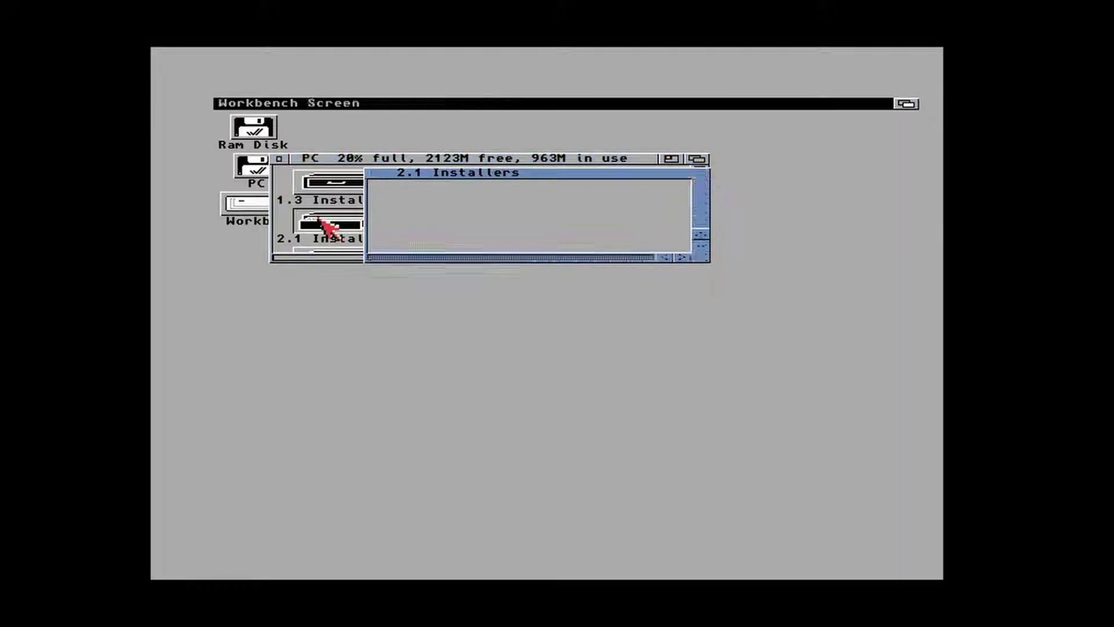
pyautogui.click(579, 257)
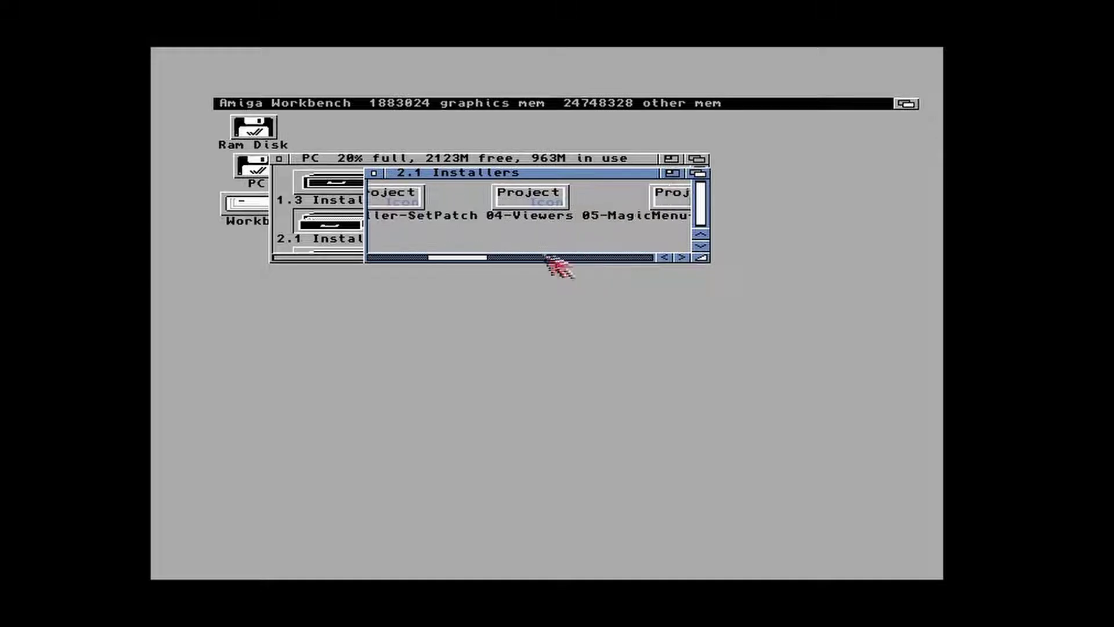
pyautogui.doubleClick(411, 191)
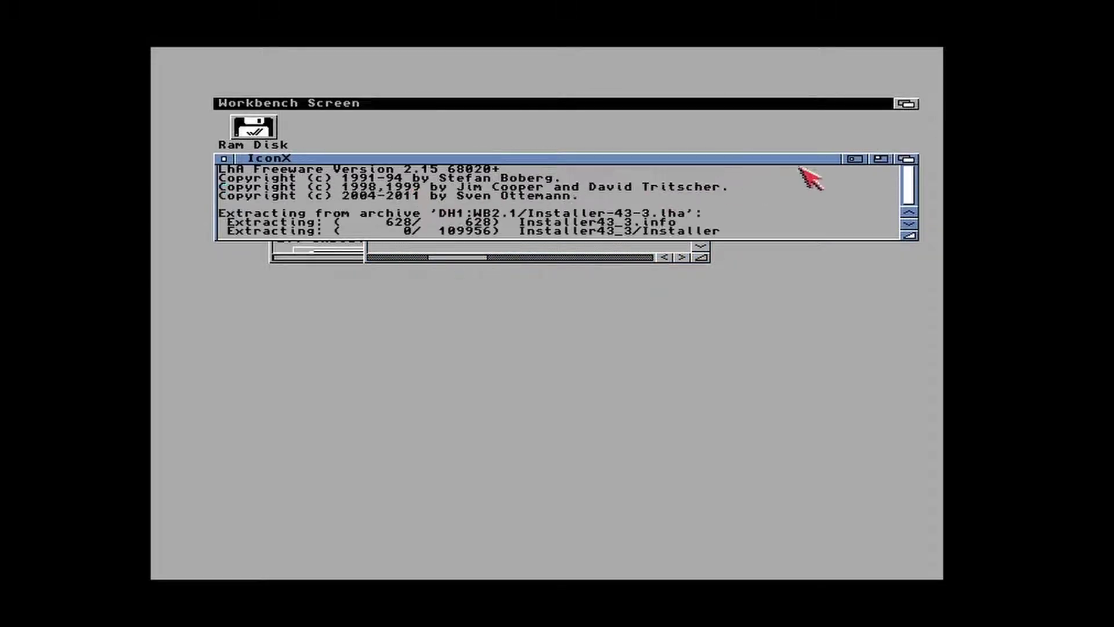
pyautogui.click(880, 158)
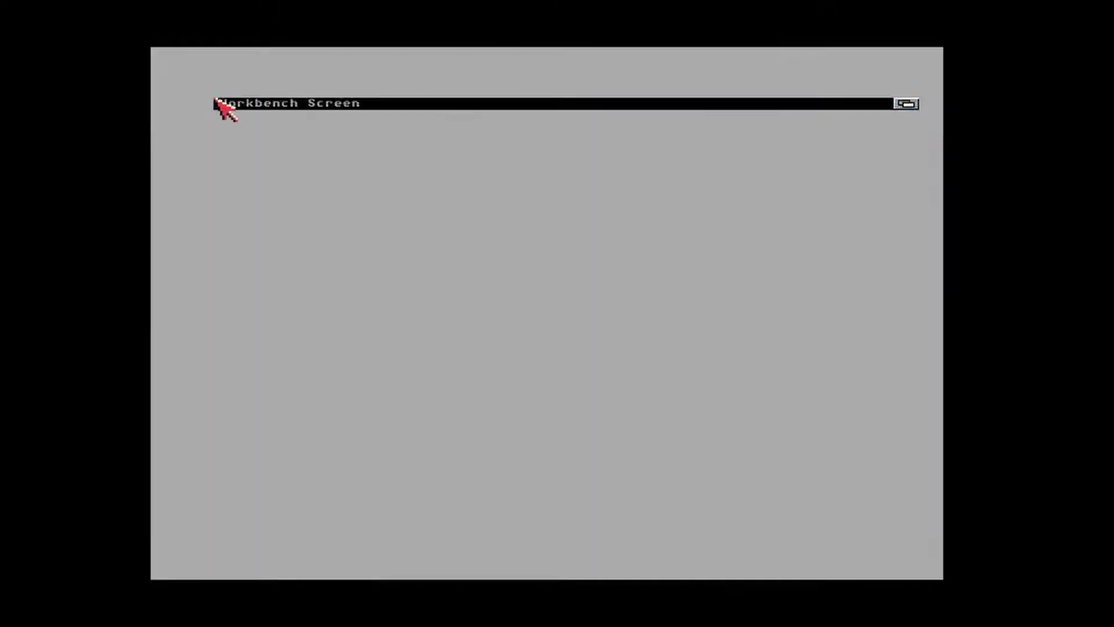
# Step: Run the 04-Viewers script from the PC disk's 2.1 Installers drawer and overwrite all already existing files
pyautogui.doubleClick(253, 168)
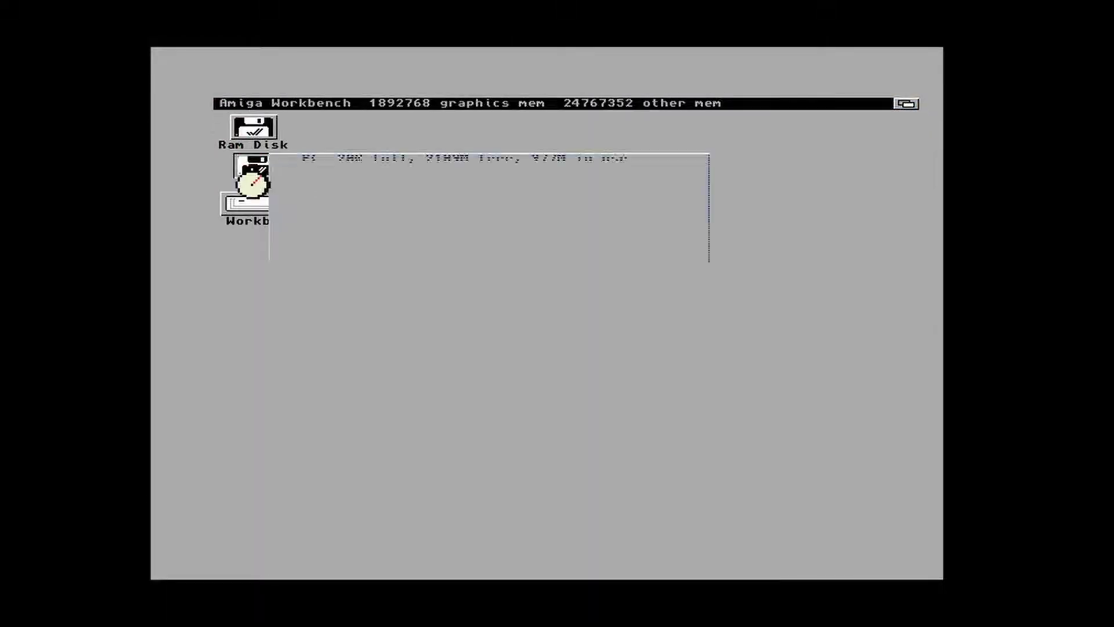
pyautogui.doubleClick(348, 219)
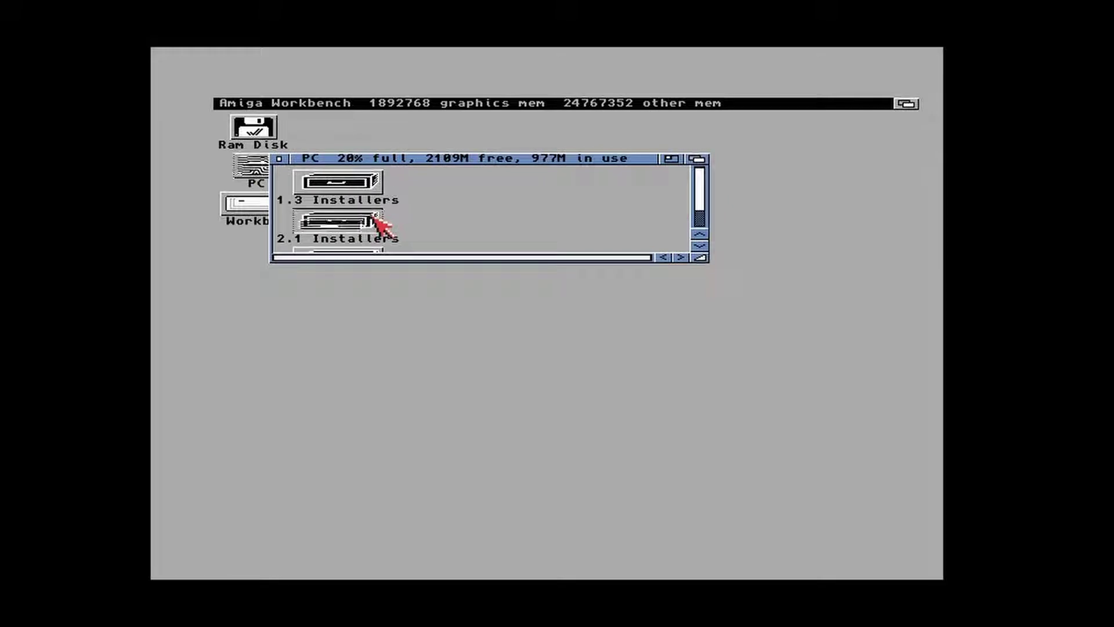
pyautogui.click(638, 257)
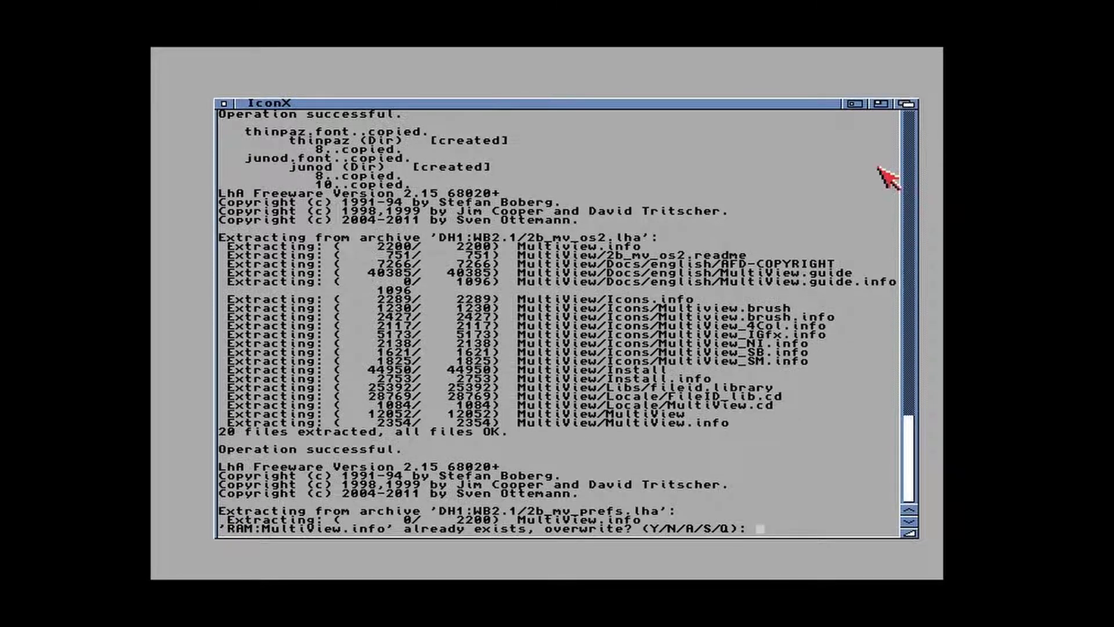
pyautogui.write('a')
pyautogui.press('Return')
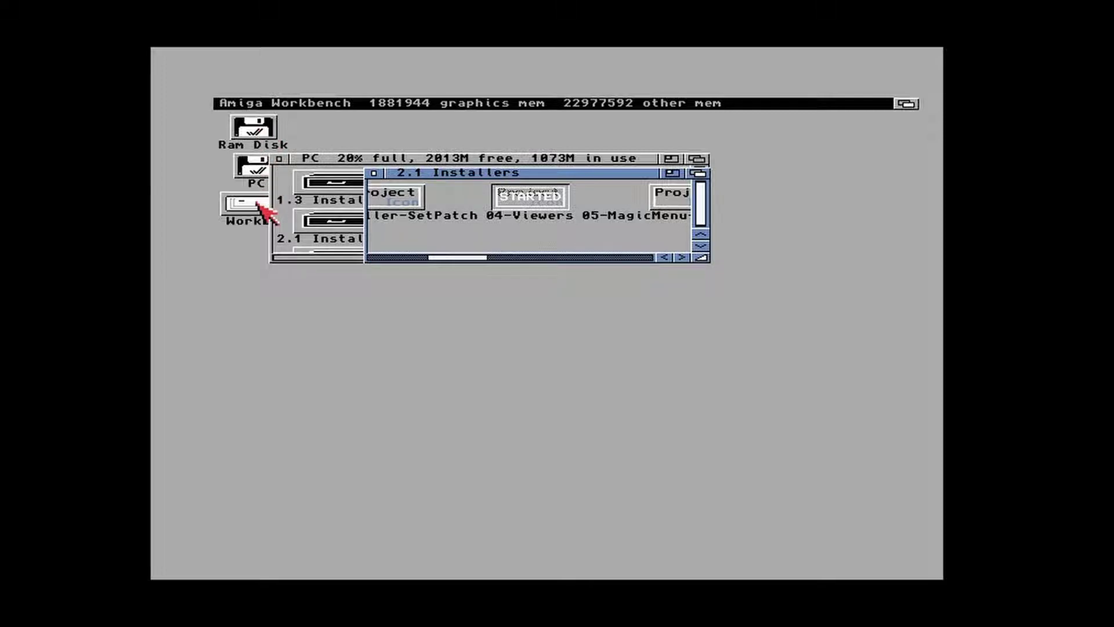
# Step: Install AmigaGuide from the AG_V34 drawer on Ram Disk, including s:help.guide, and close its windows
pyautogui.doubleClick(256, 131)
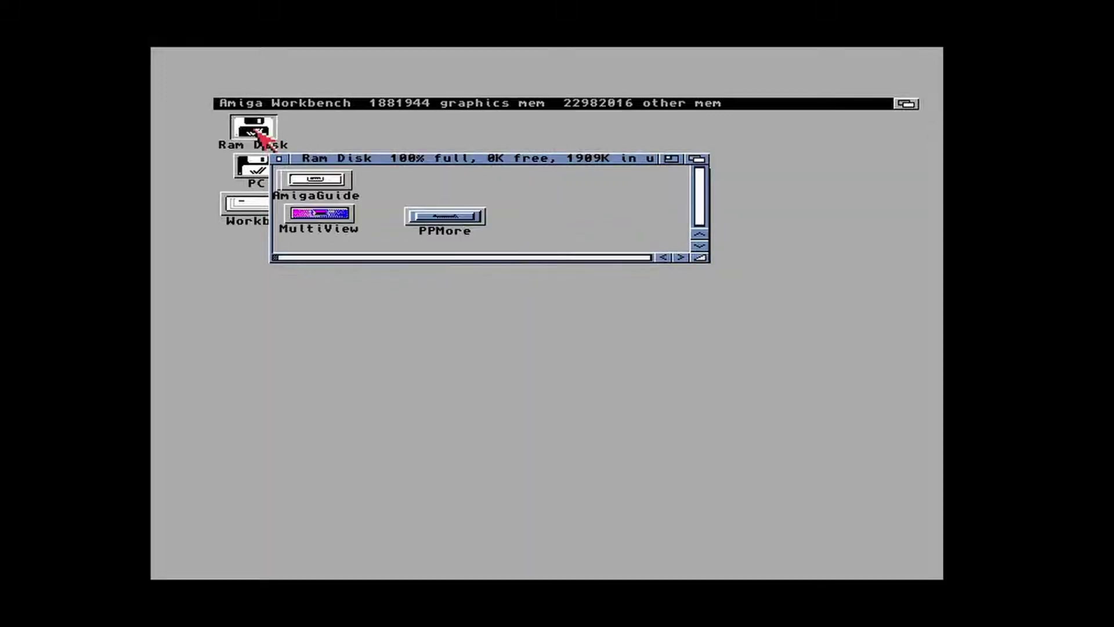
pyautogui.doubleClick(320, 178)
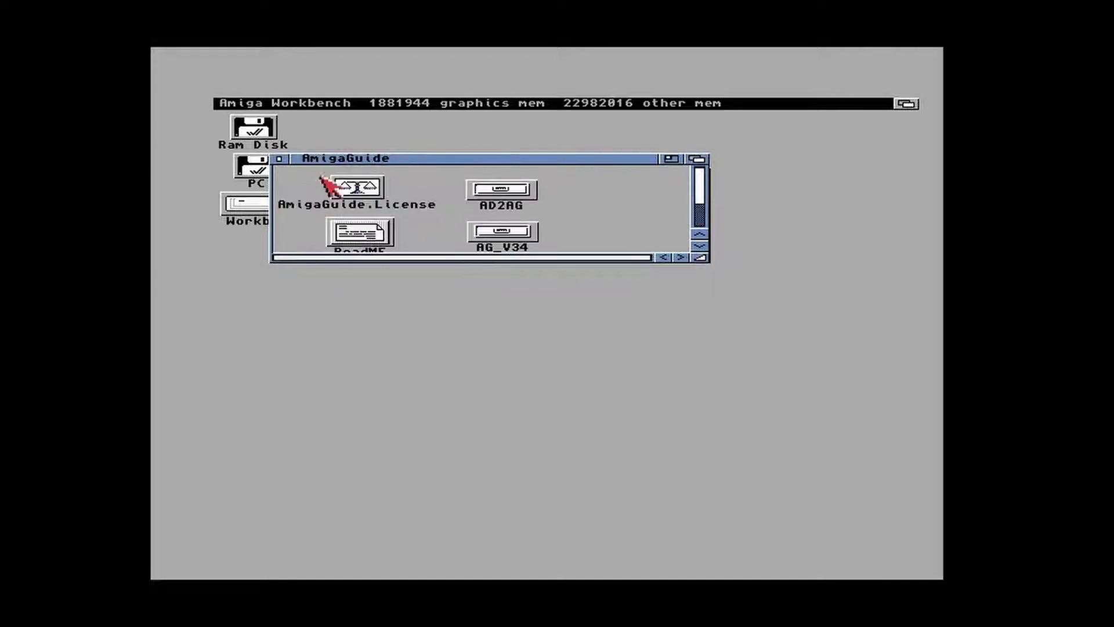
pyautogui.doubleClick(525, 239)
pyautogui.doubleClick(680, 197)
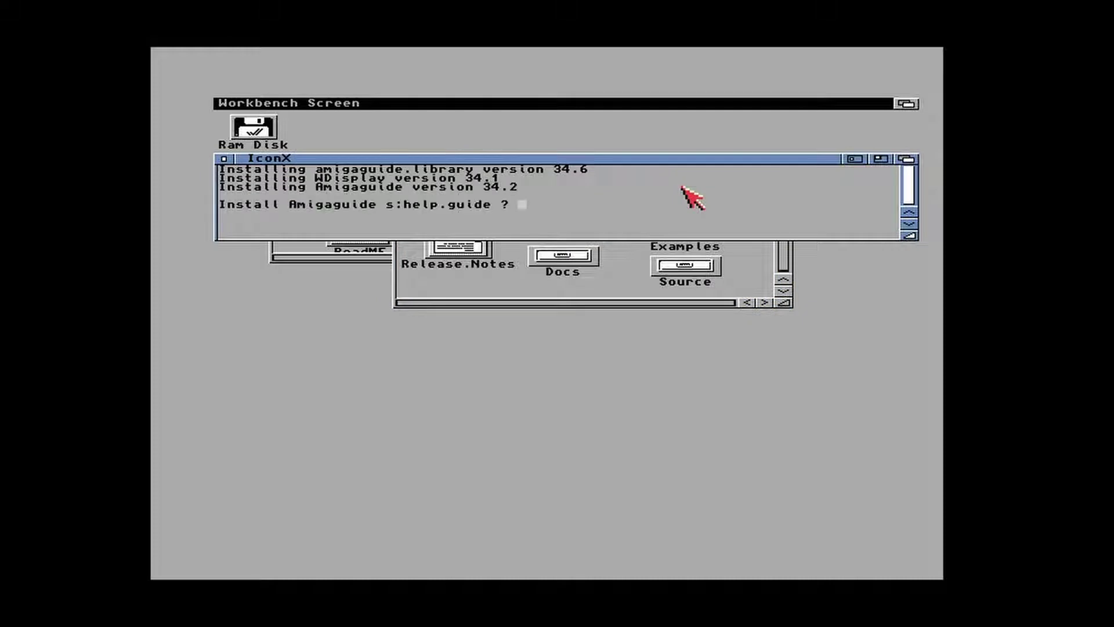
pyautogui.write('y')
pyautogui.press('Return')
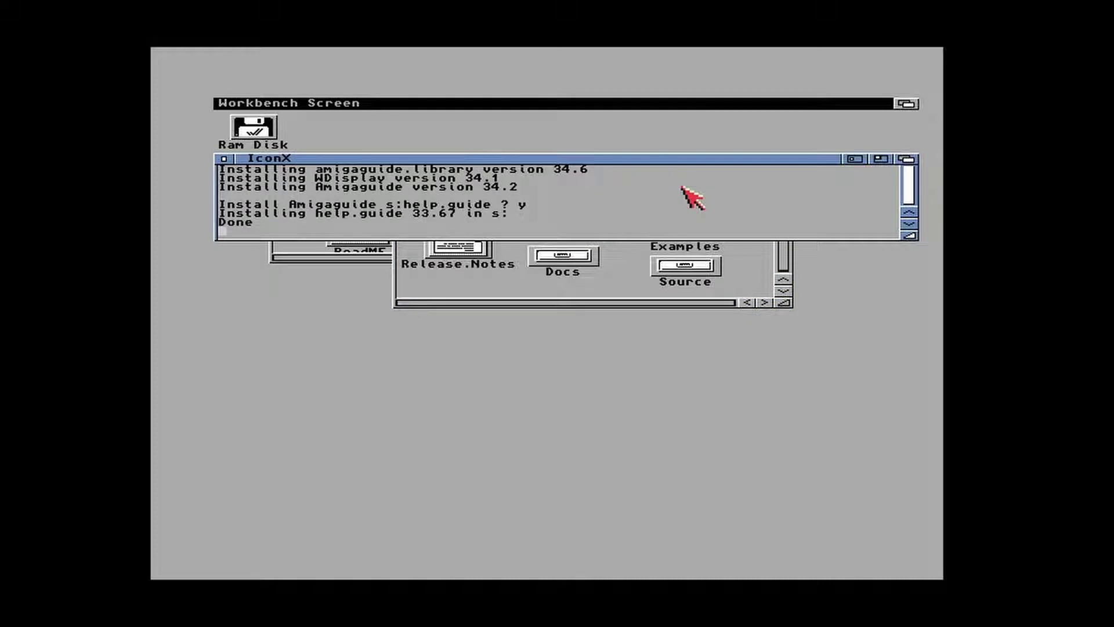
pyautogui.click(225, 159)
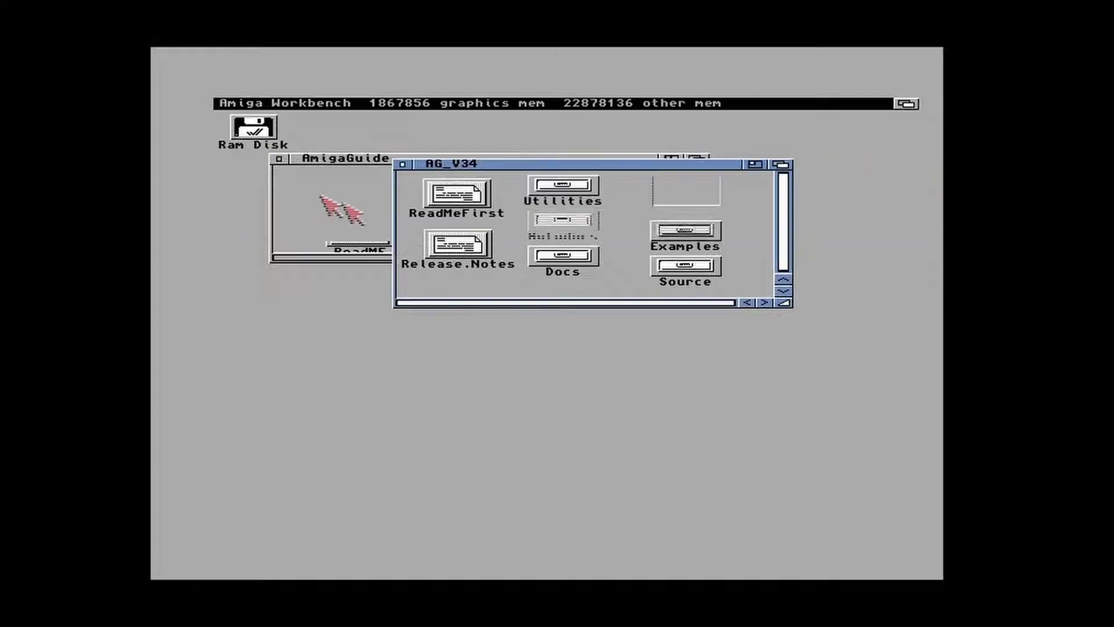
pyautogui.click(404, 164)
pyautogui.click(280, 159)
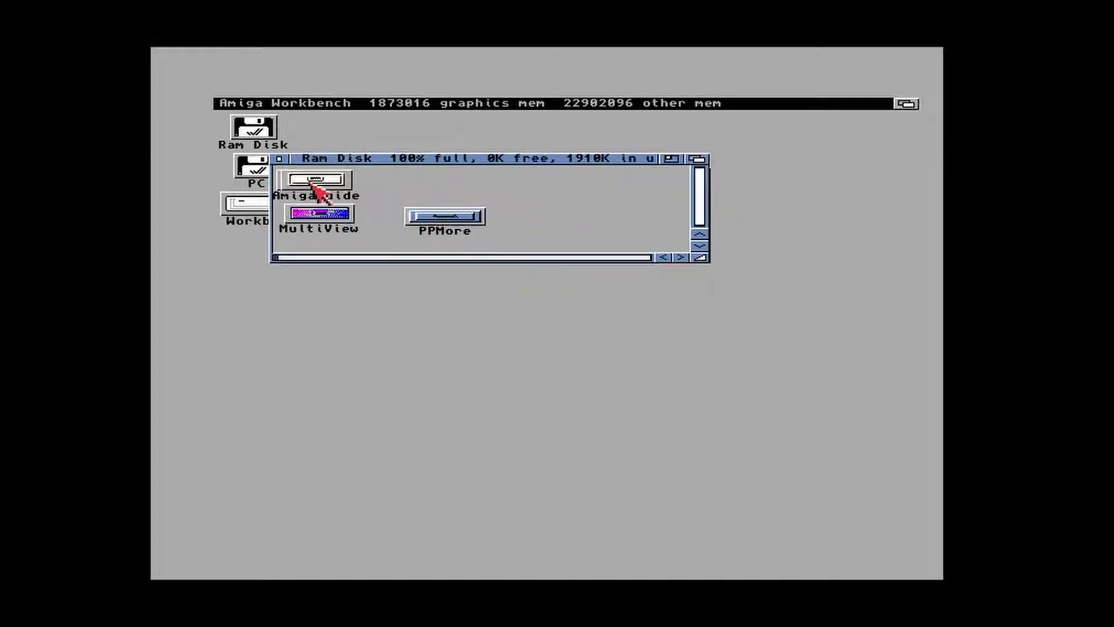
# Step: Install MultiView from Ram Disk for real as Novice User, with documentation in Help: and English only, and close its drawer
pyautogui.doubleClick(321, 215)
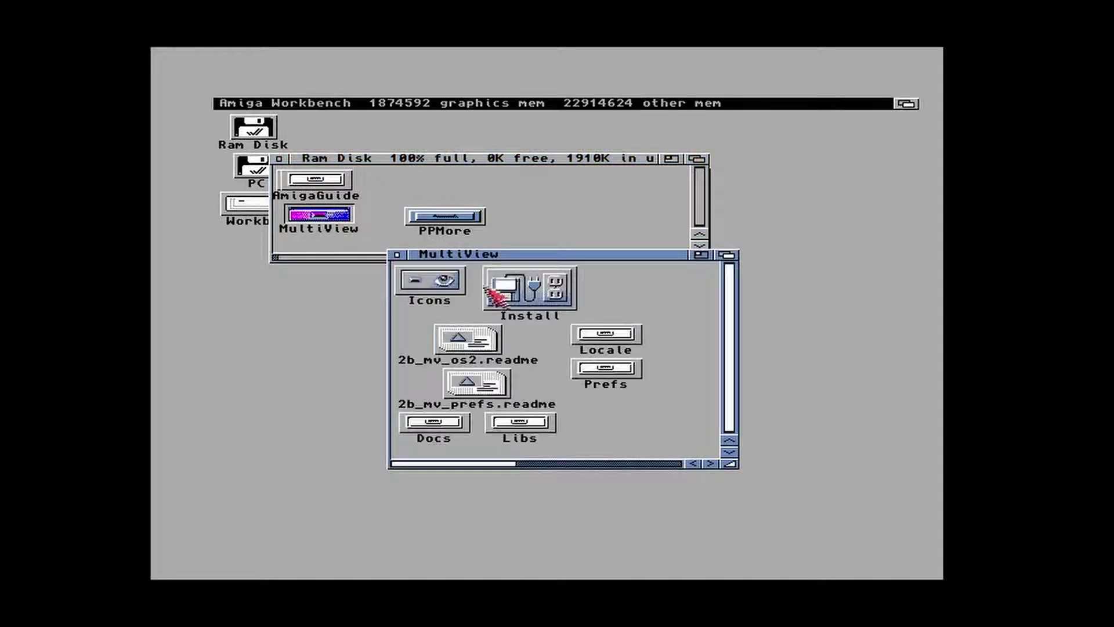
pyautogui.doubleClick(515, 295)
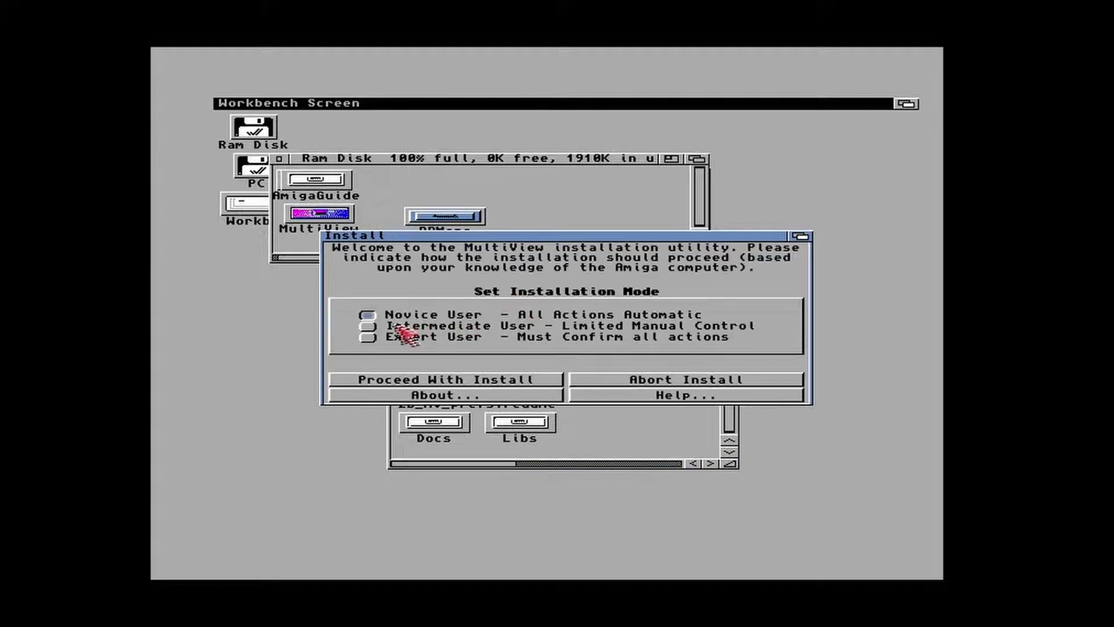
pyautogui.click(396, 379)
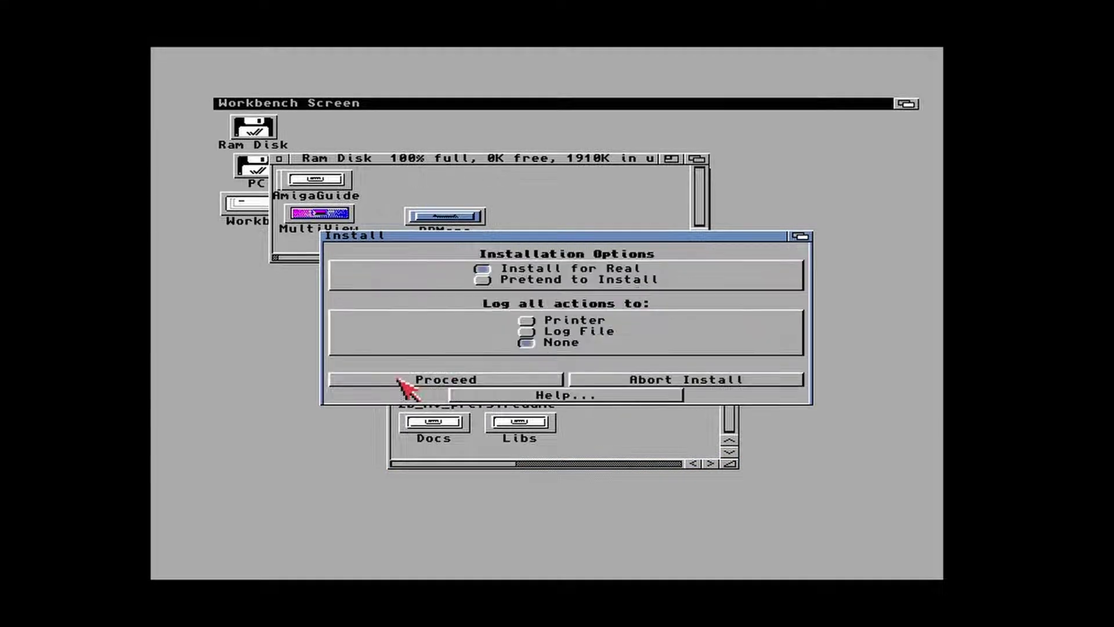
pyautogui.click(398, 379)
pyautogui.click(398, 379)
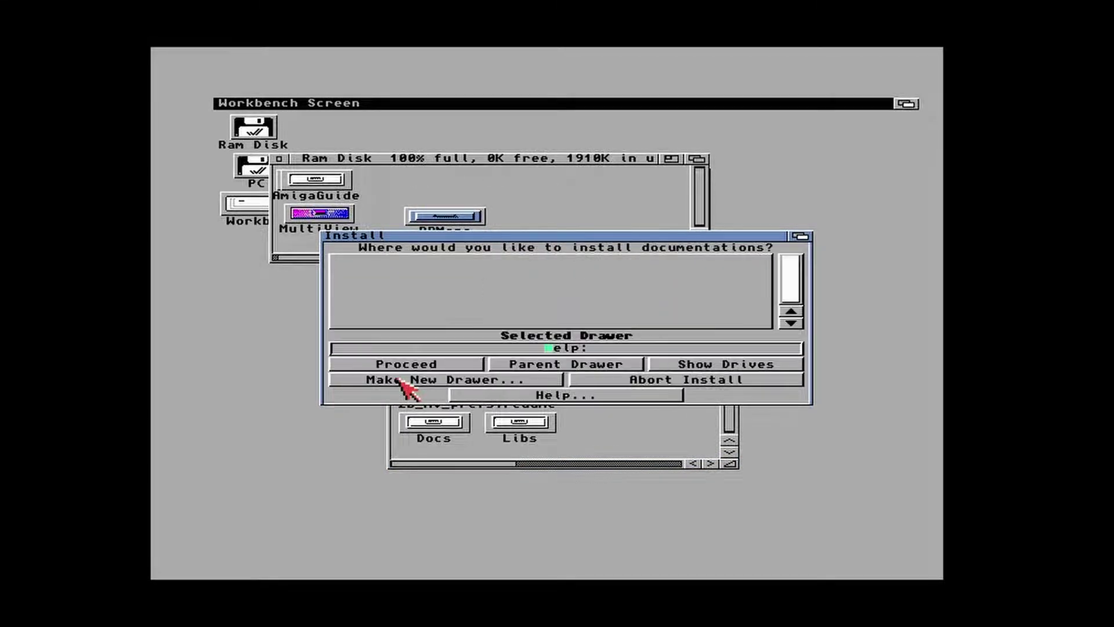
pyautogui.click(413, 365)
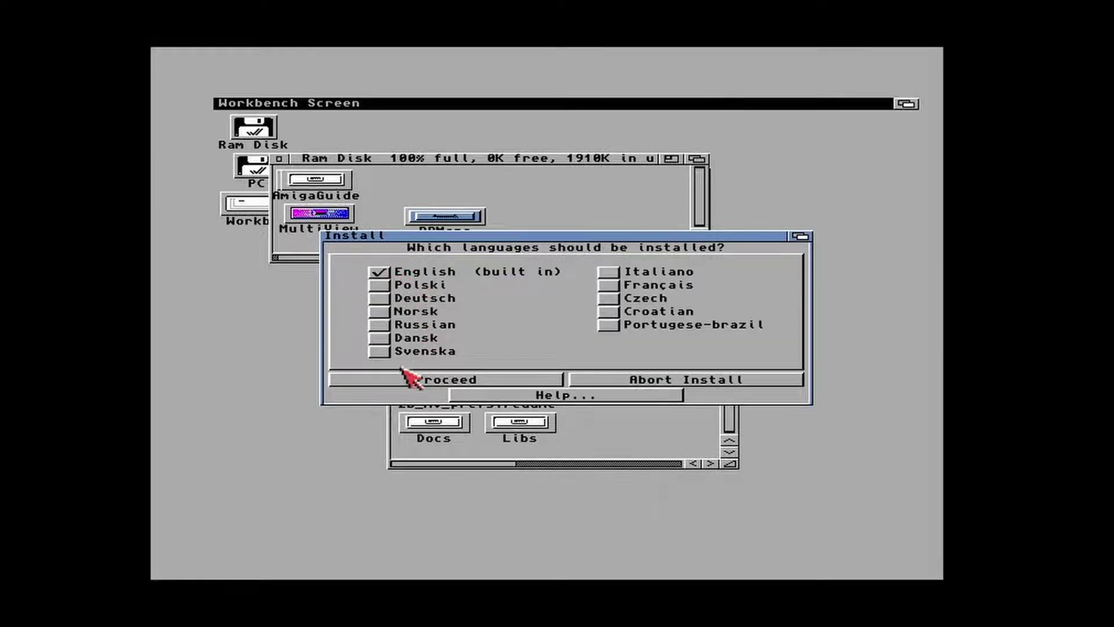
pyautogui.click(406, 377)
pyautogui.click(427, 384)
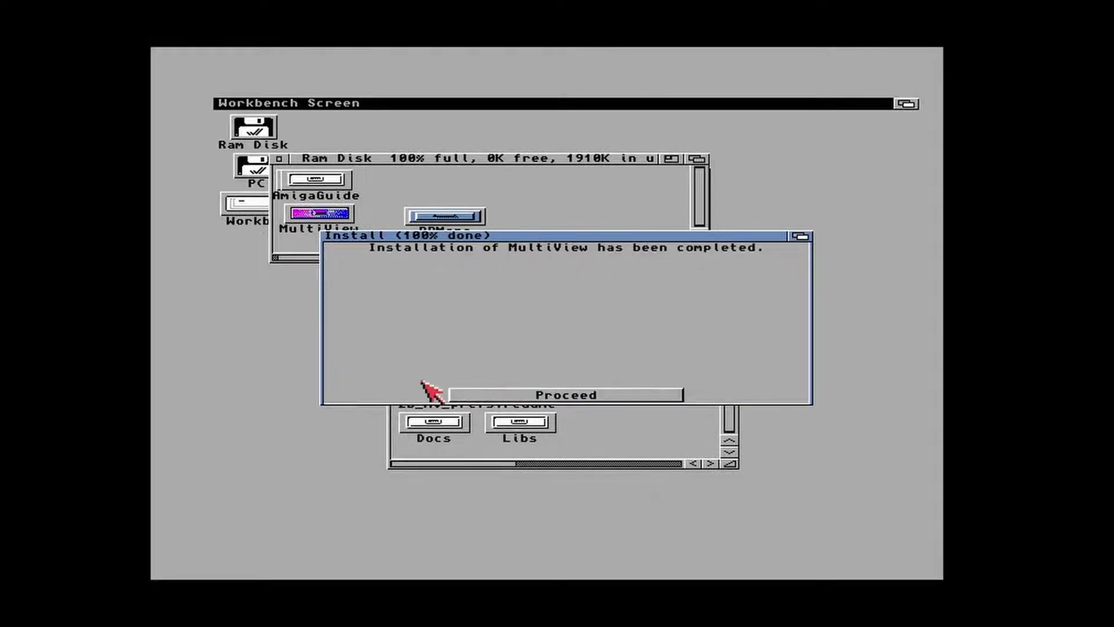
pyautogui.click(473, 393)
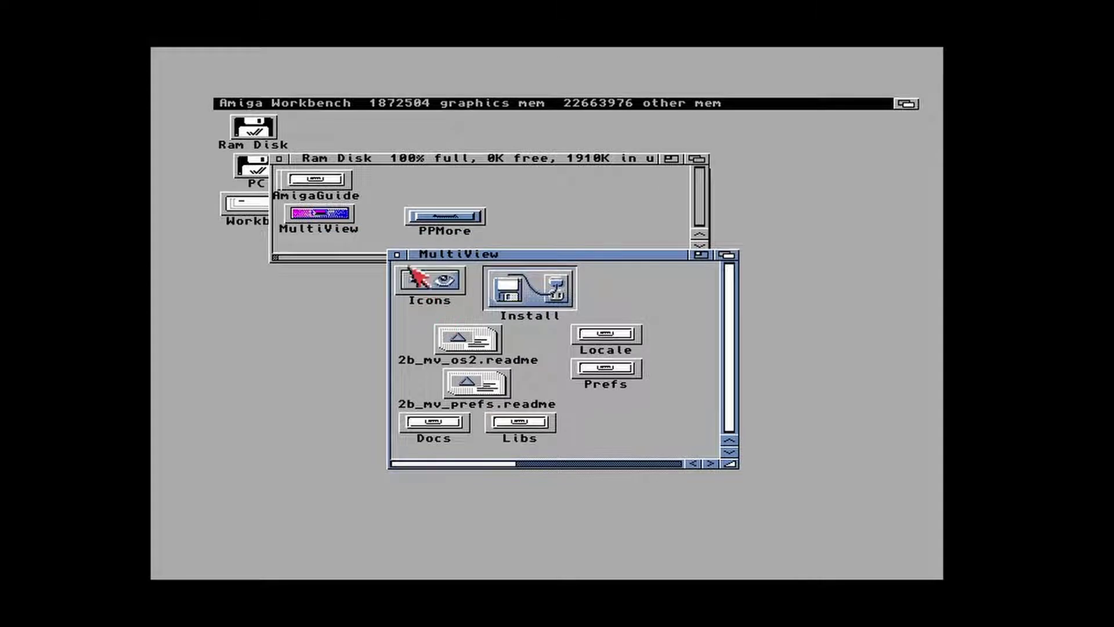
pyautogui.click(397, 255)
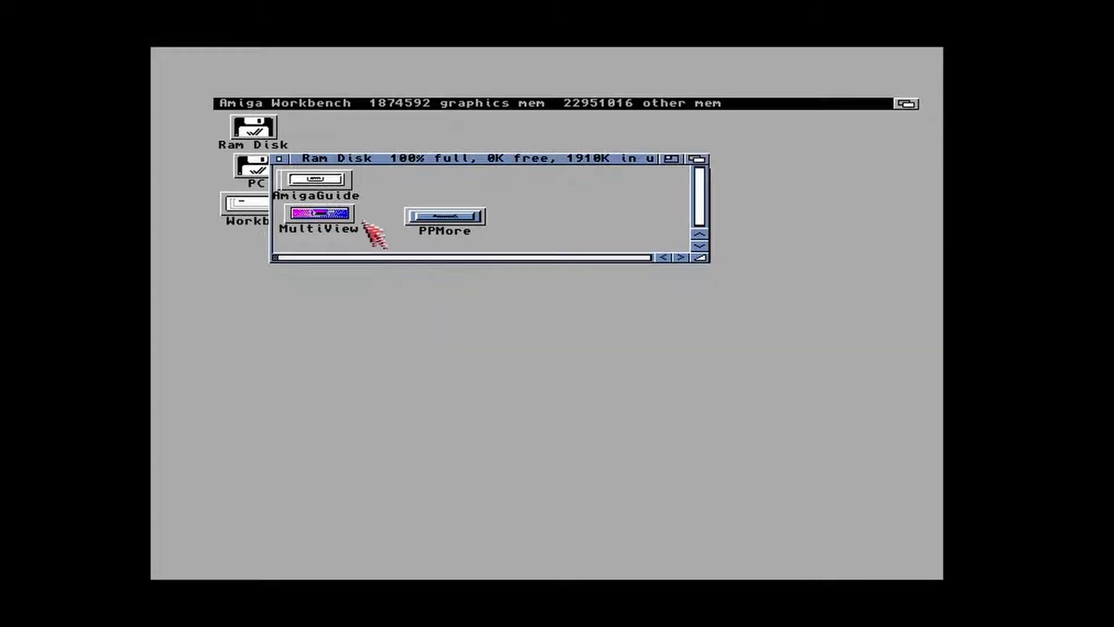
# Step: Spread out the overlapping AmigaGuide and PPShow drawers on Ram Disk and open the PPMore drawer clear of that window
pyautogui.moveTo(340, 183); pyautogui.dragTo(448, 191)
pyautogui.moveTo(340, 178); pyautogui.dragTo(586, 198)
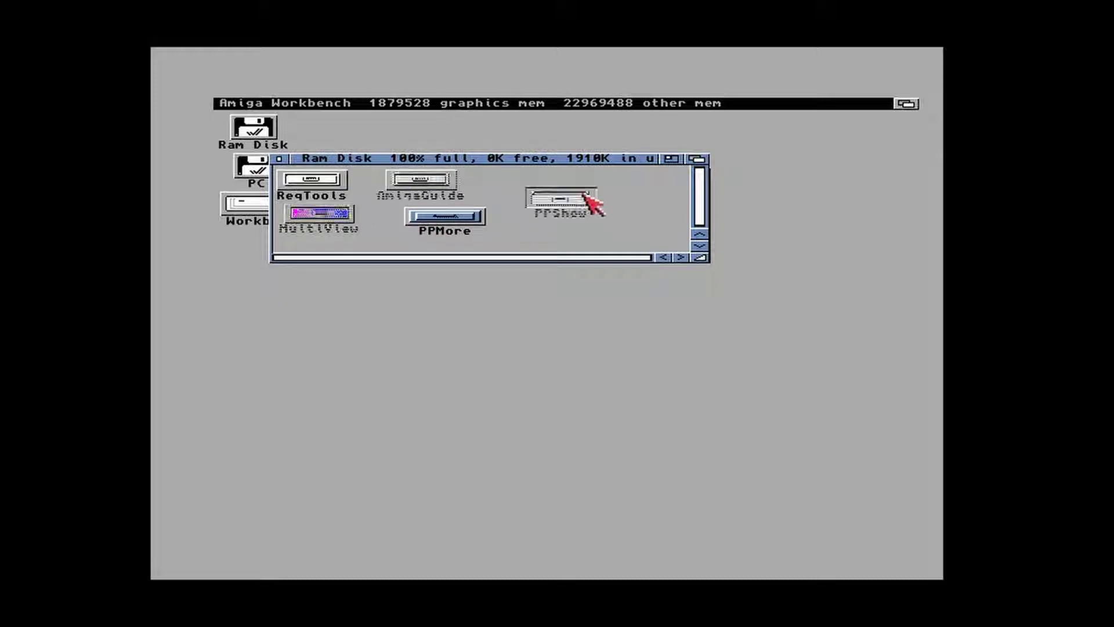
pyautogui.doubleClick(481, 219)
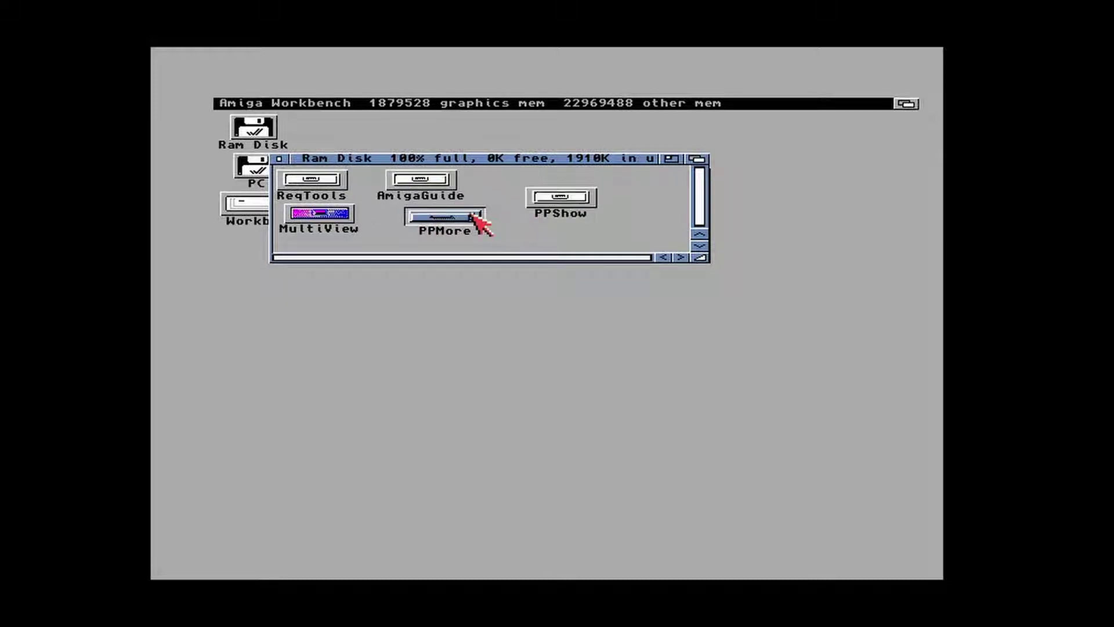
pyautogui.moveTo(471, 204); pyautogui.dragTo(467, 349)
# Step: Copy the PPMore program into Workbench's Utilities drawer and close the Utilities and Workbench windows
pyautogui.doubleClick(296, 213)
pyautogui.doubleClick(259, 206)
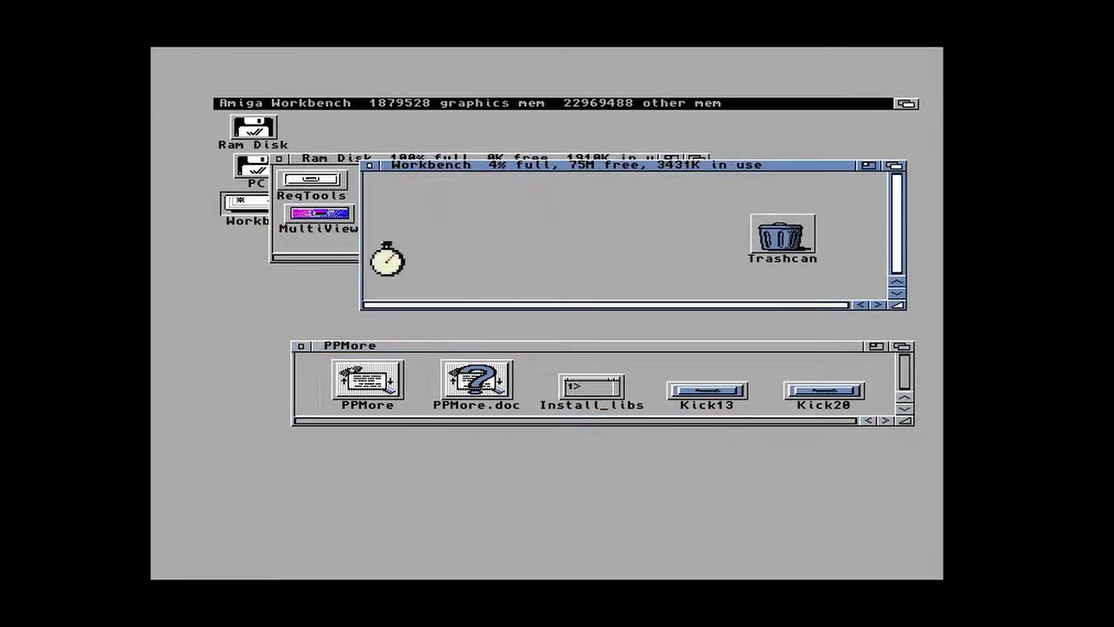
pyautogui.doubleClick(497, 200)
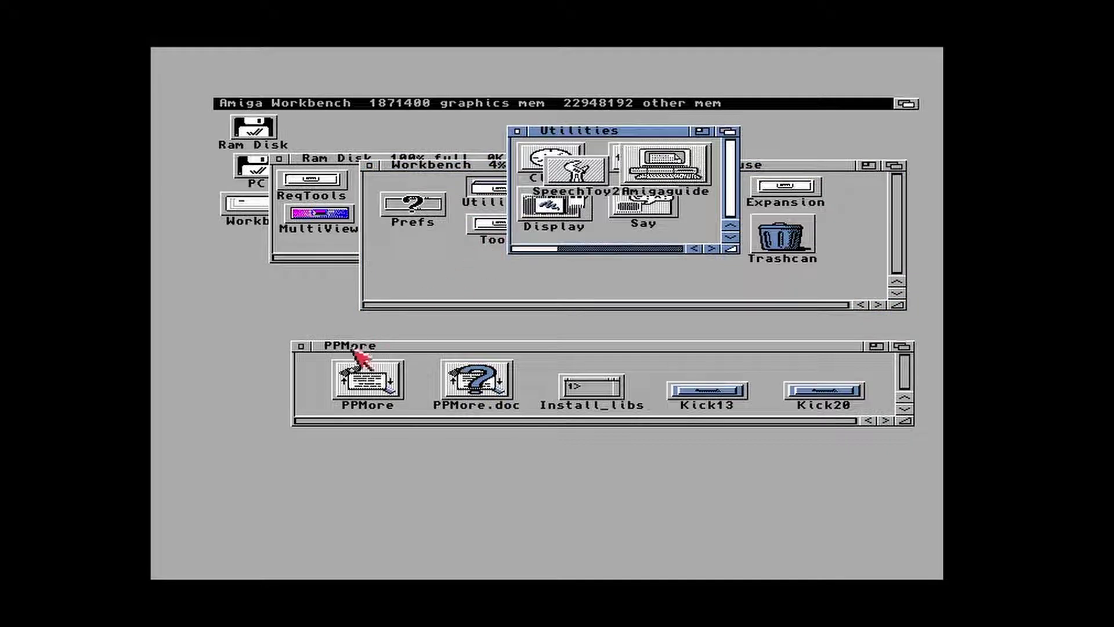
pyautogui.moveTo(365, 370); pyautogui.dragTo(645, 224)
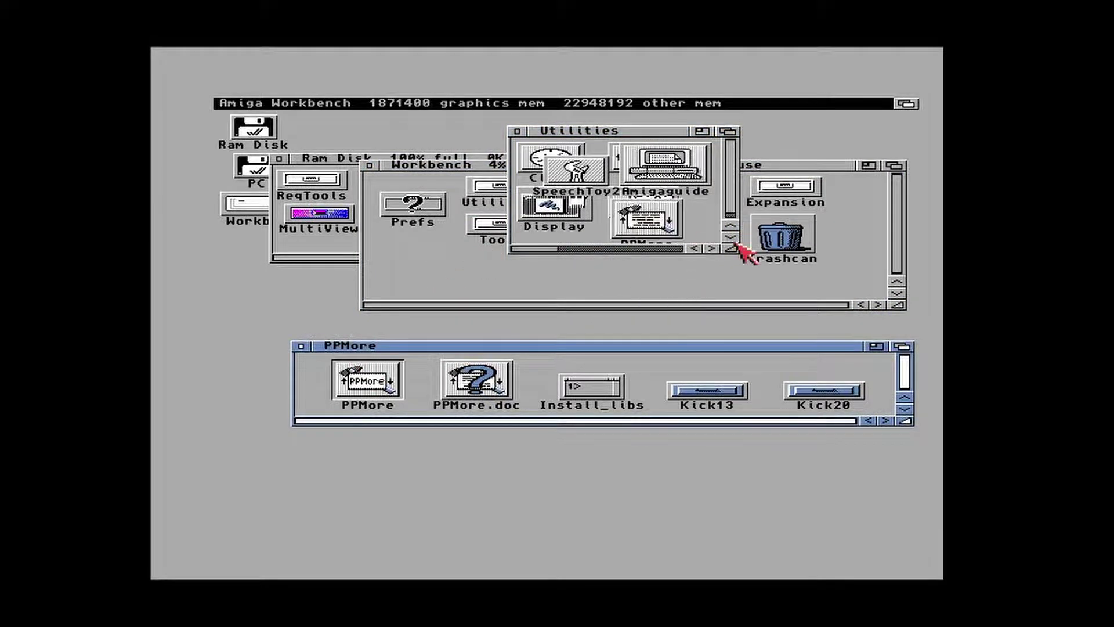
pyautogui.click(518, 132)
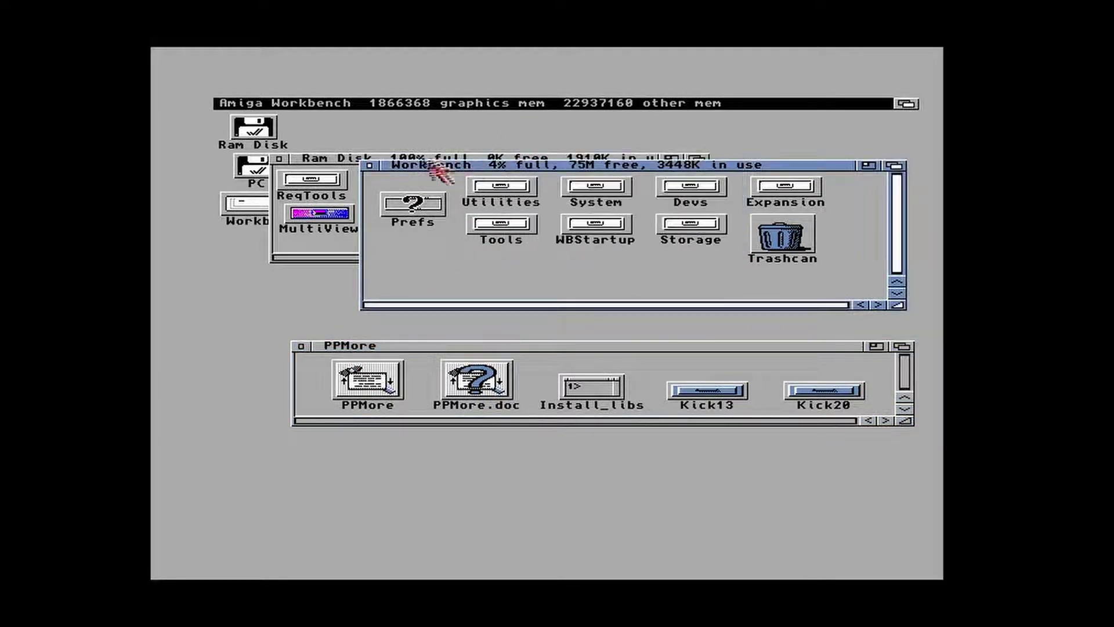
pyautogui.click(371, 165)
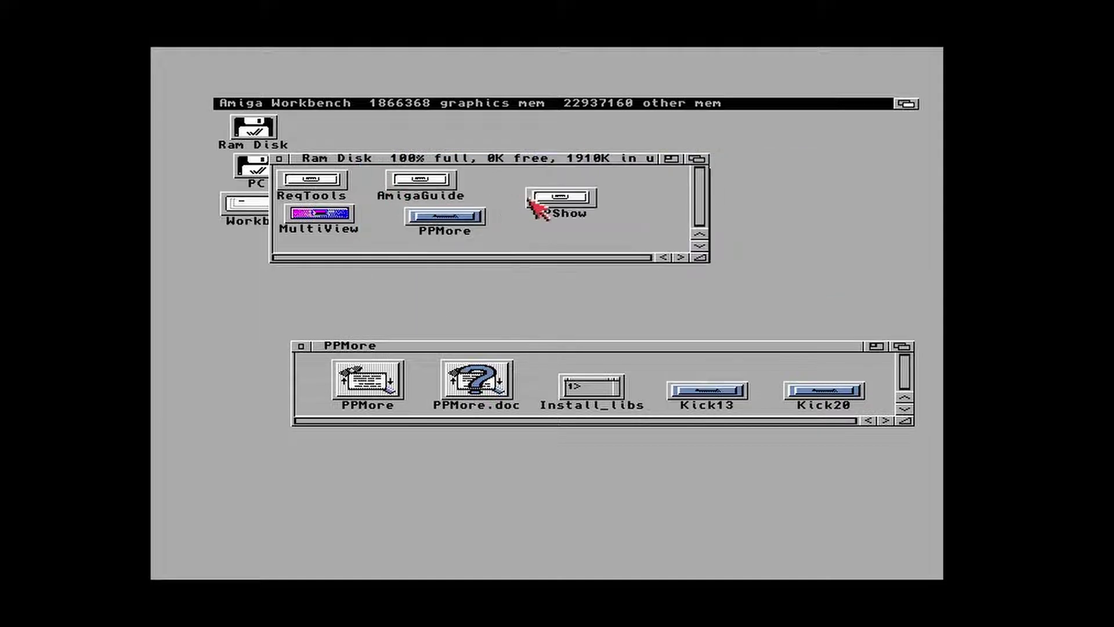
# Step: Start the PPShow installer from its drawer on Ram Disk with the preselected user level and accept the introduction
pyautogui.doubleClick(545, 199)
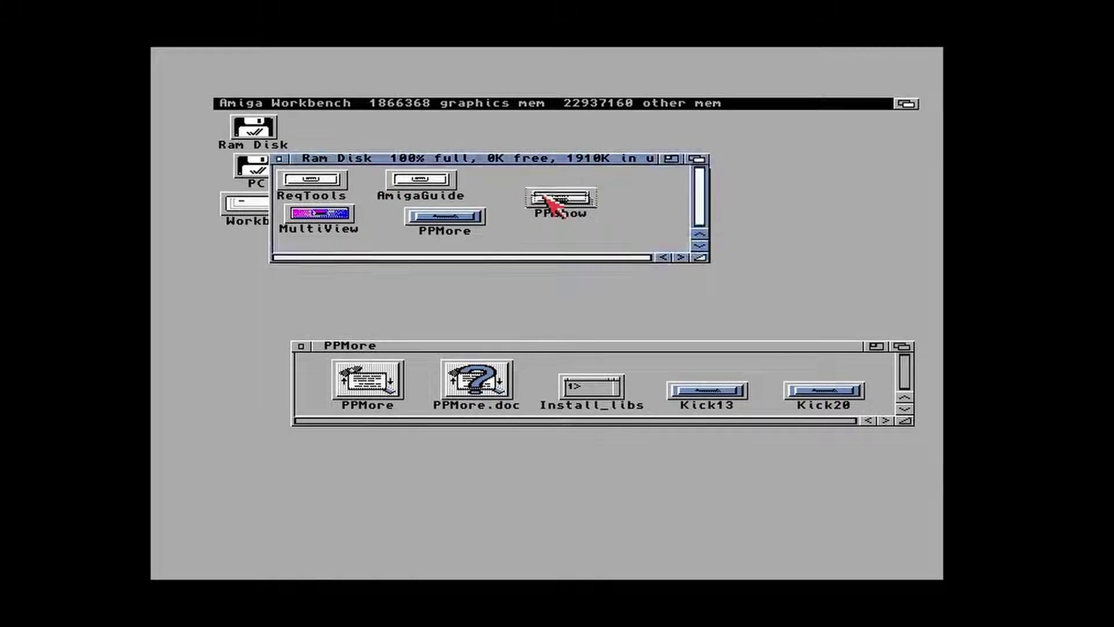
pyautogui.doubleClick(432, 223)
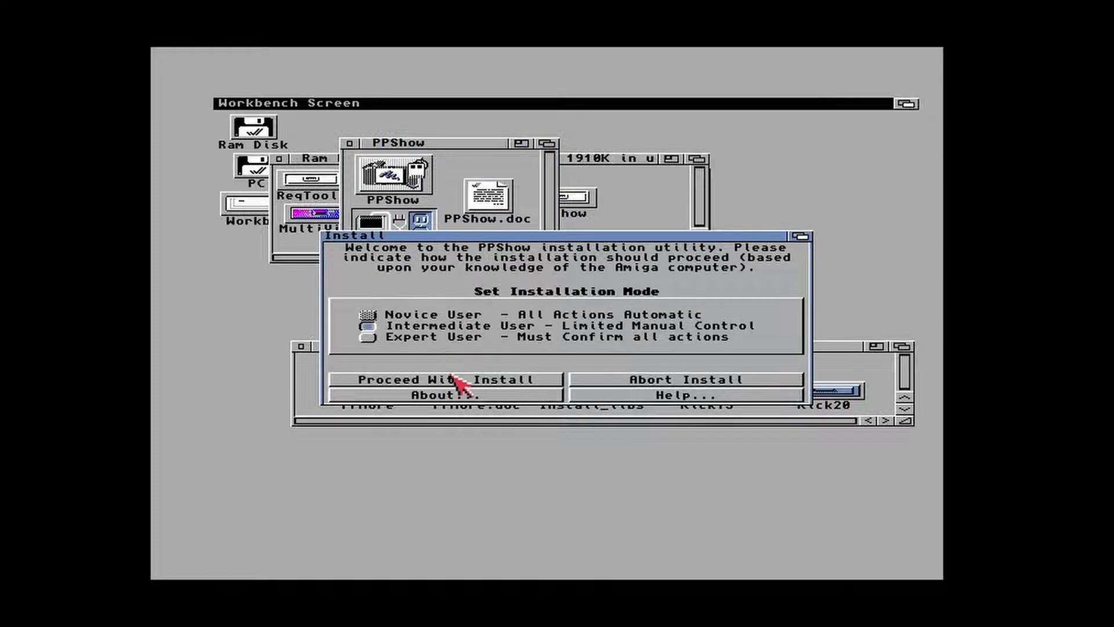
pyautogui.click(453, 377)
pyautogui.click(453, 377)
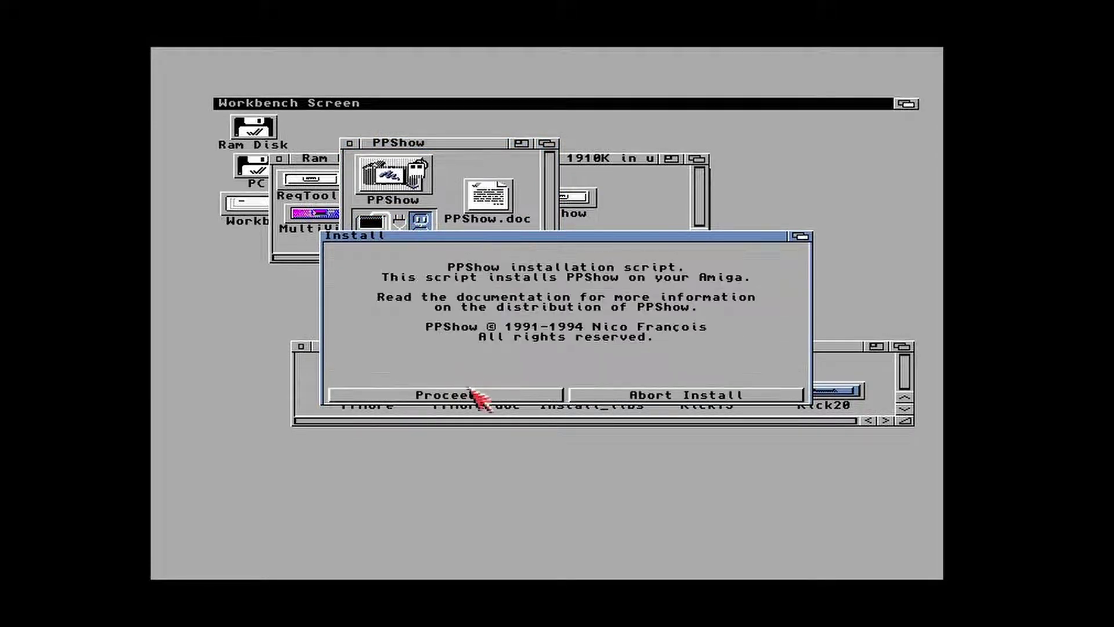
pyautogui.click(473, 395)
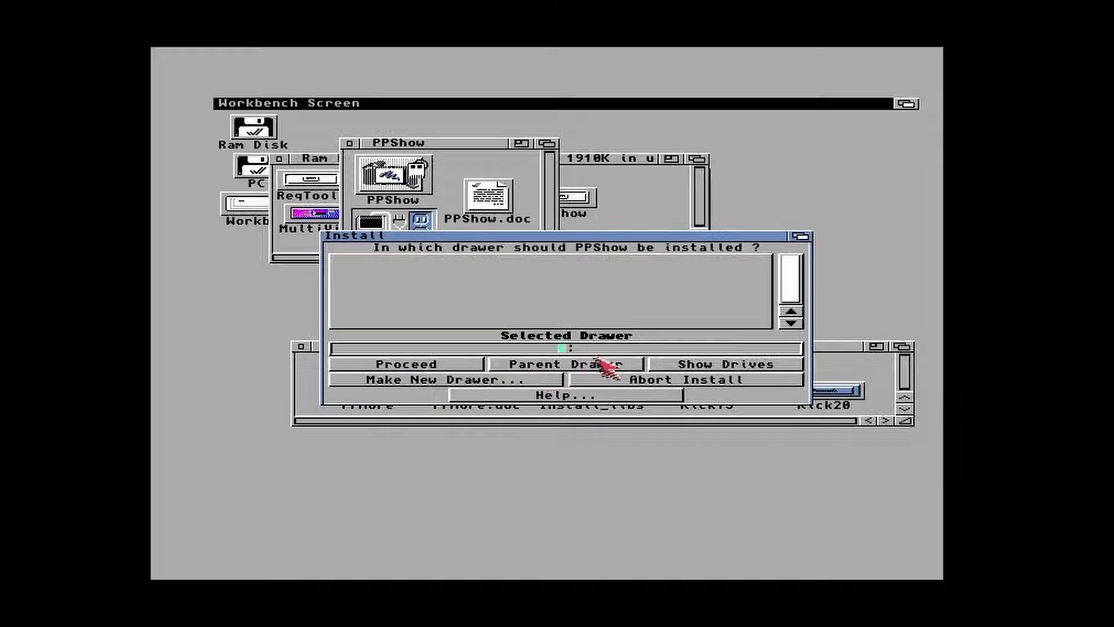
# Step: Install PPShow into Workbench:Utilities, finish the installer and close the PPShow drawer
pyautogui.click(661, 365)
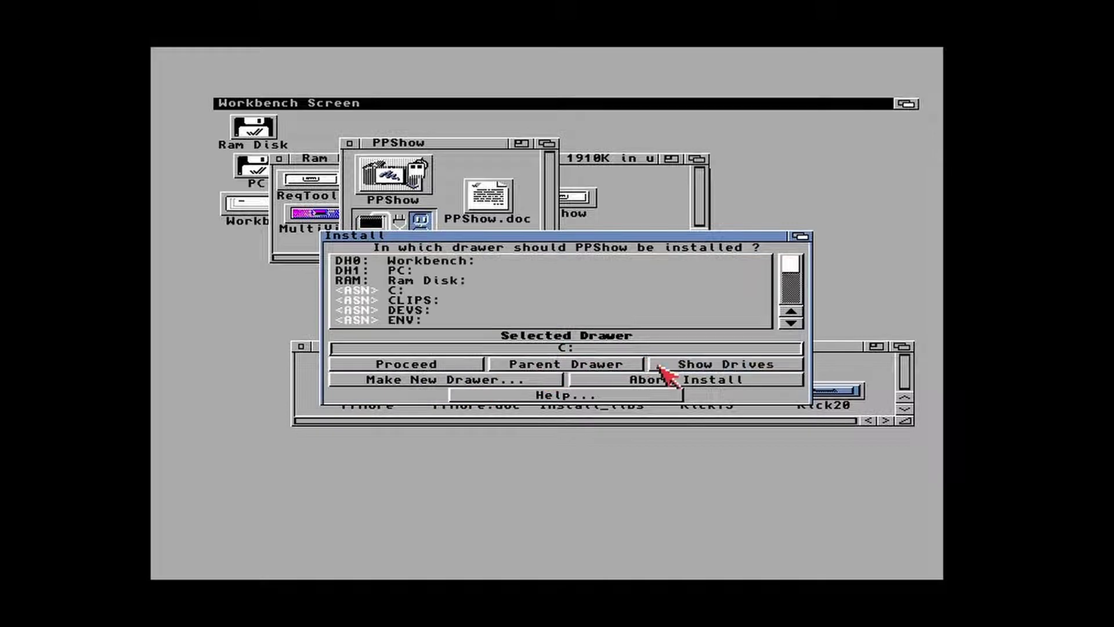
pyautogui.click(457, 262)
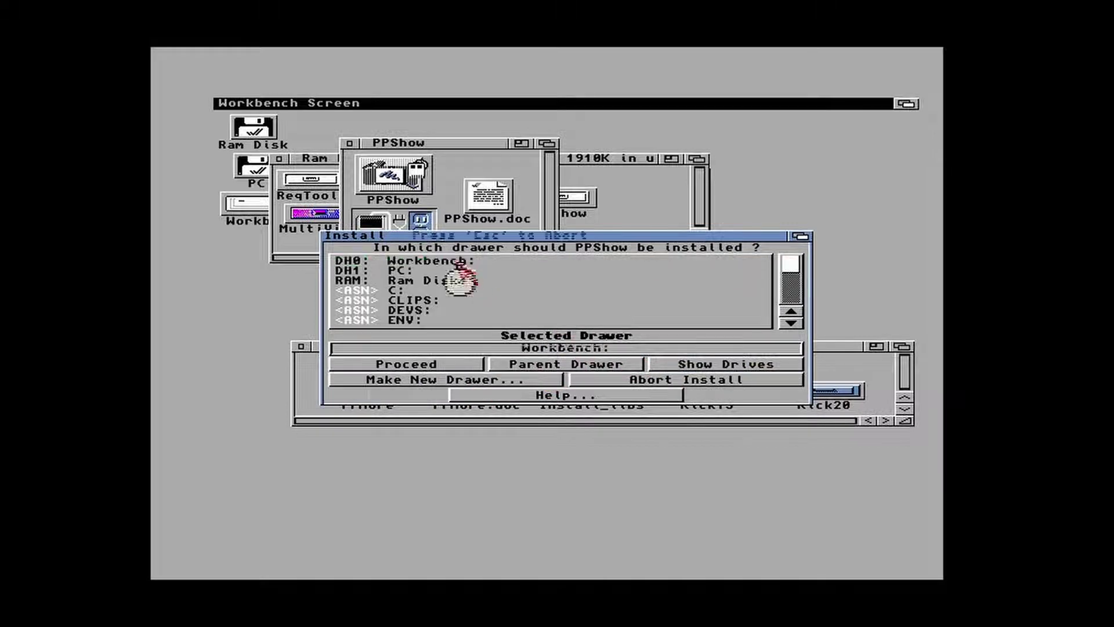
pyautogui.click(788, 301)
pyautogui.click(788, 301)
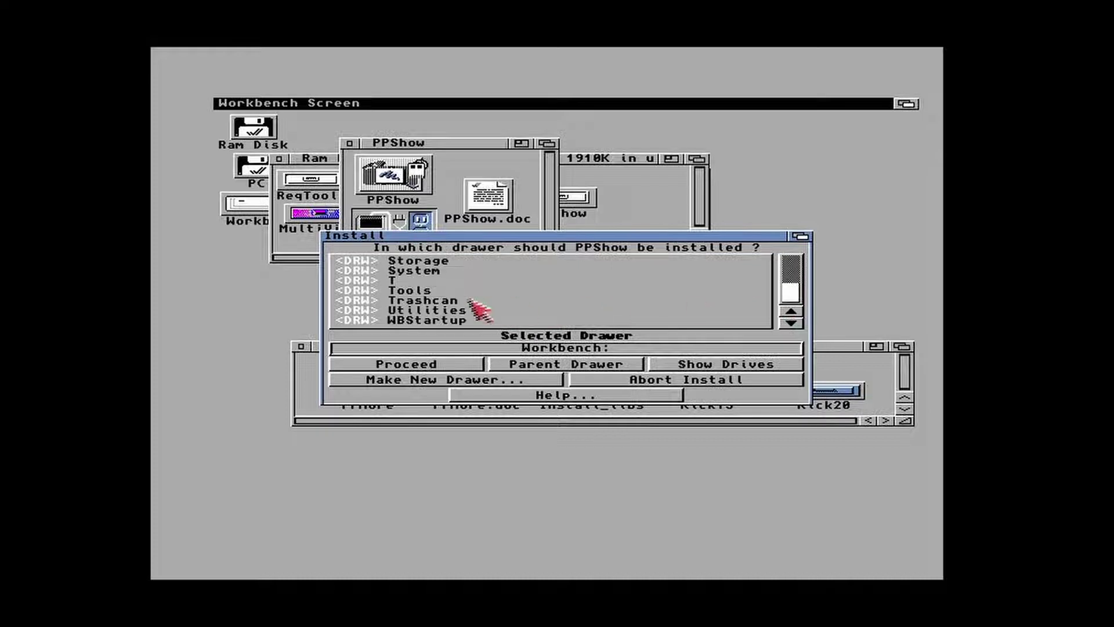
pyautogui.click(445, 310)
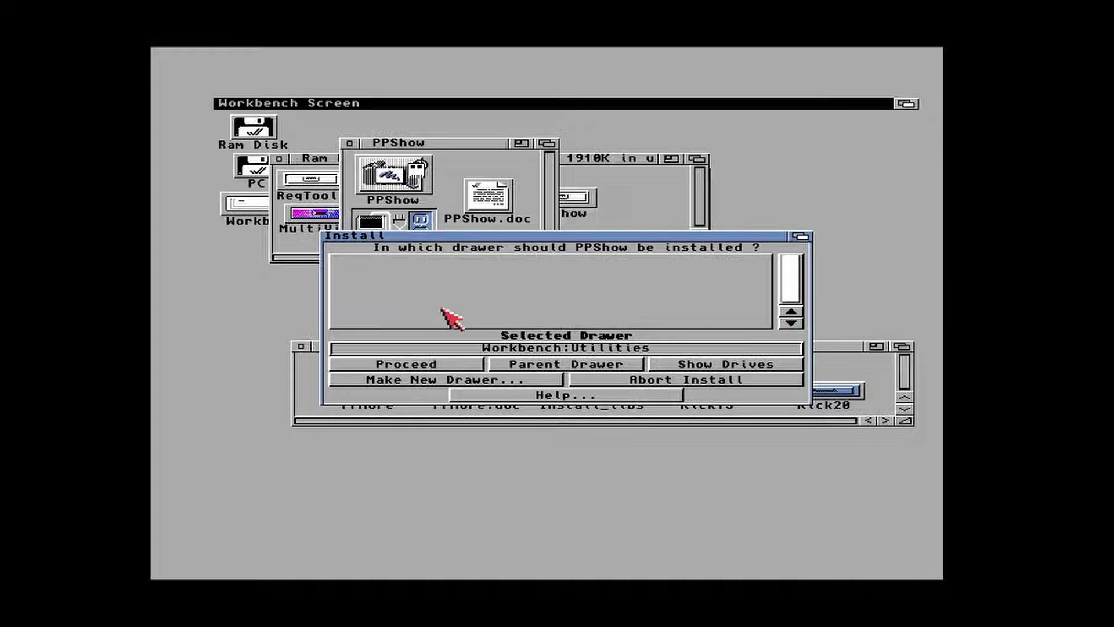
pyautogui.click(439, 368)
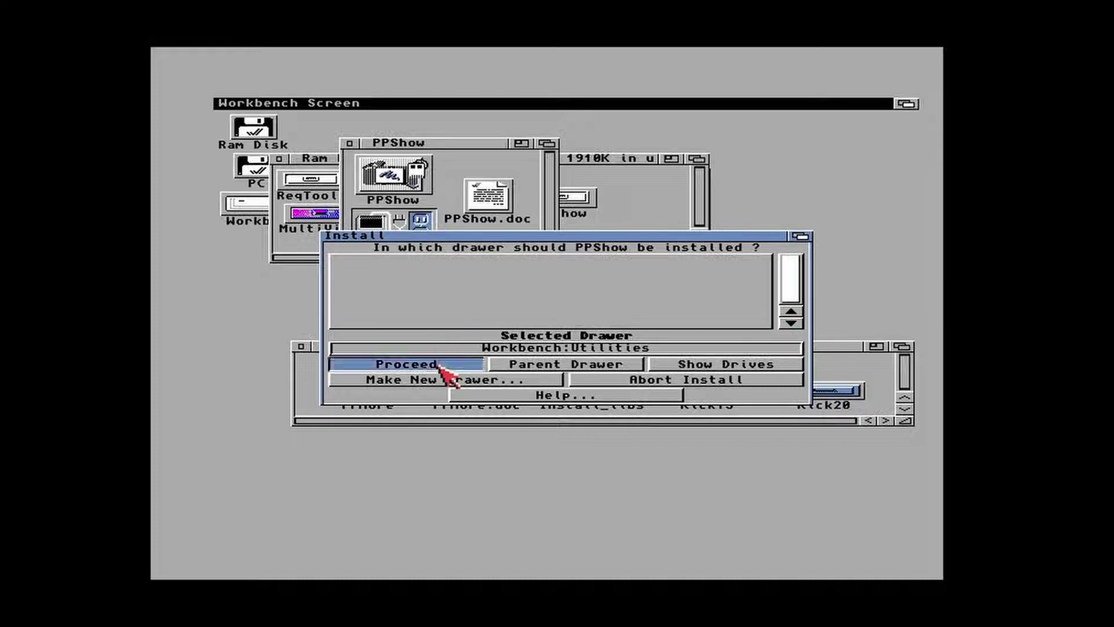
pyautogui.click(474, 389)
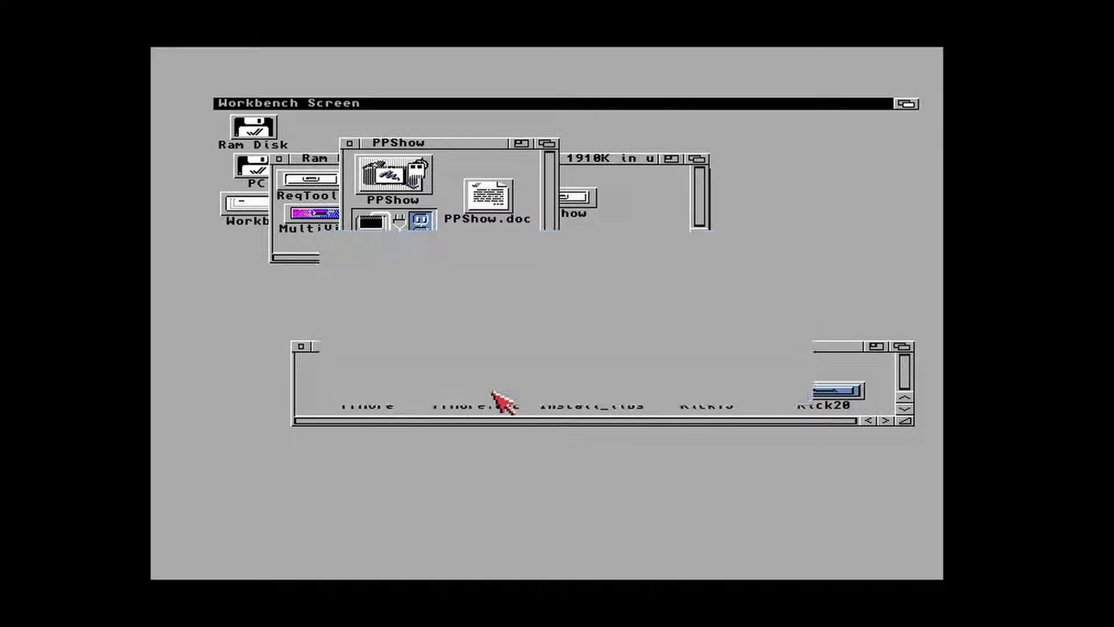
pyautogui.click(410, 174)
pyautogui.click(349, 143)
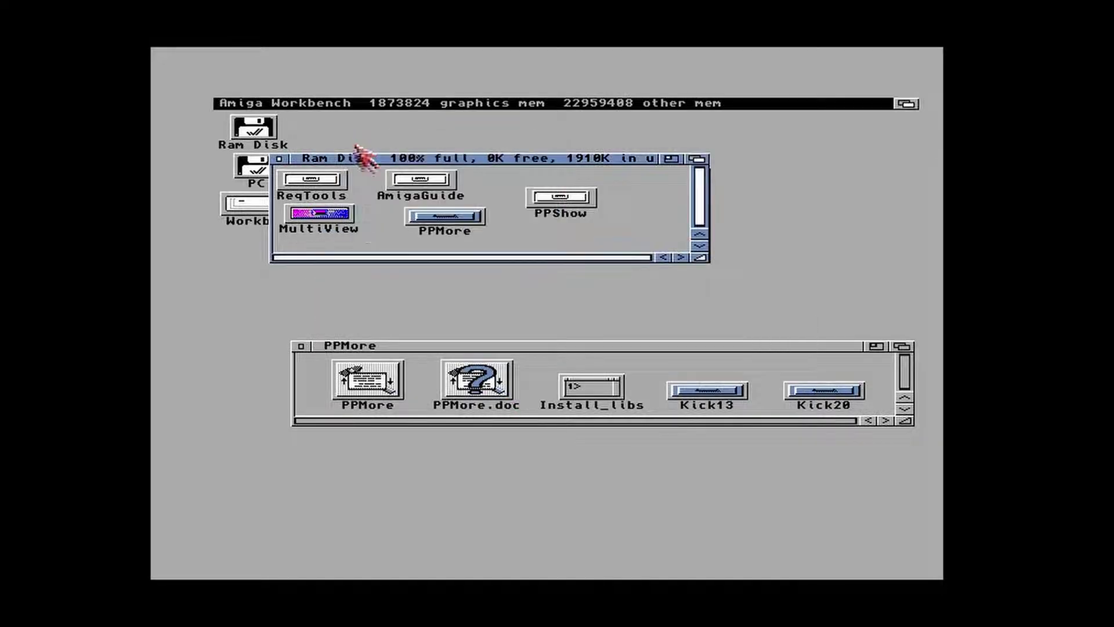
# Step: Launch the English ReqTools installer for Workbench 2.1+ from Ram Disk, moving the ReqTools window below the Ram Disk window
pyautogui.doubleClick(332, 191)
pyautogui.moveTo(398, 169); pyautogui.dragTo(420, 400)
pyautogui.doubleClick(420, 399)
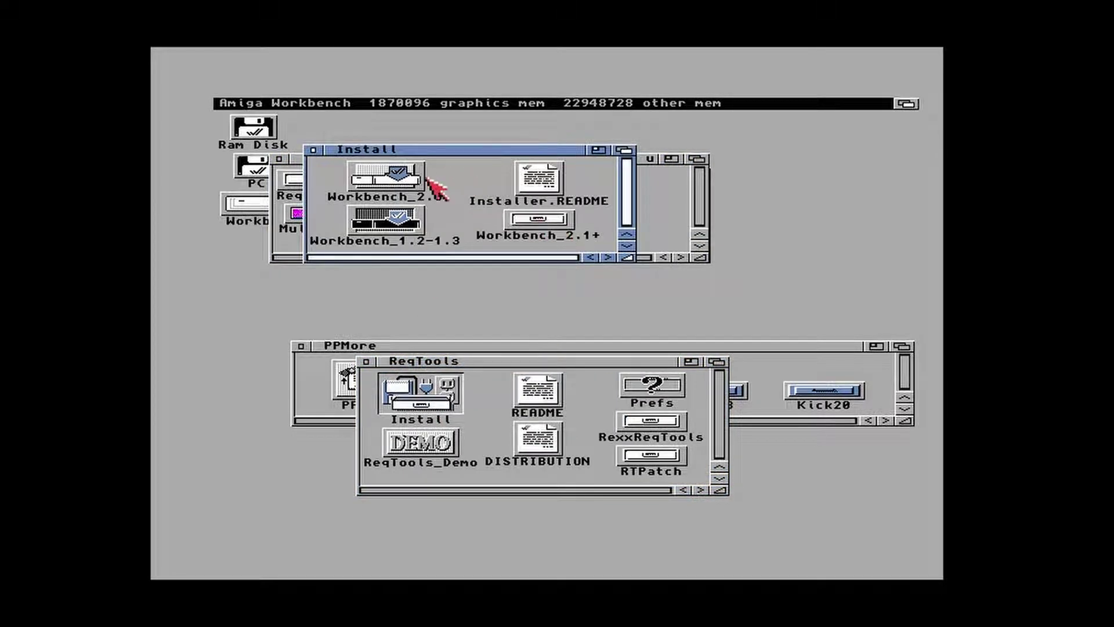
pyautogui.doubleClick(539, 220)
pyautogui.doubleClick(481, 206)
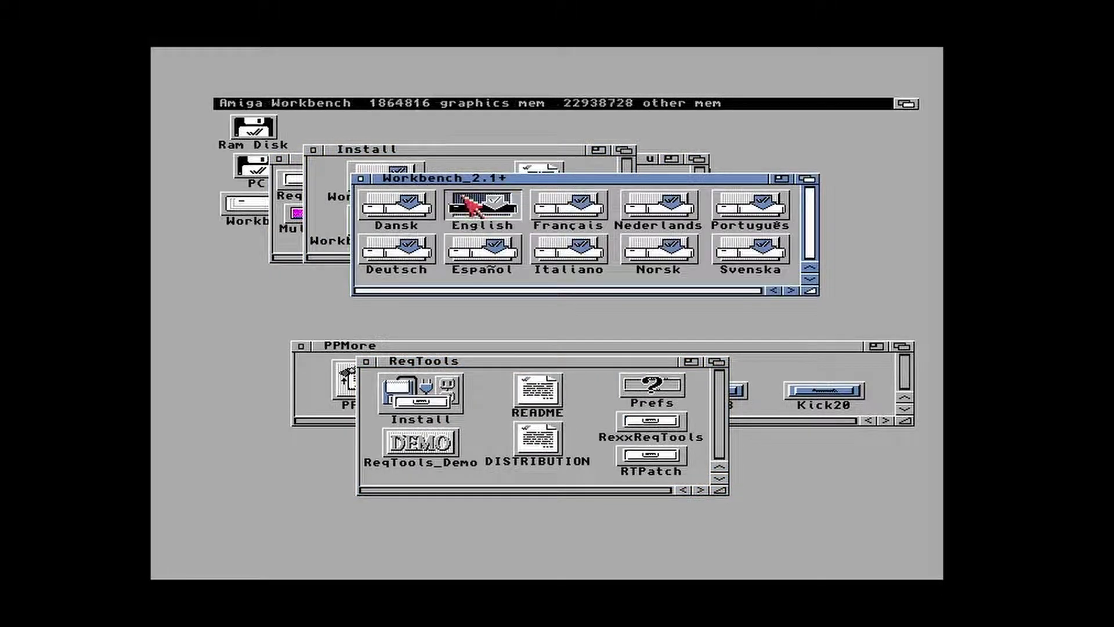
# Step: Complete the ReqTools installation with the default options and close the Workbench_2.1+ and Install drawers
pyautogui.click(476, 380)
pyautogui.click(483, 380)
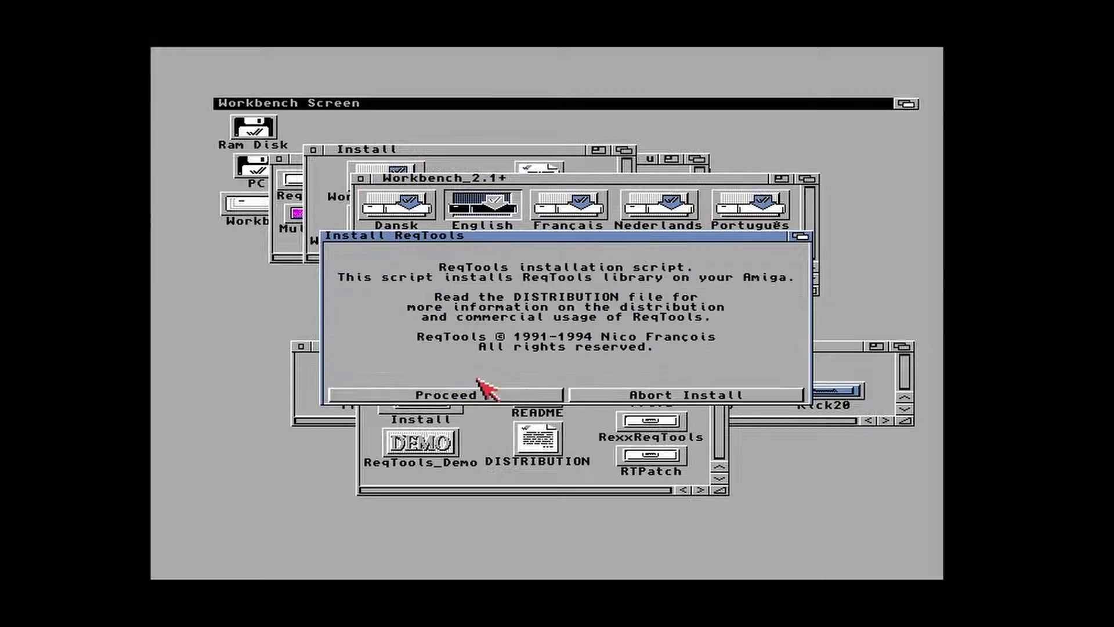
pyautogui.click(483, 381)
pyautogui.click(485, 380)
pyautogui.click(503, 392)
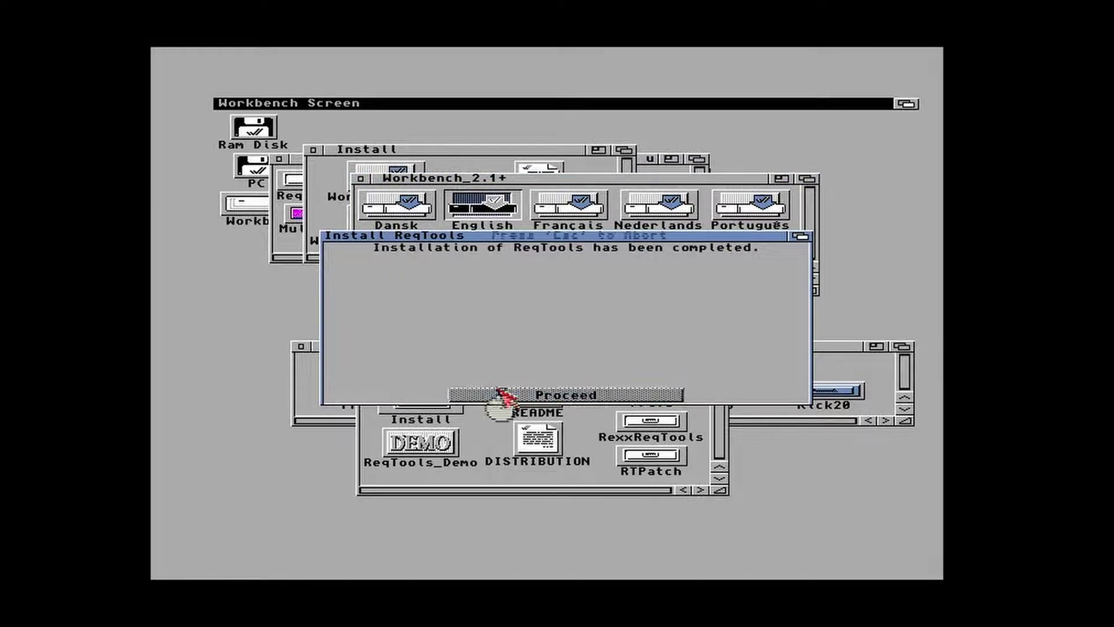
pyautogui.click(361, 179)
pyautogui.click(329, 154)
pyautogui.click(314, 150)
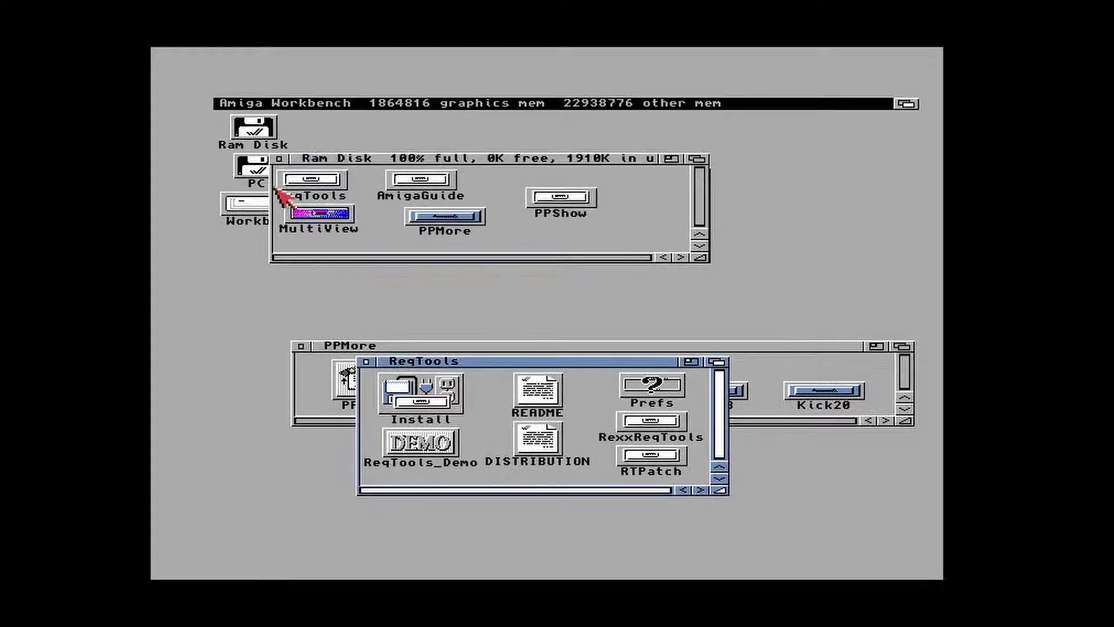
# Step: Copy the ReqTools preferences program from the ReqTools Prefs drawer into Workbench's Prefs drawer
pyautogui.doubleClick(258, 204)
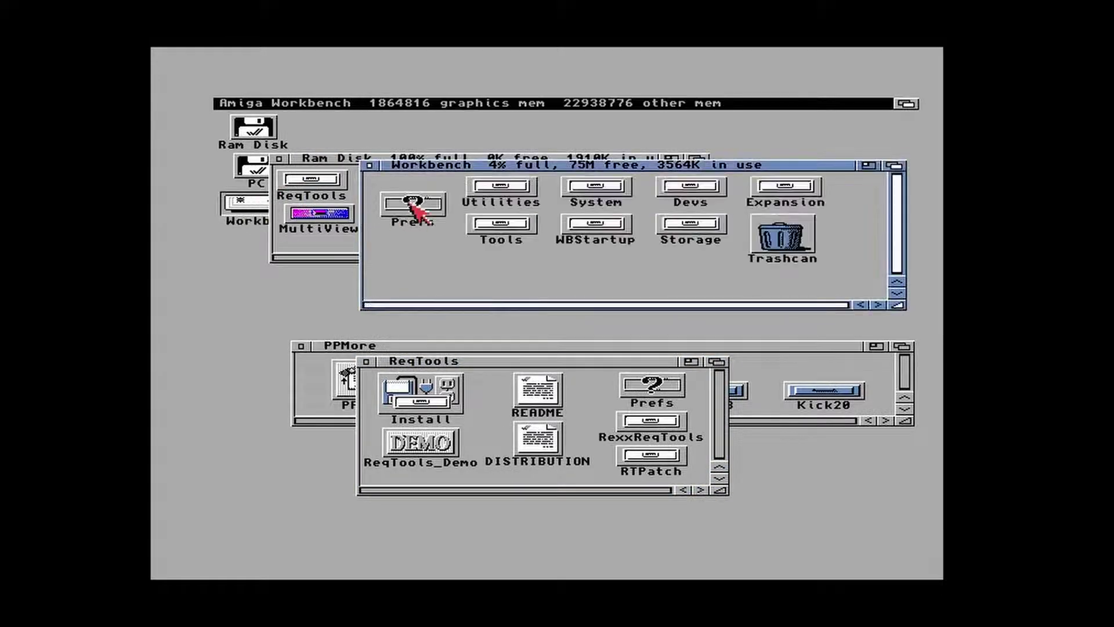
pyautogui.doubleClick(414, 209)
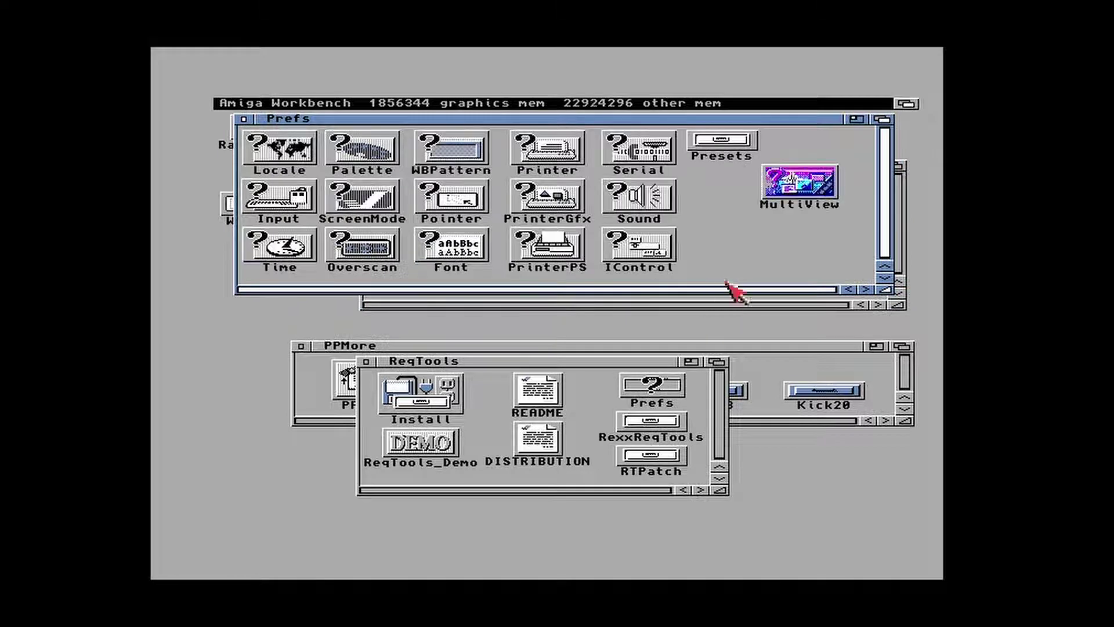
pyautogui.doubleClick(666, 396)
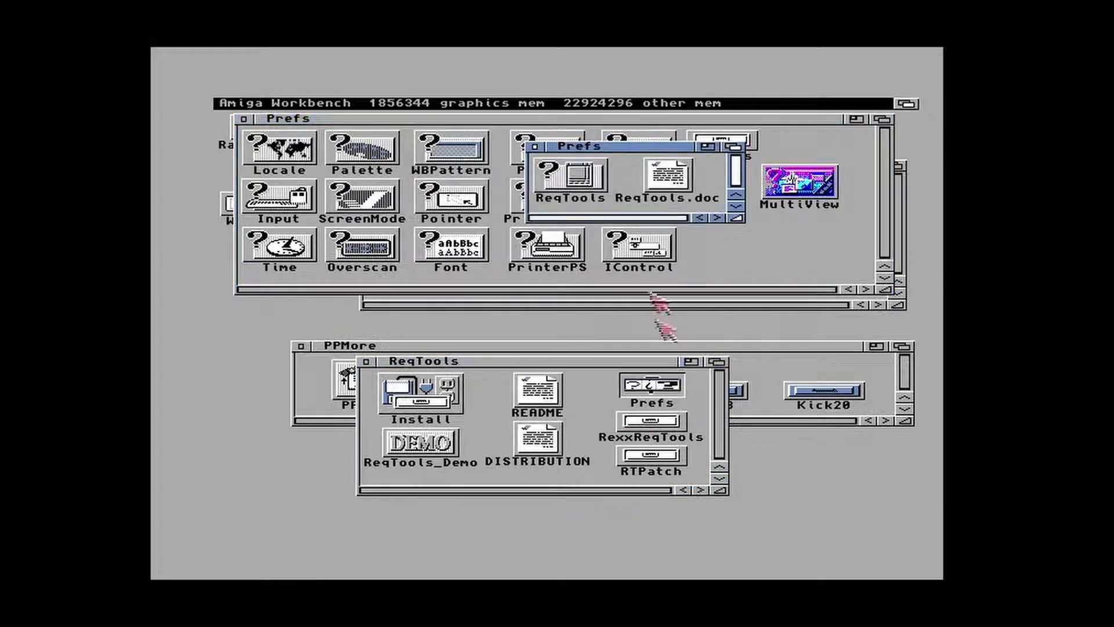
pyautogui.moveTo(615, 151); pyautogui.dragTo(713, 352)
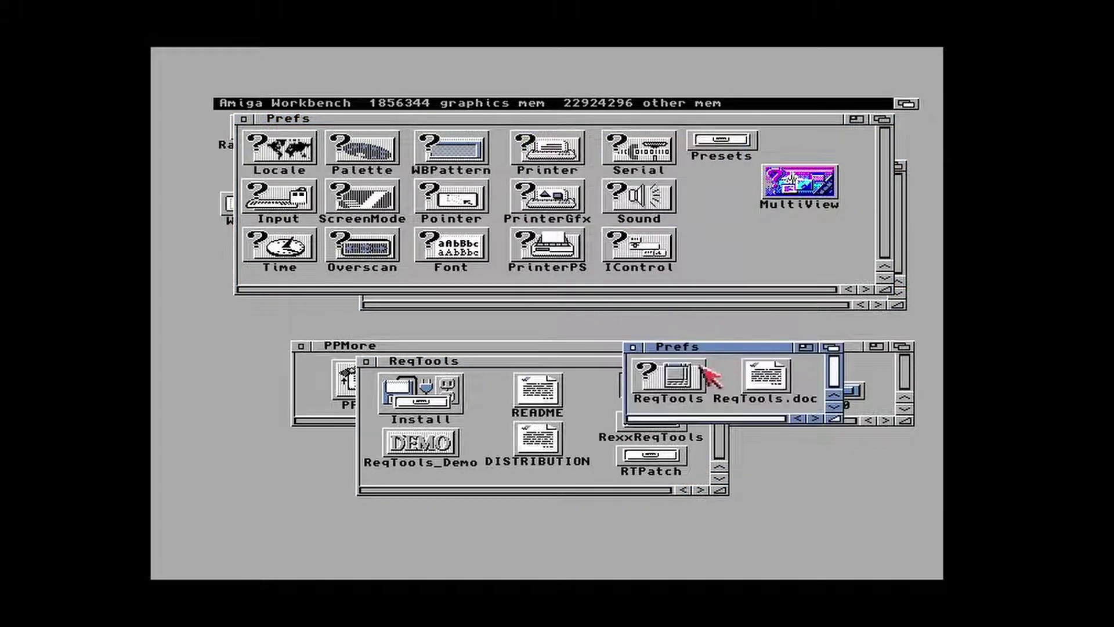
pyautogui.moveTo(676, 384); pyautogui.dragTo(796, 250)
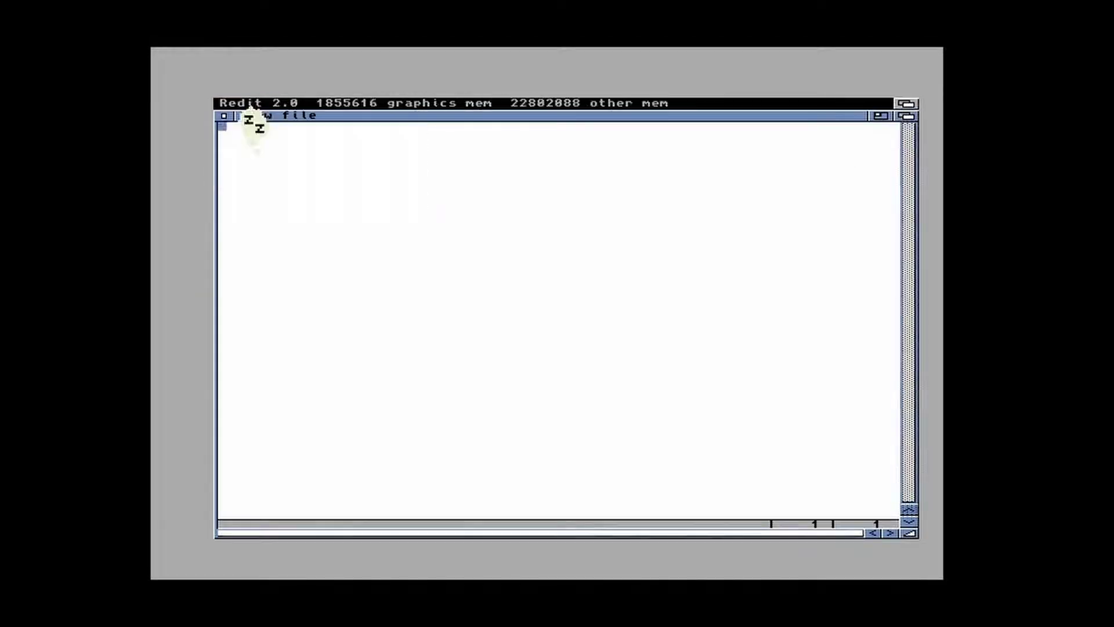
# Step: Insert C:RTPatch as the first line of user-startup in Workbench:S using Redit and save the file
pyautogui.click(553, 224)
pyautogui.click(269, 223)
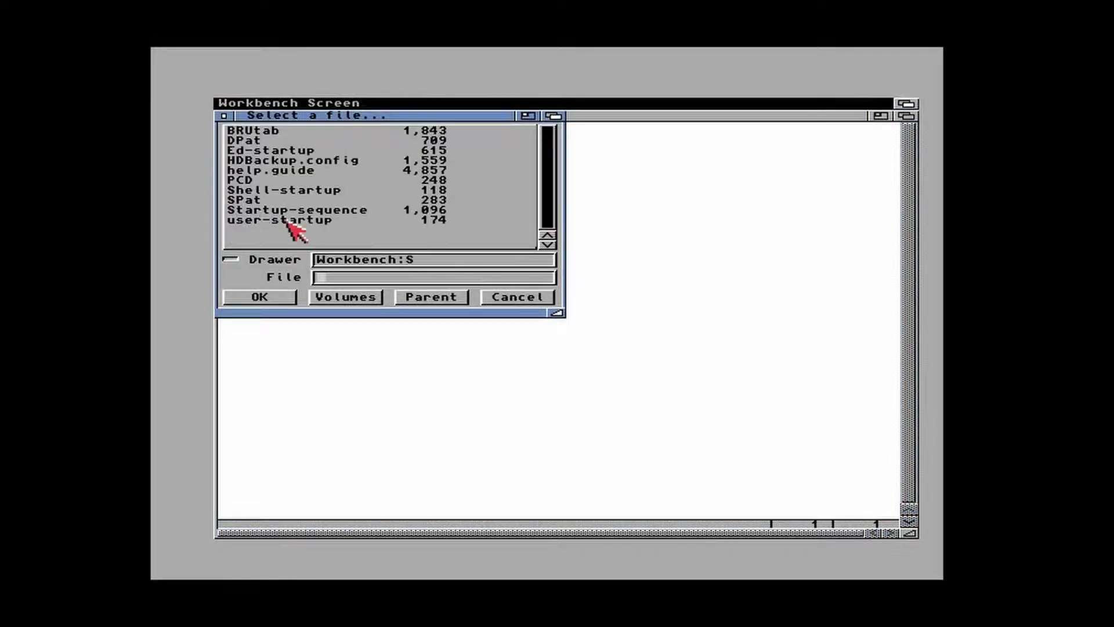
pyautogui.doubleClick(286, 221)
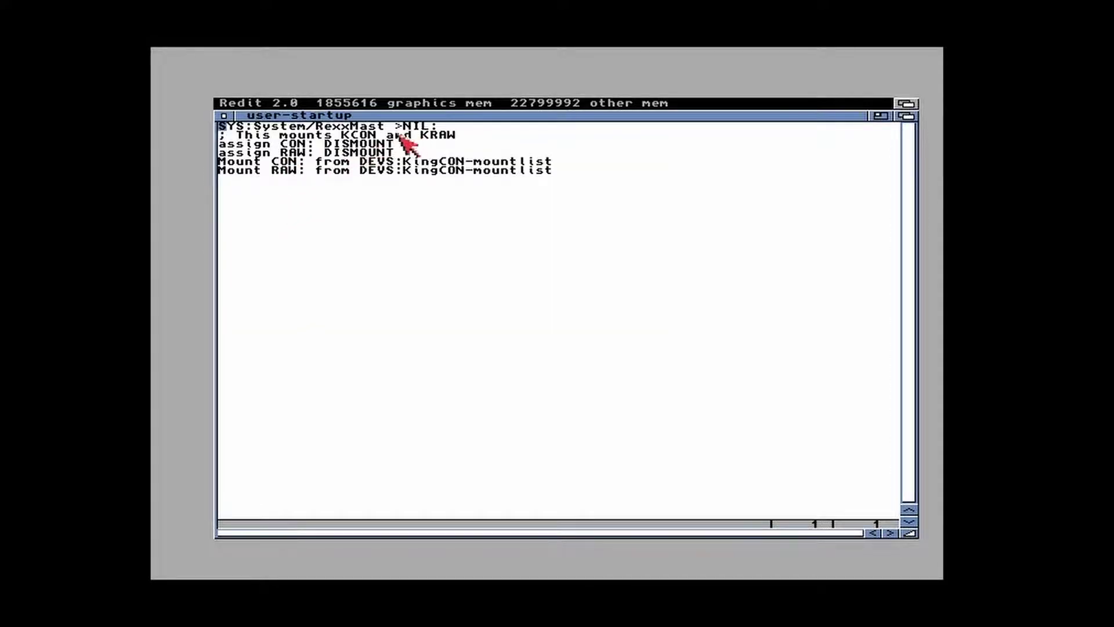
pyautogui.press('Return')
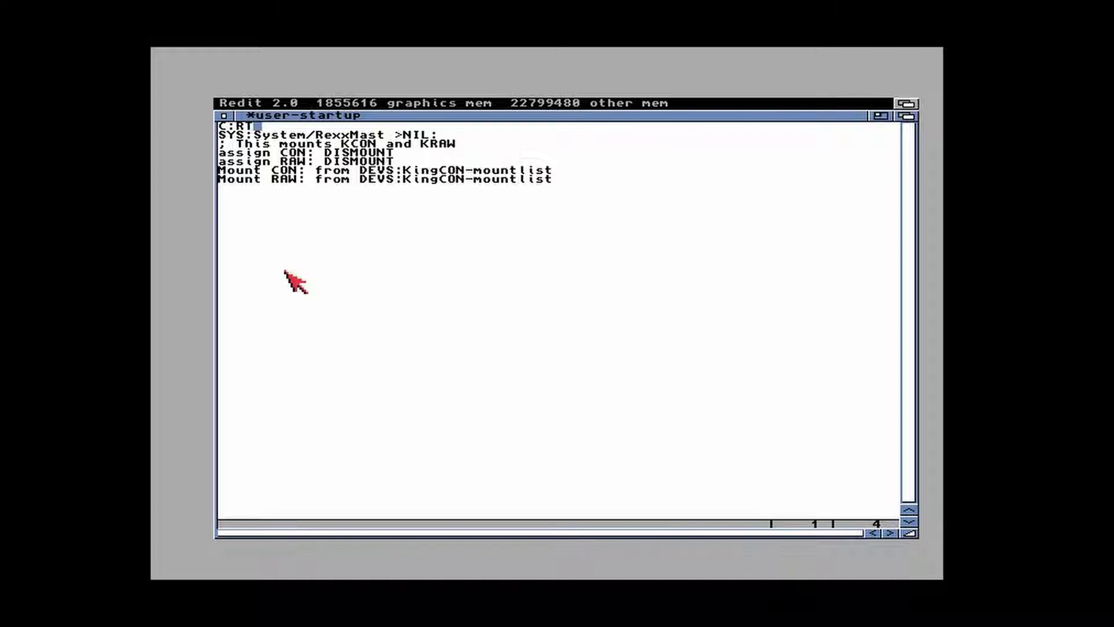
pyautogui.rightClick(223, 106)
pyautogui.rightClick(251, 139)
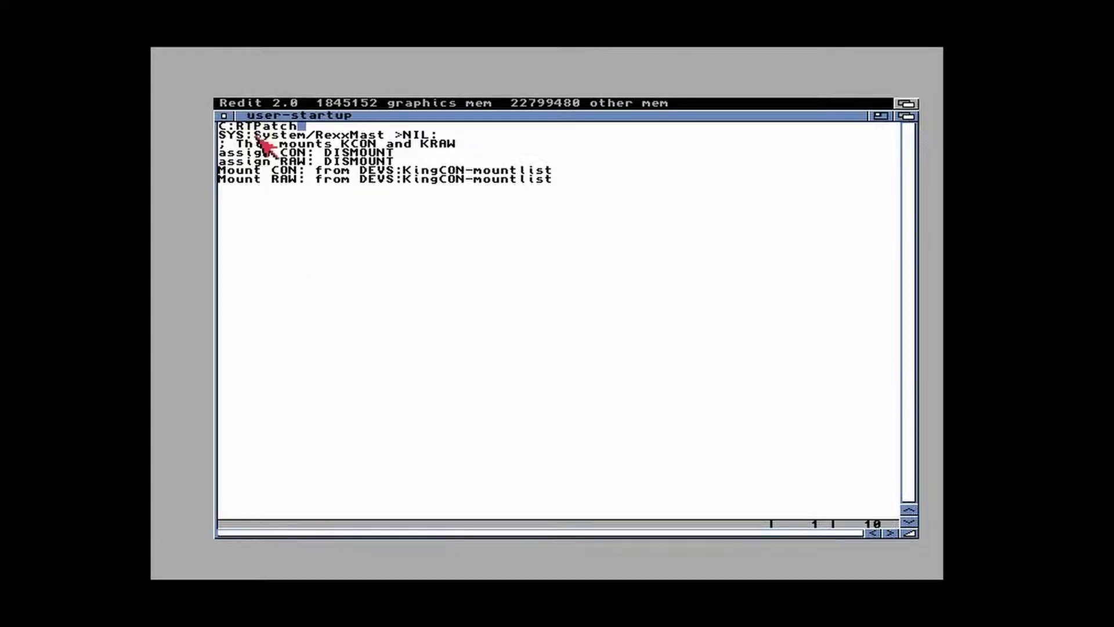
# Step: Reboot the Amiga and open the MultiView preferences from Workbench's Prefs drawer
pyautogui.press('ctrl+Super_L+Super_R')
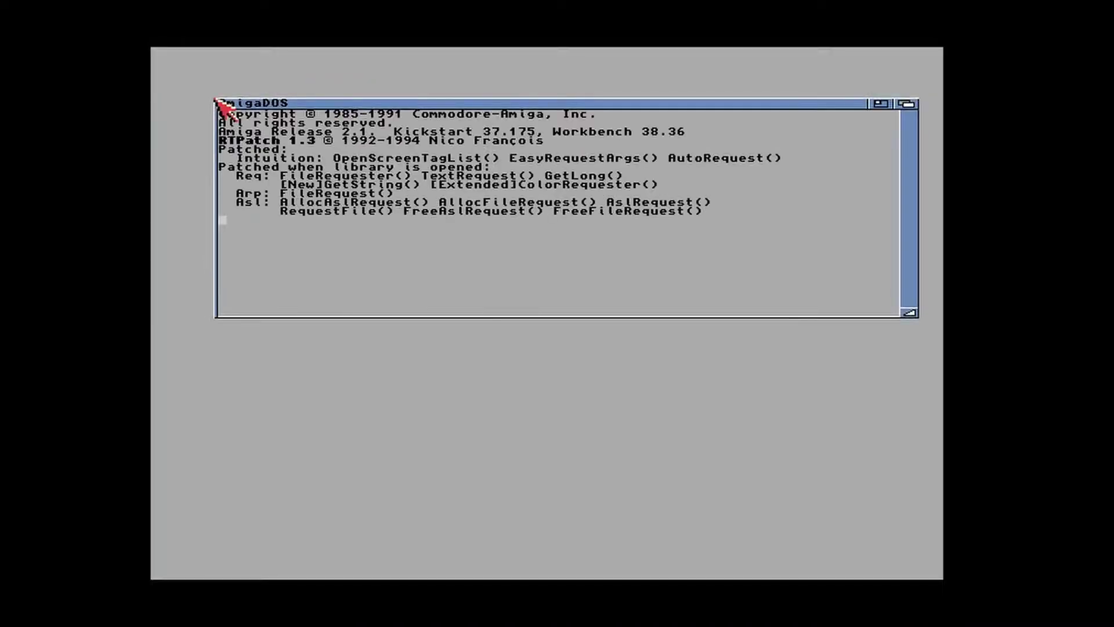
pyautogui.doubleClick(276, 215)
pyautogui.doubleClick(409, 210)
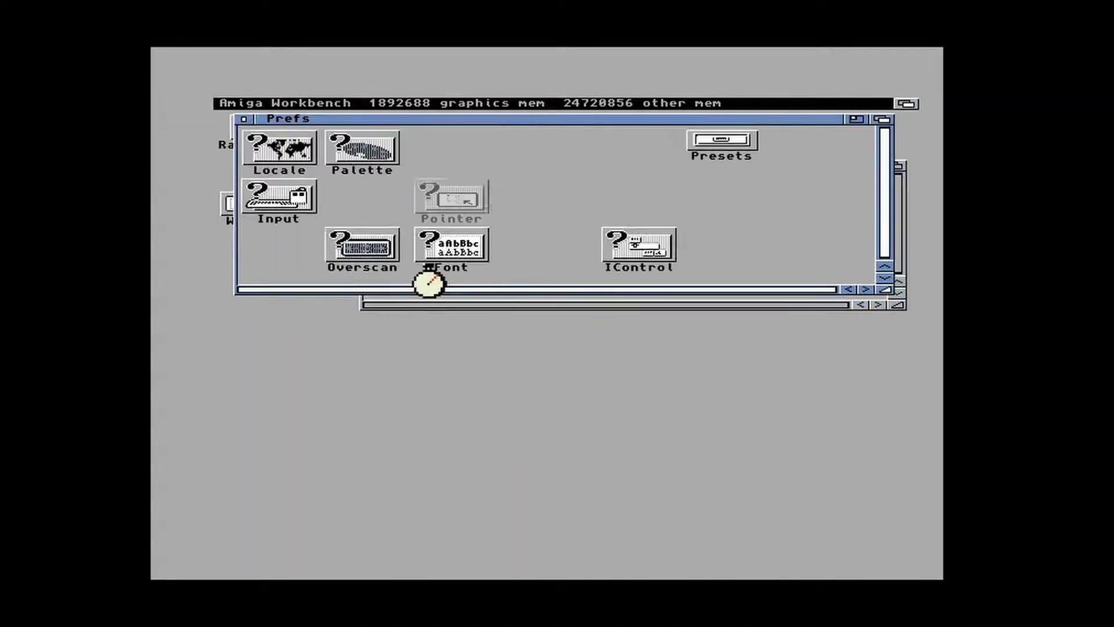
pyautogui.doubleClick(824, 191)
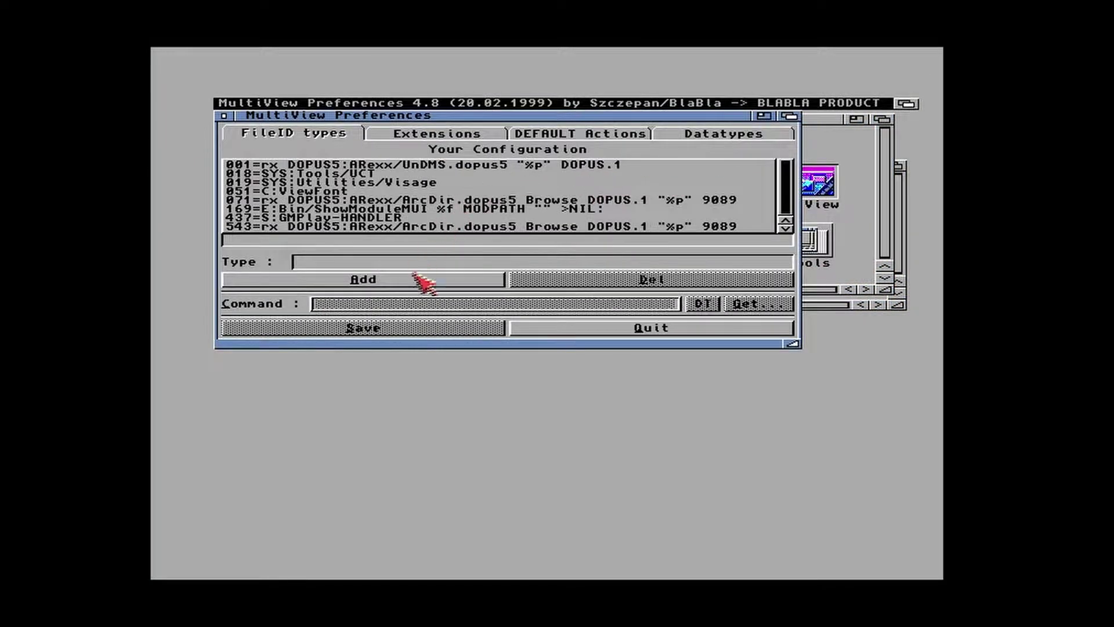
# Step: Start adding a FileID type to the MultiView configuration and browse the available file types down to the Amiga entries
pyautogui.click(424, 283)
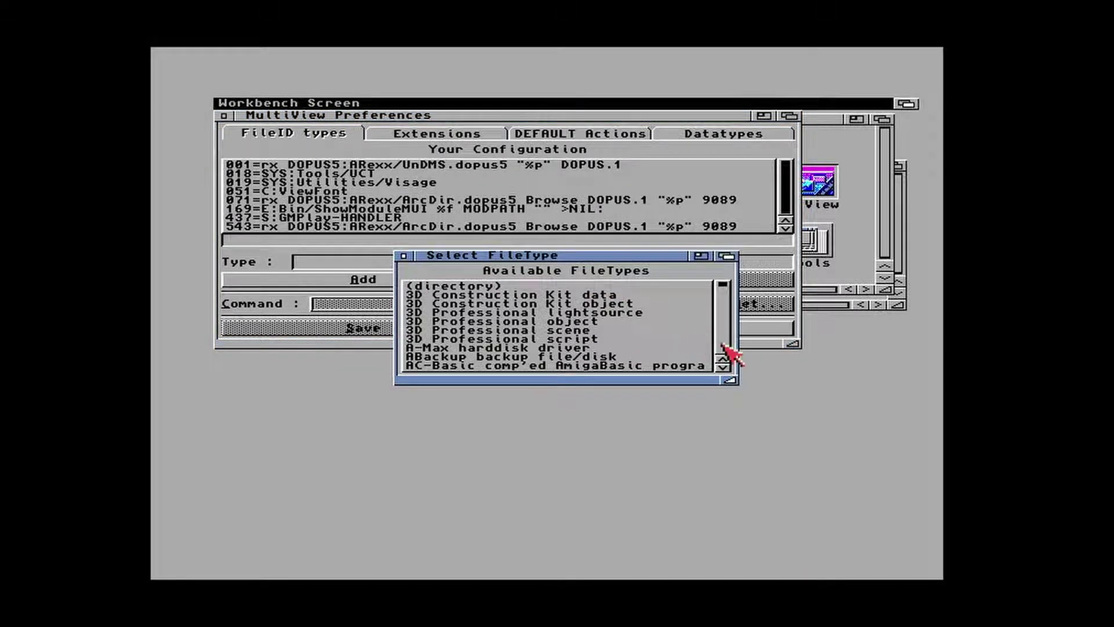
pyautogui.click(723, 346)
pyautogui.click(723, 345)
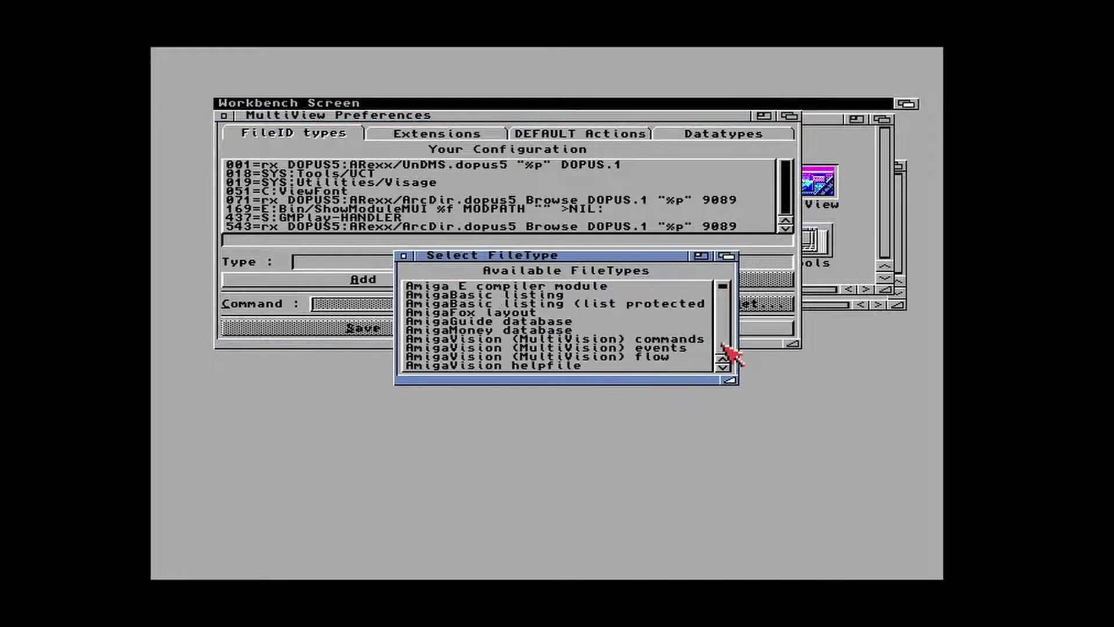
# Step: Add the AmigaGuide database file type to the configuration and set its command to Utilities/Amigaguide
pyautogui.click(566, 321)
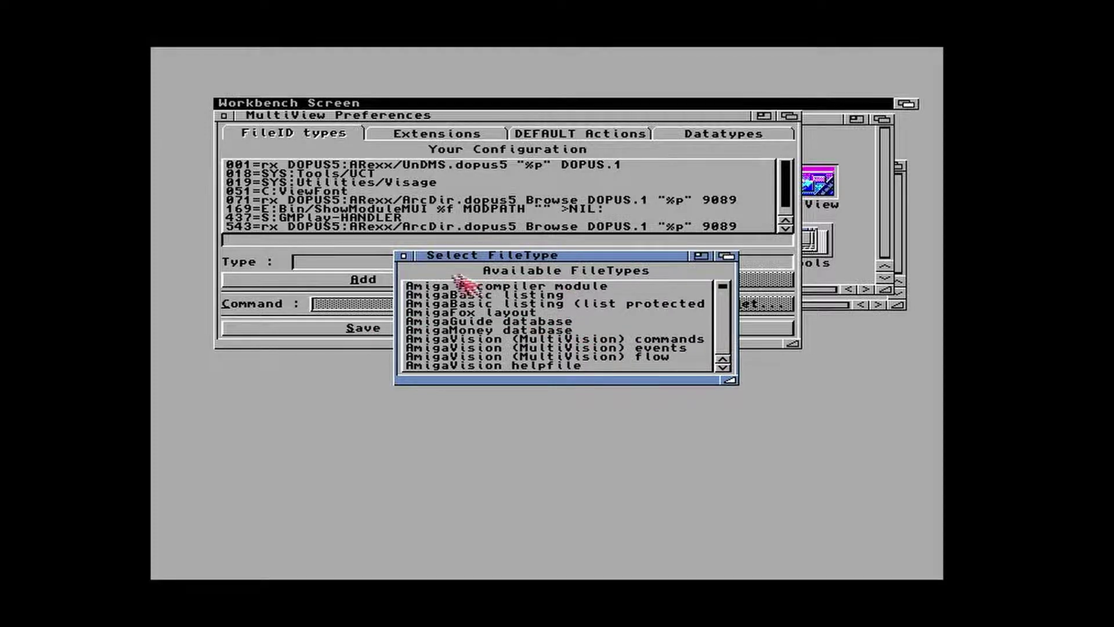
pyautogui.click(405, 256)
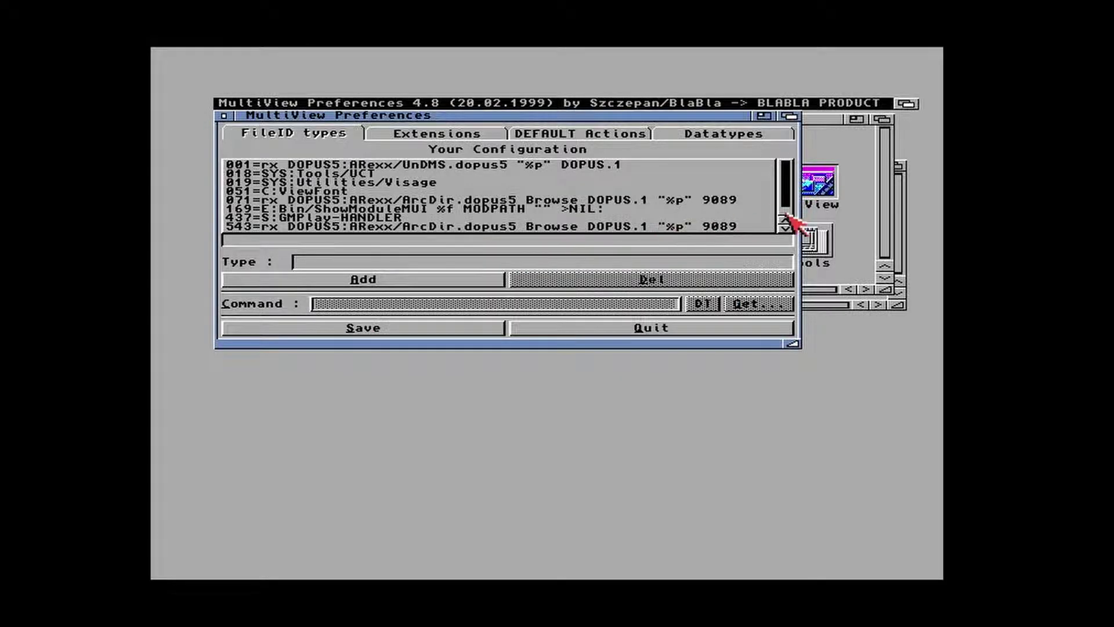
pyautogui.click(467, 226)
pyautogui.click(763, 304)
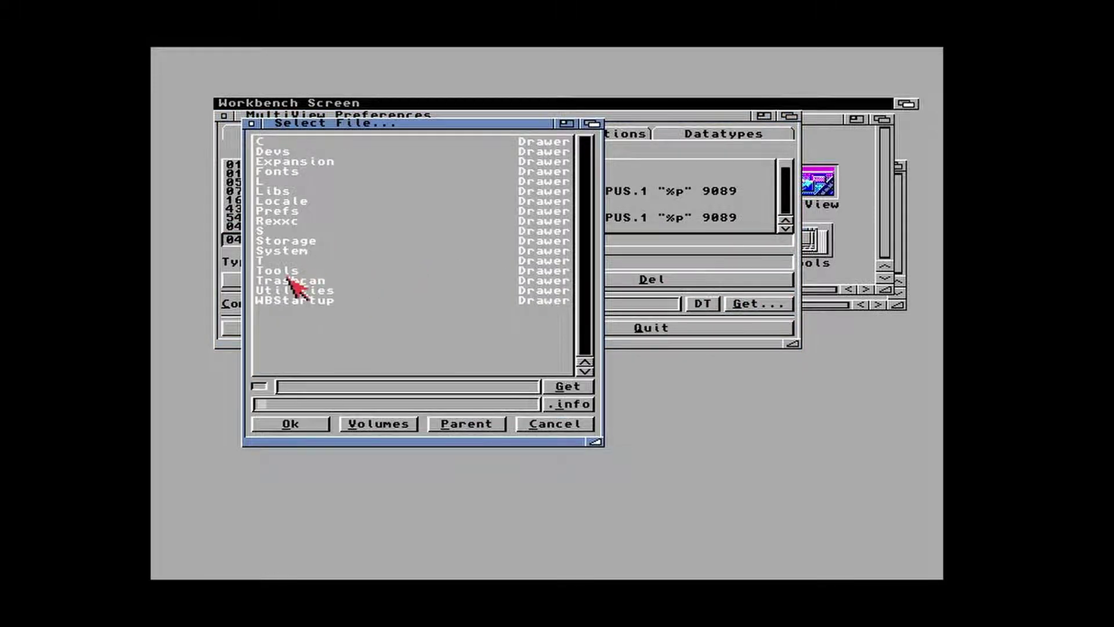
pyautogui.click(309, 290)
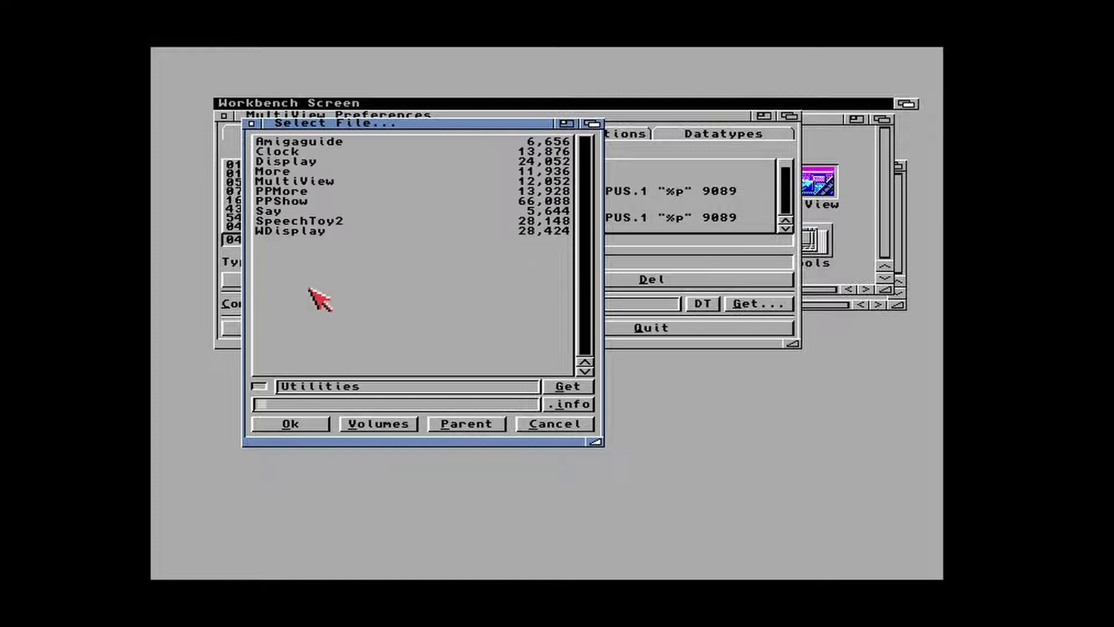
pyautogui.click(298, 142)
pyautogui.click(299, 141)
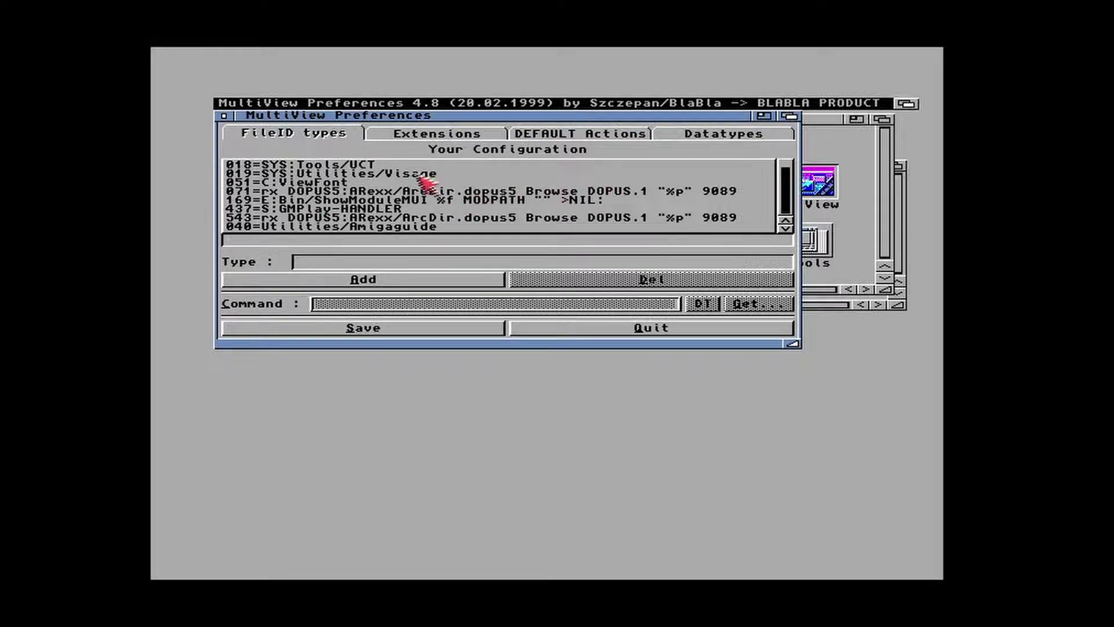
# Step: Set the command for the IFF picture/brush file type to SYS:Utilities/PPShow
pyautogui.click(784, 166)
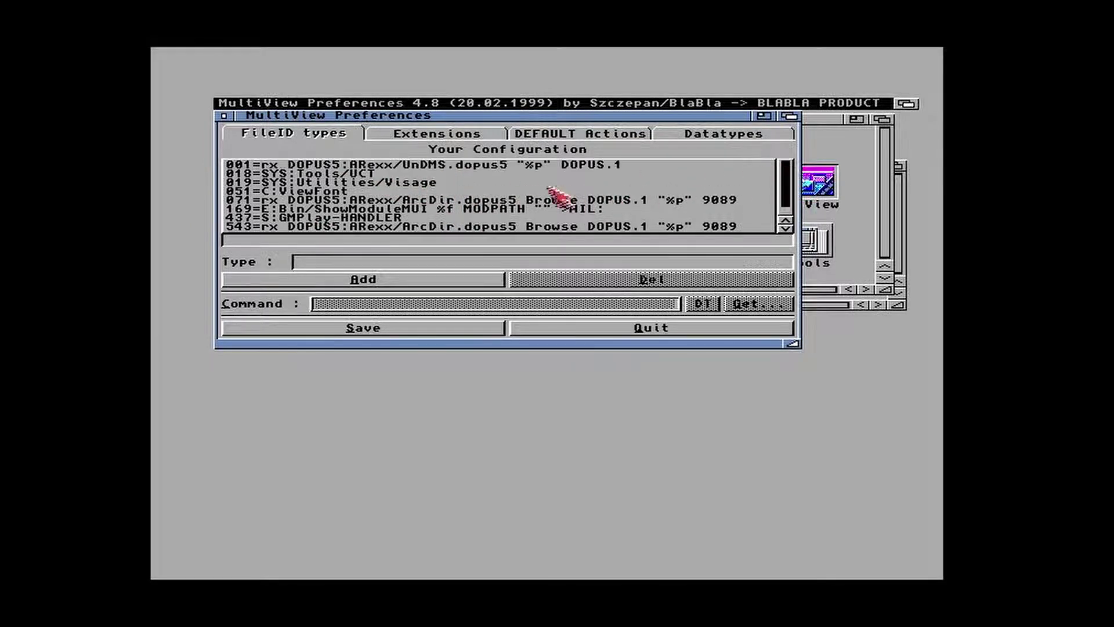
pyautogui.click(415, 182)
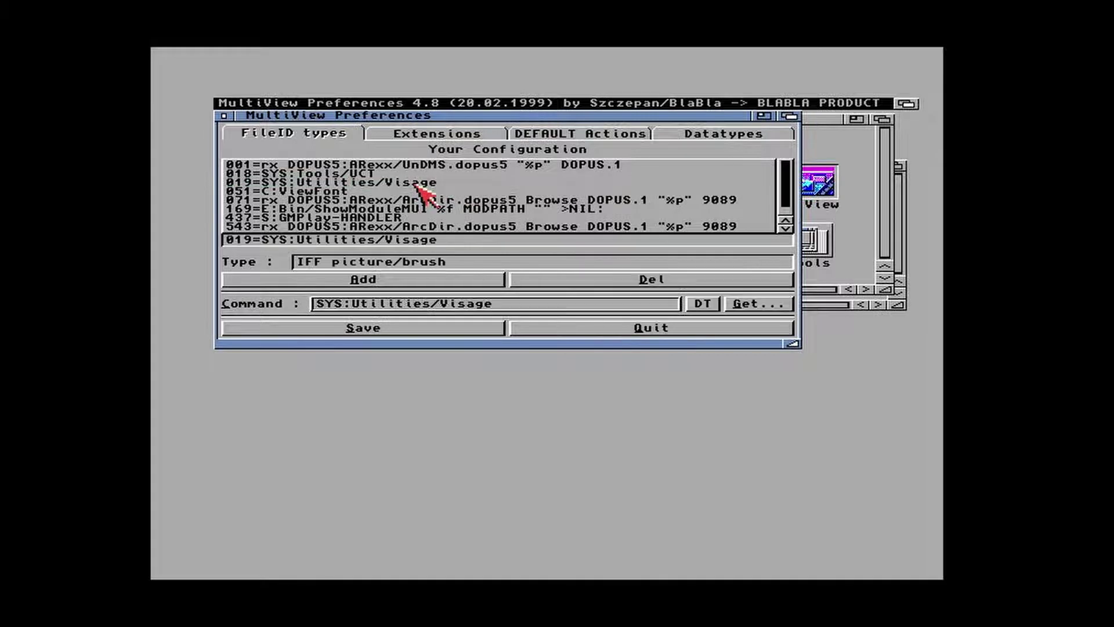
pyautogui.click(764, 307)
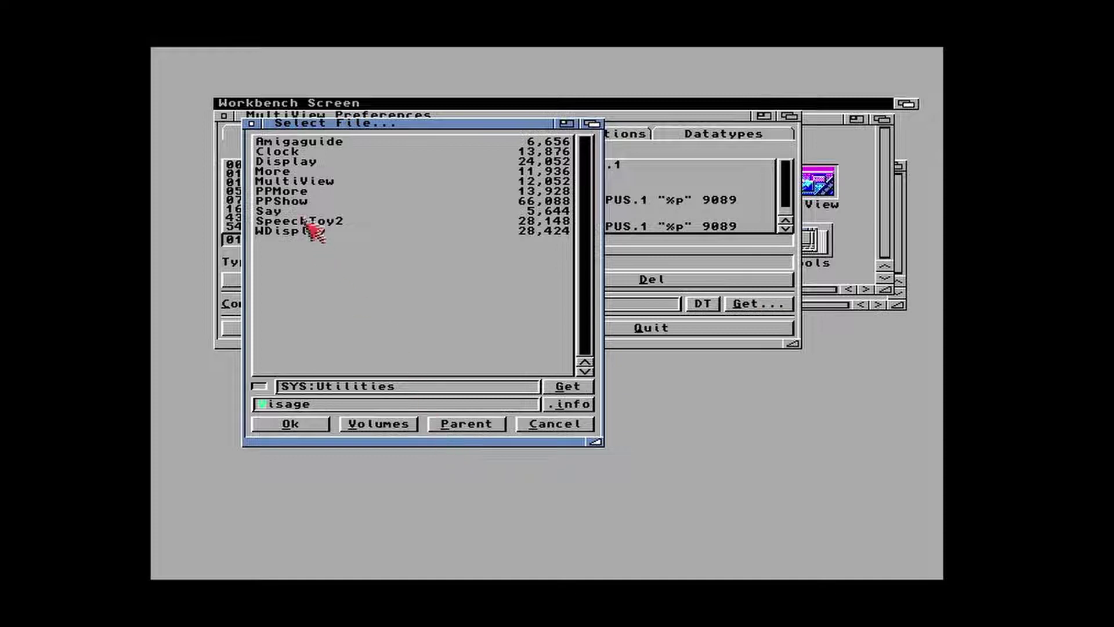
pyautogui.click(303, 201)
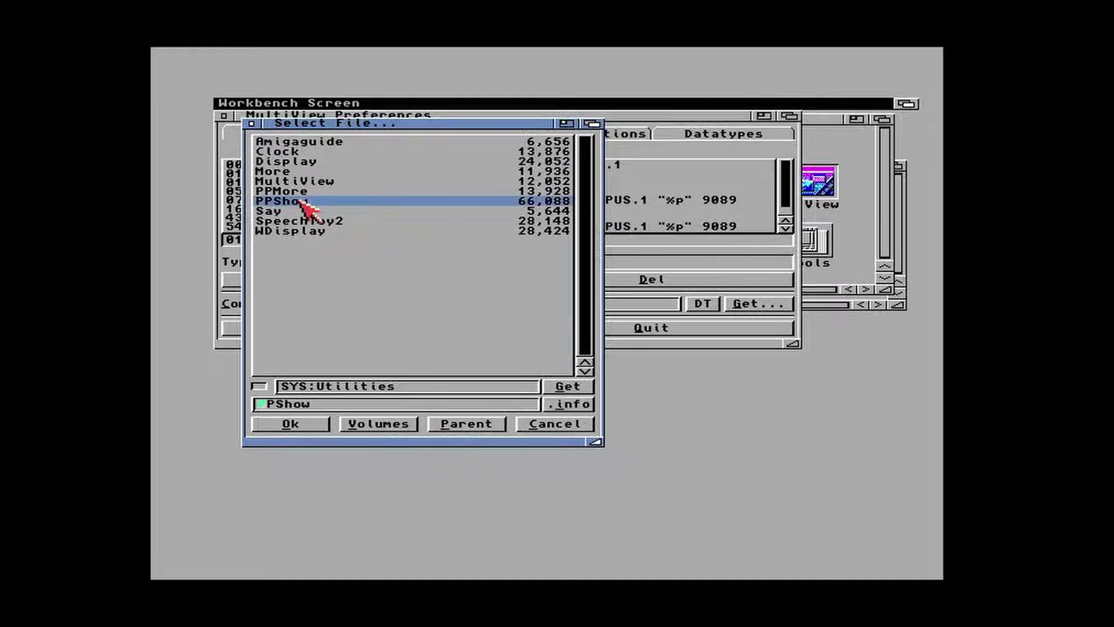
pyautogui.click(294, 423)
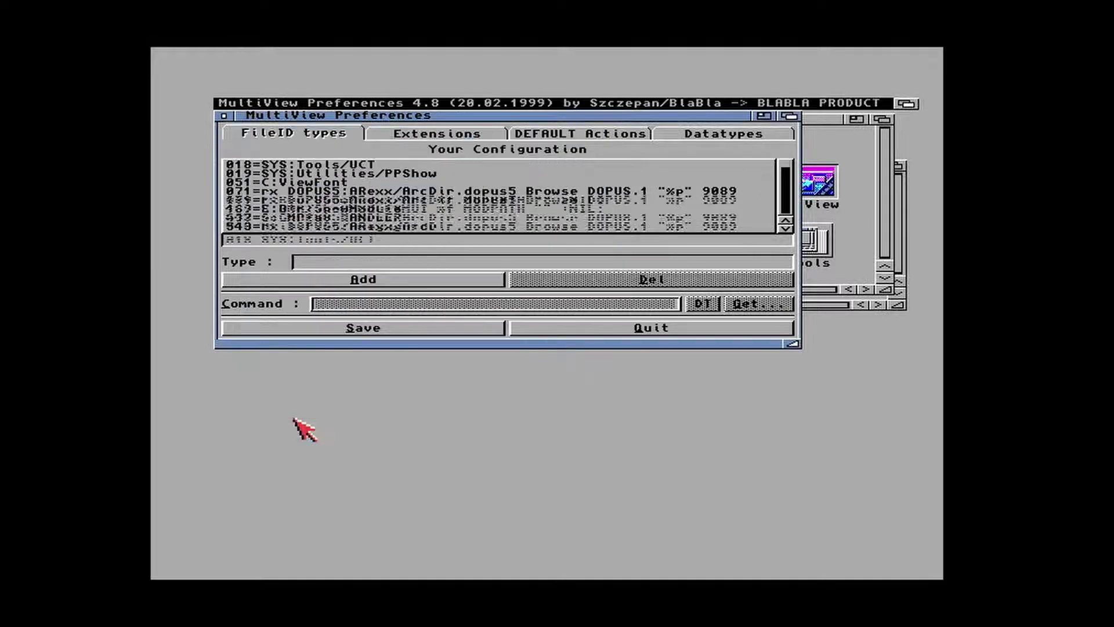
# Step: Set the DEFAULT3 default action to Workbench:Utilities/PPMore
pyautogui.click(579, 135)
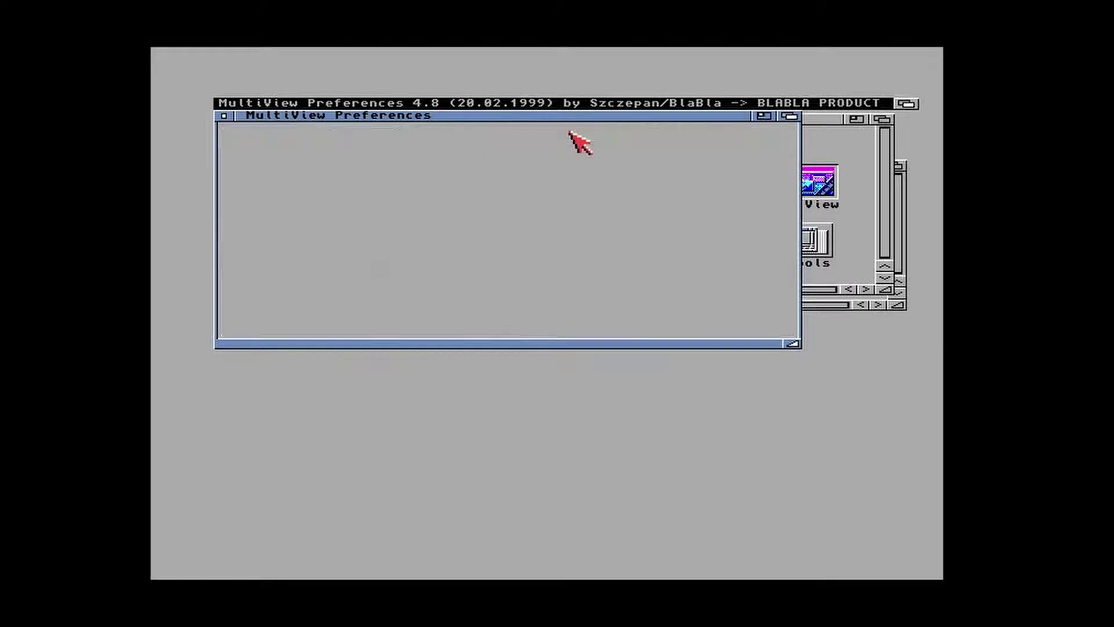
pyautogui.click(355, 165)
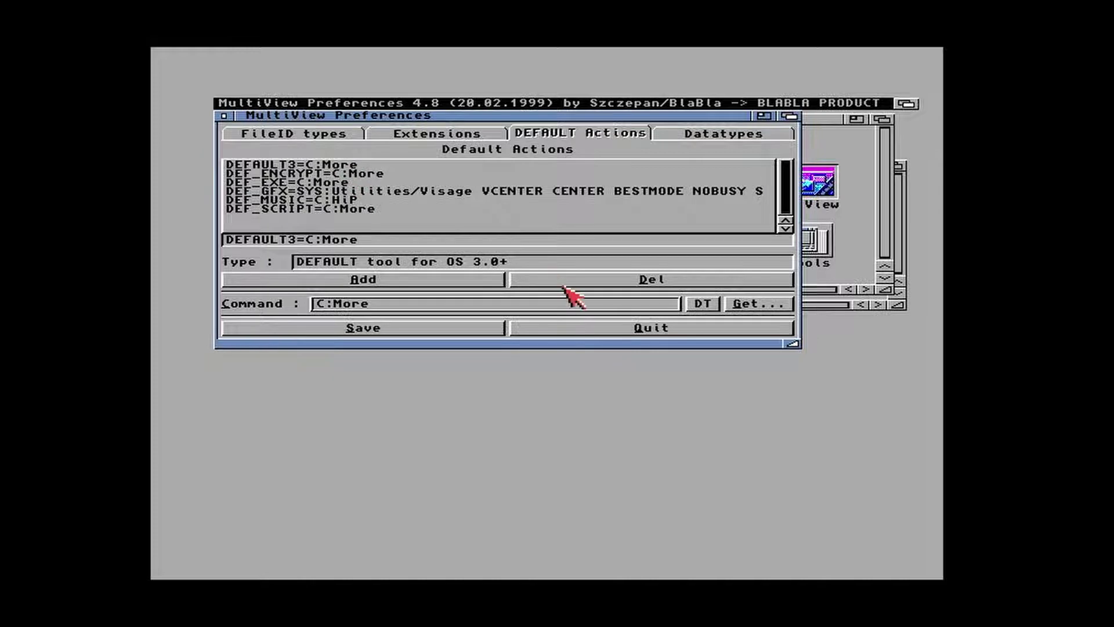
pyautogui.click(754, 304)
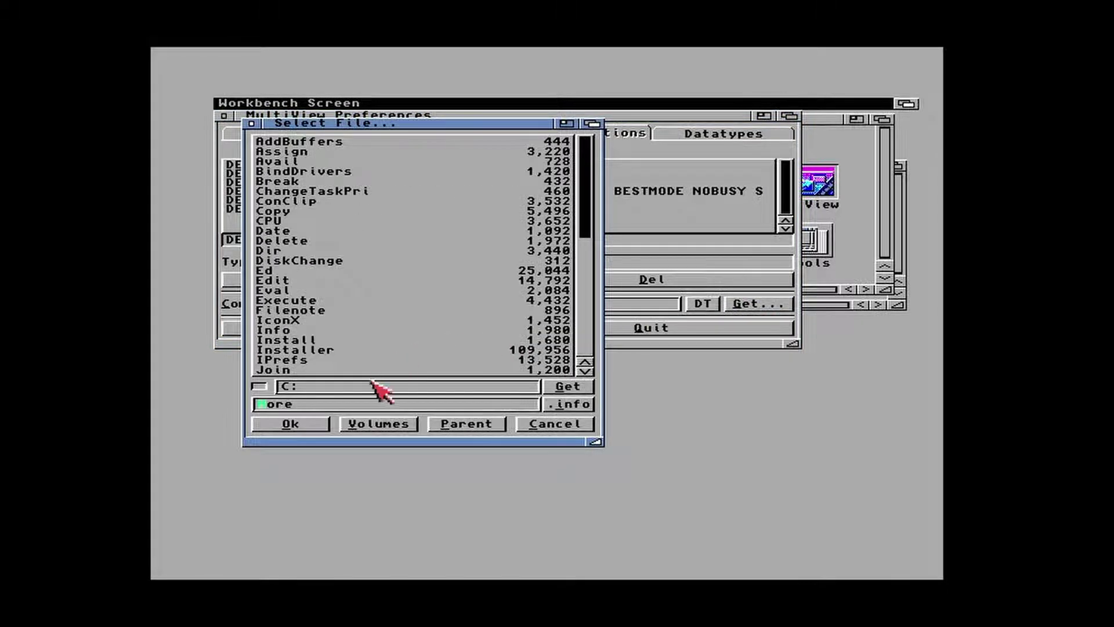
pyautogui.click(448, 425)
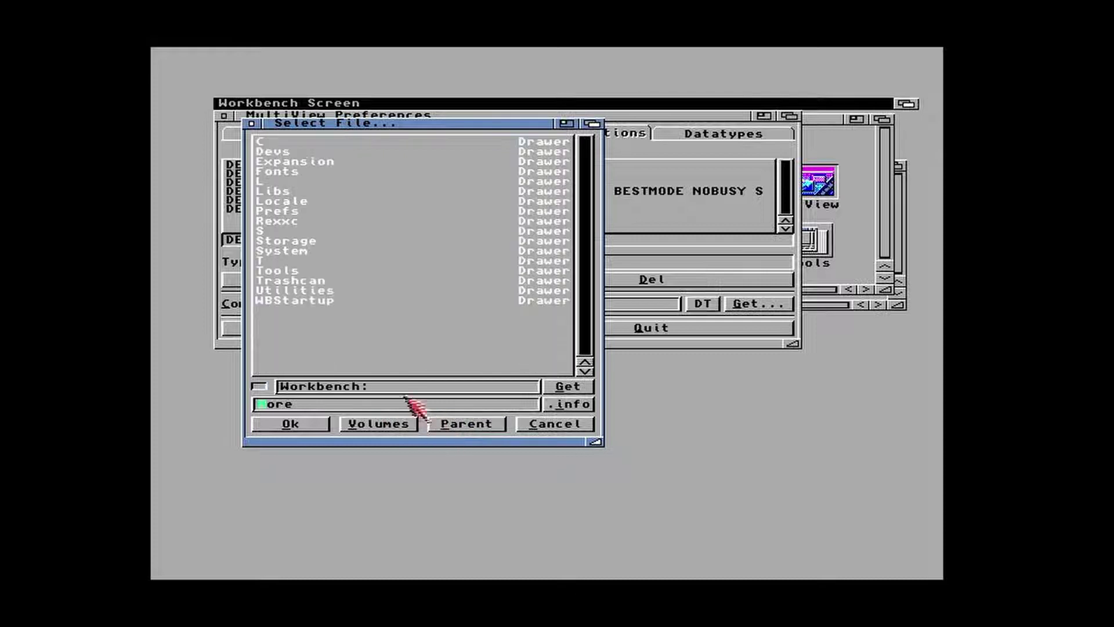
pyautogui.click(312, 292)
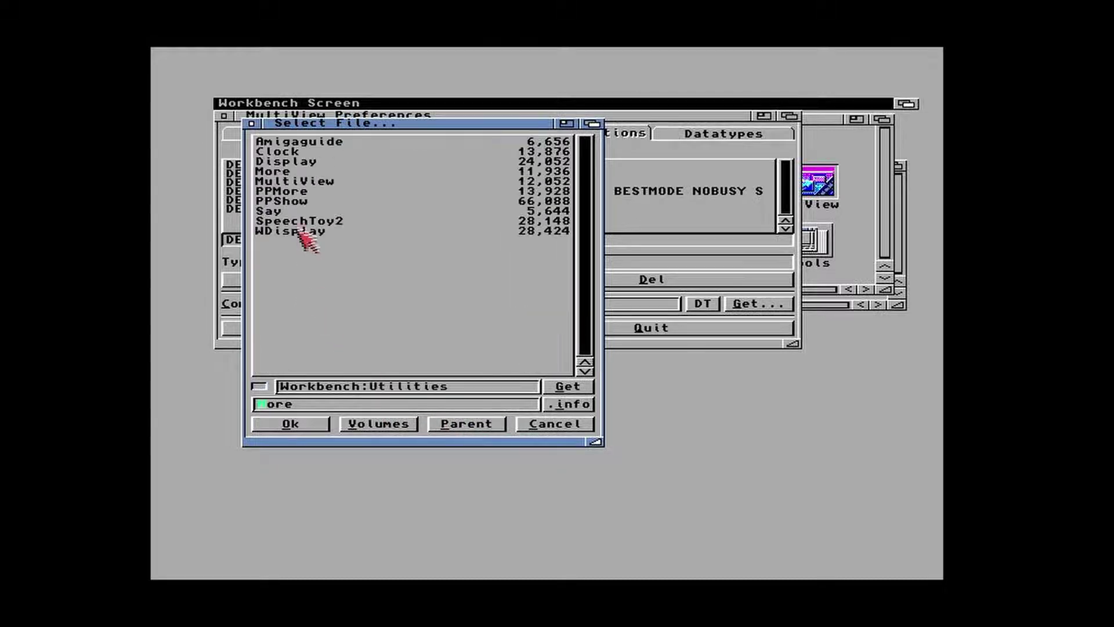
pyautogui.doubleClick(297, 195)
# Step: Set the DEF_EXE and DEF_ENCRYPT default actions to Workbench:Utilities/PPMore
pyautogui.click(308, 207)
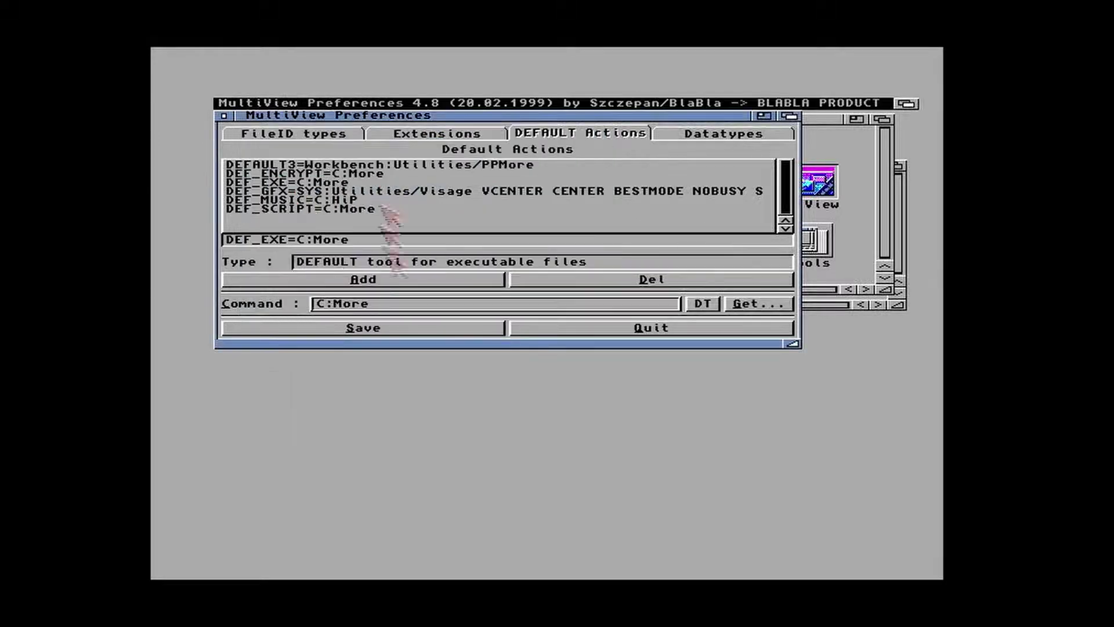
pyautogui.click(754, 304)
pyautogui.click(458, 426)
pyautogui.click(312, 291)
pyautogui.doubleClick(297, 196)
pyautogui.click(754, 304)
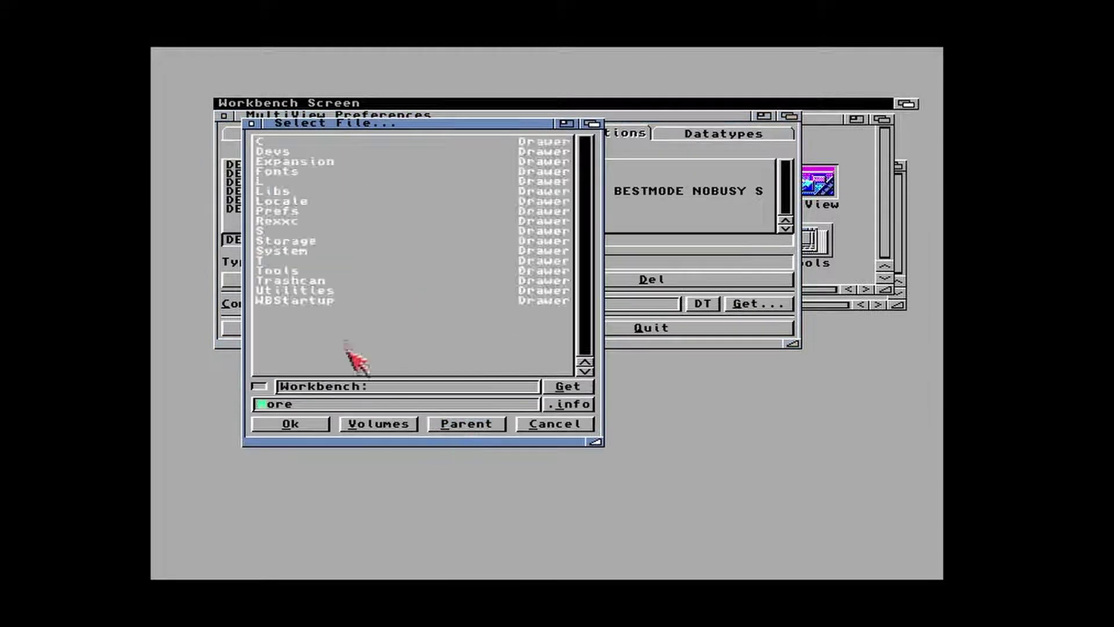
pyautogui.click(324, 291)
pyautogui.doubleClick(296, 196)
# Step: Set the DEF_SCRIPT default action to Workbench:Utilities/PPMore
pyautogui.click(365, 210)
pyautogui.click(754, 304)
pyautogui.click(458, 426)
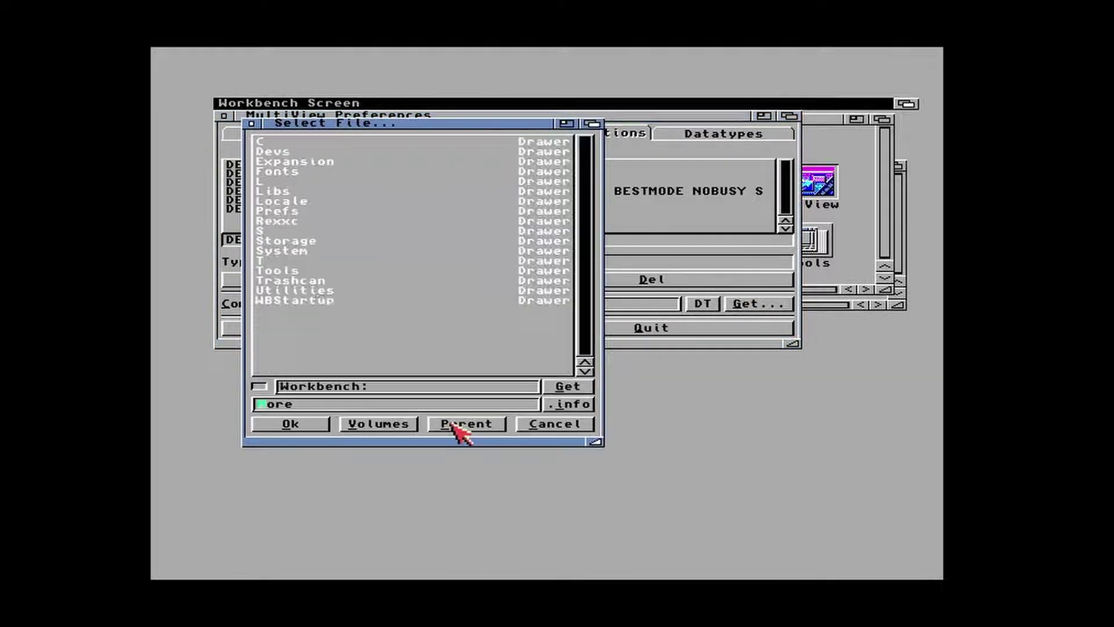
pyautogui.click(312, 292)
pyautogui.click(293, 195)
pyautogui.click(292, 195)
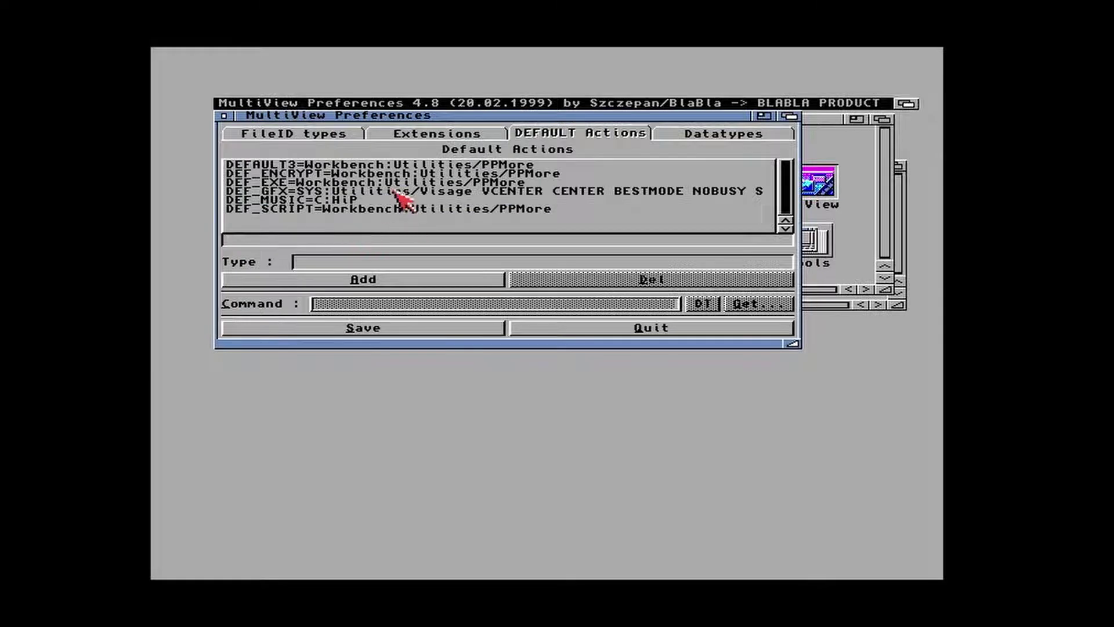
# Step: Set the DEF_GFX default action for graphics files to SYS:Utilities/PPShow
pyautogui.click(355, 192)
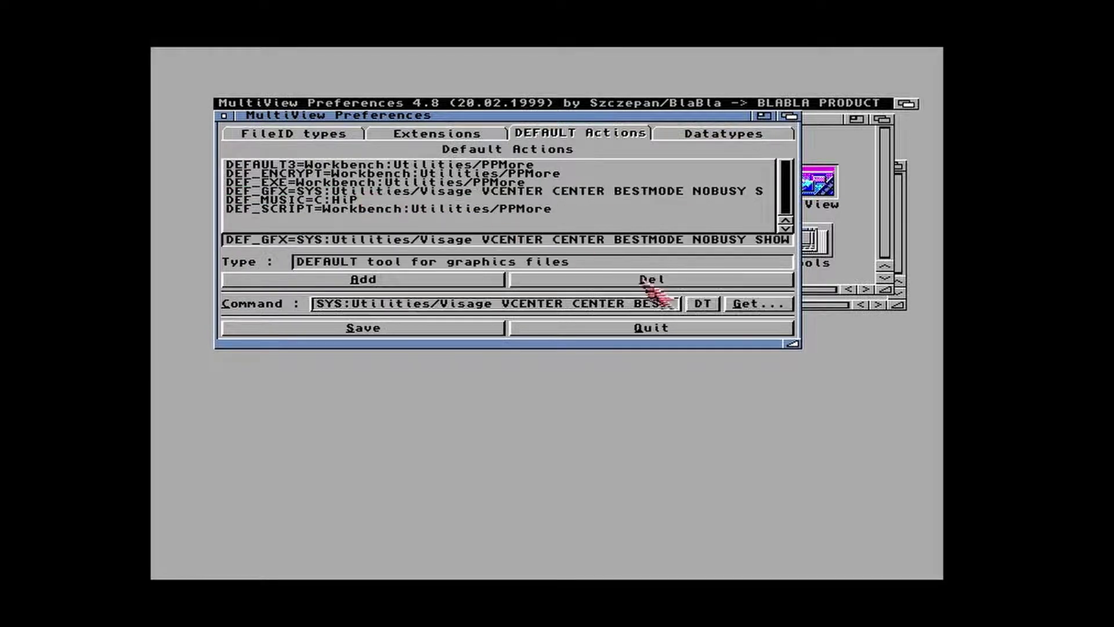
pyautogui.click(760, 305)
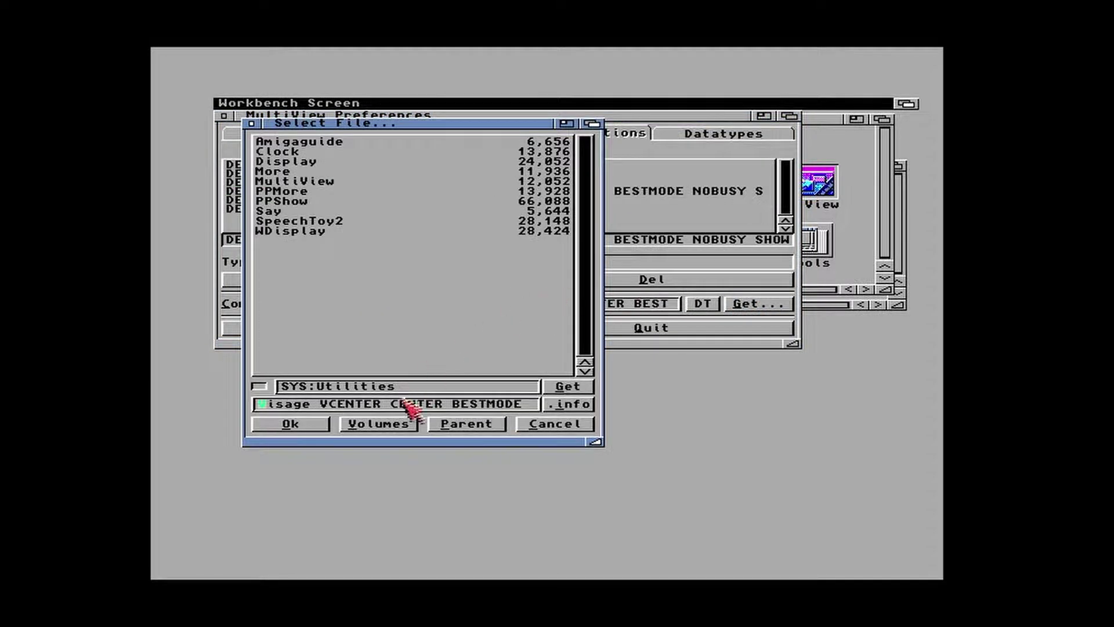
pyautogui.doubleClick(293, 201)
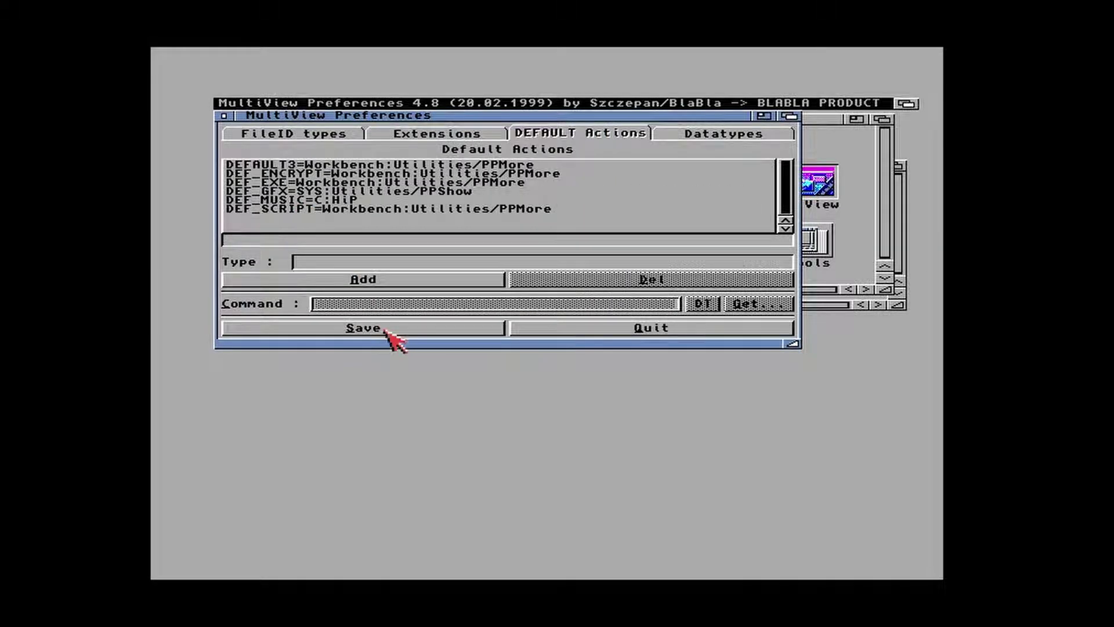
# Step: Save the MultiView preferences and quit, closing the remaining Prefs and Workbench windows as well
pyautogui.click(384, 329)
pyautogui.click(557, 330)
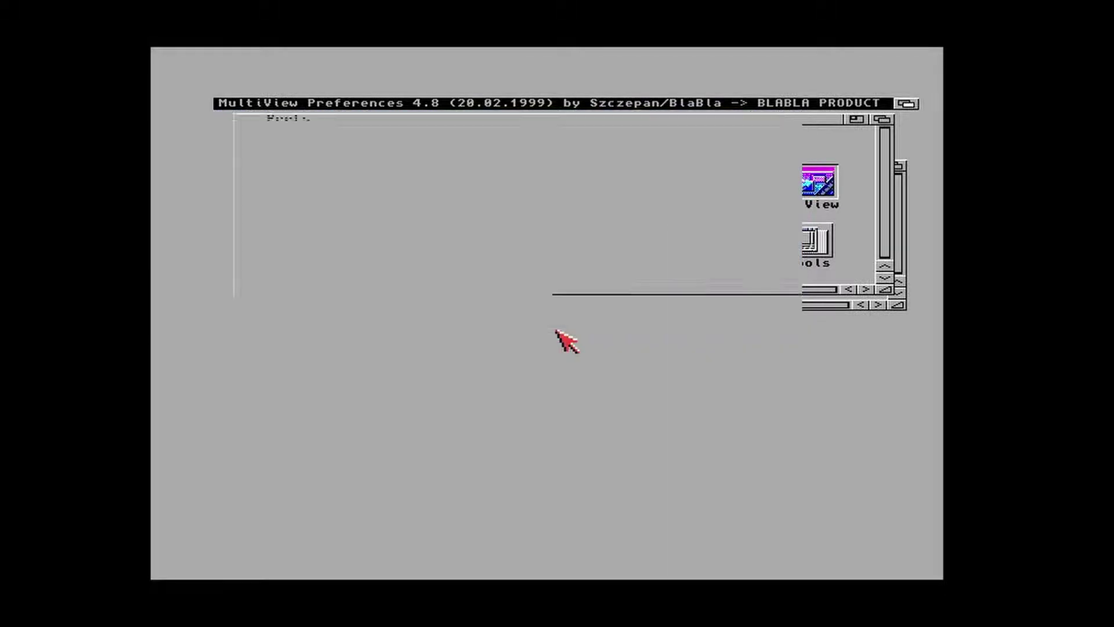
pyautogui.click(244, 119)
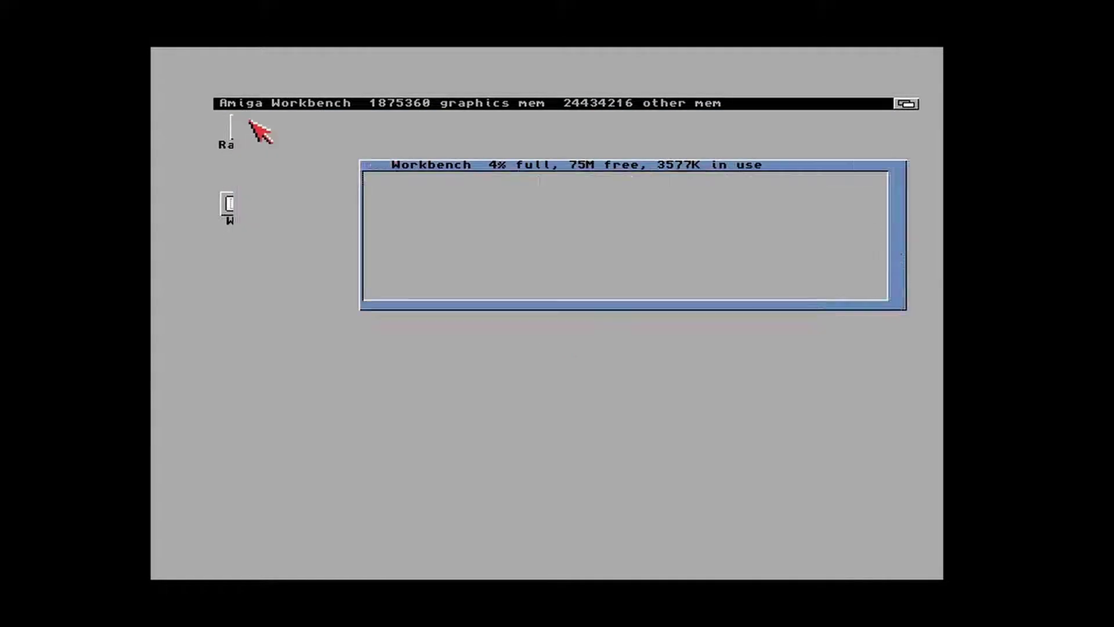
pyautogui.click(372, 166)
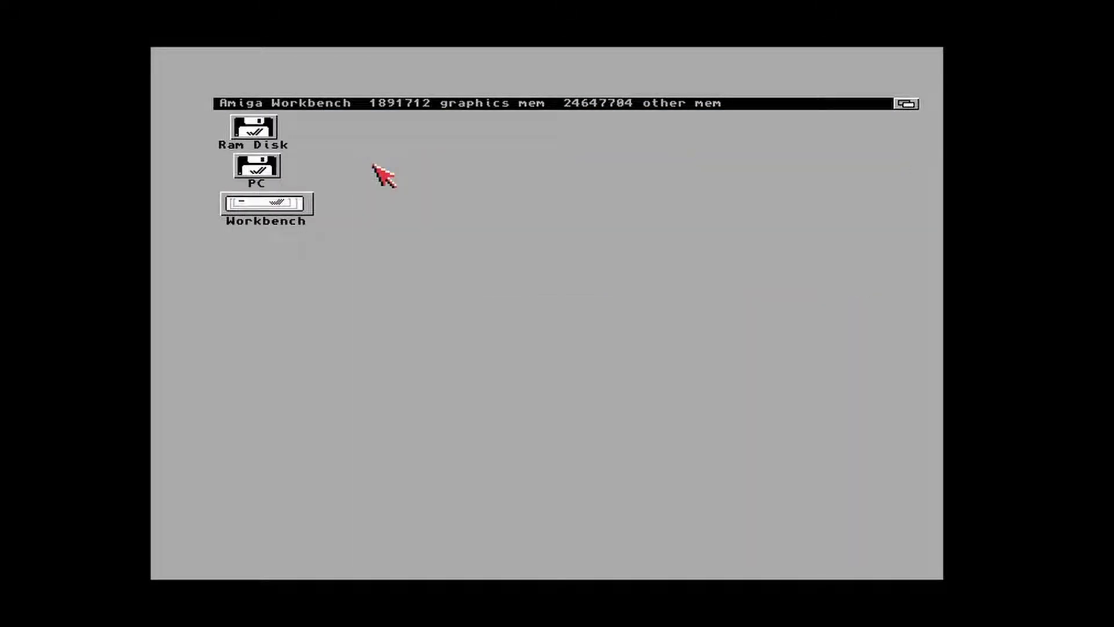
# Step: Run the 05-MagicMenu installer script from the 2.1 Installers drawer on the PC disk, with its output window enlarged
pyautogui.doubleClick(254, 166)
pyautogui.doubleClick(357, 225)
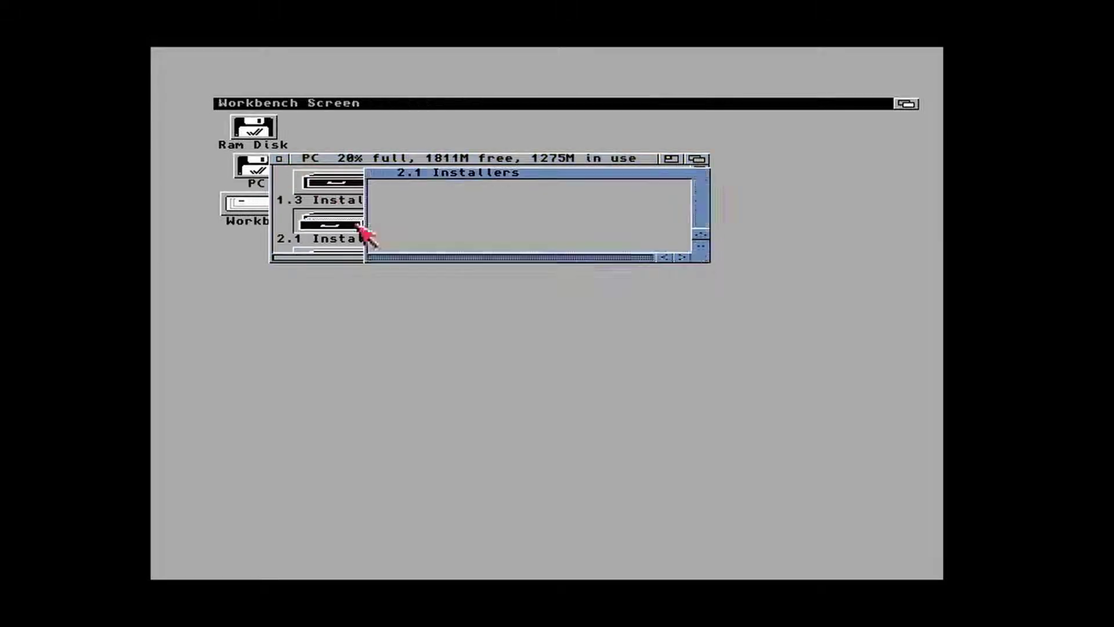
pyautogui.click(611, 257)
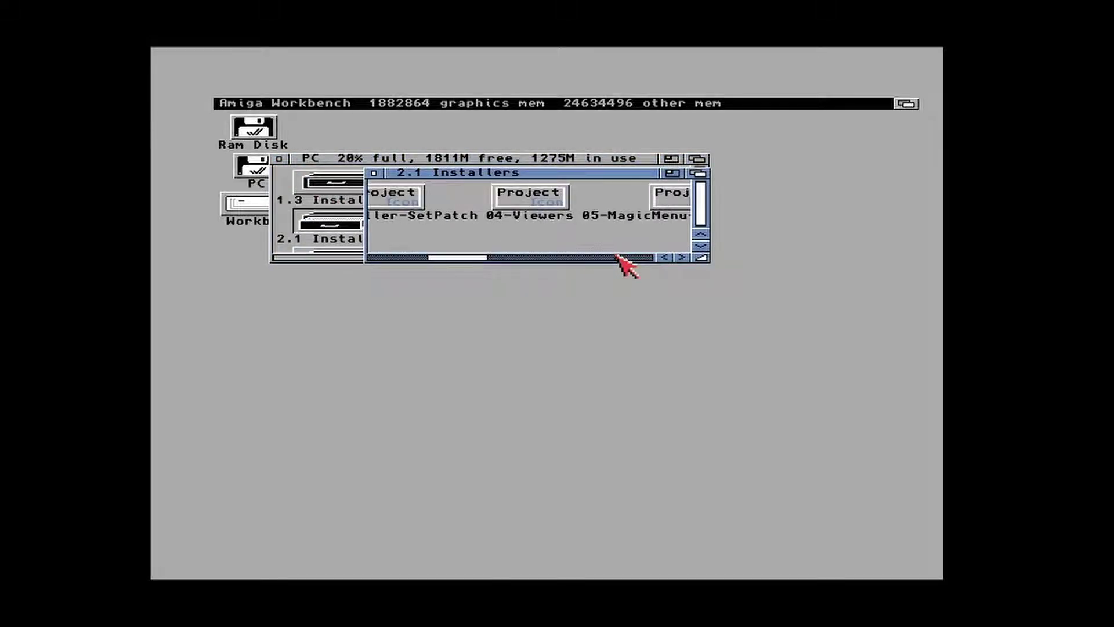
pyautogui.doubleClick(658, 200)
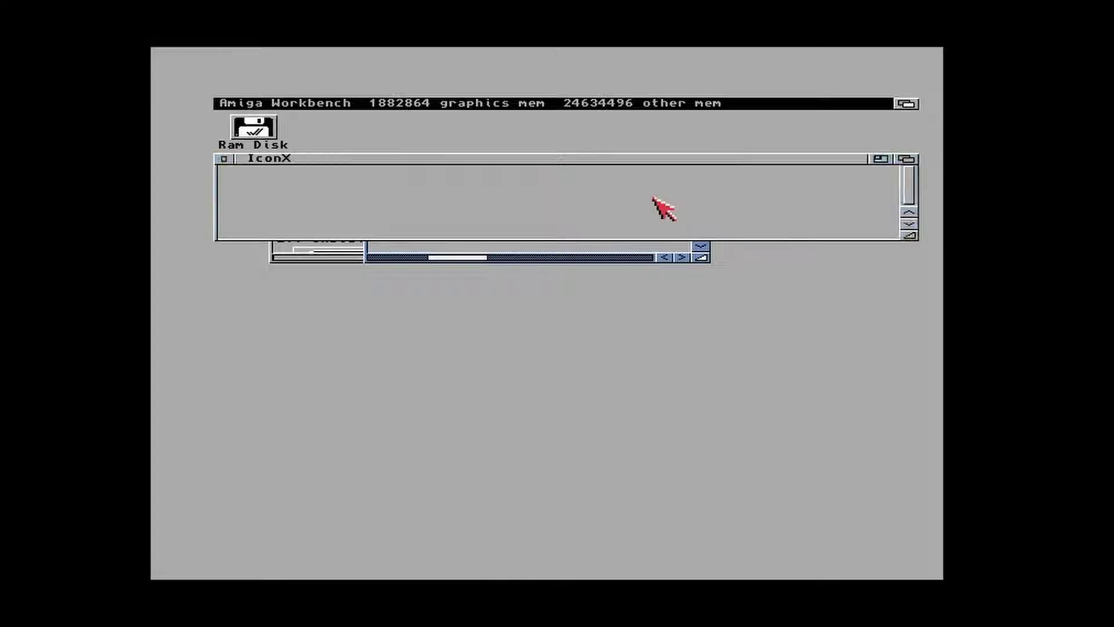
pyautogui.click(886, 159)
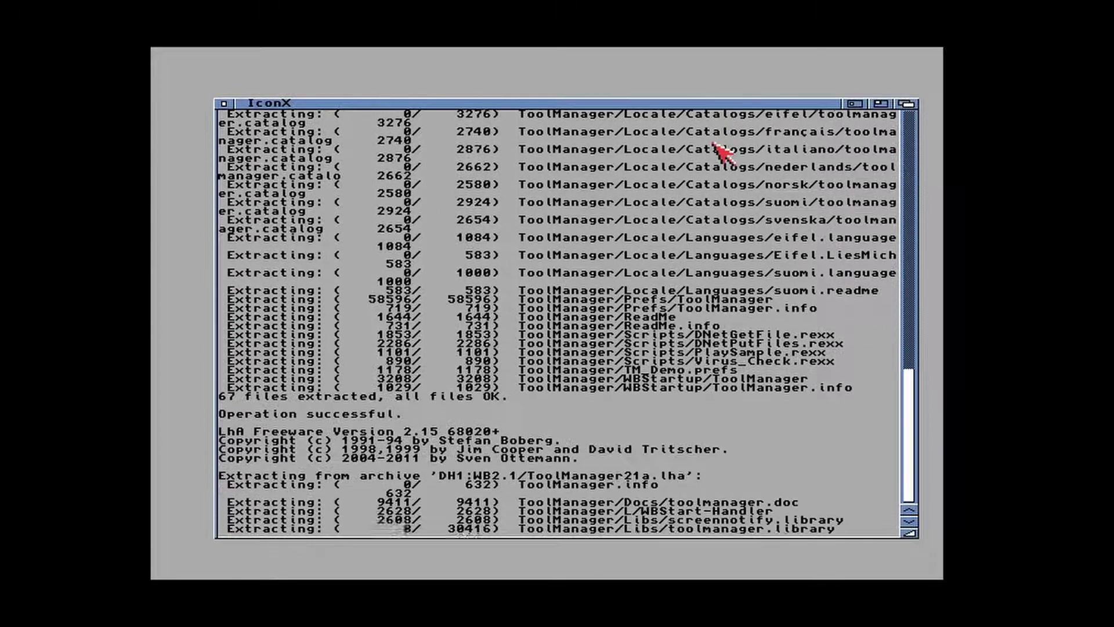
# Step: Open the 020 drawer inside MagicMenu on the Ram Disk, placing the drawer windows in the lower part of the desktop
pyautogui.doubleClick(267, 132)
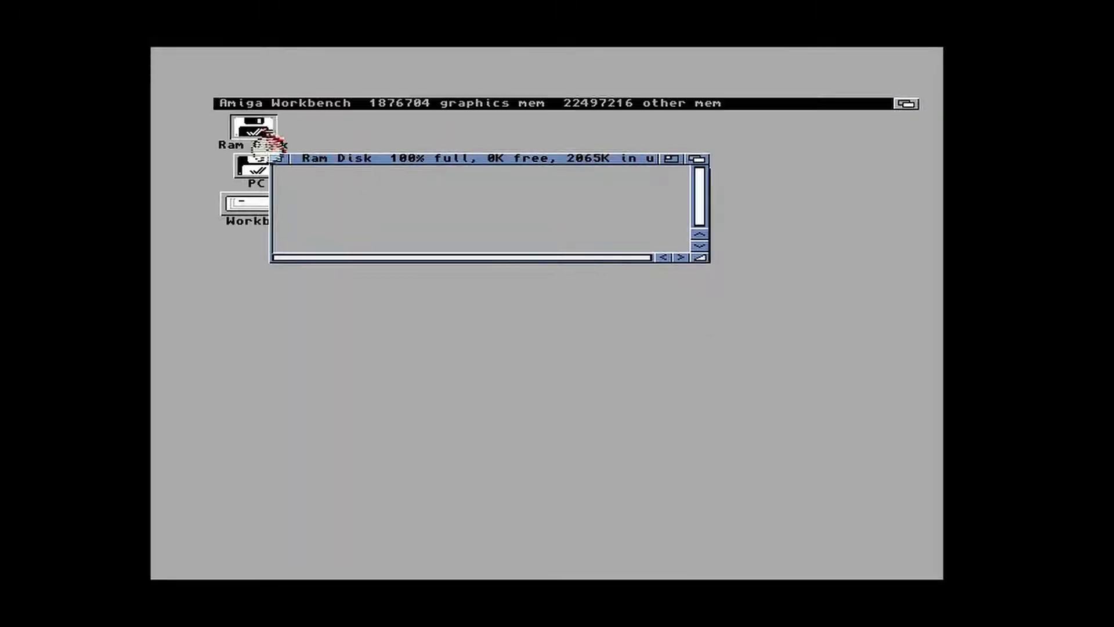
pyautogui.moveTo(328, 163); pyautogui.dragTo(453, 466)
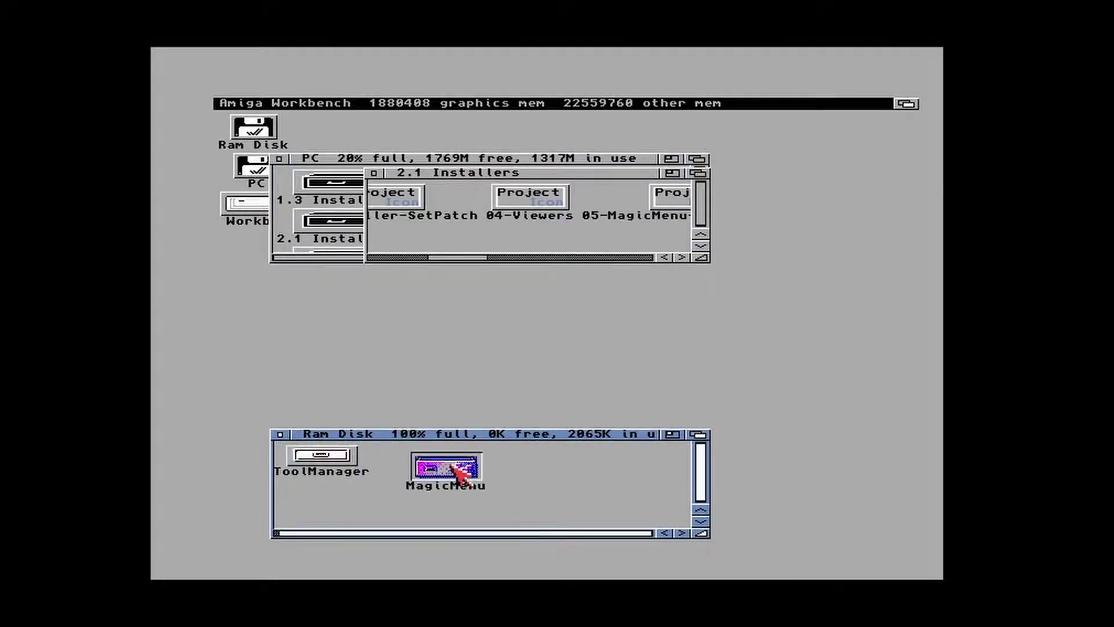
pyautogui.doubleClick(456, 467)
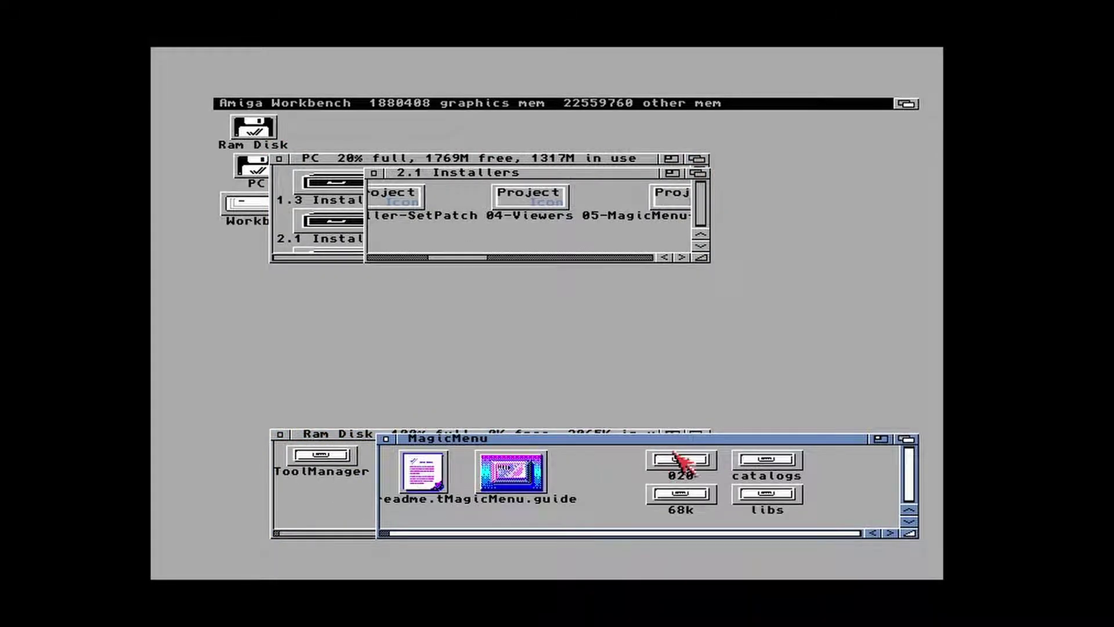
pyautogui.doubleClick(692, 466)
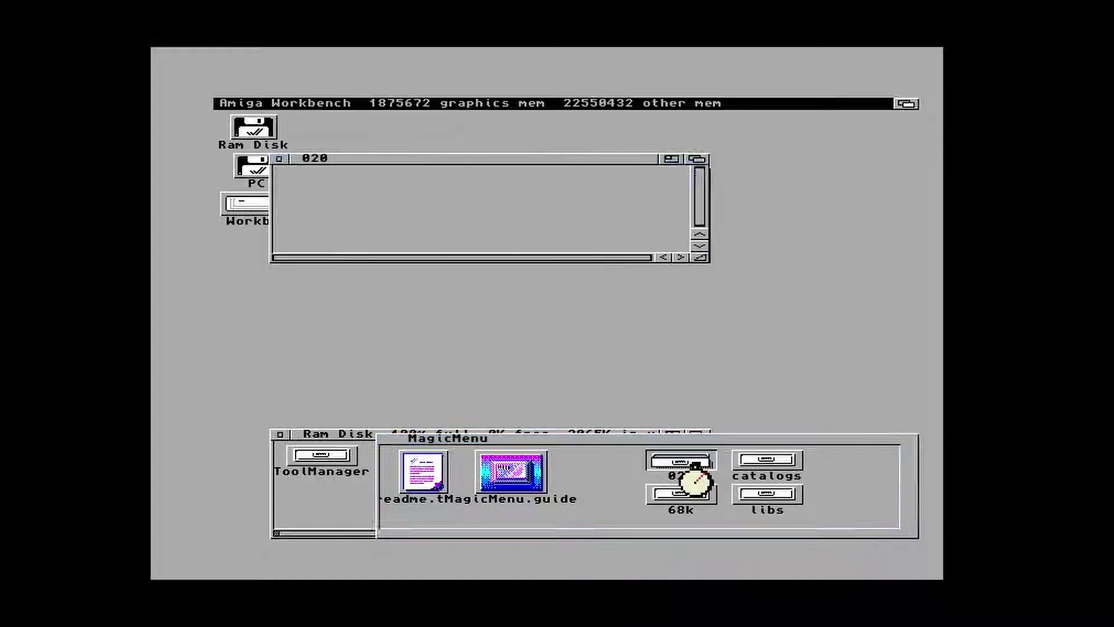
pyautogui.moveTo(450, 223); pyautogui.dragTo(464, 376)
# Step: Copy MagicMenu from the 020 drawer into the Workbench disk's WBStartup drawer, closing WBStartup when done
pyautogui.doubleClick(239, 204)
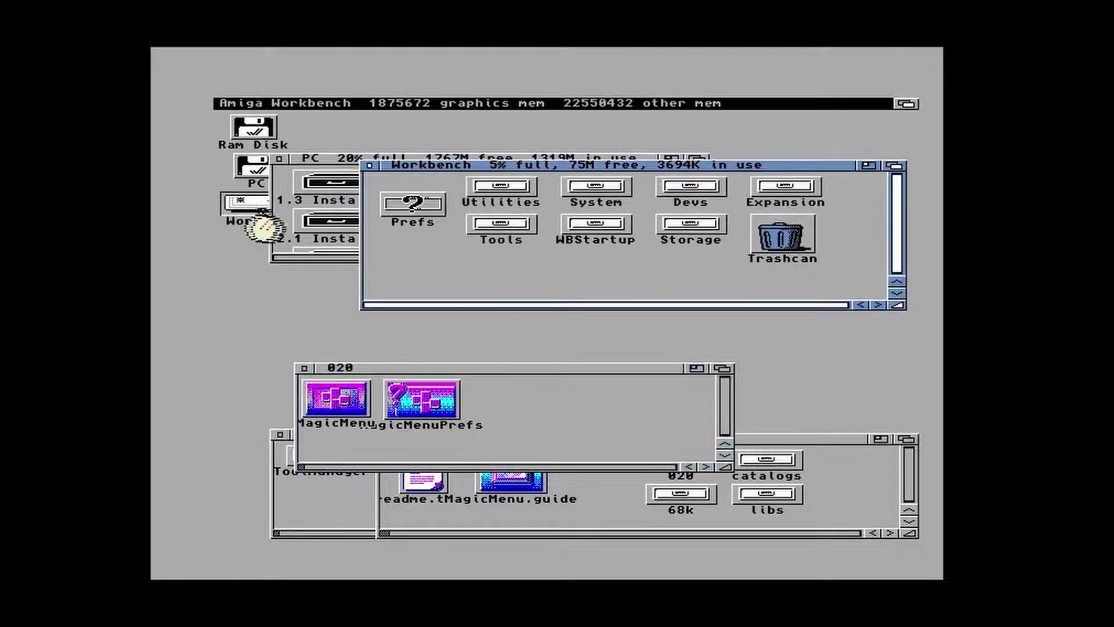
pyautogui.doubleClick(574, 241)
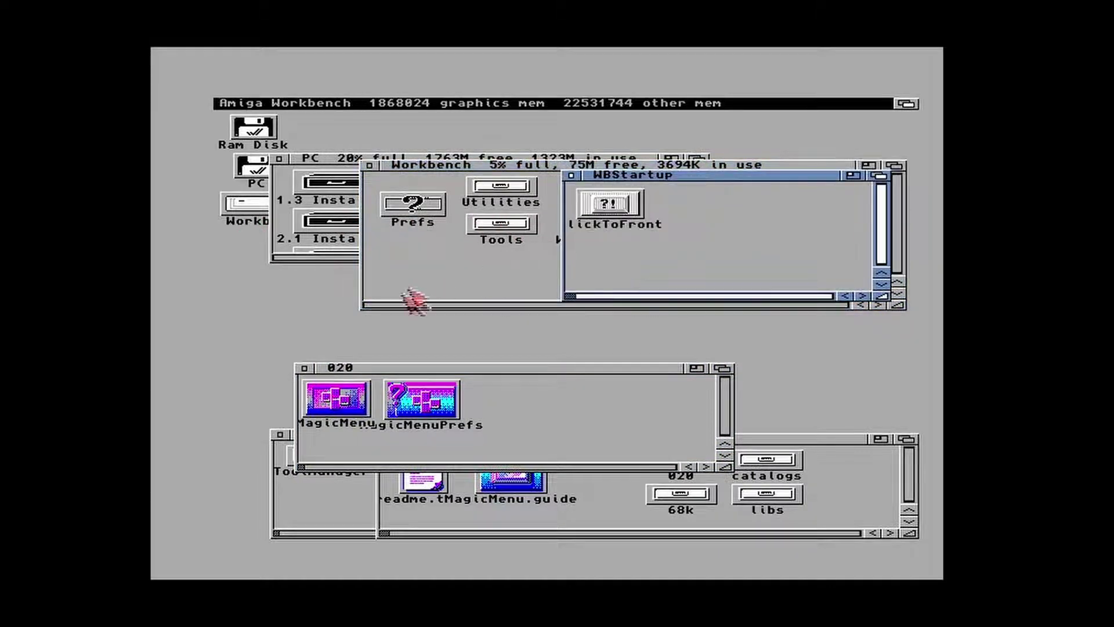
pyautogui.moveTo(339, 393); pyautogui.dragTo(713, 203)
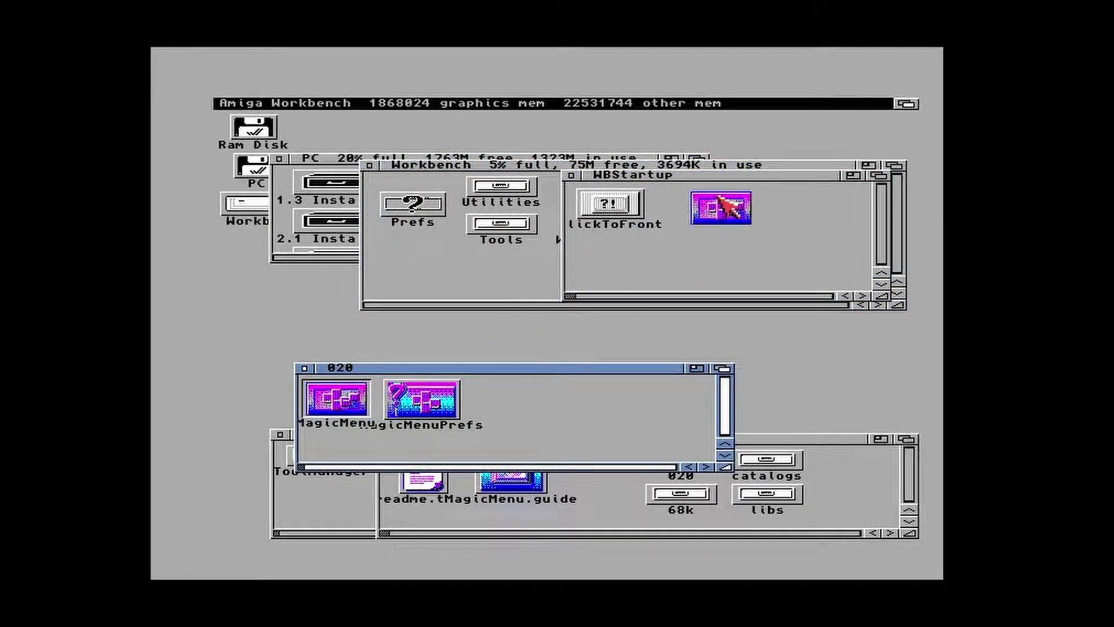
pyautogui.click(571, 175)
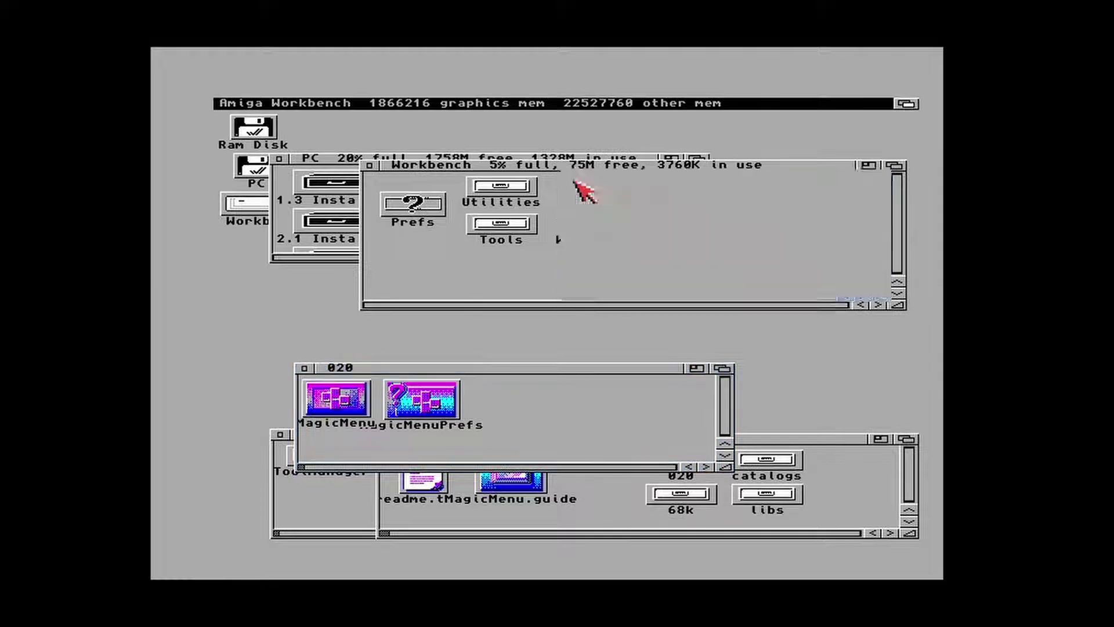
# Step: Copy MagicMenuPrefs from the 020 drawer into the Prefs drawer, closing the Prefs, 020 and MagicMenu windows when done
pyautogui.doubleClick(414, 208)
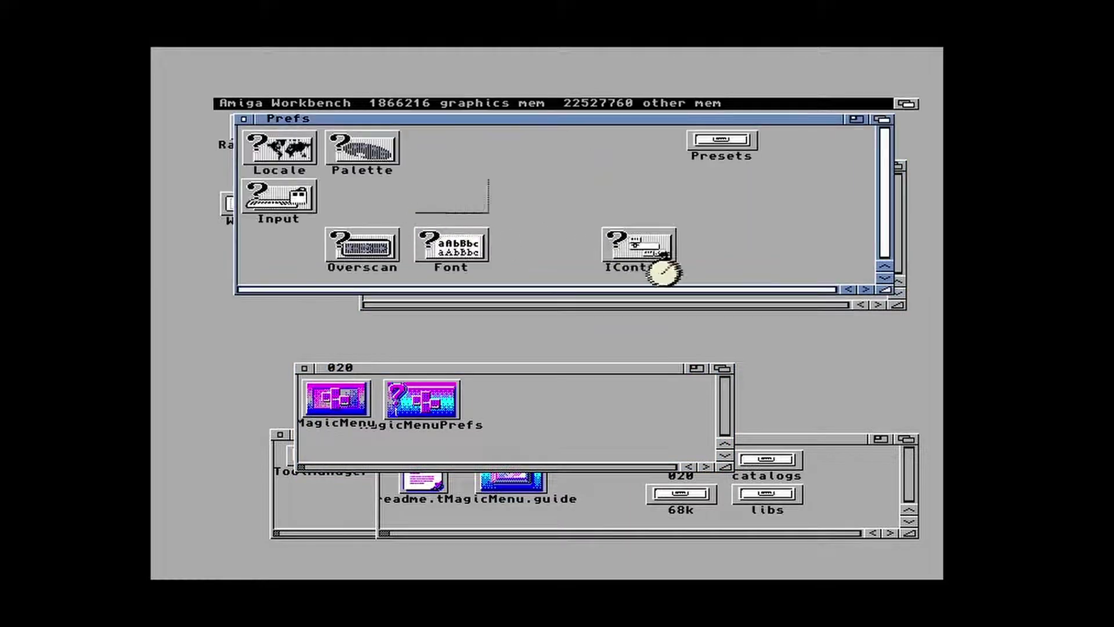
pyautogui.moveTo(437, 407); pyautogui.dragTo(733, 255)
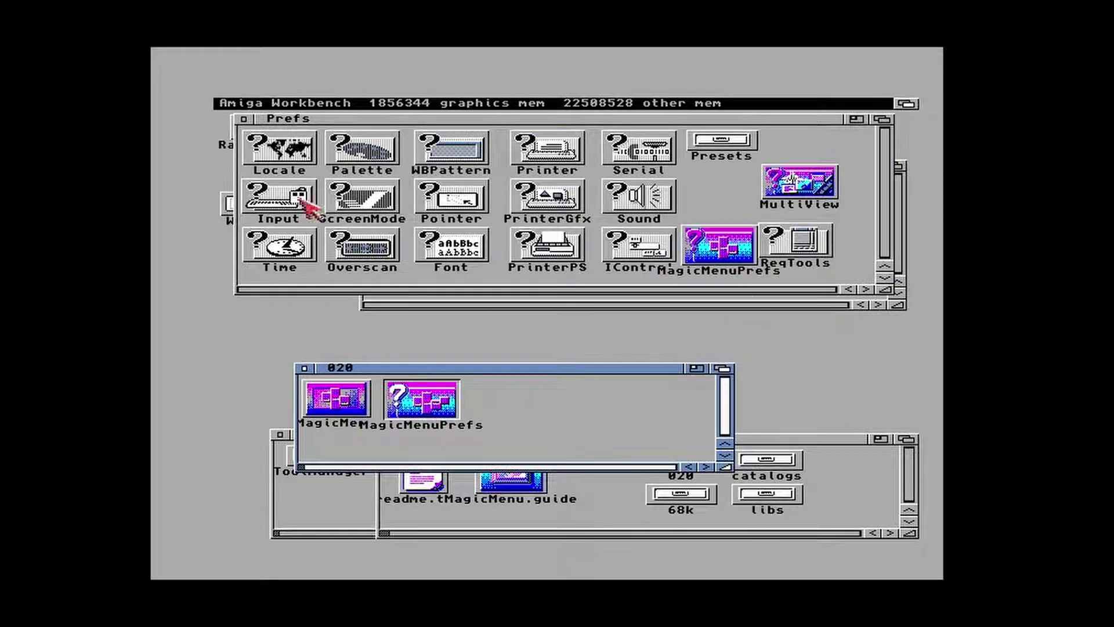
pyautogui.click(243, 119)
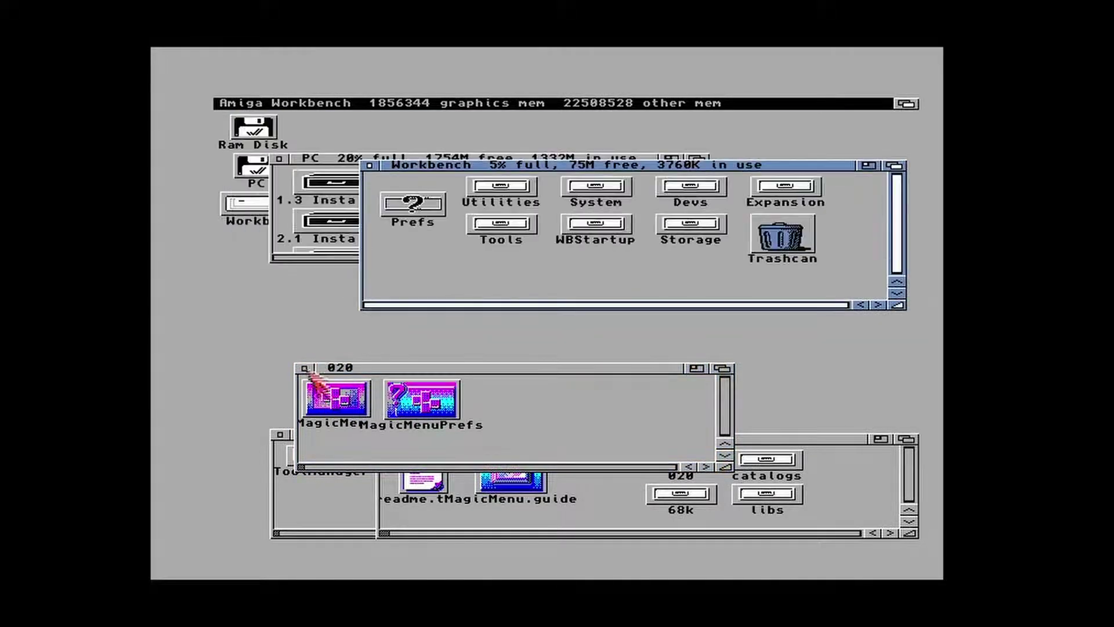
pyautogui.click(304, 368)
pyautogui.click(387, 439)
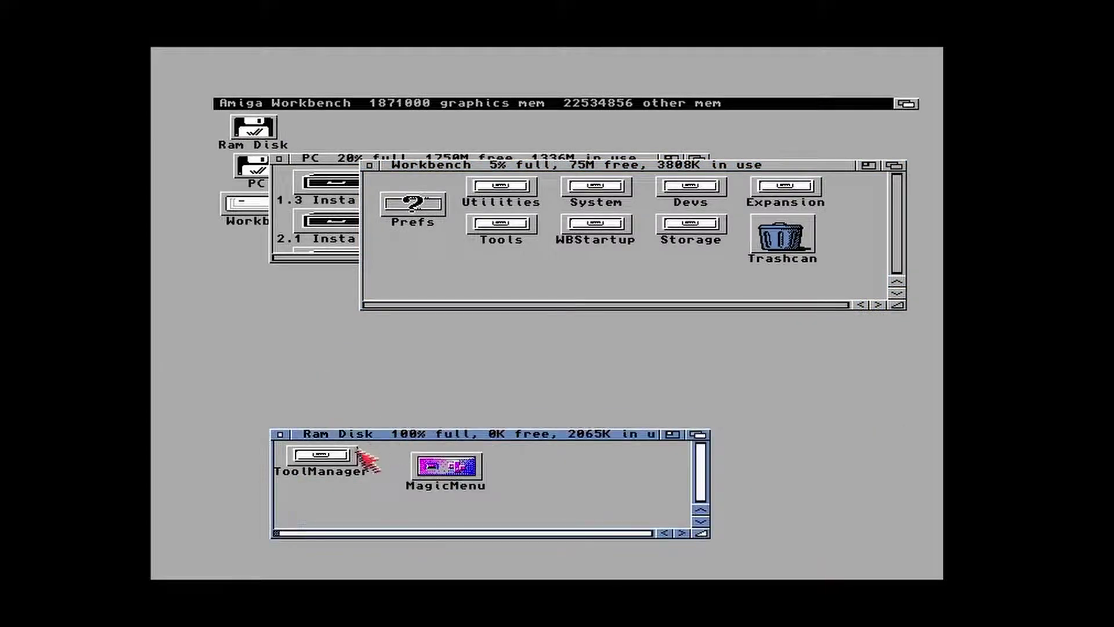
# Step: Launch the English installer from the Install drawer of ToolManager on the Ram Disk, with the ToolManager window enlarged
pyautogui.doubleClick(336, 456)
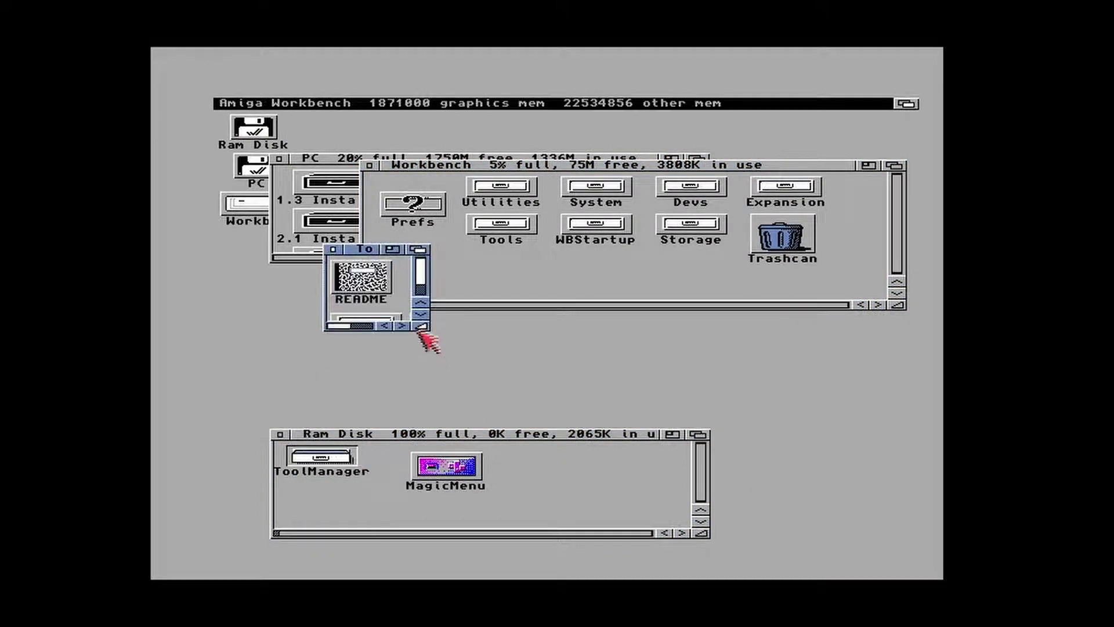
pyautogui.moveTo(421, 325); pyautogui.dragTo(629, 409)
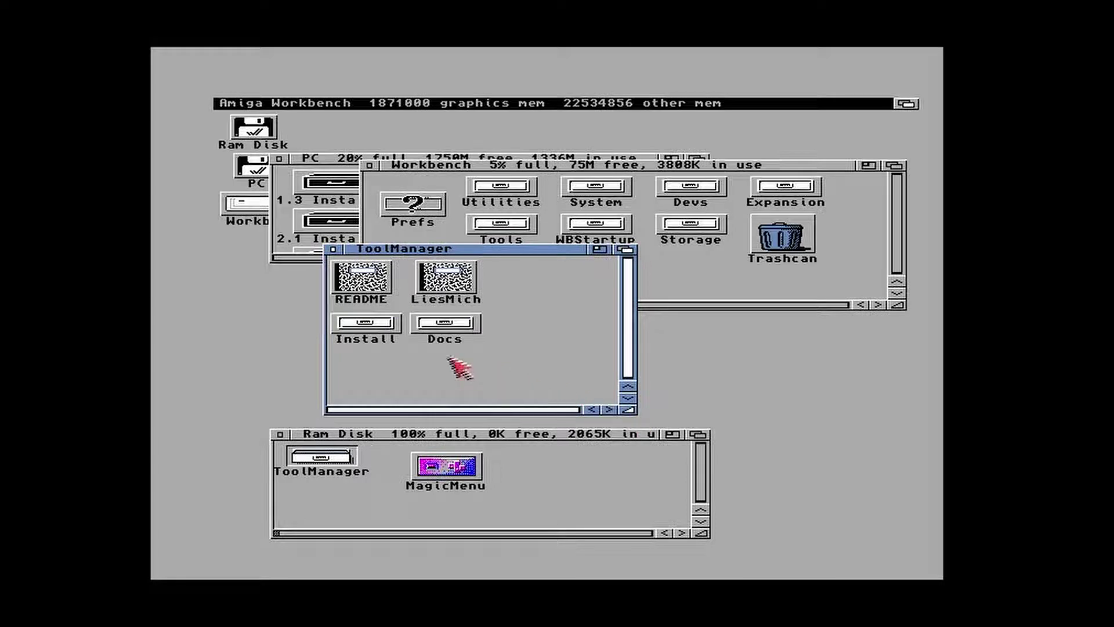
pyautogui.doubleClick(390, 325)
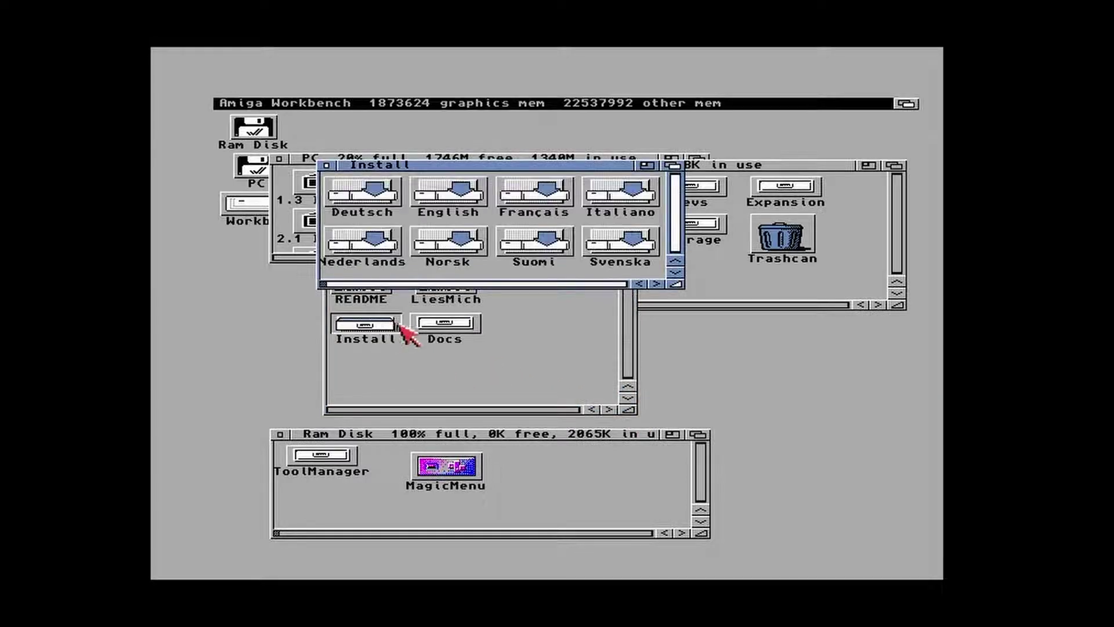
pyautogui.doubleClick(459, 188)
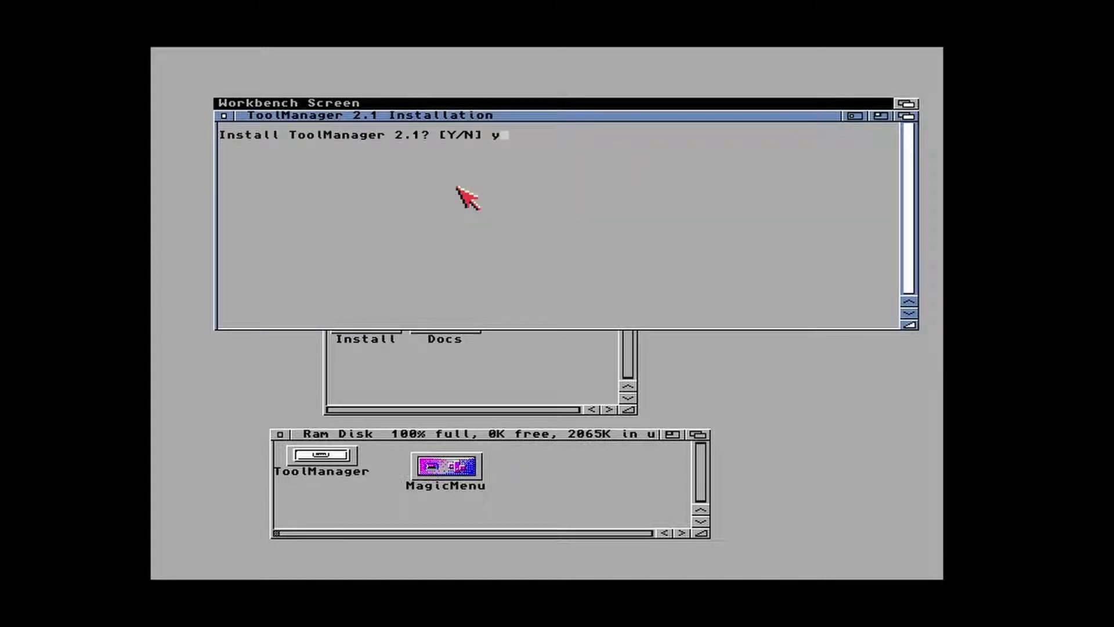
# Step: Install ToolManager 2.1 with language file 0 (english) and without the demo configuration, and reboot the Amiga
pyautogui.write('y')
pyautogui.press('Return')
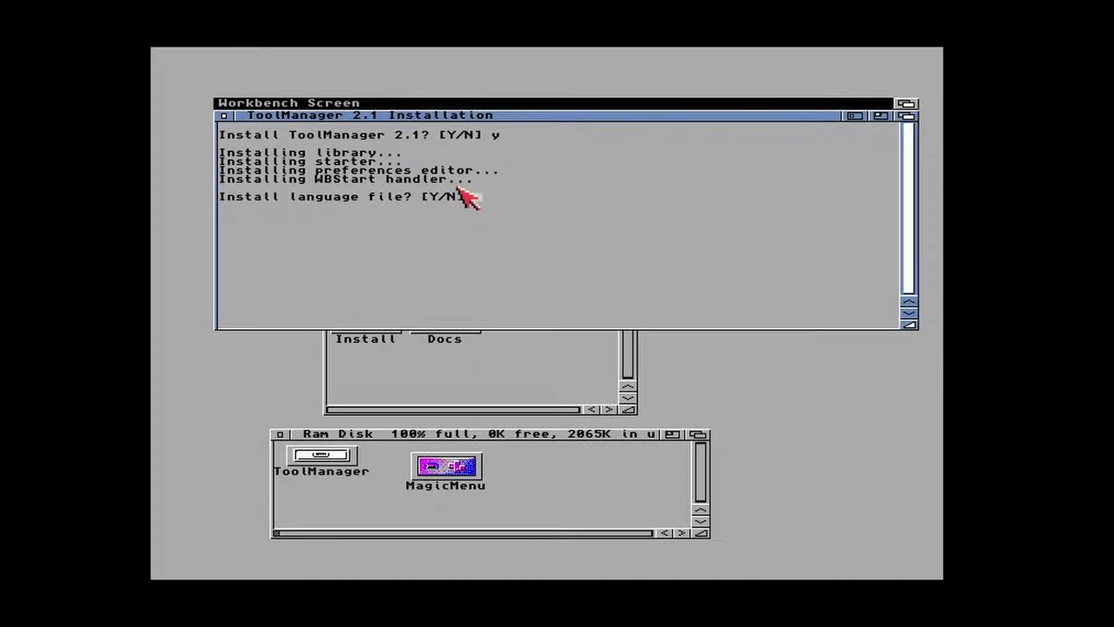
pyautogui.press('Return')
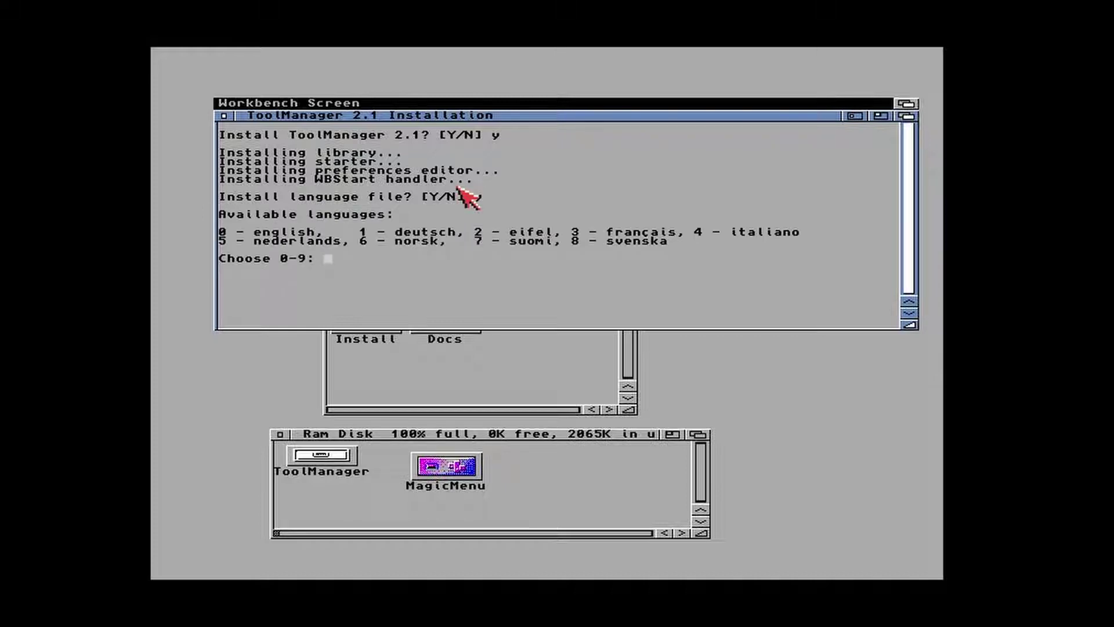
pyautogui.write('0')
pyautogui.press('Return')
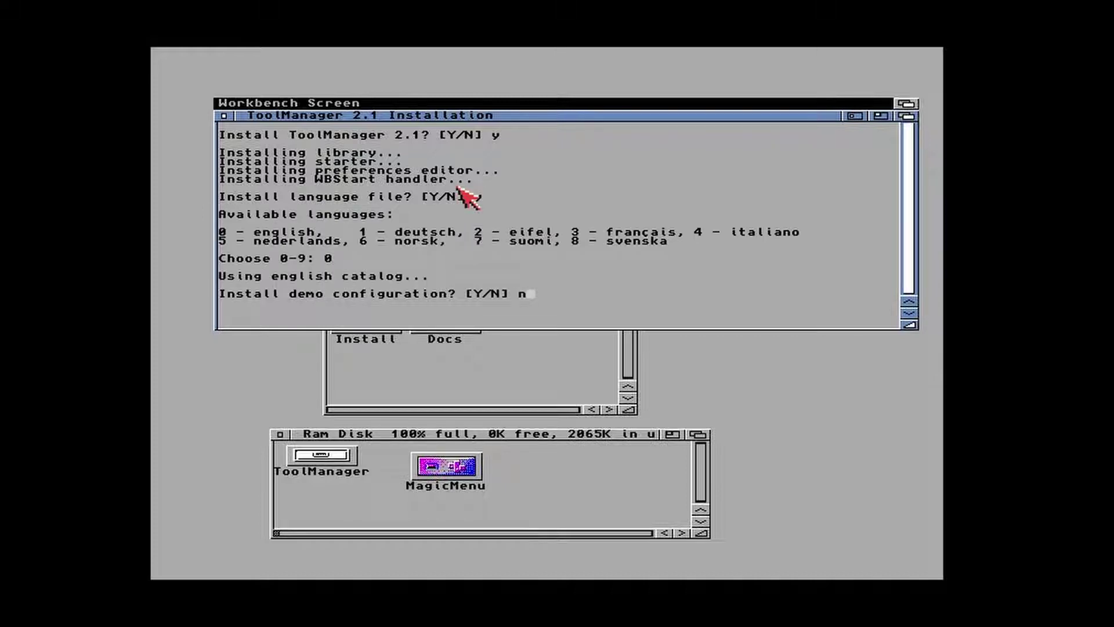
pyautogui.press('Return')
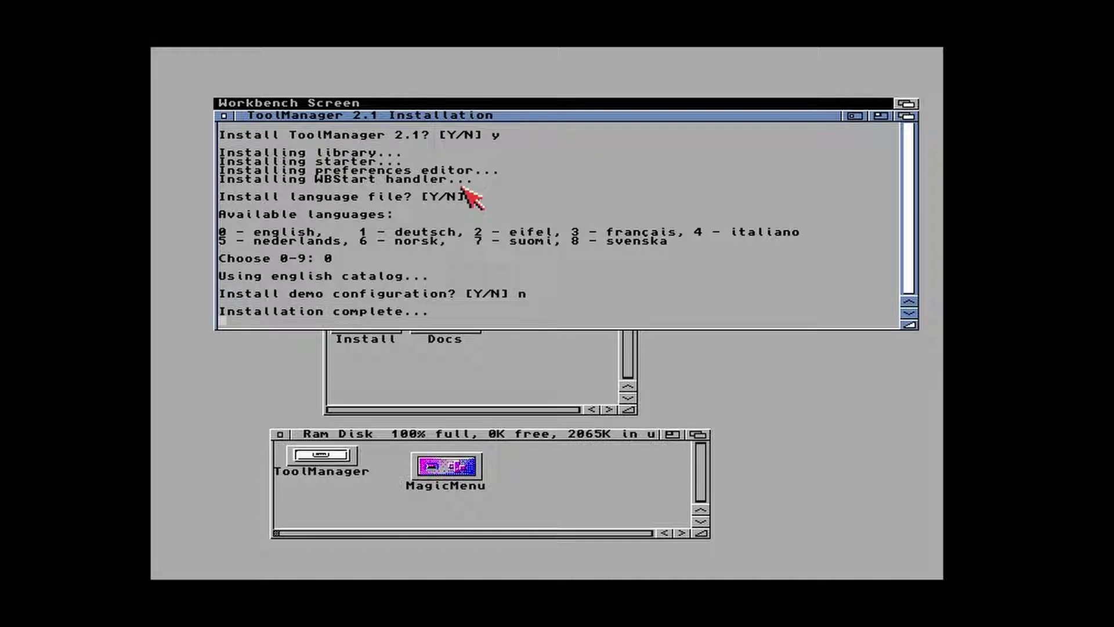
pyautogui.press('ctrl+Super_L+Super_R')
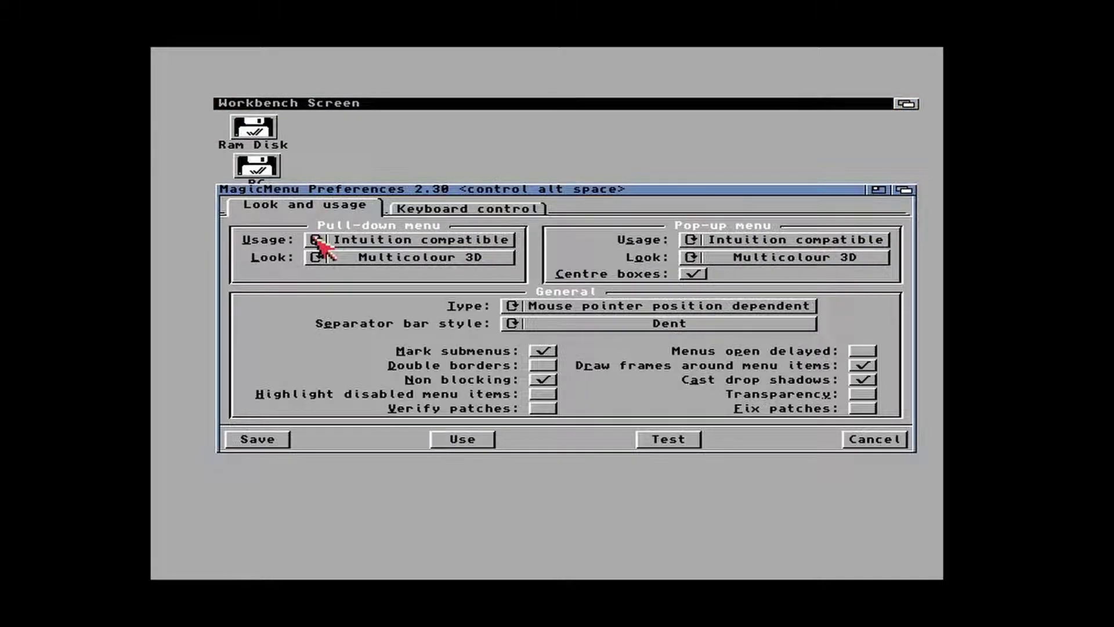
# Step: Set pull-down and pop-up menu usage to Sticky mouse button, enable Double borders and Transparency, and save the MagicMenu preferences
pyautogui.click(314, 239)
pyautogui.click(694, 239)
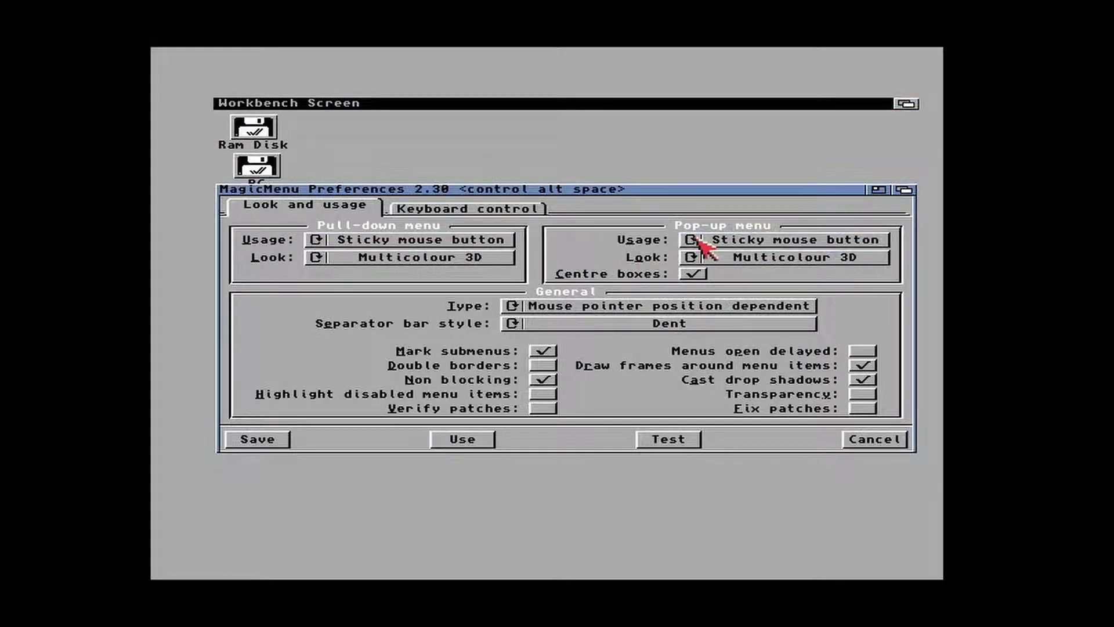
pyautogui.click(539, 364)
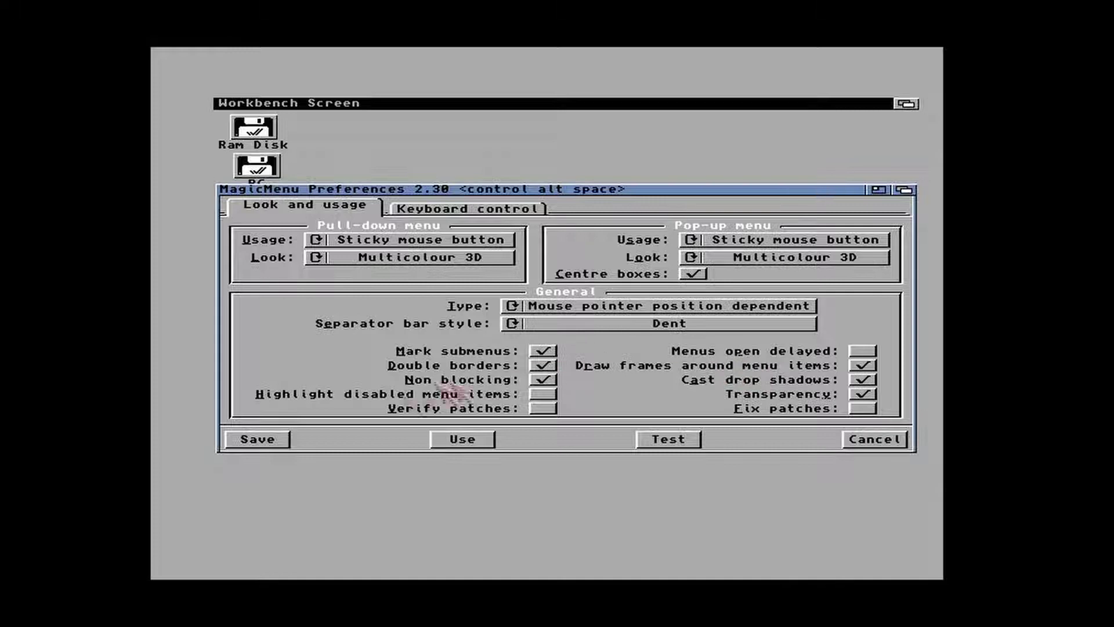
pyautogui.click(271, 439)
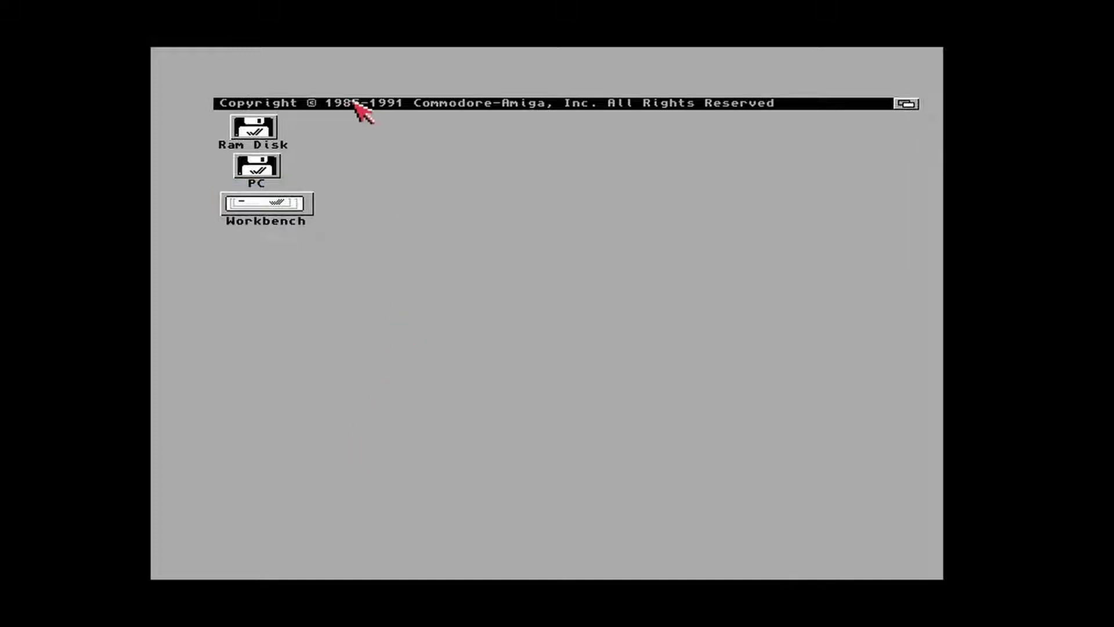
# Step: Try out the MagicMenu pop-up and pull-down menus on the empty Workbench desktop
pyautogui.rightClick(395, 223)
pyautogui.rightClick(402, 422)
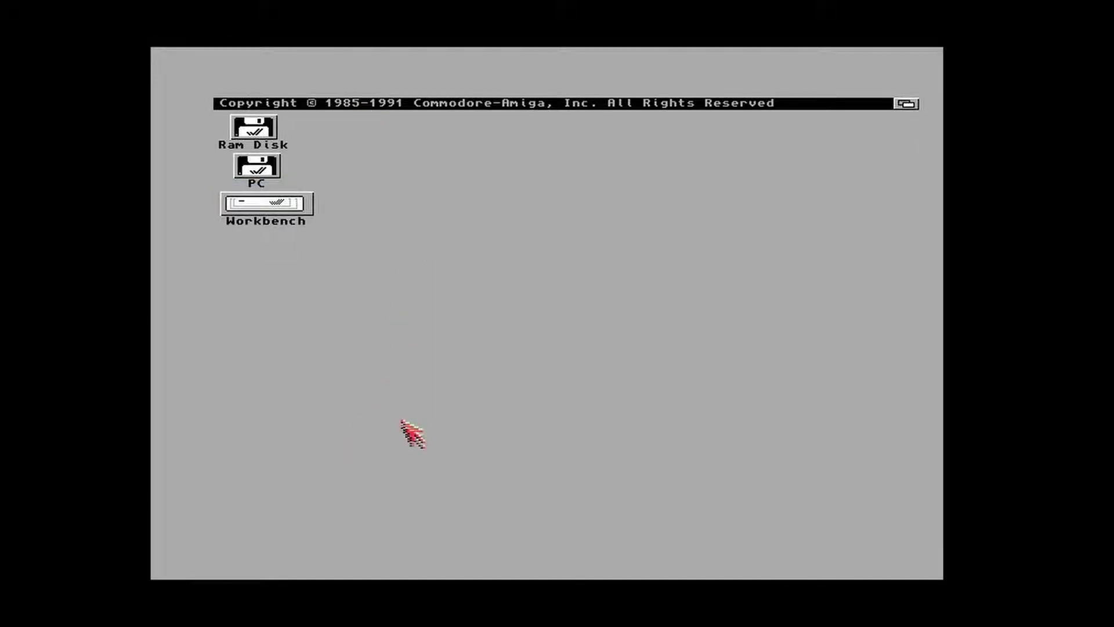
pyautogui.rightClick(303, 100)
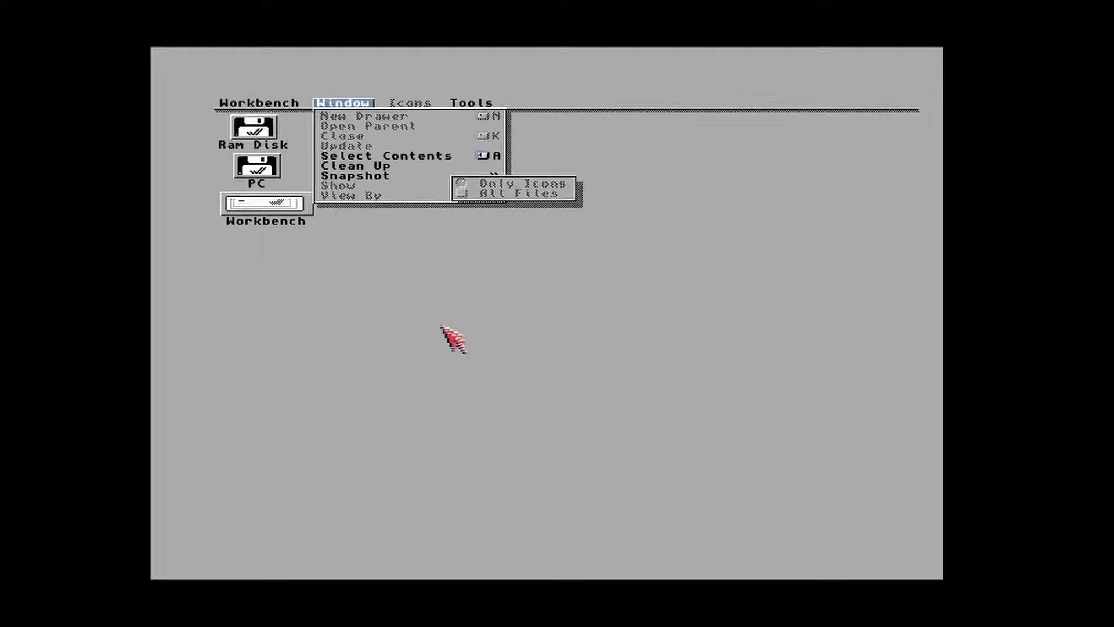
pyautogui.rightClick(455, 340)
# Step: Run the 06-RandomStuff script from the 2.1 Installers drawer on the PC disk, with its output window enlarged
pyautogui.doubleClick(256, 167)
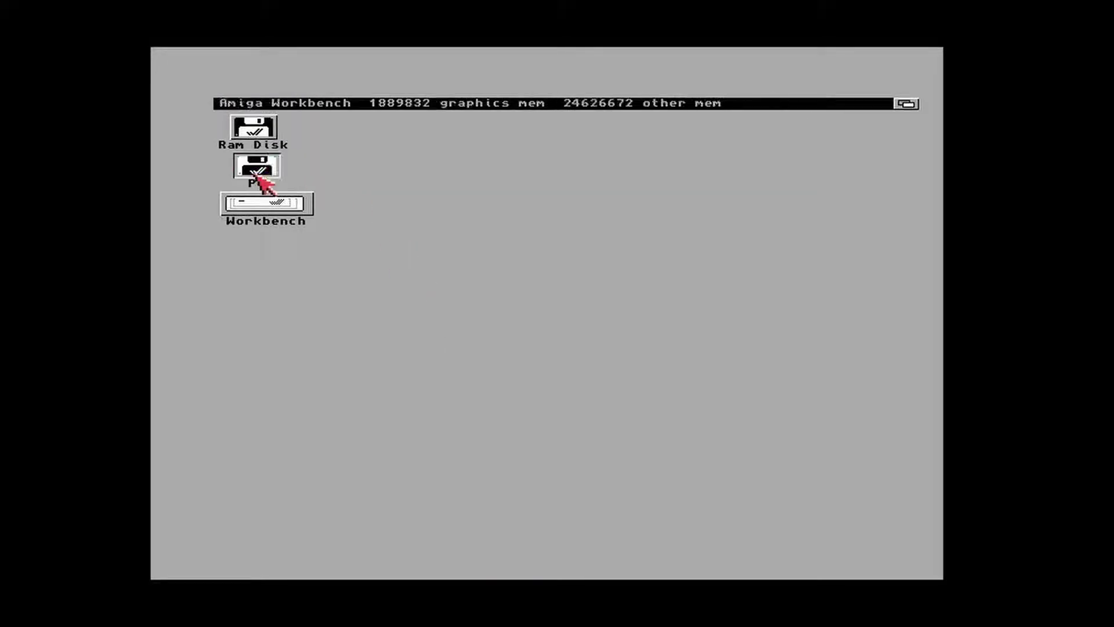
pyautogui.doubleClick(355, 225)
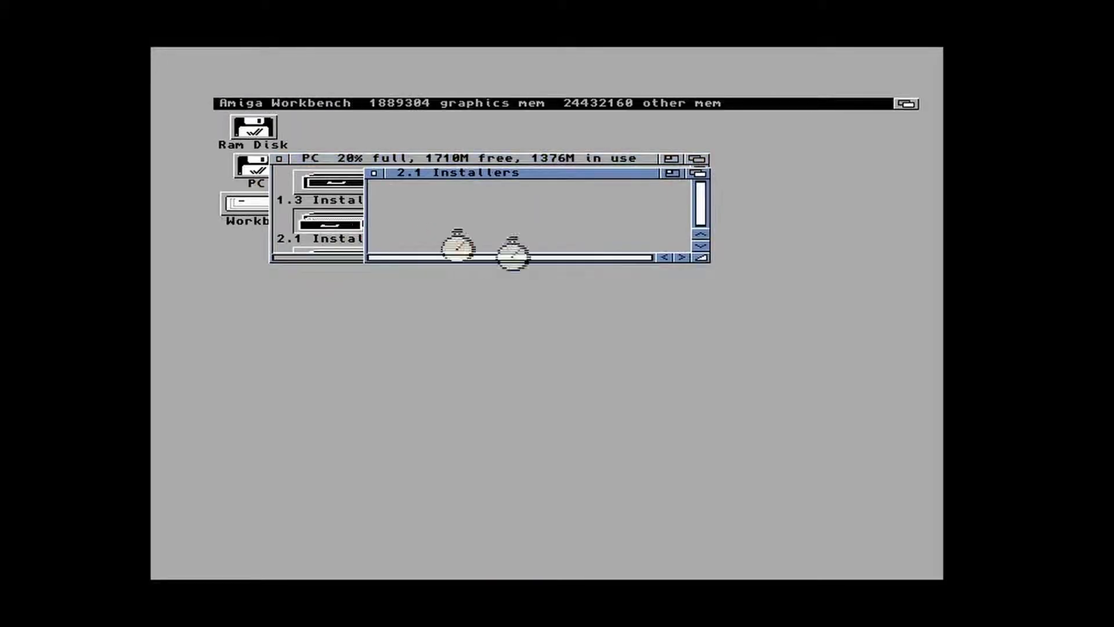
pyautogui.click(625, 256)
pyautogui.click(626, 256)
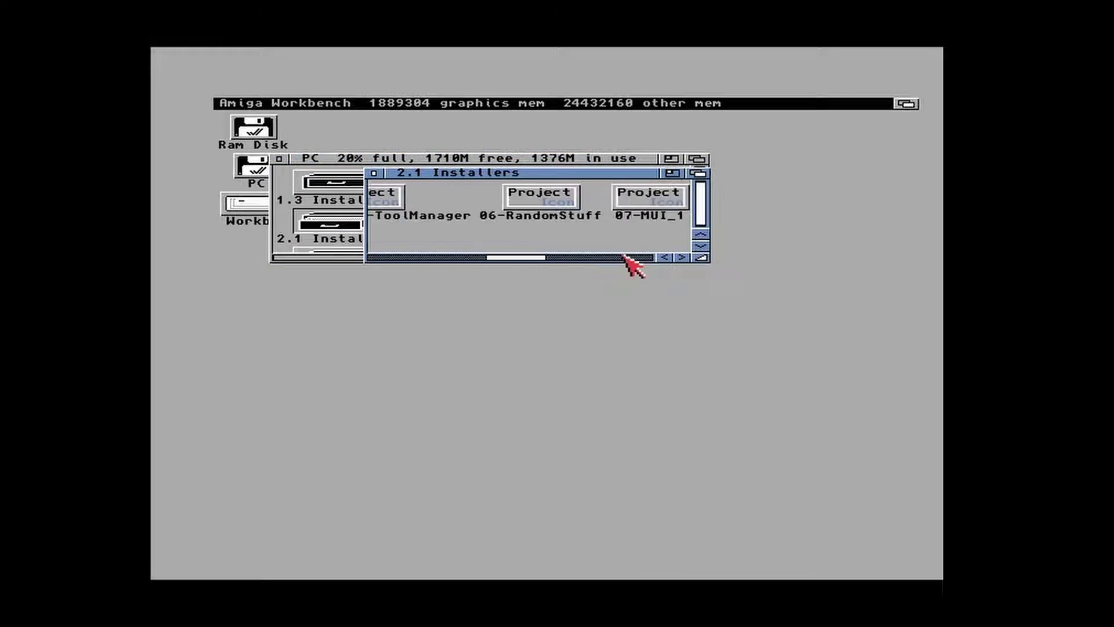
pyautogui.doubleClick(565, 200)
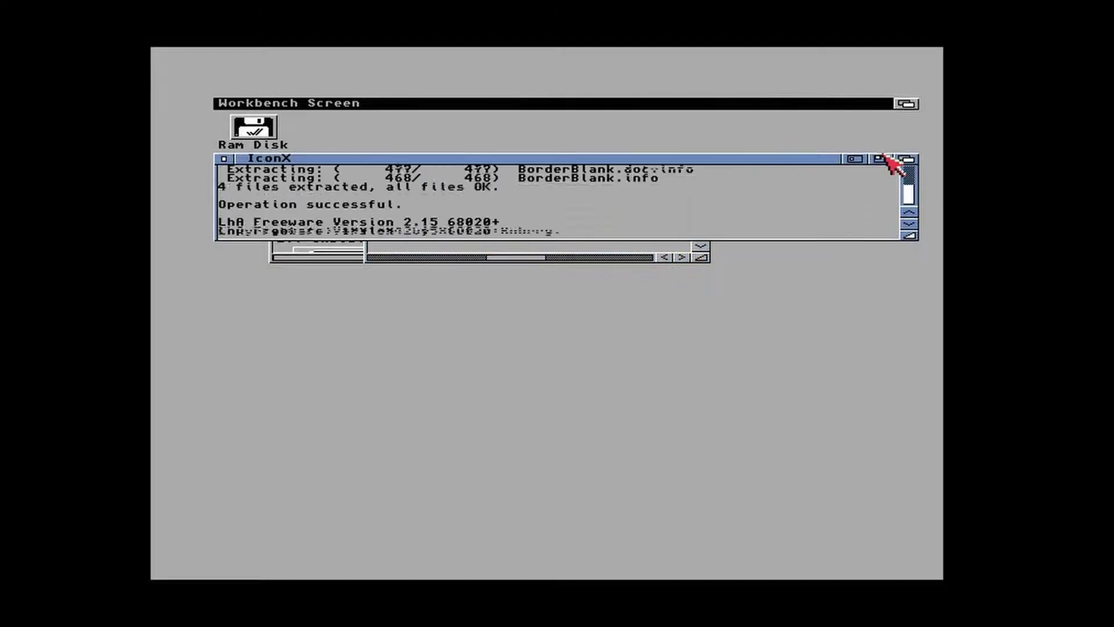
pyautogui.click(882, 158)
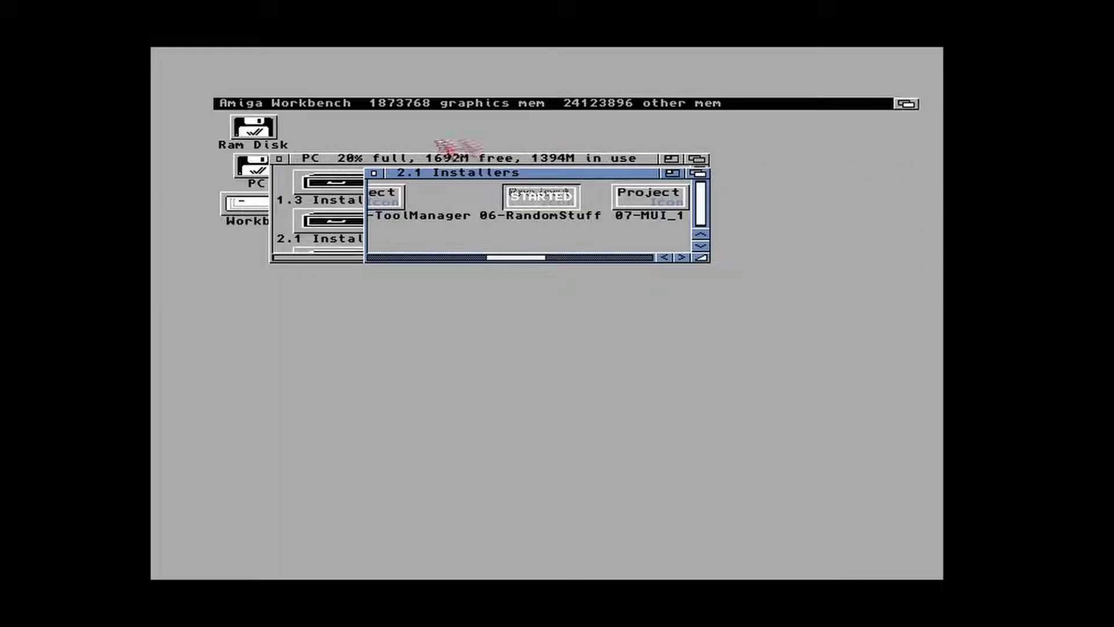
# Step: Copy BorderBlank from the Ram Disk into the Workbench disk's WBStartup drawer, placing the Ram Disk window lower on the desktop
pyautogui.doubleClick(259, 135)
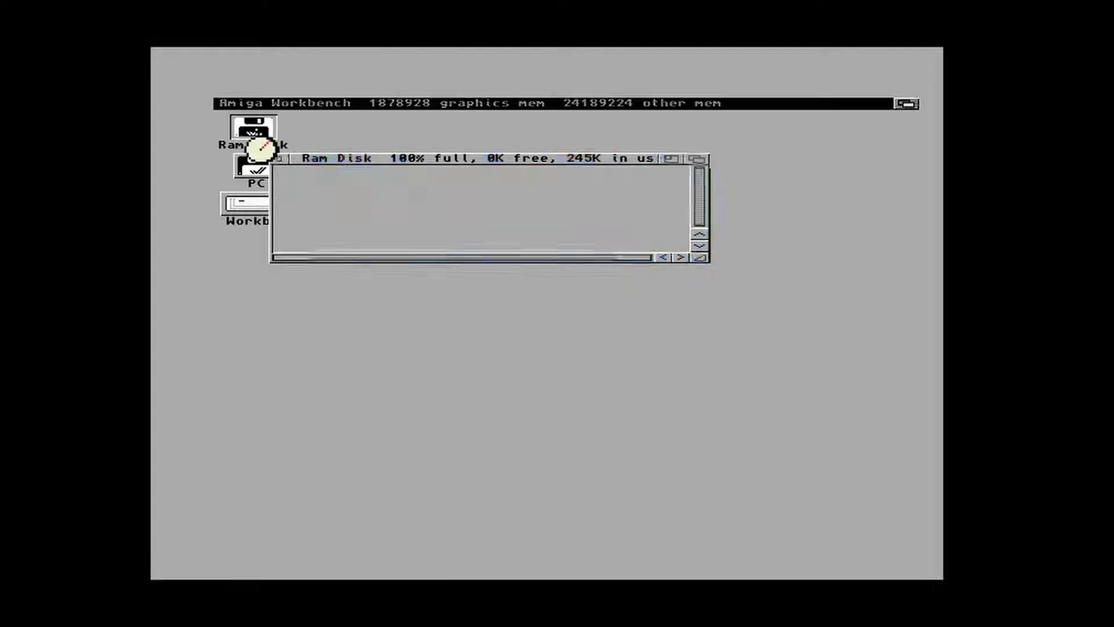
pyautogui.moveTo(323, 163); pyautogui.dragTo(404, 406)
pyautogui.doubleClick(246, 203)
pyautogui.doubleClick(600, 232)
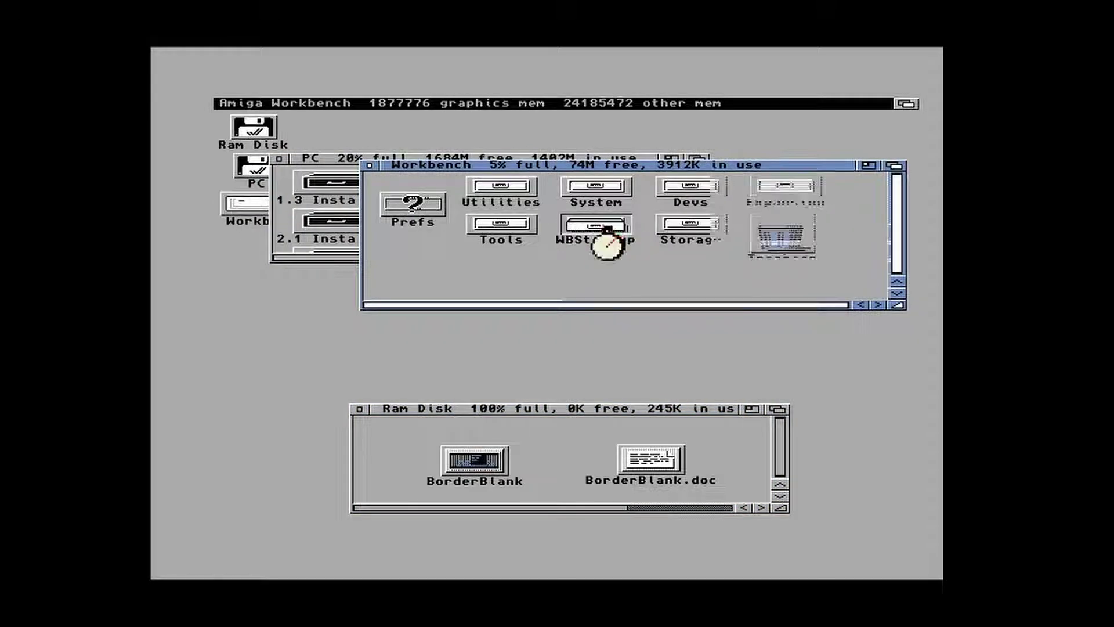
pyautogui.moveTo(455, 473); pyautogui.dragTo(597, 267)
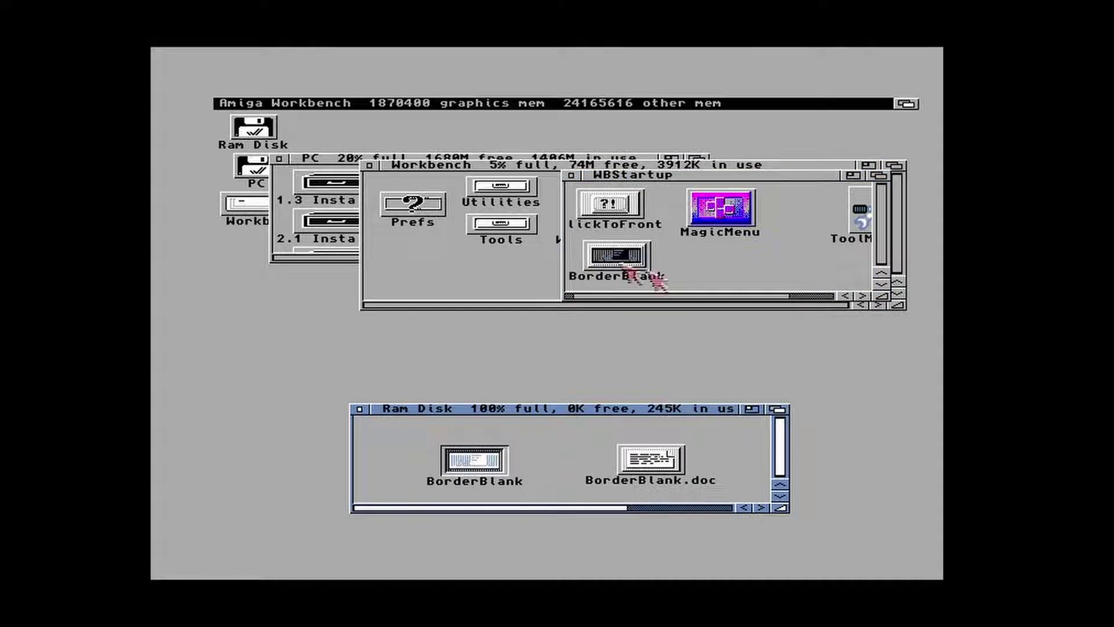
pyautogui.click(574, 175)
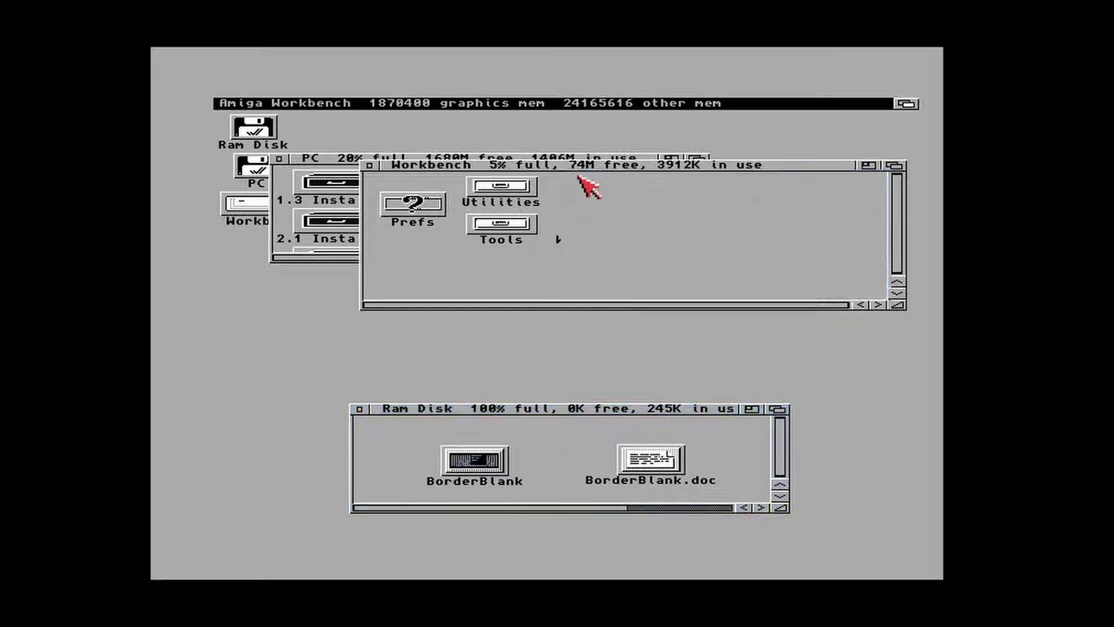
# Step: Install CycleToMenu from the English drawer of CycleToMenu-2.1 on the Ram Disk, including the MagicWB-style icon, and close the finished installer
pyautogui.click(715, 508)
pyautogui.click(709, 427)
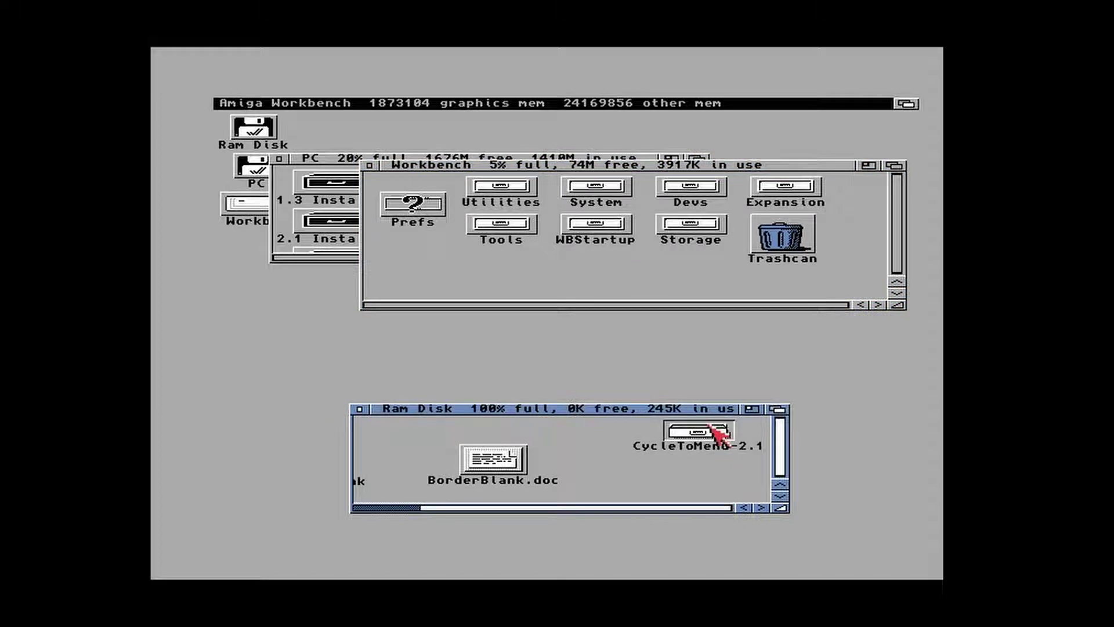
pyautogui.doubleClick(728, 433)
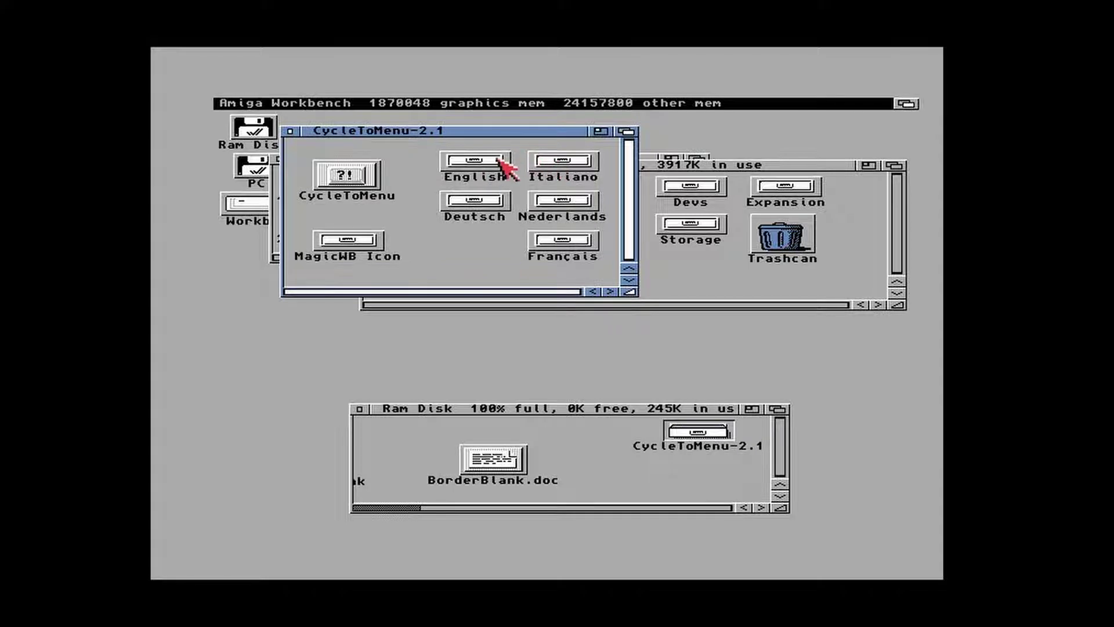
pyautogui.doubleClick(499, 163)
pyautogui.doubleClick(426, 184)
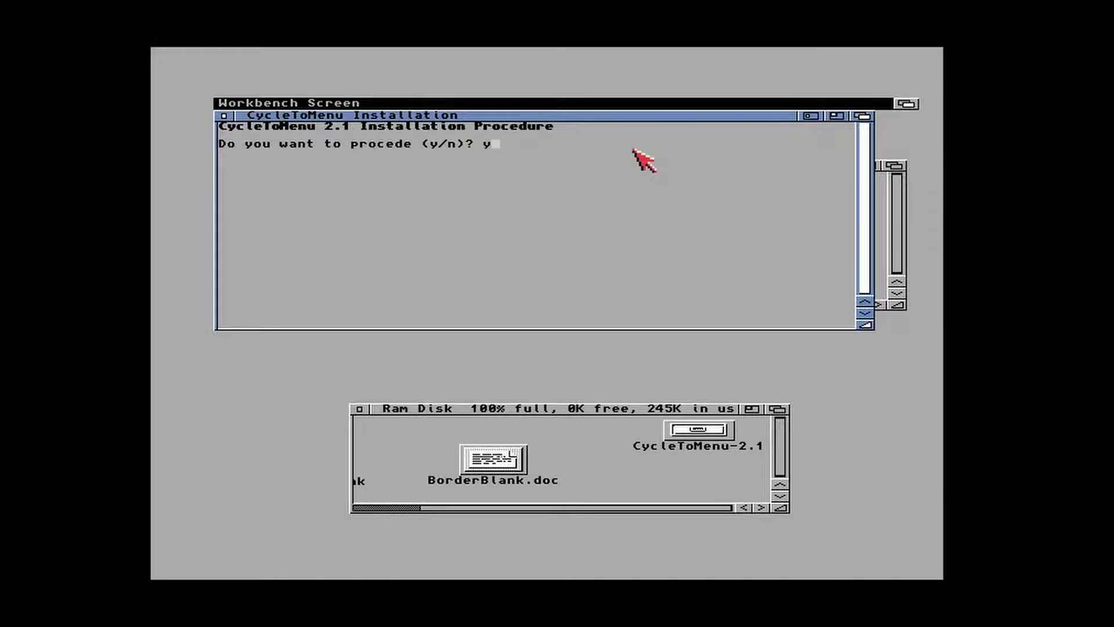
pyautogui.write('y')
pyautogui.press('Return')
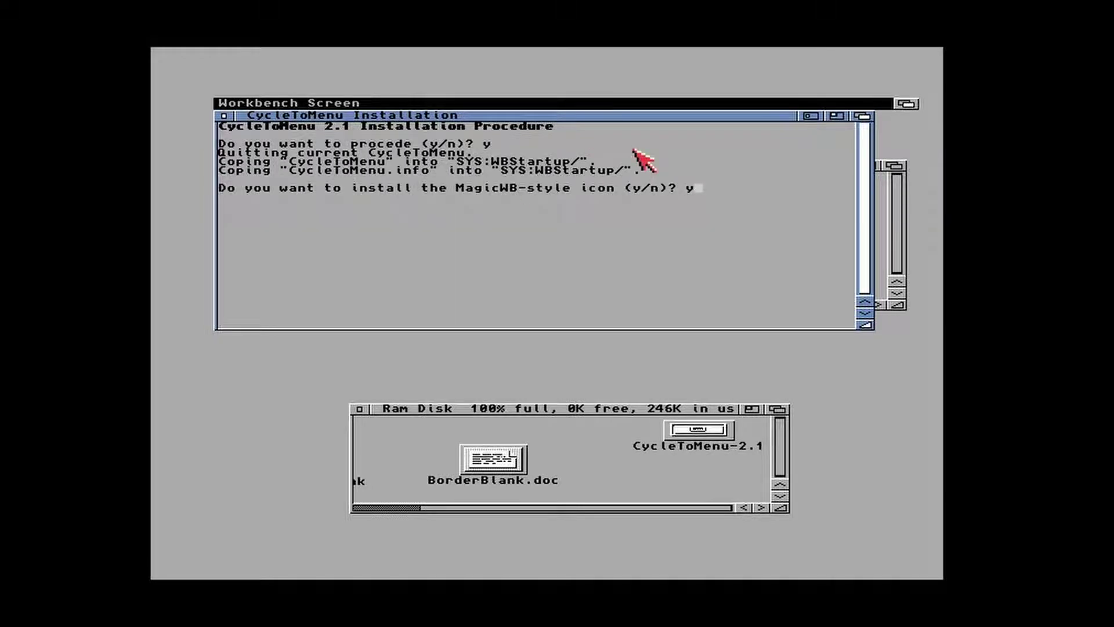
pyautogui.write('y')
pyautogui.press('Return')
pyautogui.click(224, 116)
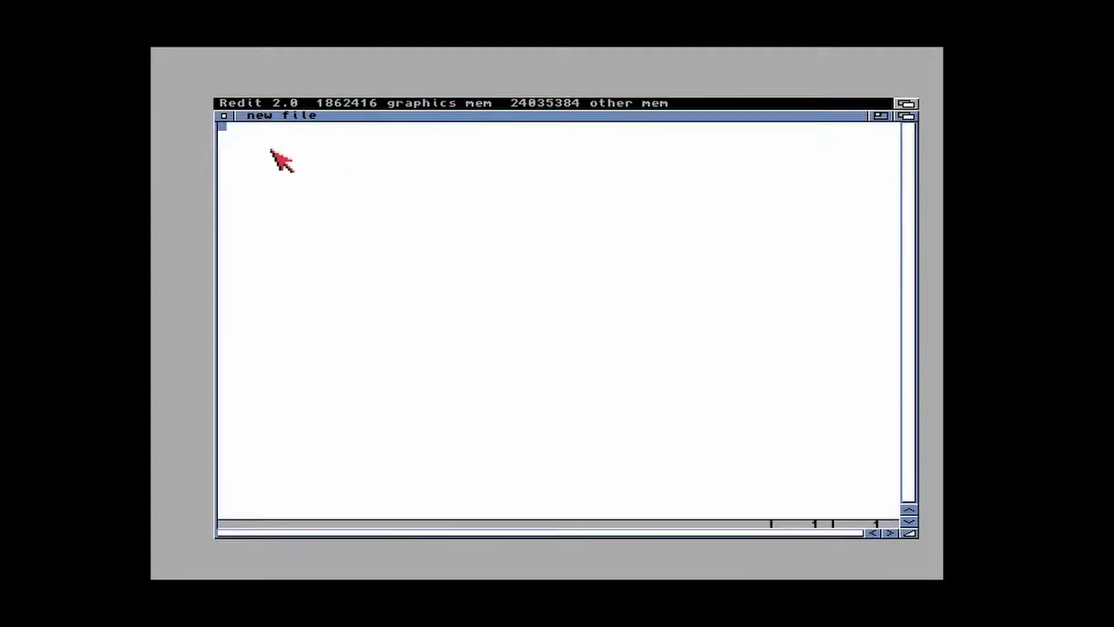
# Step: Insert the line C:PatchRAM below the MakeDir line of the Startup-sequence file in Workbench:S and save it
pyautogui.rightClick(279, 153)
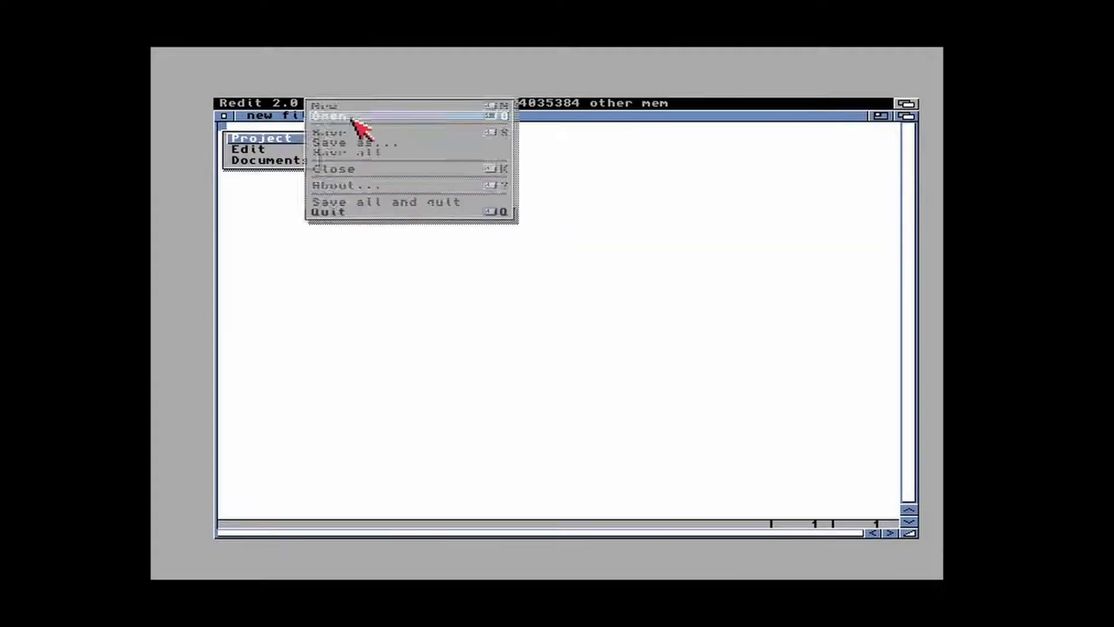
pyautogui.click(355, 130)
pyautogui.doubleClick(279, 211)
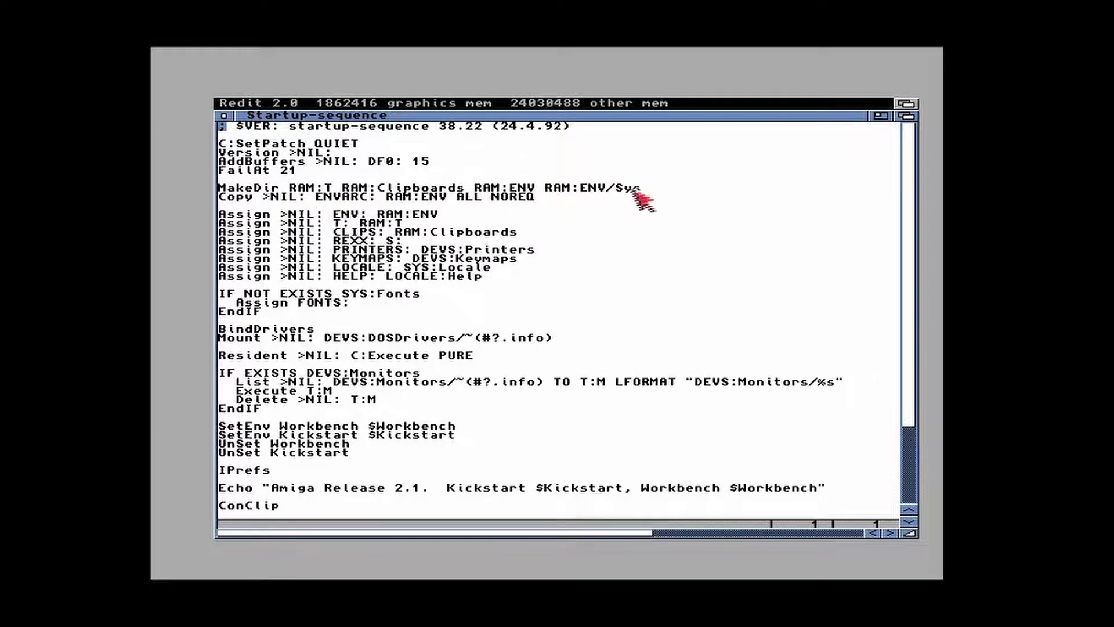
pyautogui.press('Return')
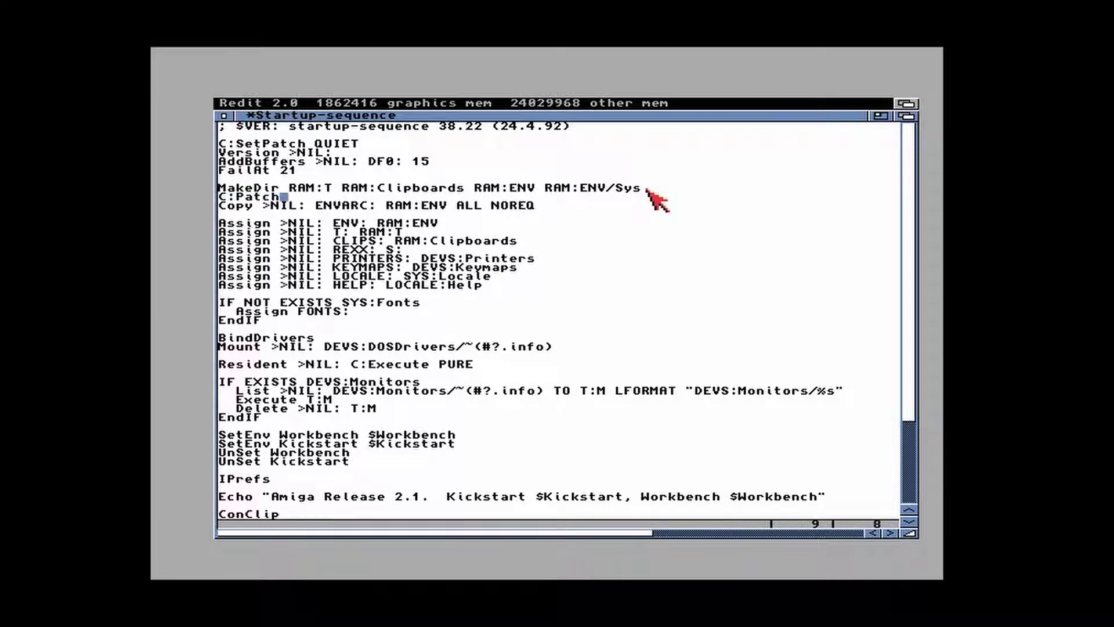
pyautogui.rightClick(647, 190)
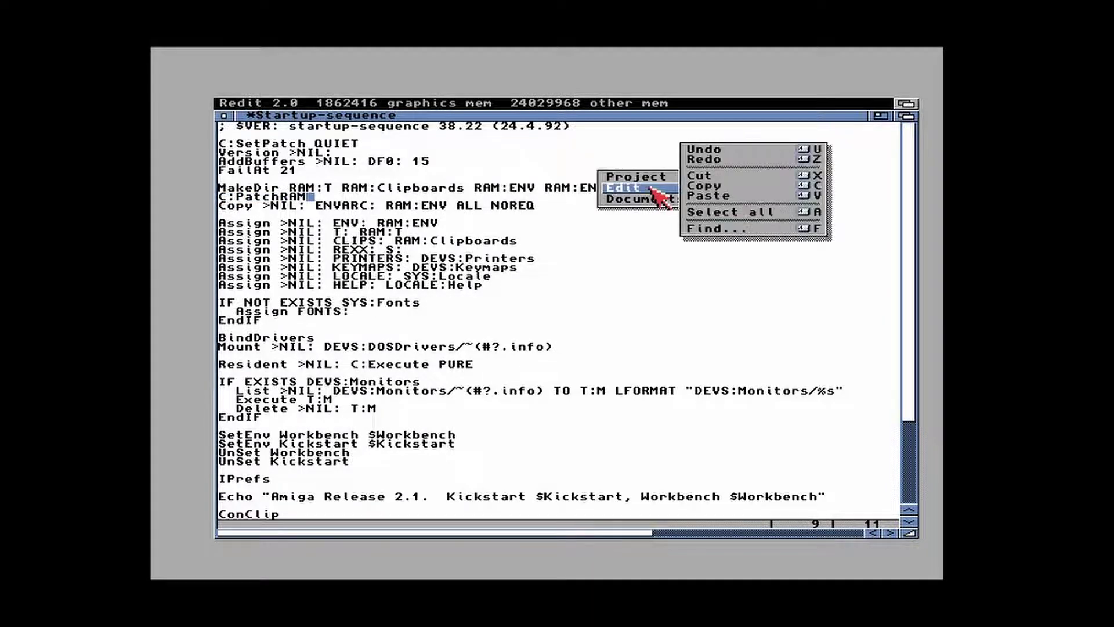
pyautogui.click(722, 151)
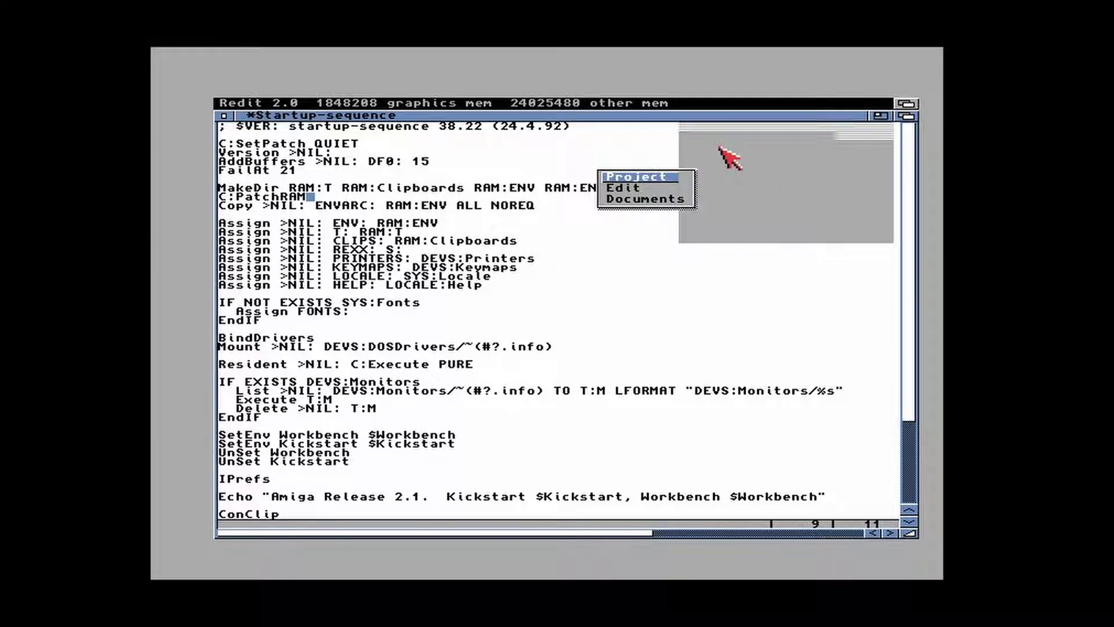
# Step: Insert the line "Run <>NIL: NewObtainGIRPort <>NIL:" below C:RTPatch in the user-startup file and save it
pyautogui.rightClick(535, 199)
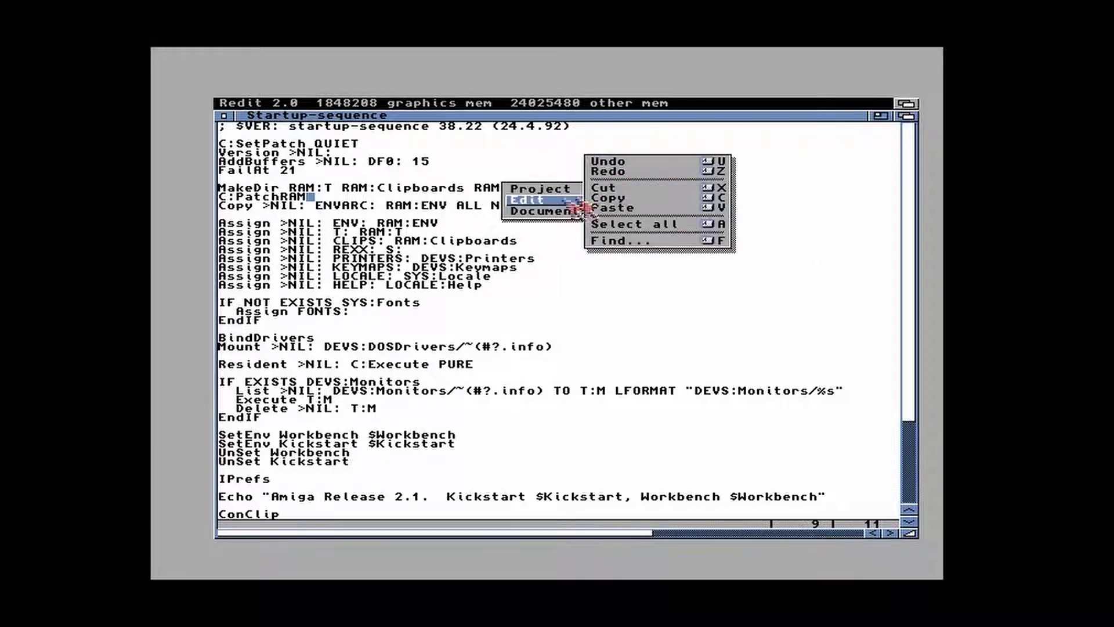
pyautogui.moveTo(545, 189)
pyautogui.click(633, 149)
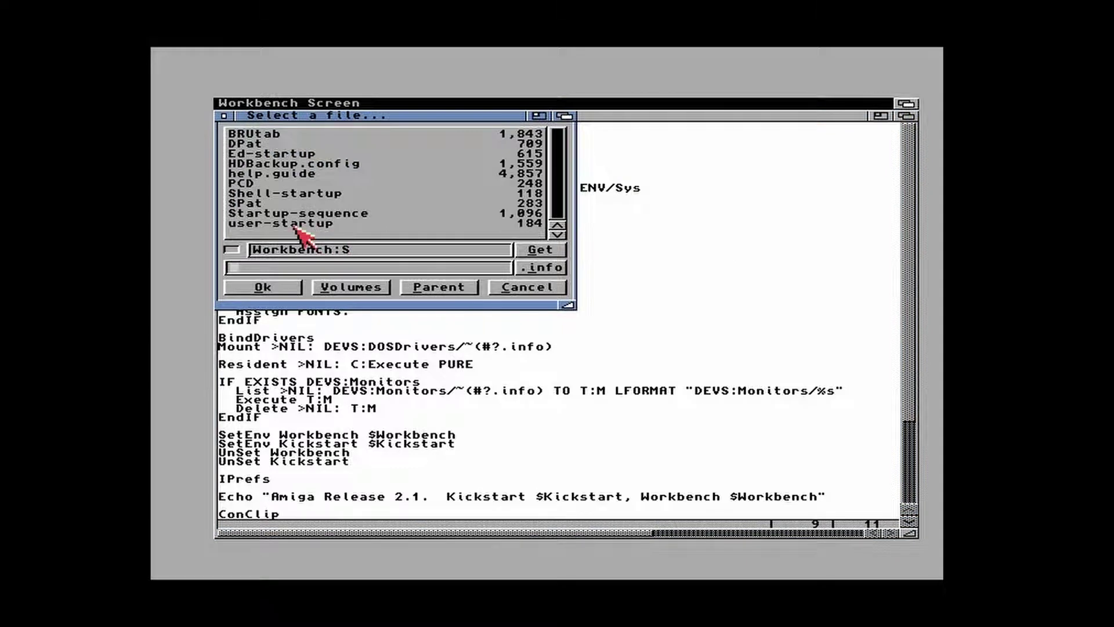
pyautogui.doubleClick(294, 226)
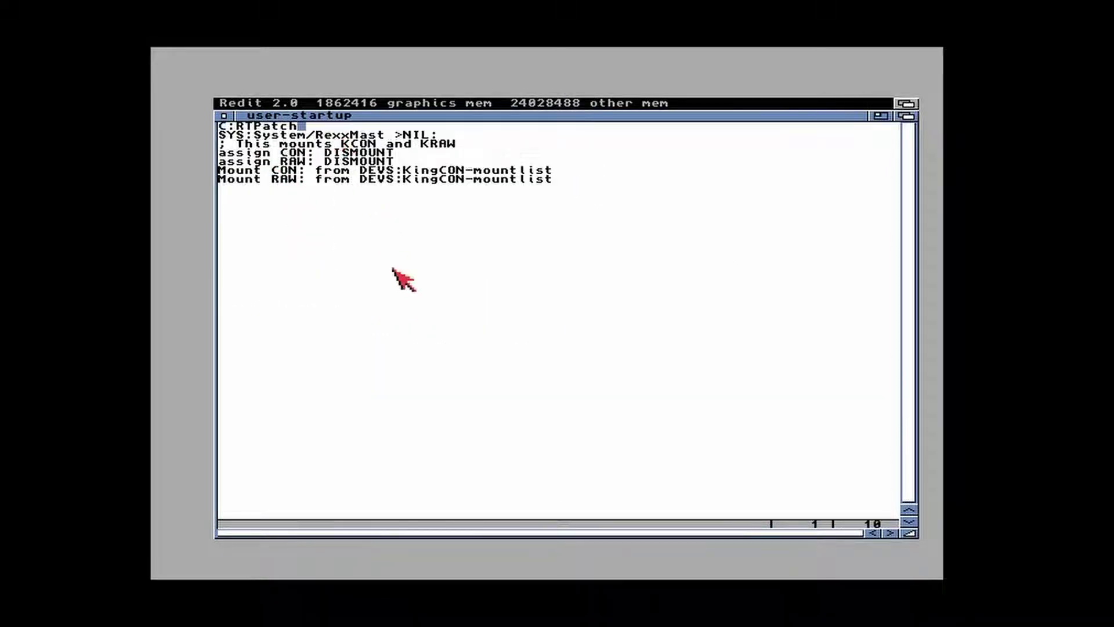
pyautogui.press('Return')
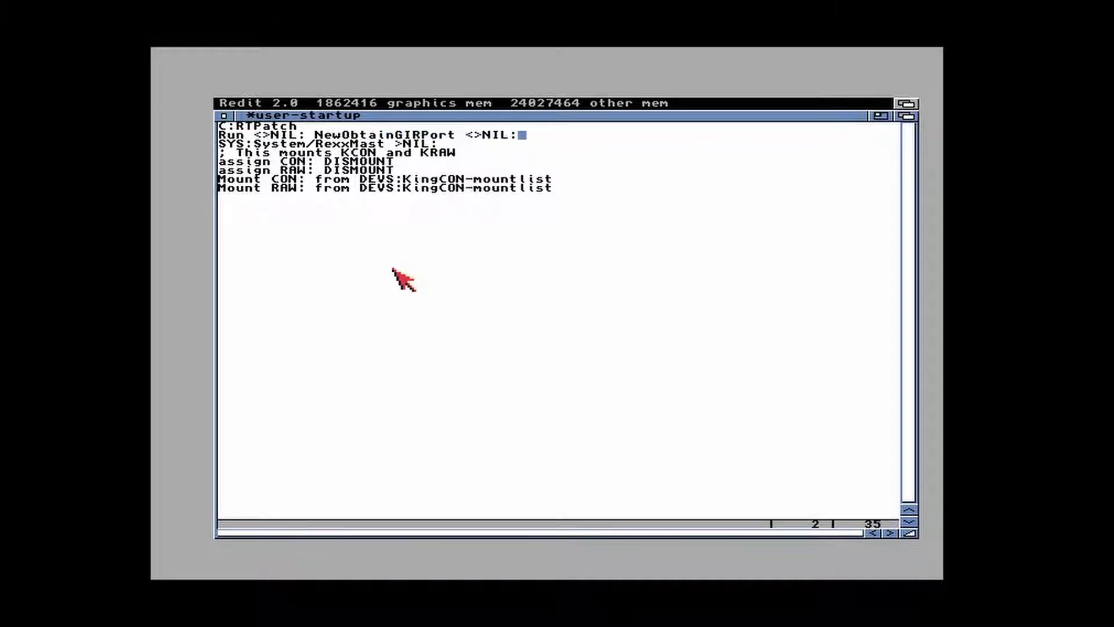
pyautogui.rightClick(393, 269)
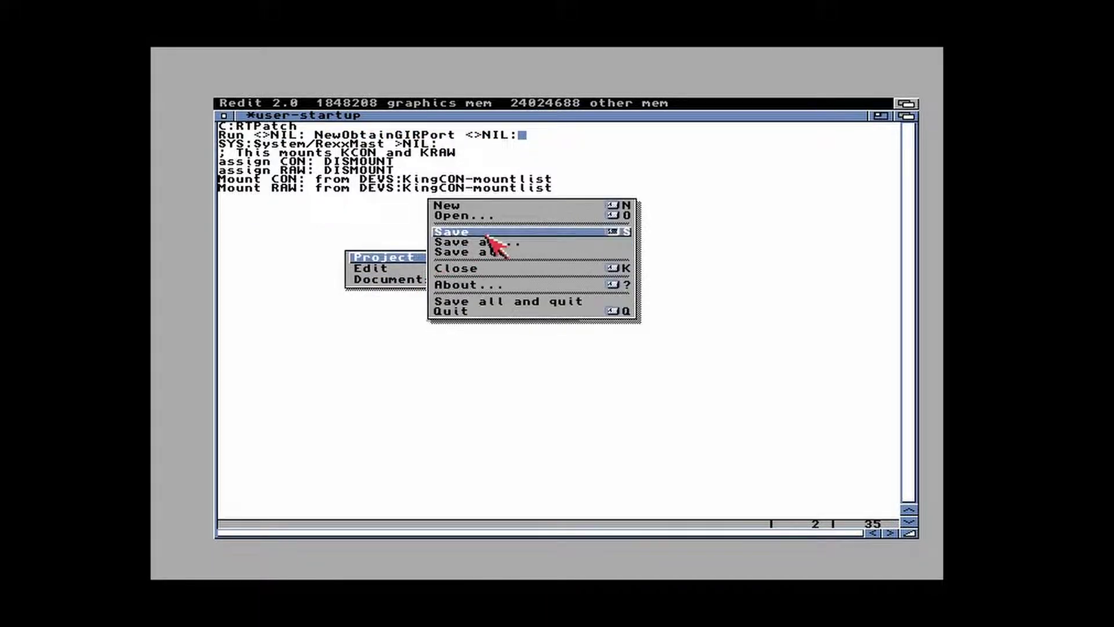
pyautogui.click(486, 233)
# Step: Restart the Amiga and run the 07-MUI_1 script from the 2.1 Installers drawer on the PC disk
pyautogui.press('ctrl+super+super')
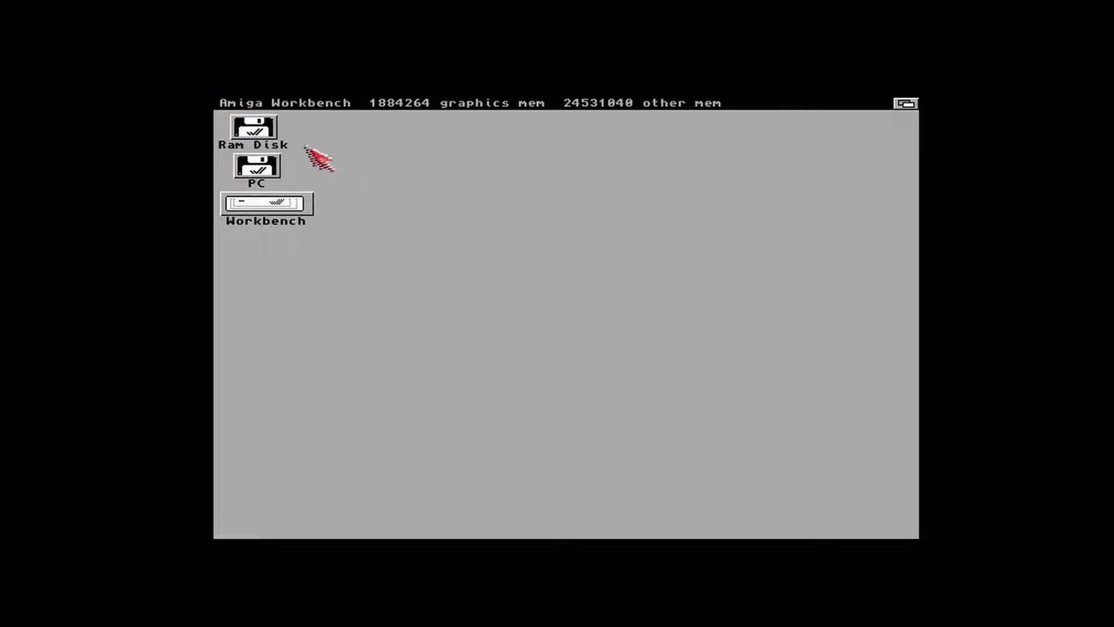
pyautogui.doubleClick(251, 161)
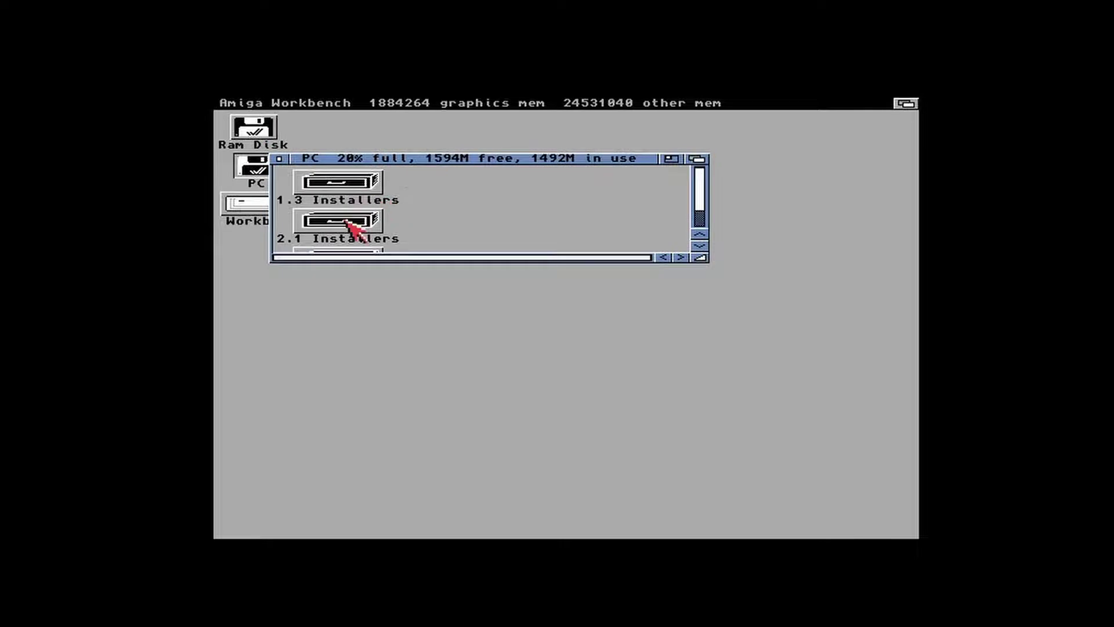
pyautogui.doubleClick(348, 223)
pyautogui.click(624, 257)
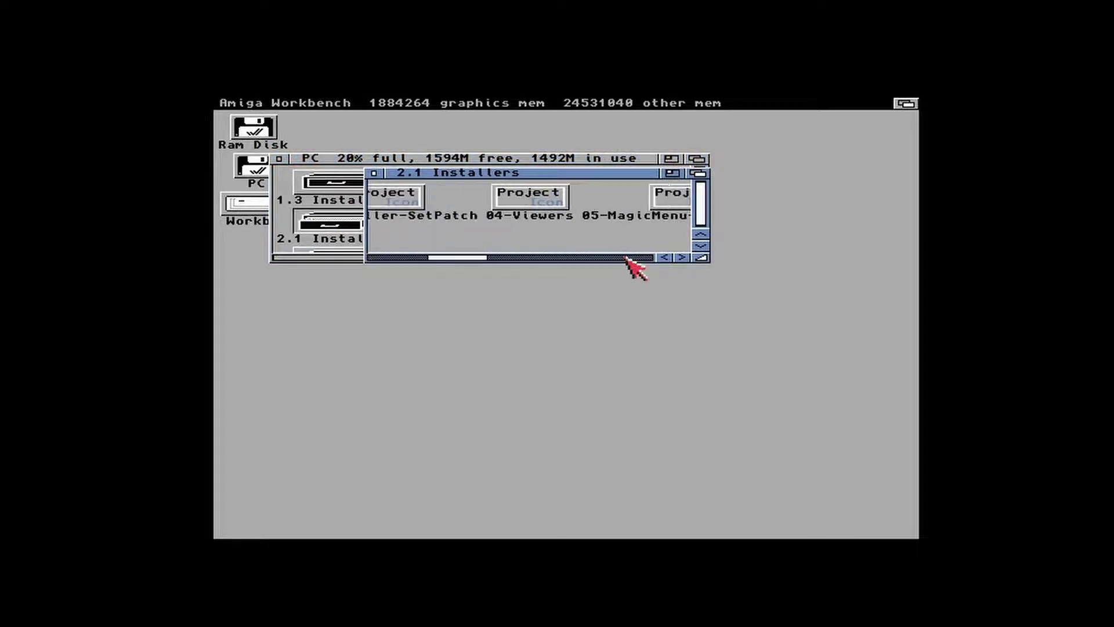
pyautogui.click(626, 257)
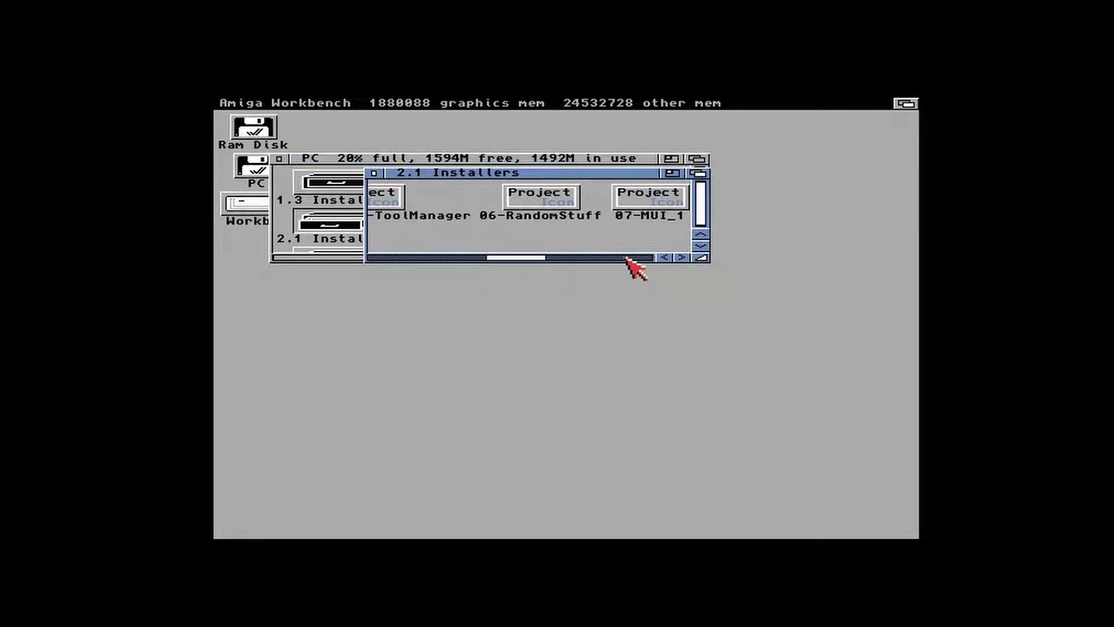
pyautogui.doubleClick(643, 212)
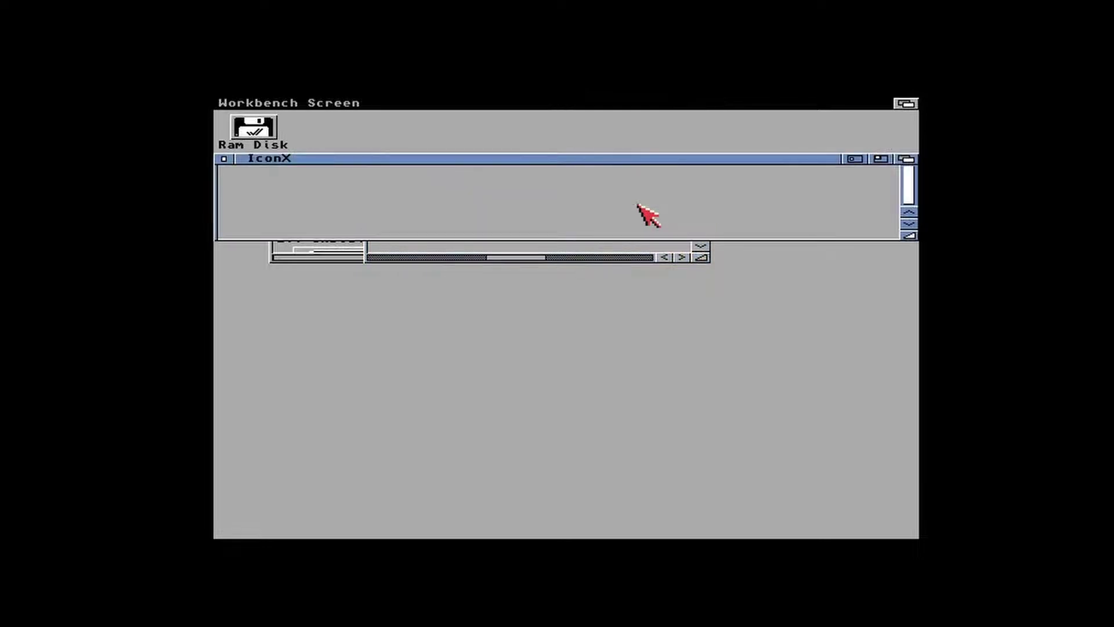
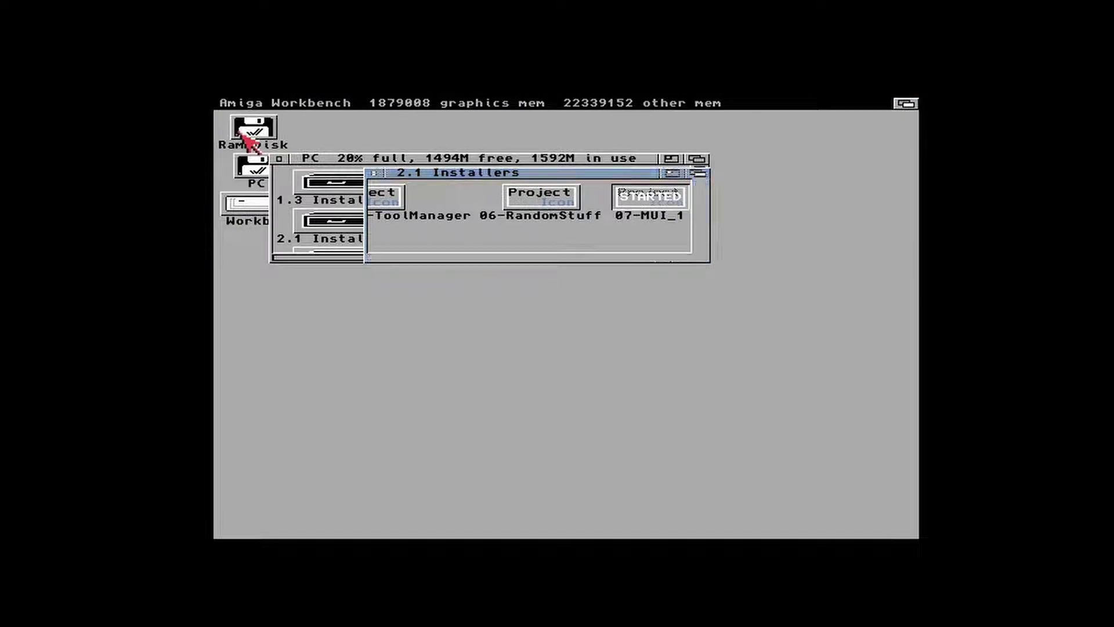
# Step: Apply the MUI icon colours by running ClickForColors from the Goodies drawer of MUI on the Ram Disk, and close that drawer
pyautogui.doubleClick(249, 134)
pyautogui.click(296, 187)
pyautogui.doubleClick(296, 186)
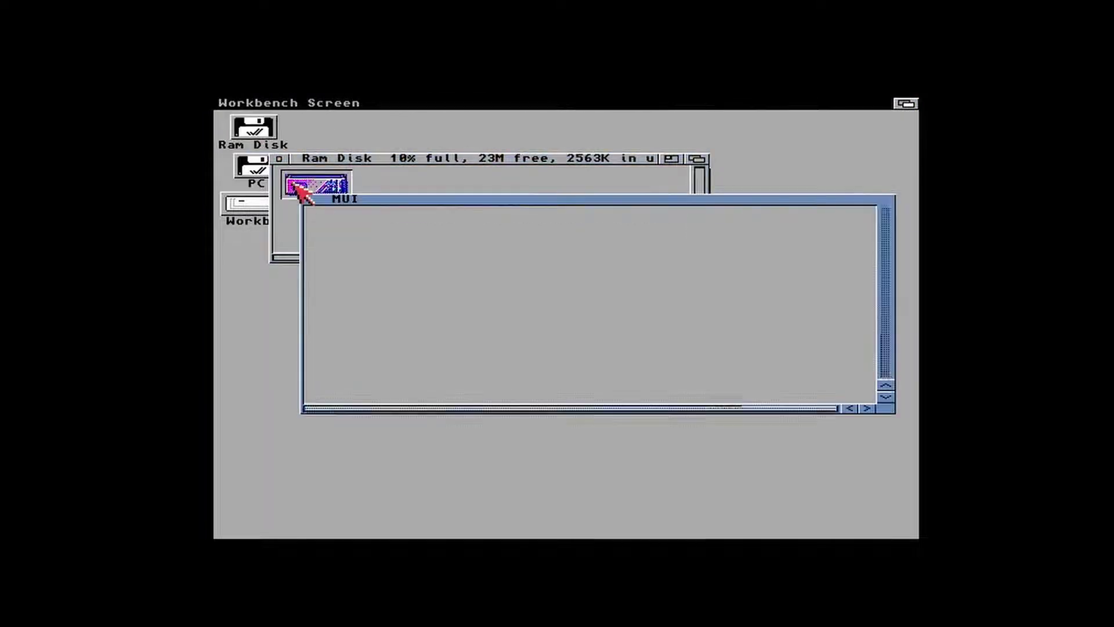
pyautogui.doubleClick(820, 252)
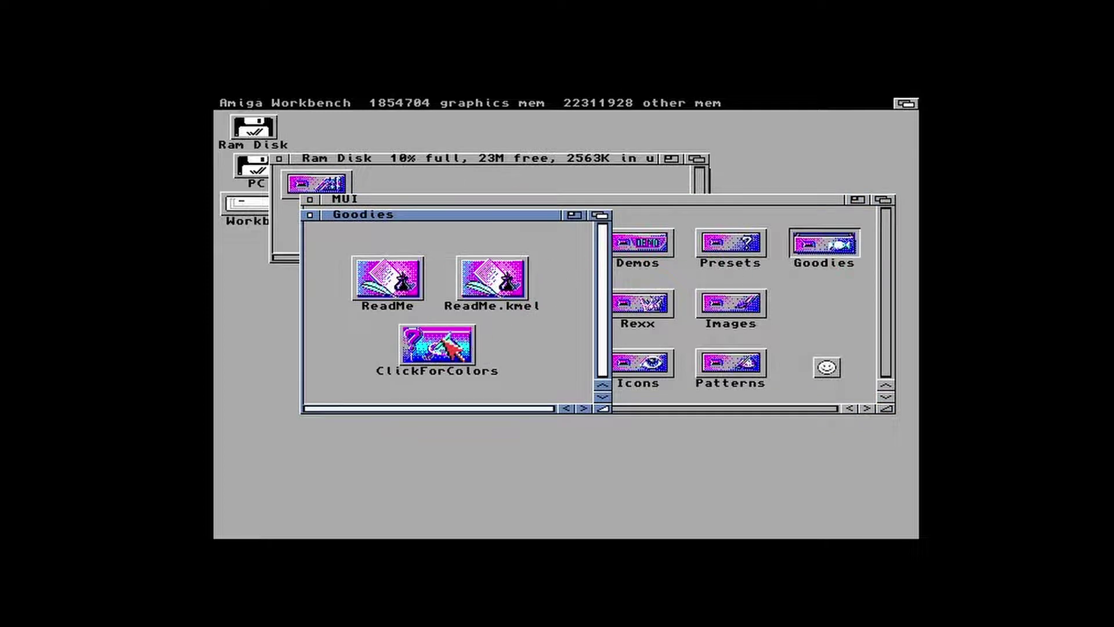
pyautogui.doubleClick(441, 347)
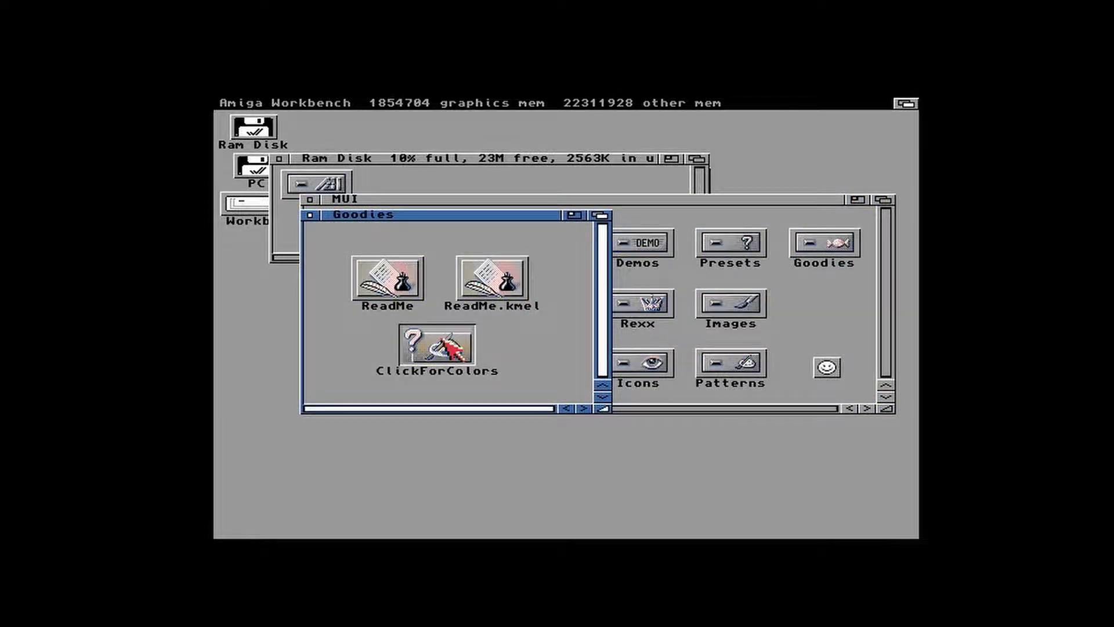
pyautogui.click(310, 215)
# Step: Save the current colours in the Palette preferences on the Workbench disk and close the Prefs and Workbench windows
pyautogui.doubleClick(251, 206)
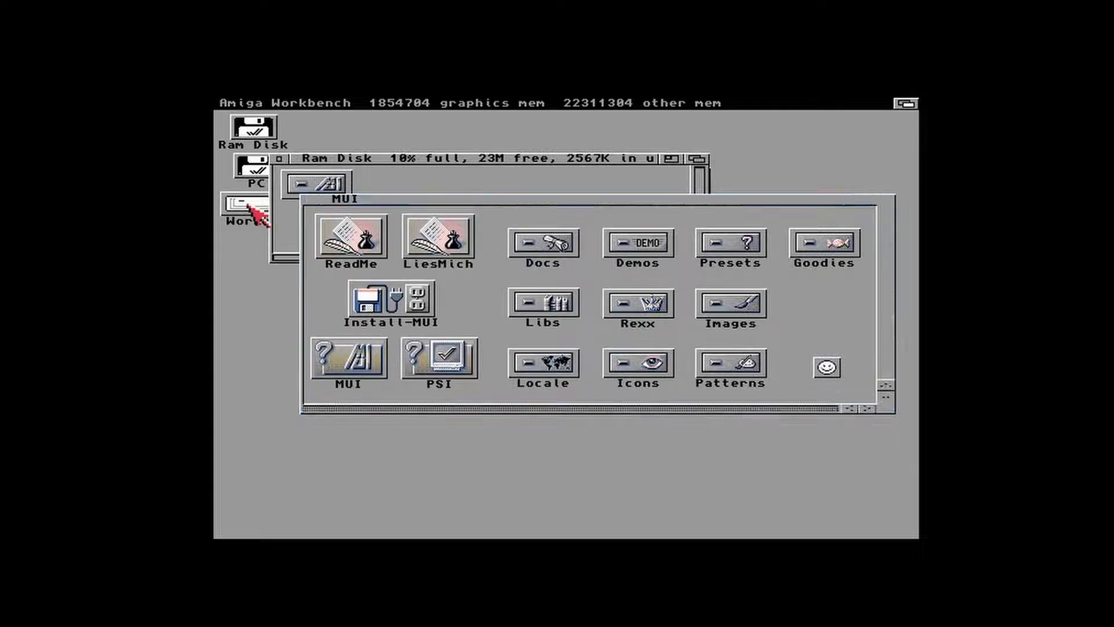
pyautogui.doubleClick(420, 210)
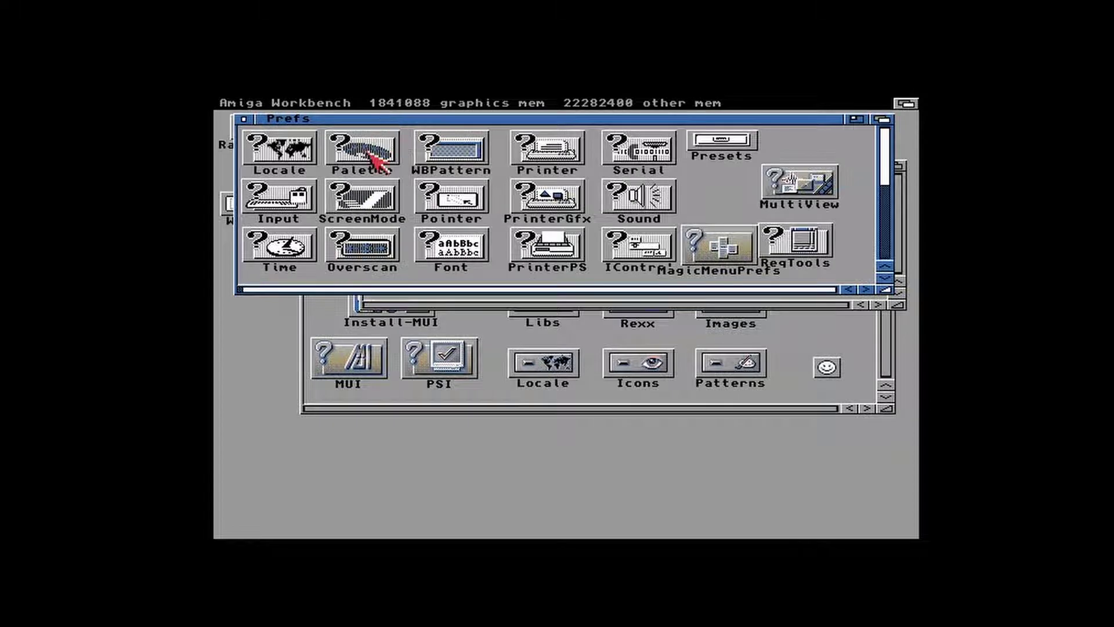
pyautogui.doubleClick(362, 152)
pyautogui.click(275, 211)
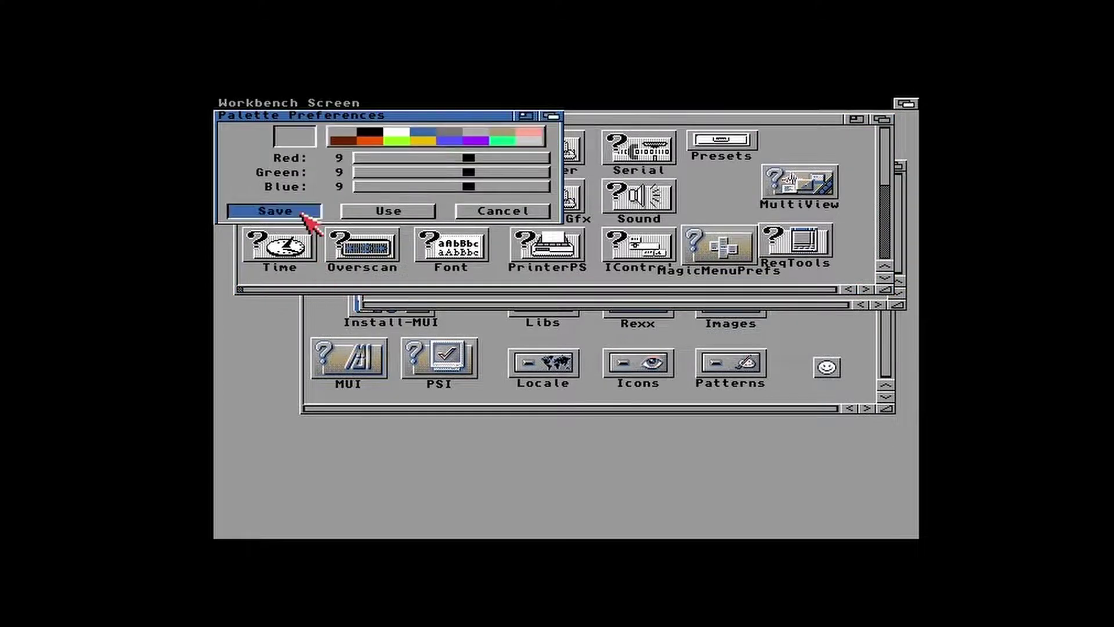
pyautogui.click(244, 120)
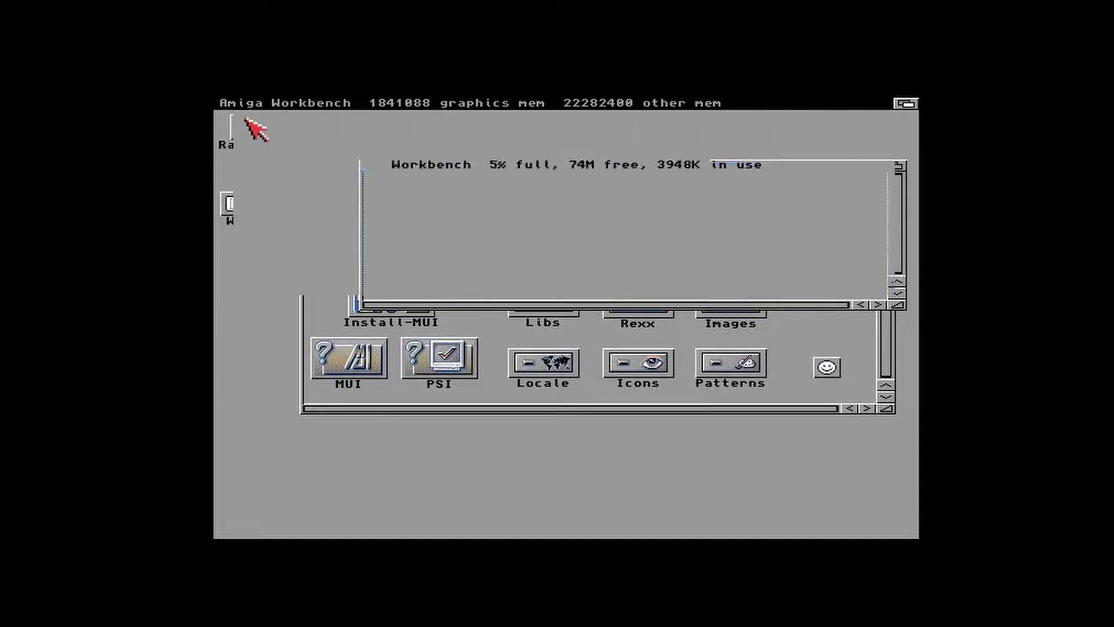
pyautogui.click(370, 166)
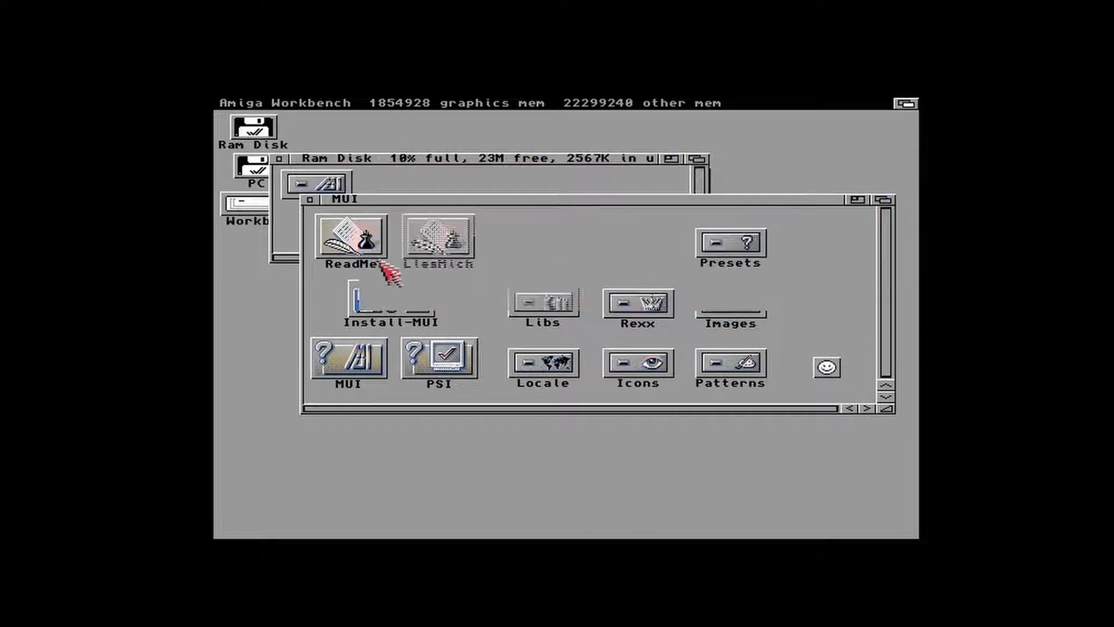
# Step: Start the MUI 3.8 installation as Intermediate User with the Workbench: volume as the destination
pyautogui.doubleClick(385, 300)
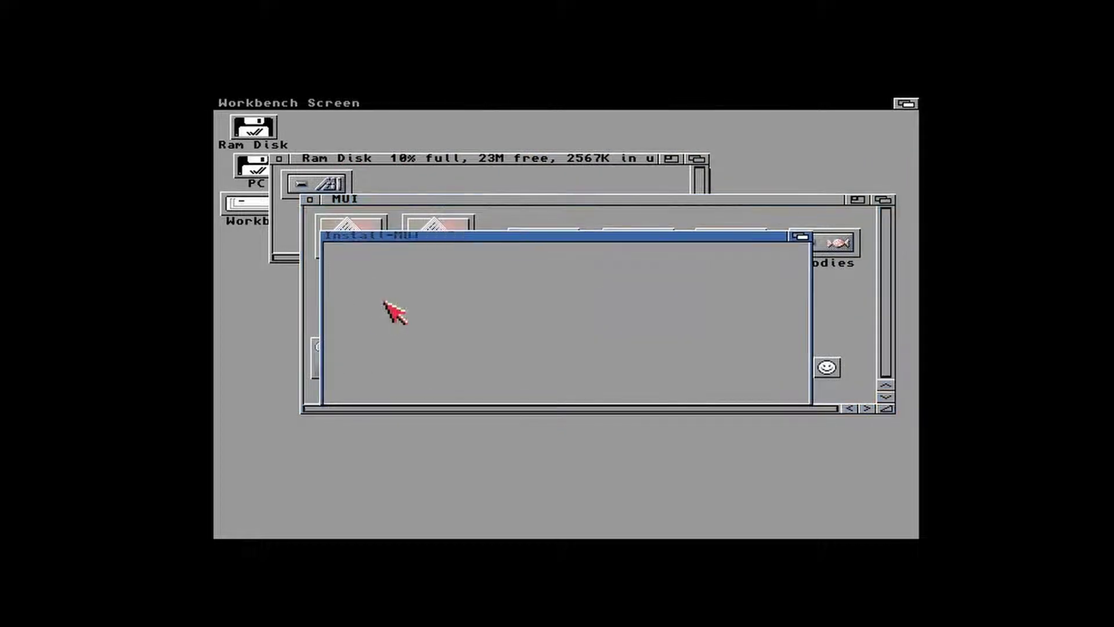
pyautogui.click(428, 381)
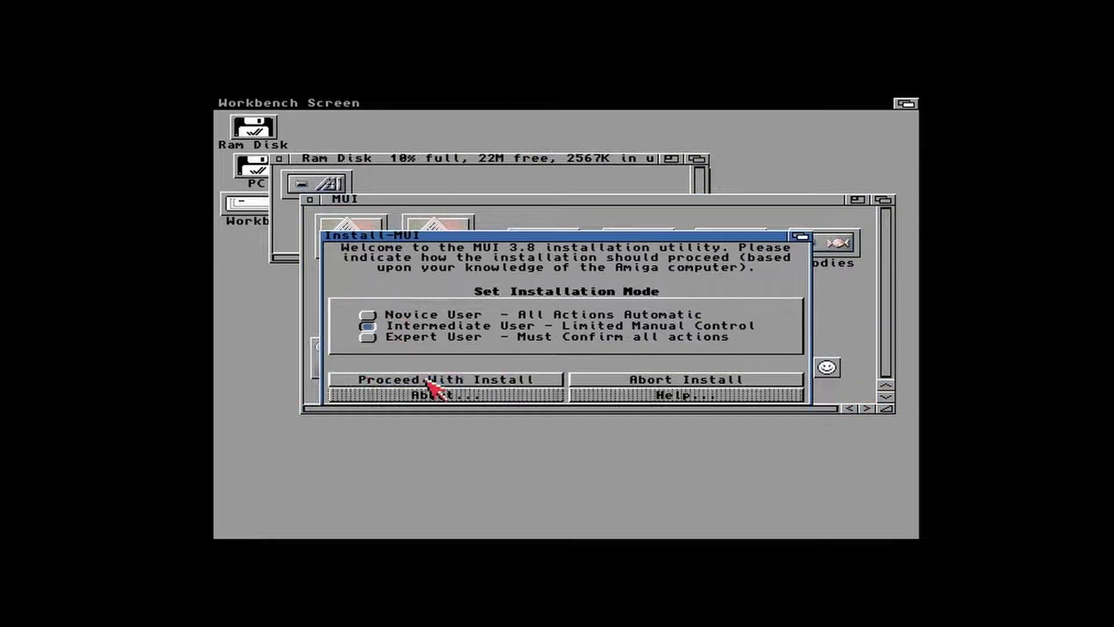
pyautogui.click(426, 381)
pyautogui.click(427, 383)
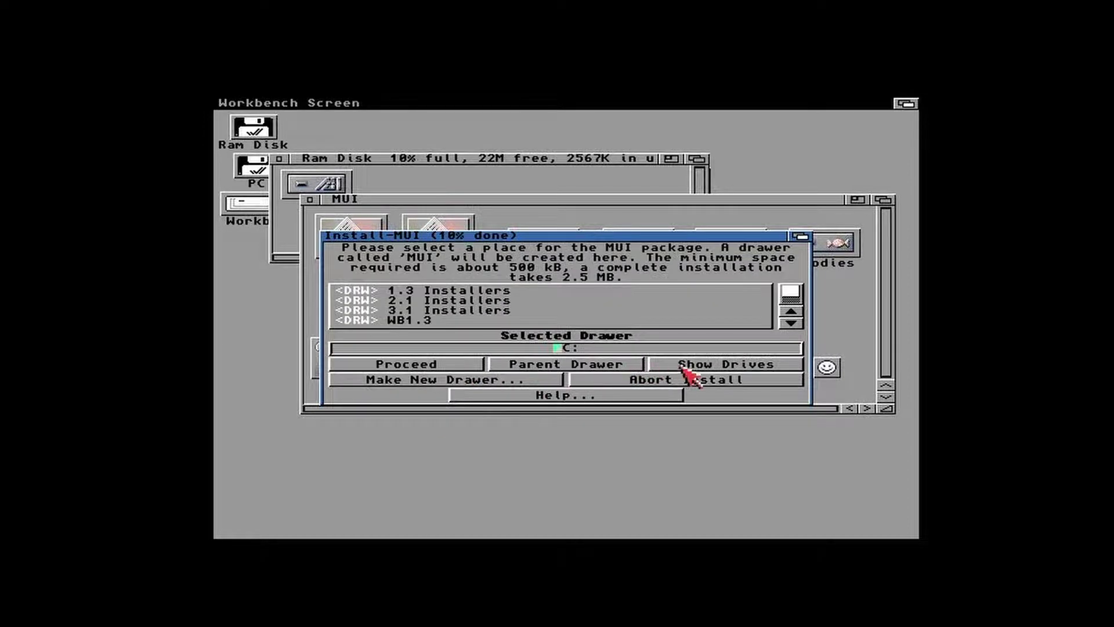
pyautogui.click(681, 364)
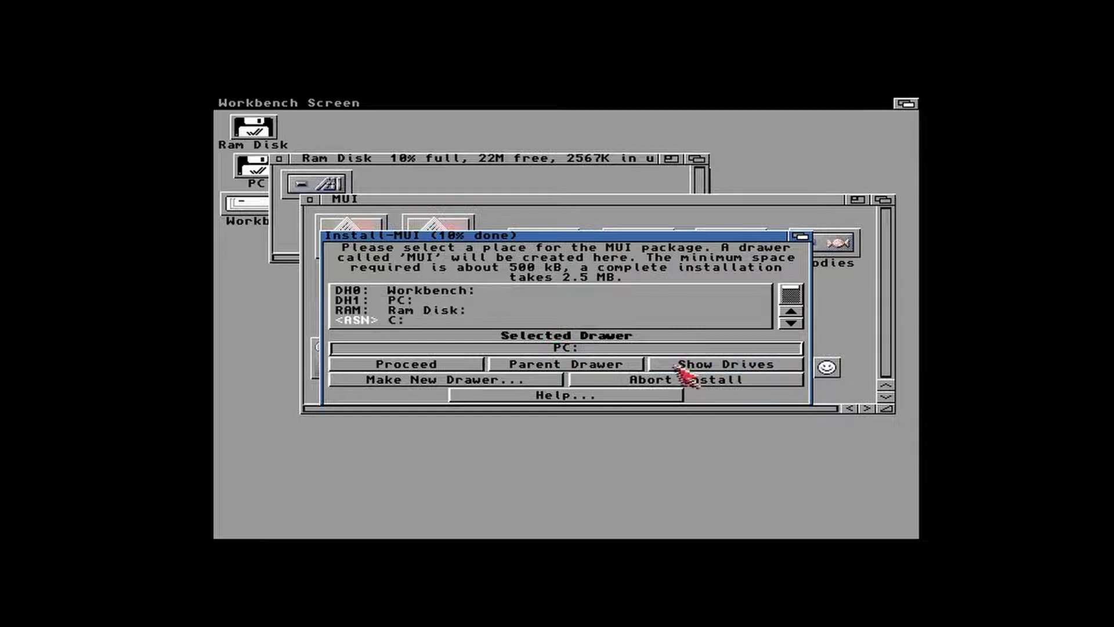
pyautogui.click(414, 290)
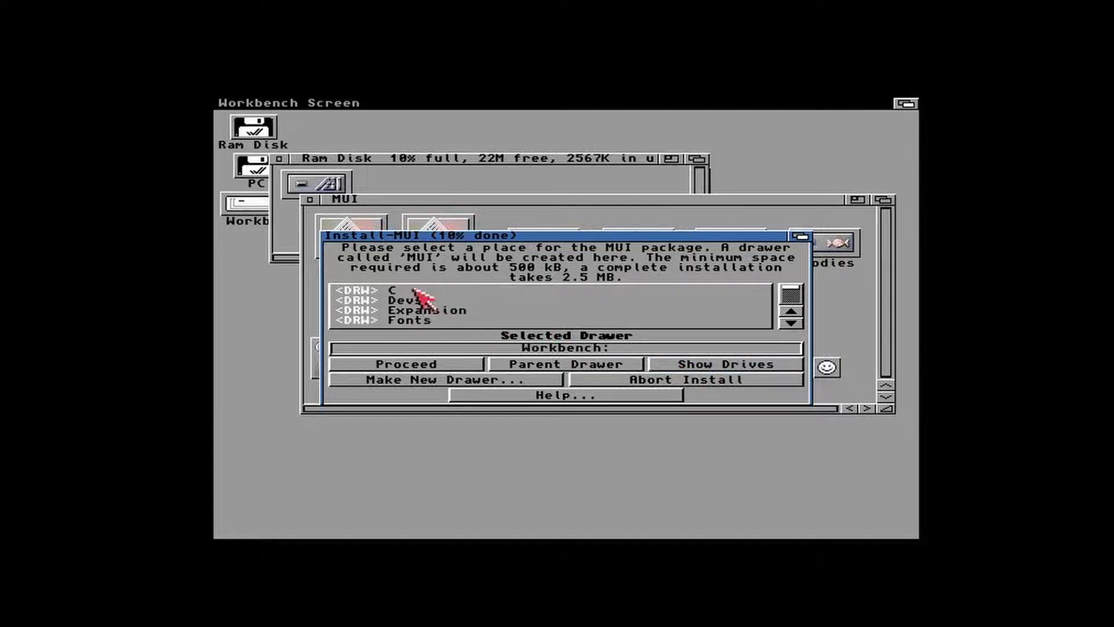
pyautogui.click(459, 364)
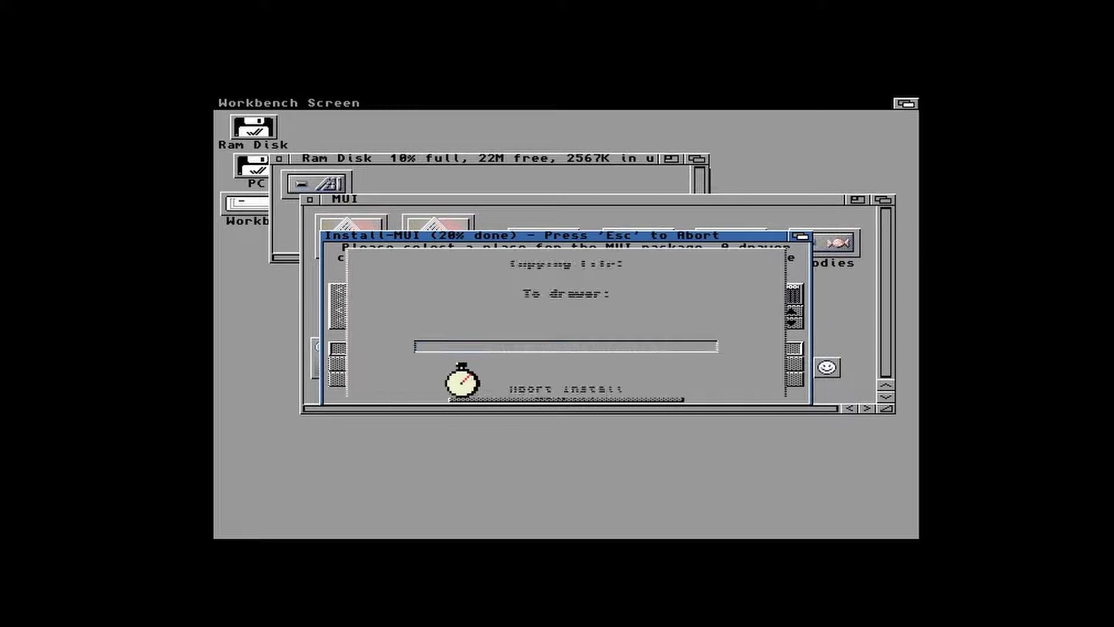
# Step: Complete the MUI 3.8 installation, accepting the installation of the example programs, and exit the installer
pyautogui.click(401, 378)
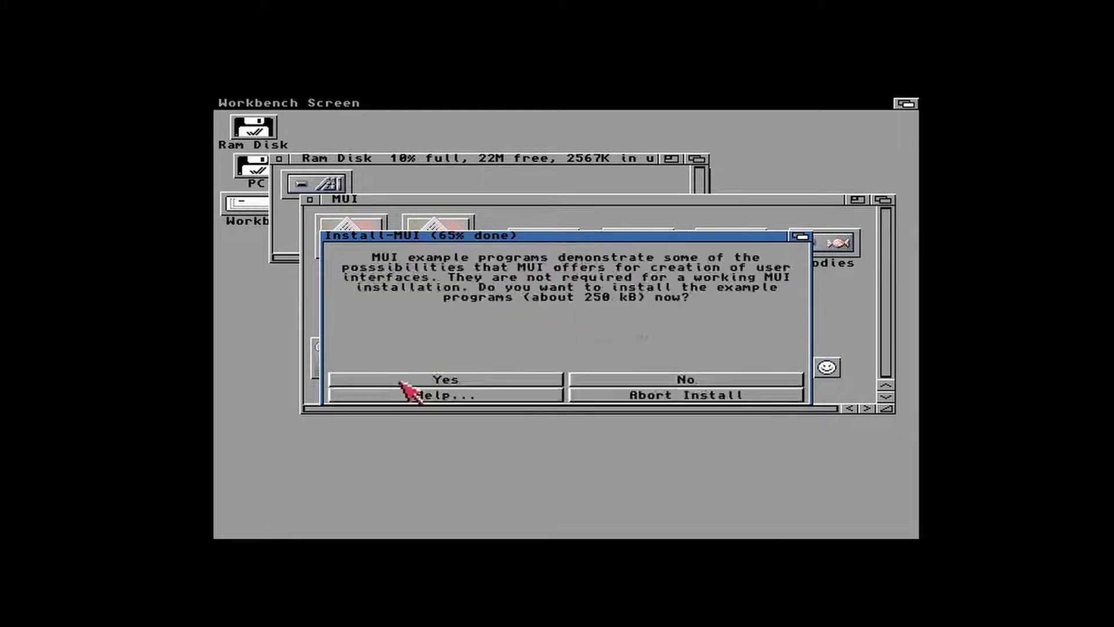
pyautogui.click(400, 380)
pyautogui.click(463, 395)
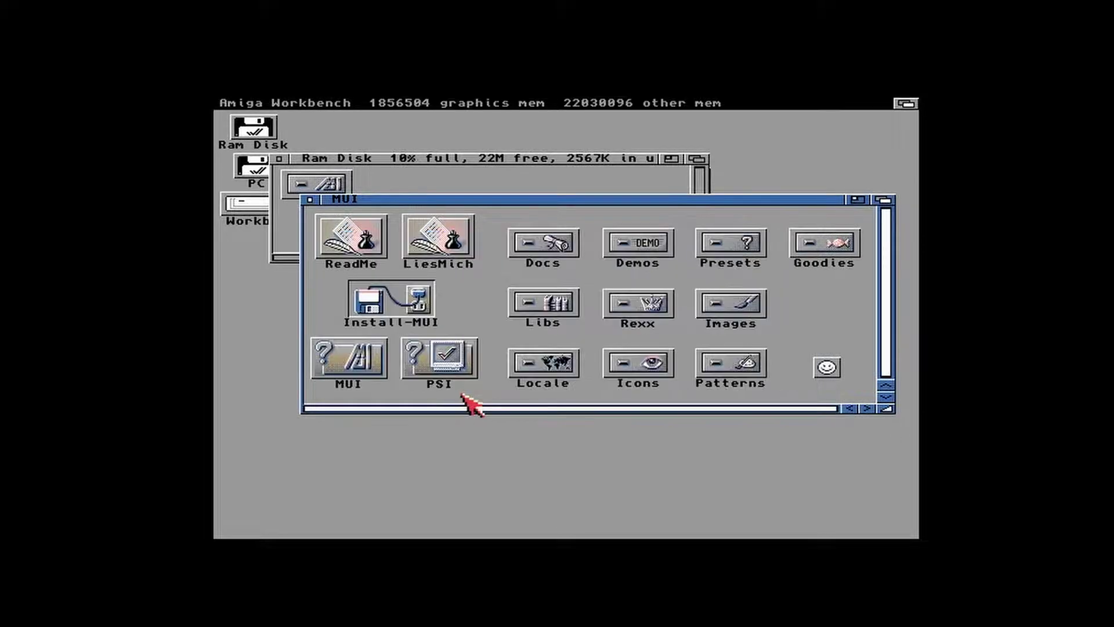
# Step: Restart the Amiga and open the MUI preferences from the MUI drawer on the Workbench disk
pyautogui.press('ctrl+Super_L+Super_R')
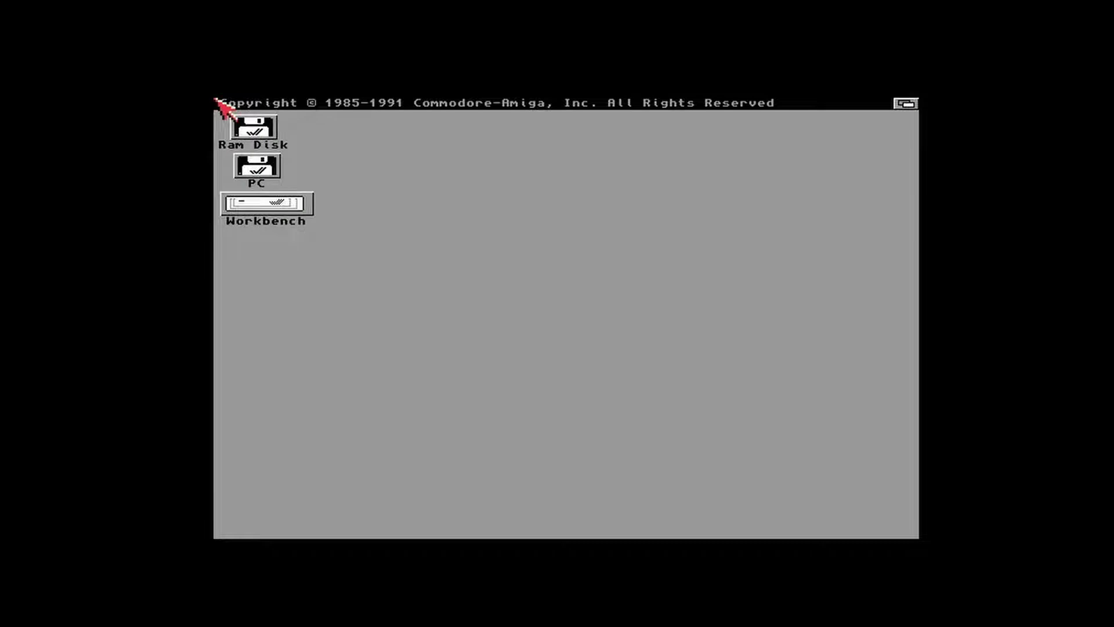
pyautogui.doubleClick(284, 206)
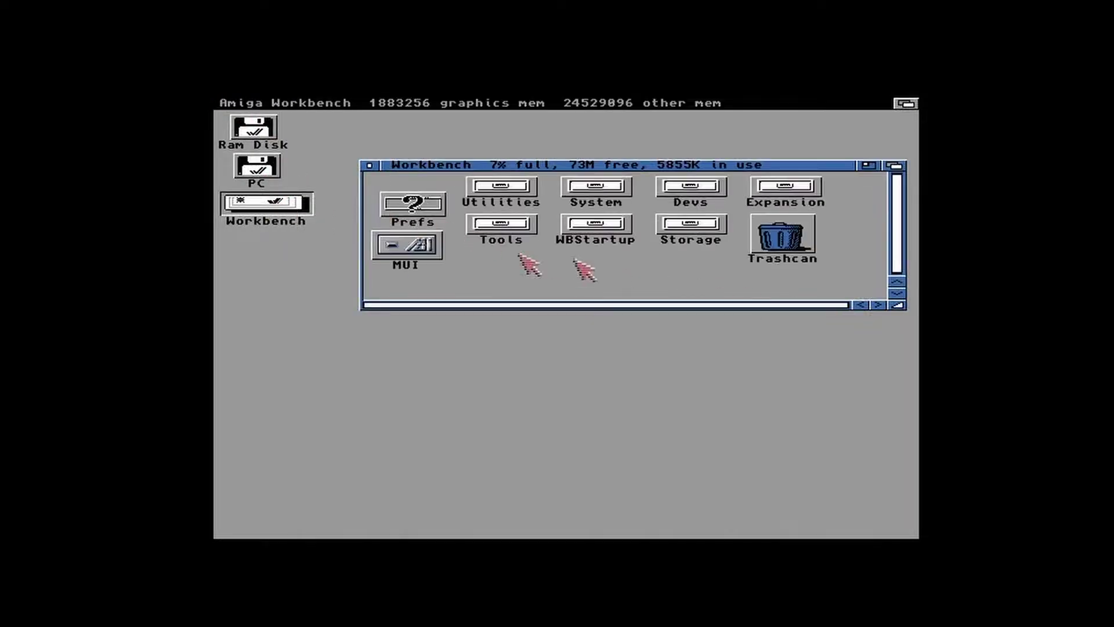
pyautogui.doubleClick(425, 246)
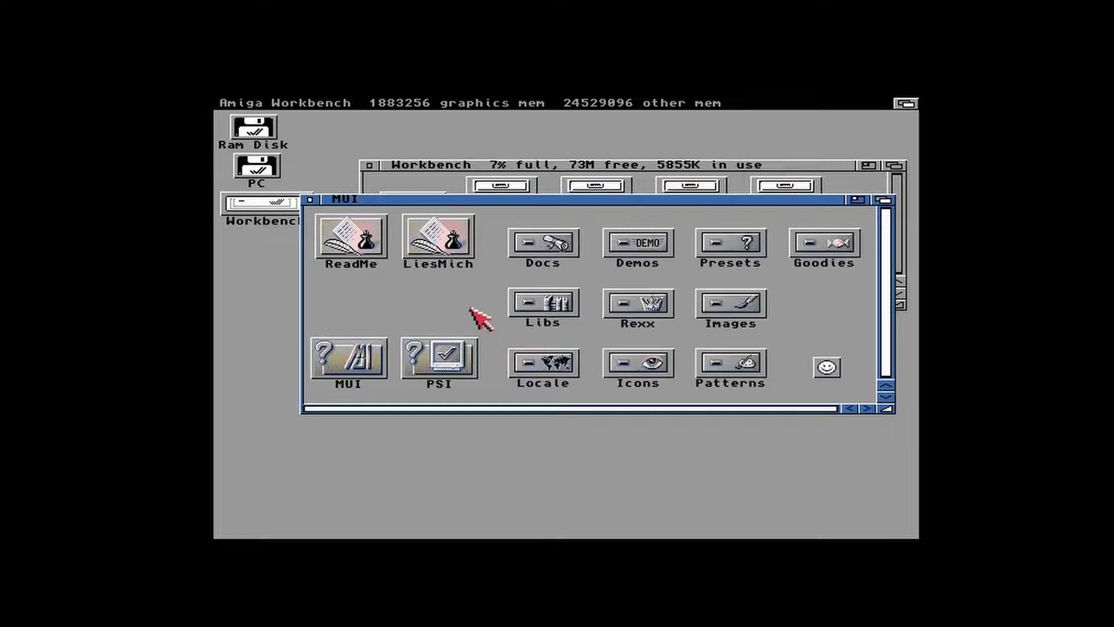
pyautogui.click(339, 367)
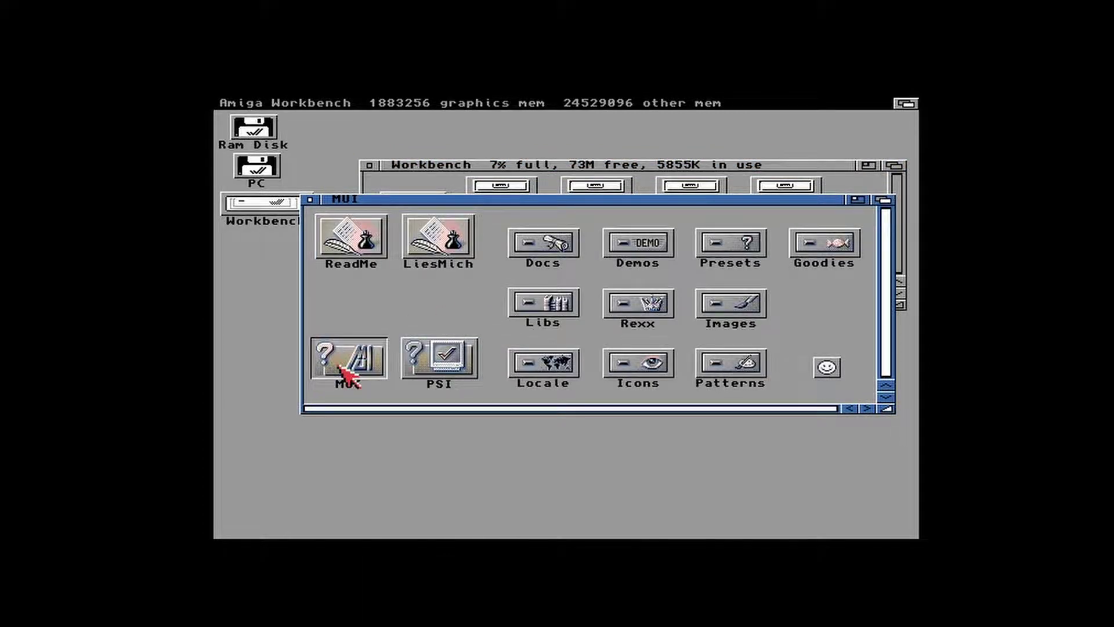
pyautogui.doubleClick(340, 367)
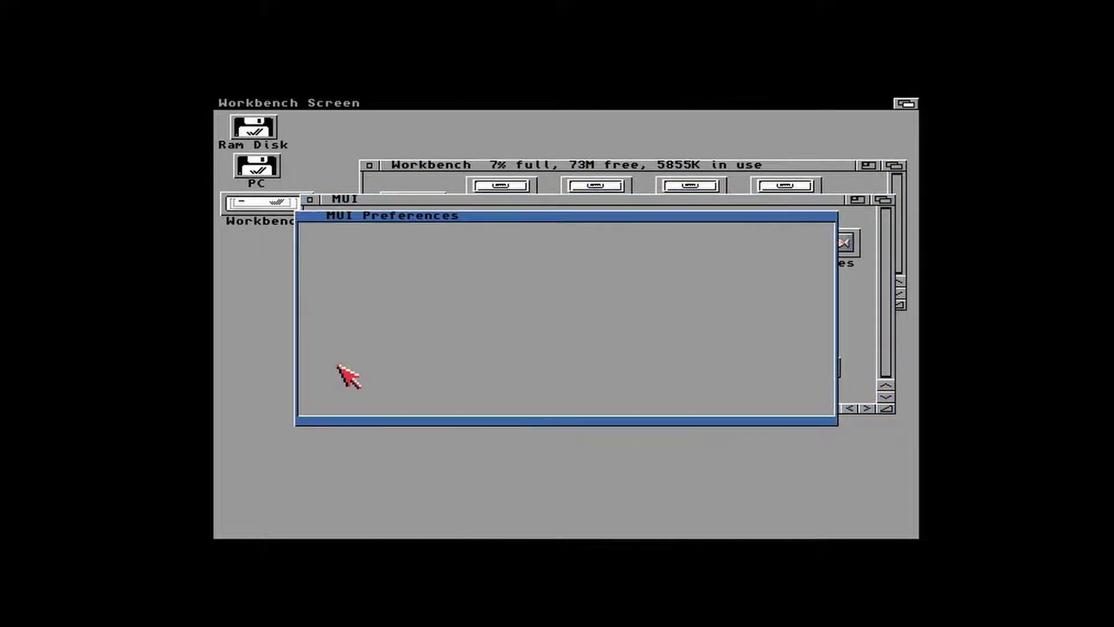
# Step: Load the XEN.prefs preset from mui:Presets, save the MUI preferences, and close the MUI and Workbench windows
pyautogui.rightClick(247, 101)
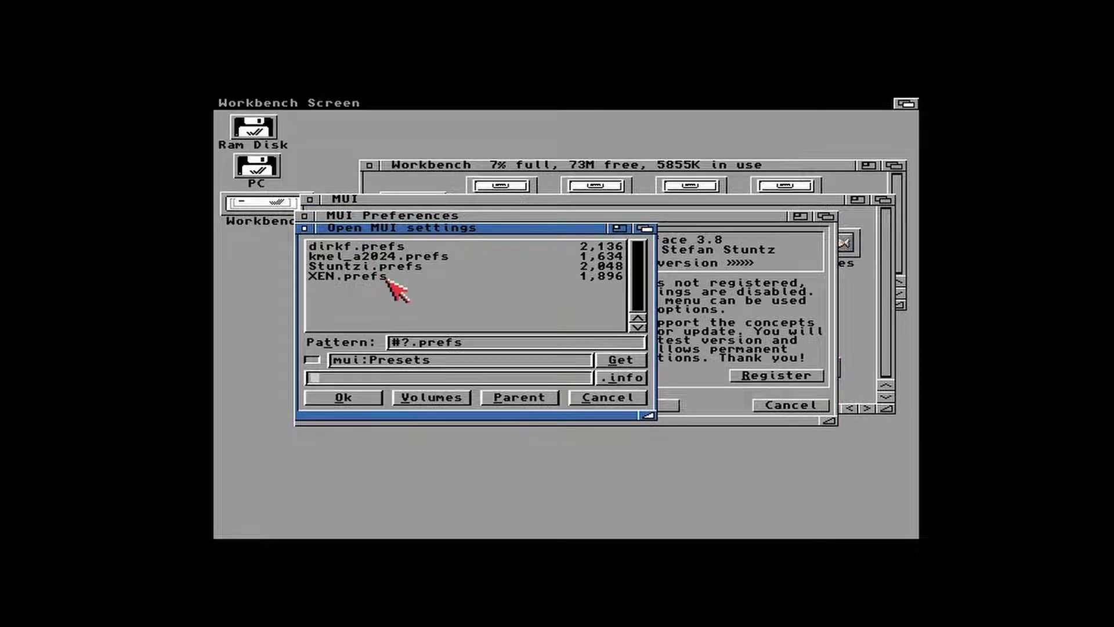
pyautogui.click(371, 276)
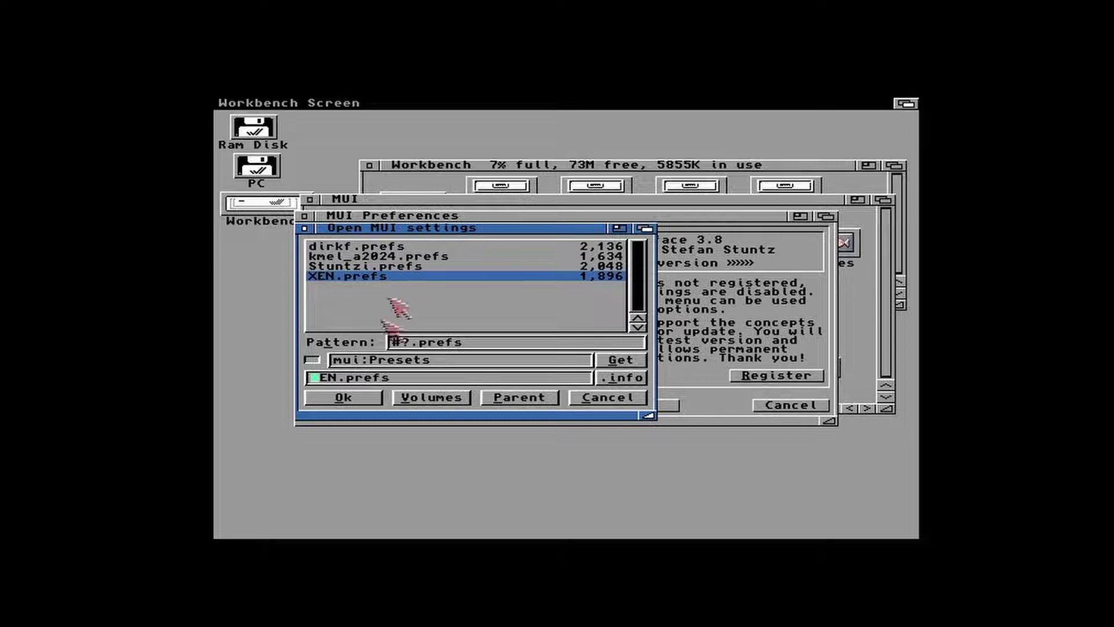
pyautogui.click(364, 398)
pyautogui.click(357, 405)
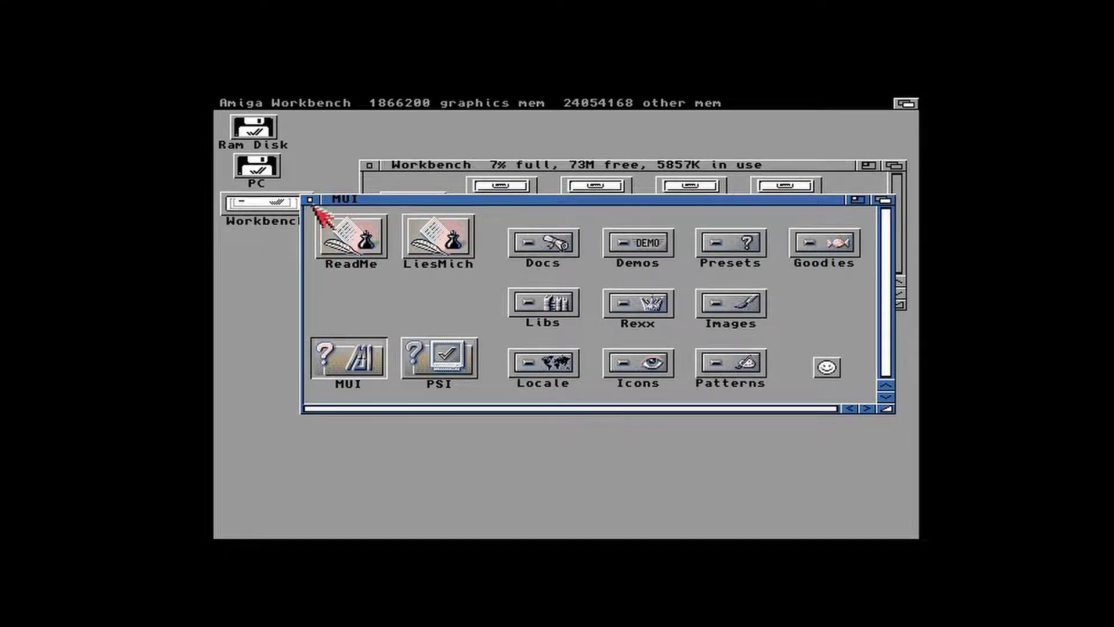
pyautogui.click(310, 201)
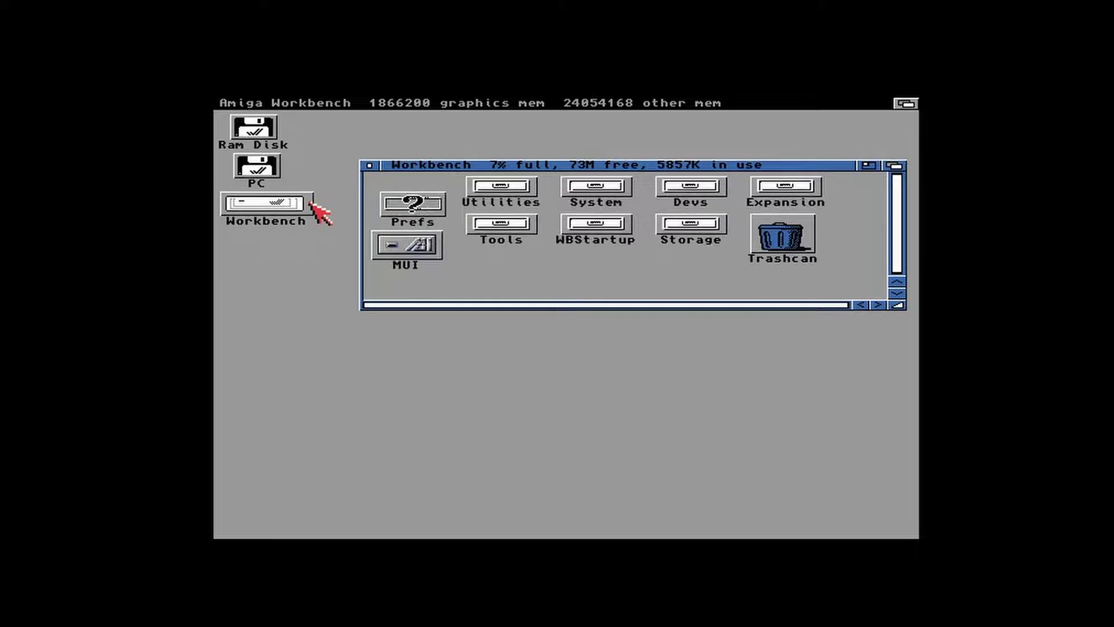
pyautogui.click(369, 165)
# Step: Run the 08-MUI_2 script from the 2.1 Installers drawer on the PC disk and dismiss its output window
pyautogui.doubleClick(267, 167)
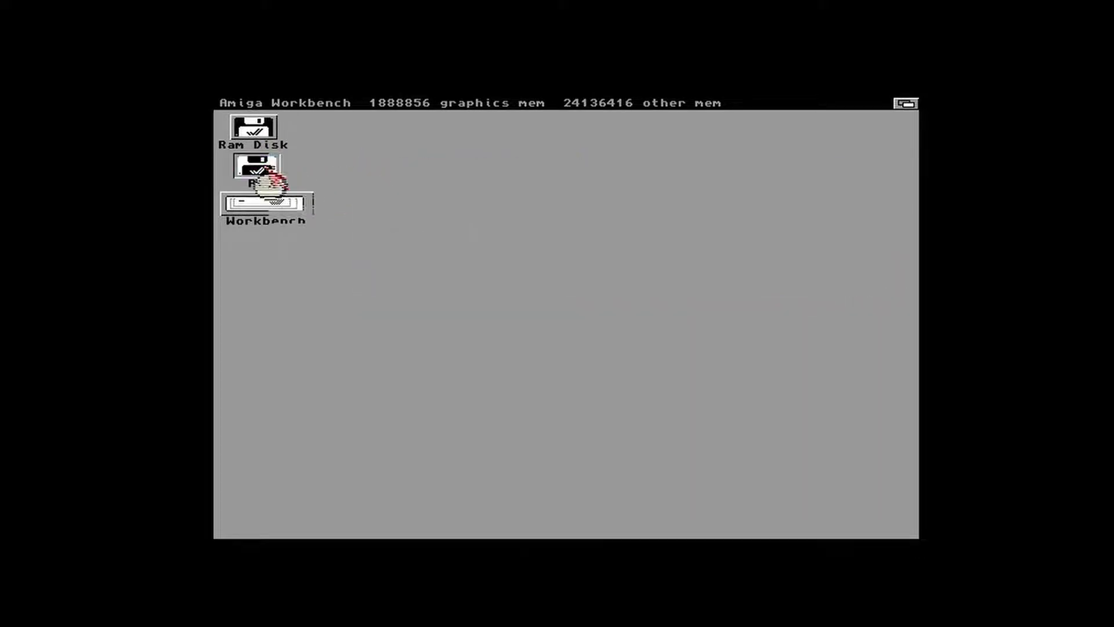
pyautogui.doubleClick(361, 223)
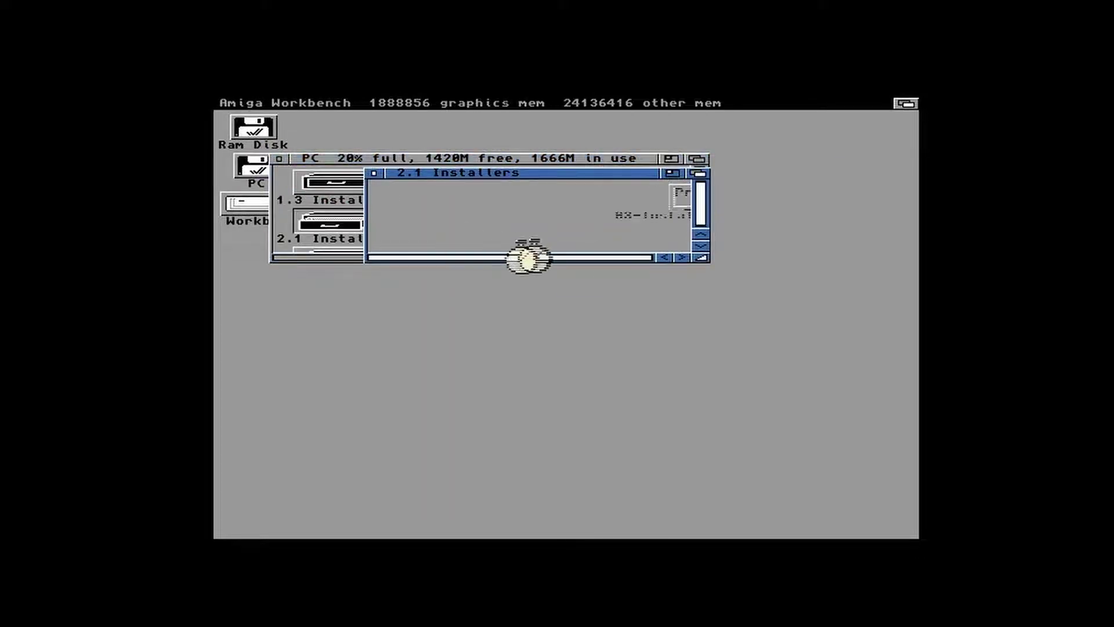
pyautogui.click(637, 257)
pyautogui.click(637, 257)
pyautogui.click(637, 257)
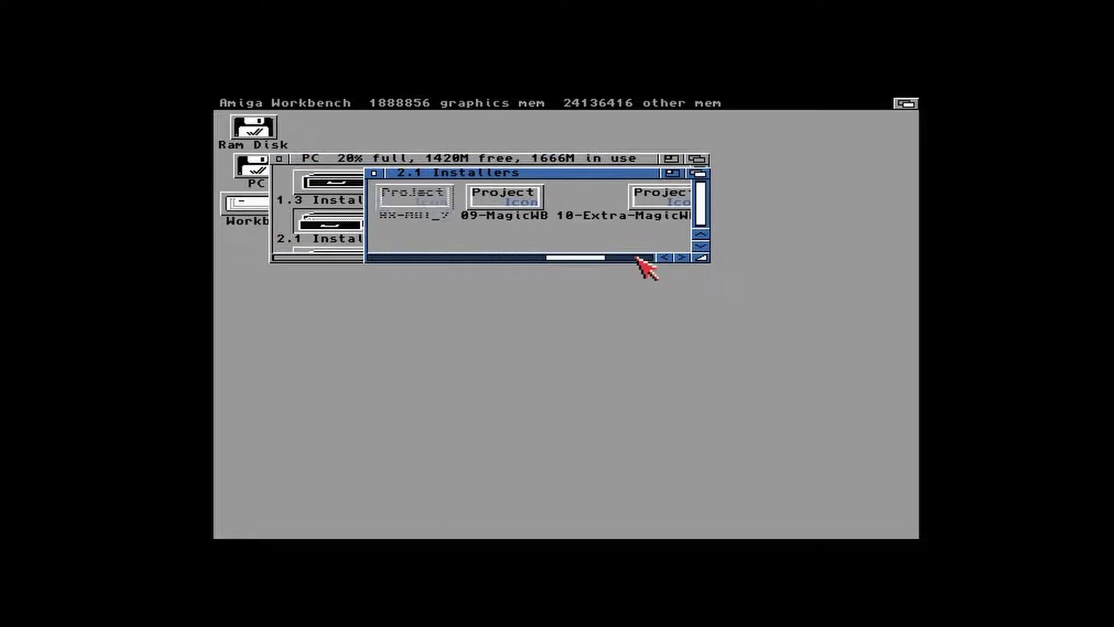
pyautogui.doubleClick(430, 200)
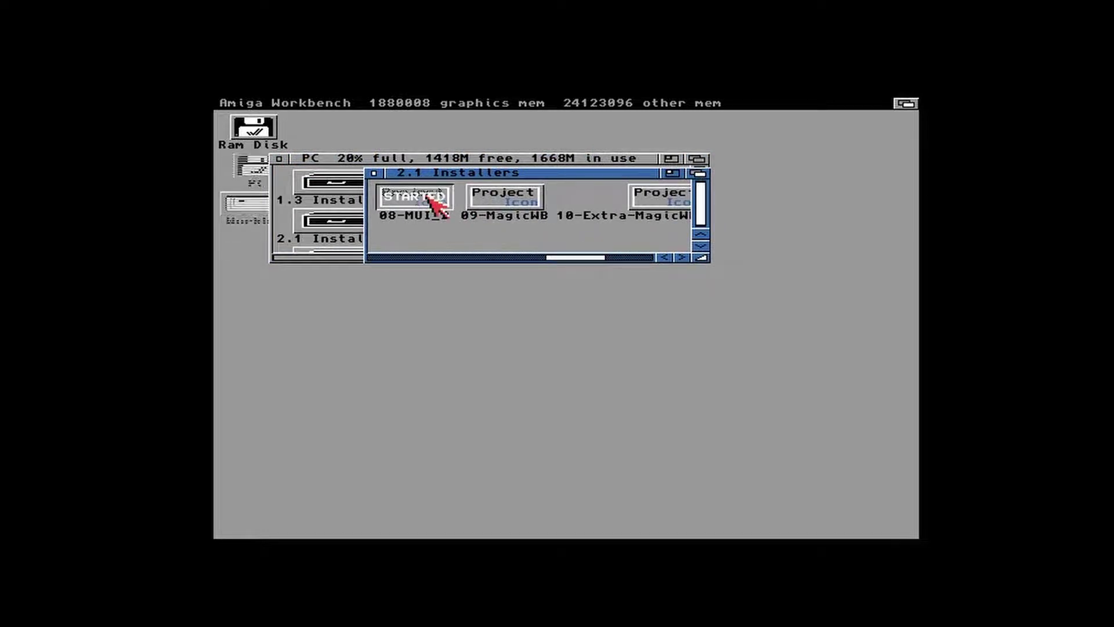
pyautogui.click(877, 157)
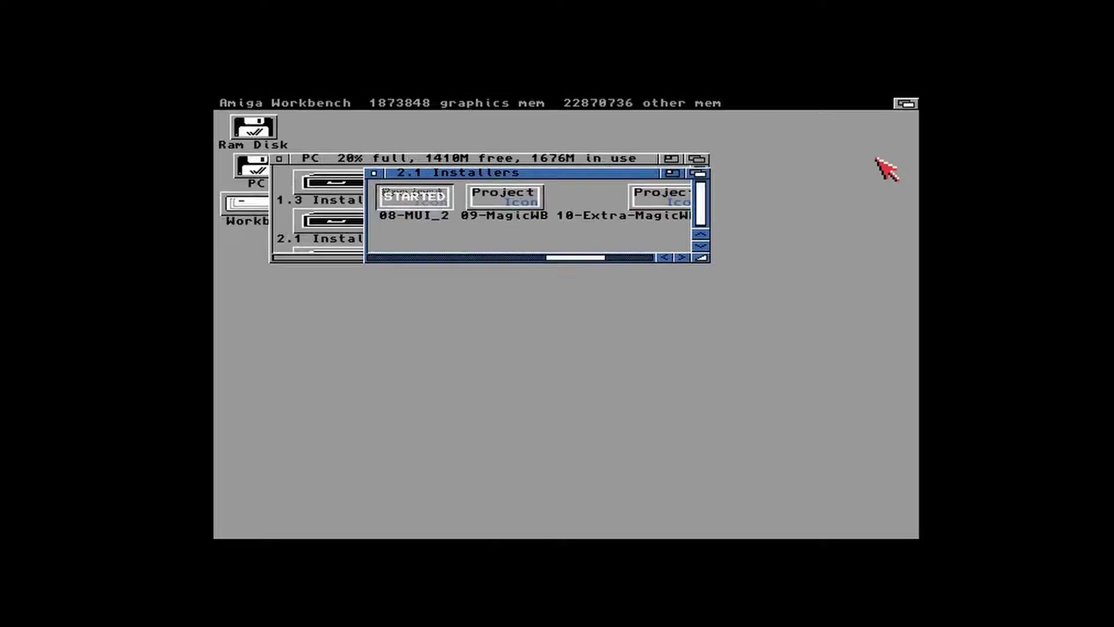
# Step: Restart the Amiga and run the 09-MagicWB script from the 2.1 Installers drawer on the PC disk
pyautogui.press('ctrl+super+Super_R')
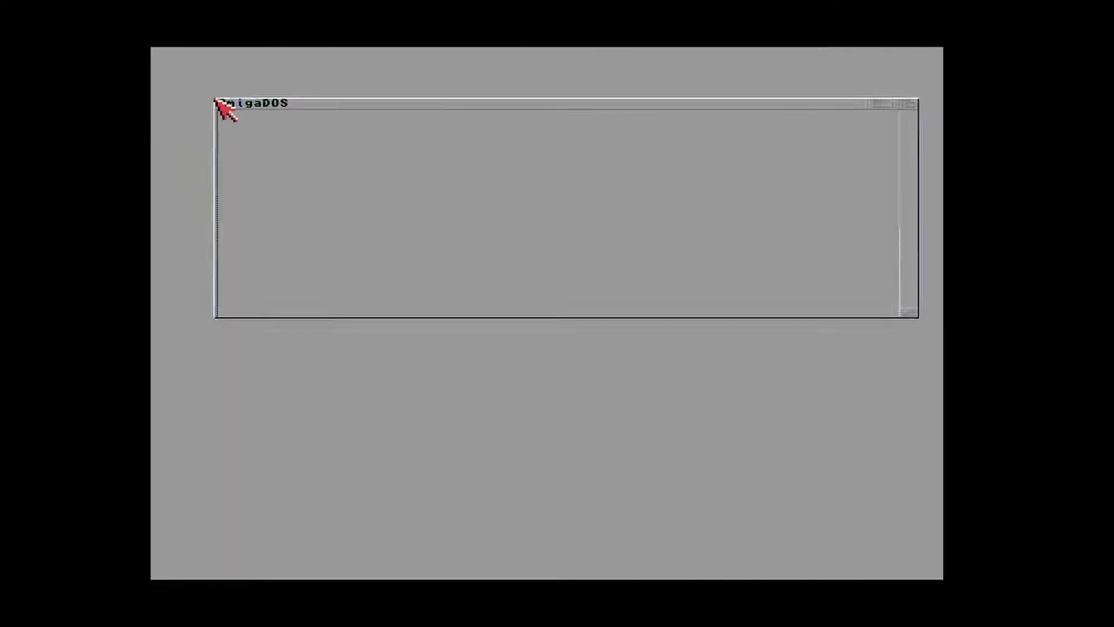
pyautogui.doubleClick(259, 159)
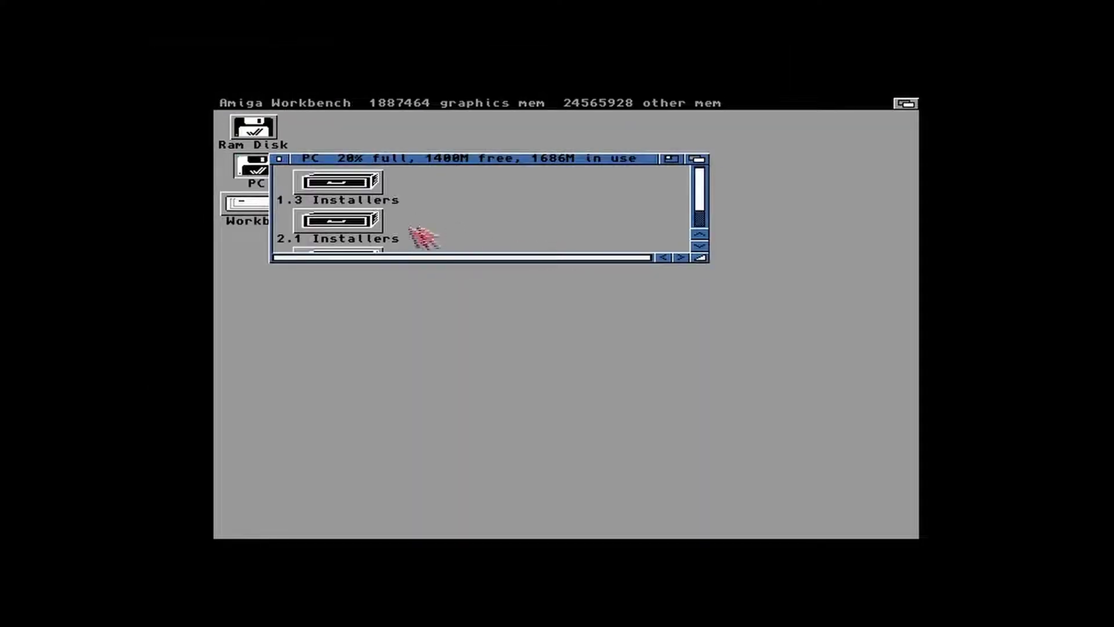
pyautogui.doubleClick(352, 225)
pyautogui.click(620, 257)
pyautogui.click(622, 257)
pyautogui.click(622, 257)
pyautogui.doubleClick(530, 207)
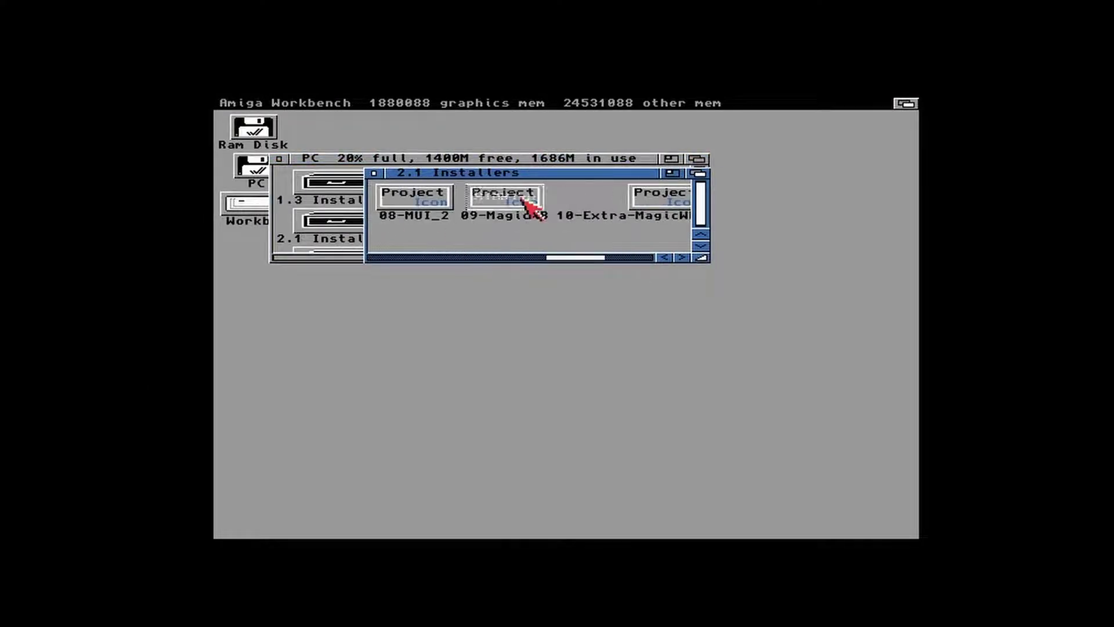
pyautogui.click(884, 161)
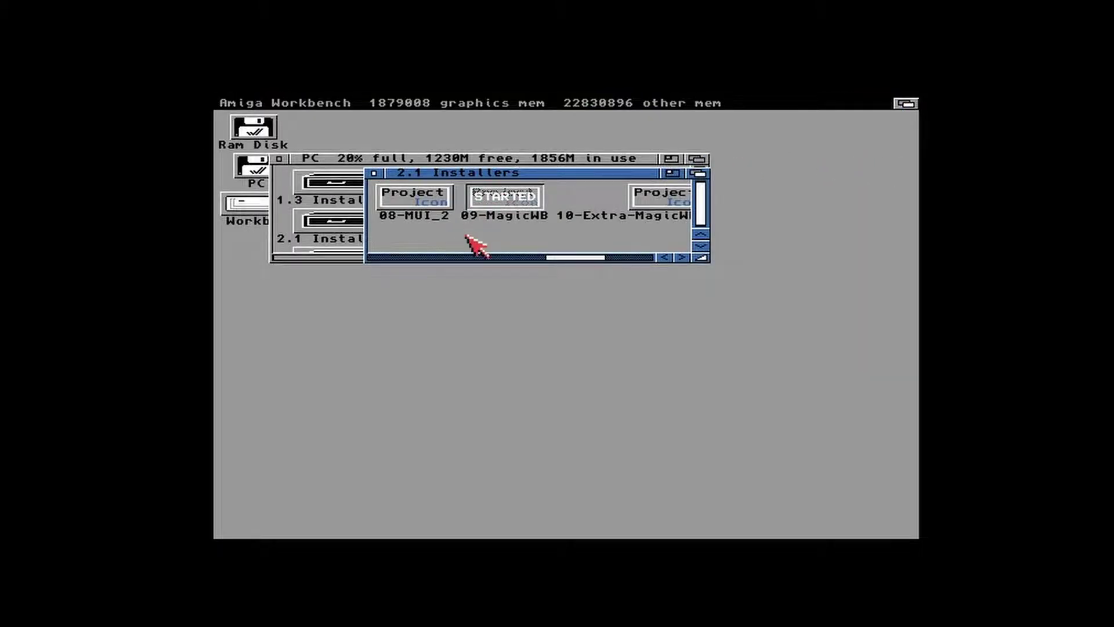
# Step: Run Install from the MagicWB drawer on the Ram Disk and agree to start the MagicWB v2.0 installation
pyautogui.doubleClick(262, 139)
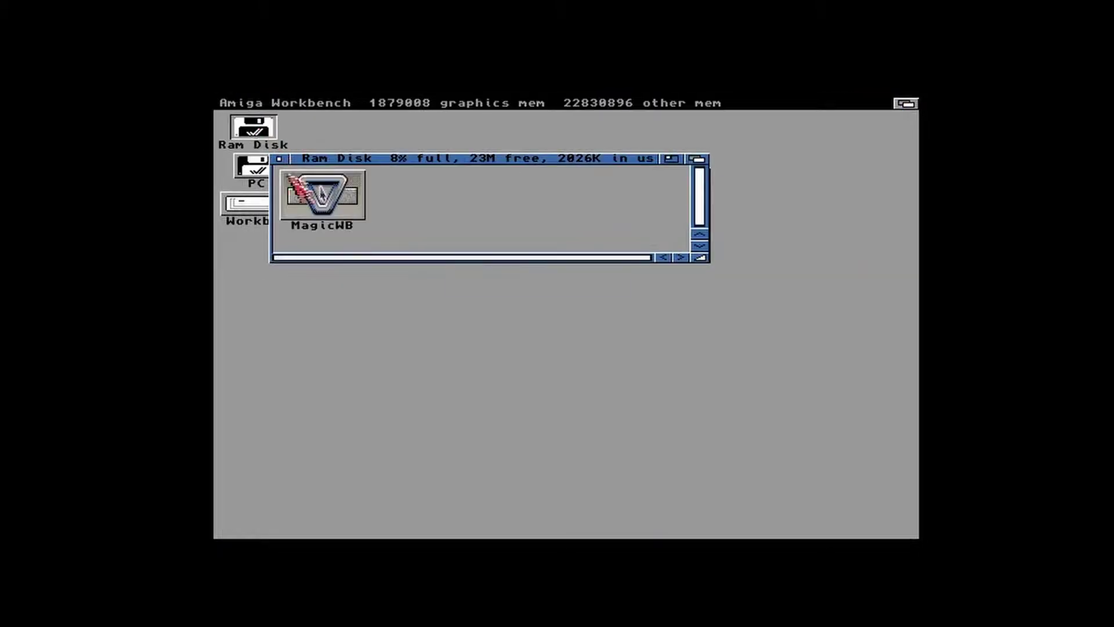
pyautogui.doubleClick(323, 189)
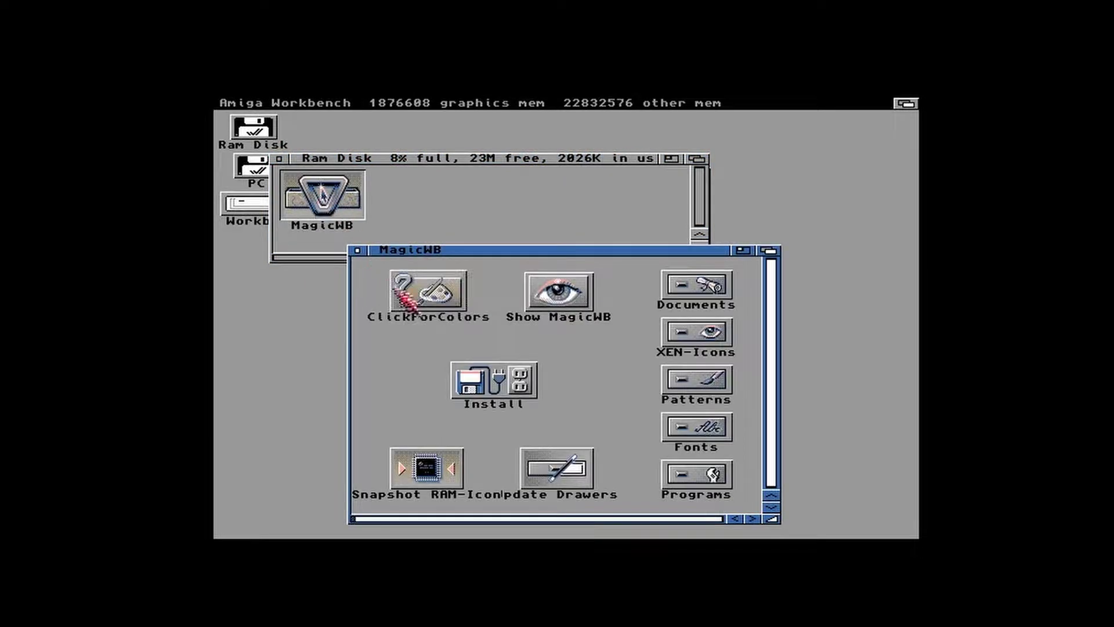
pyautogui.doubleClick(488, 365)
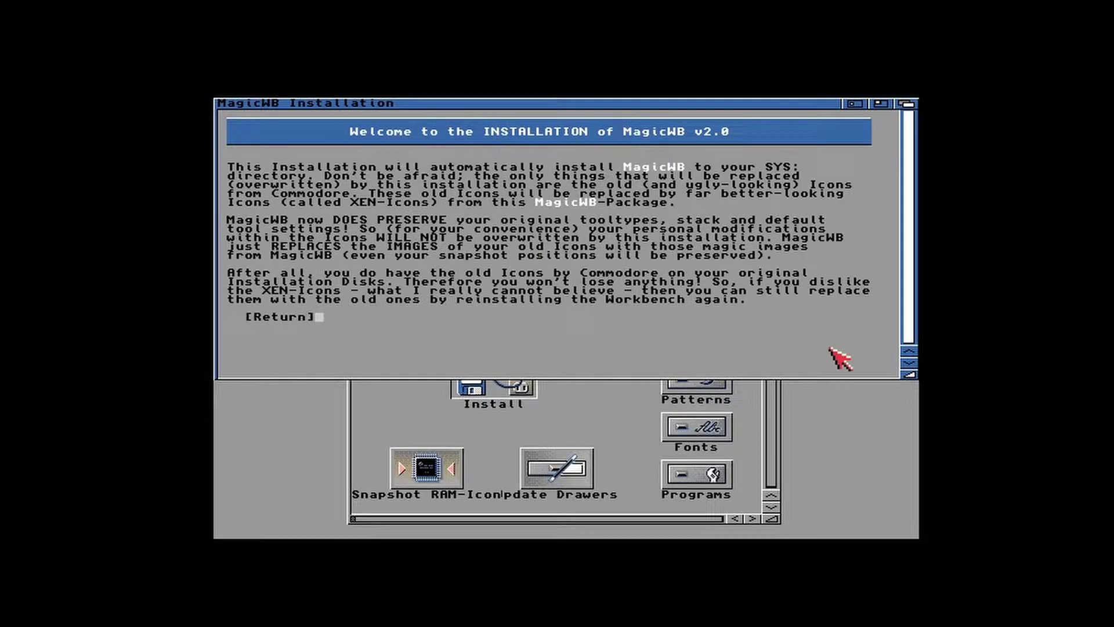
pyautogui.press('Return')
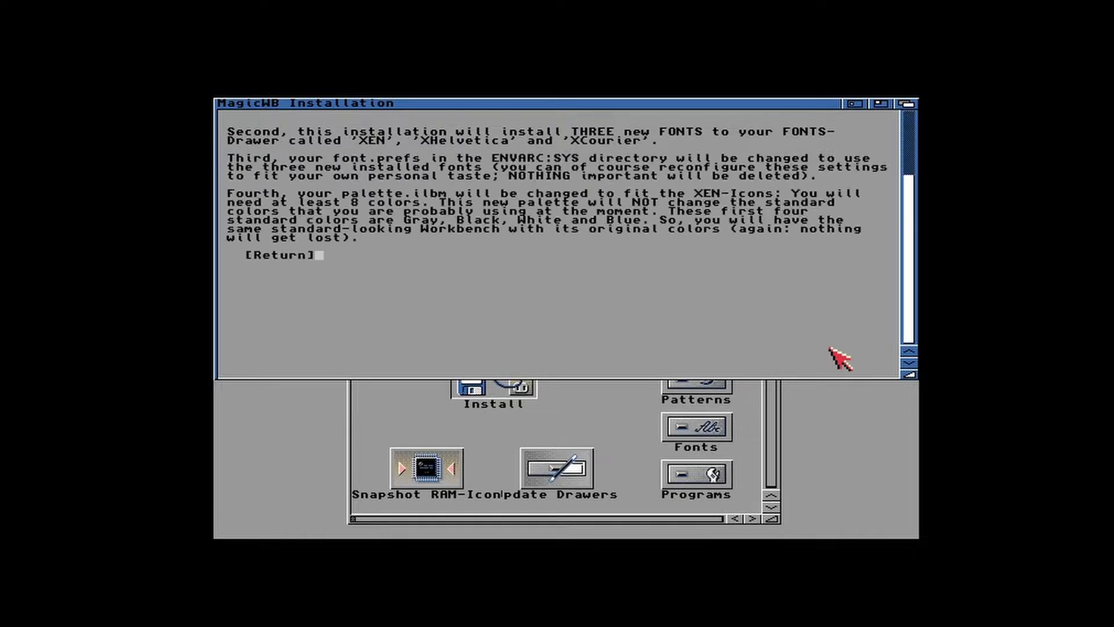
pyautogui.press('Return')
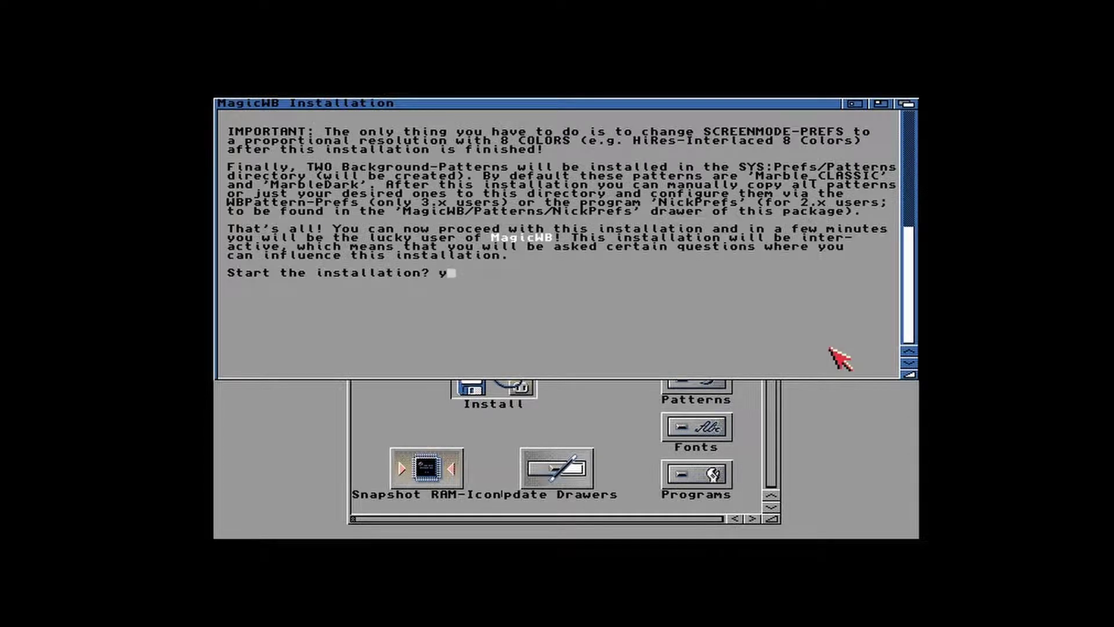
pyautogui.press('Return')
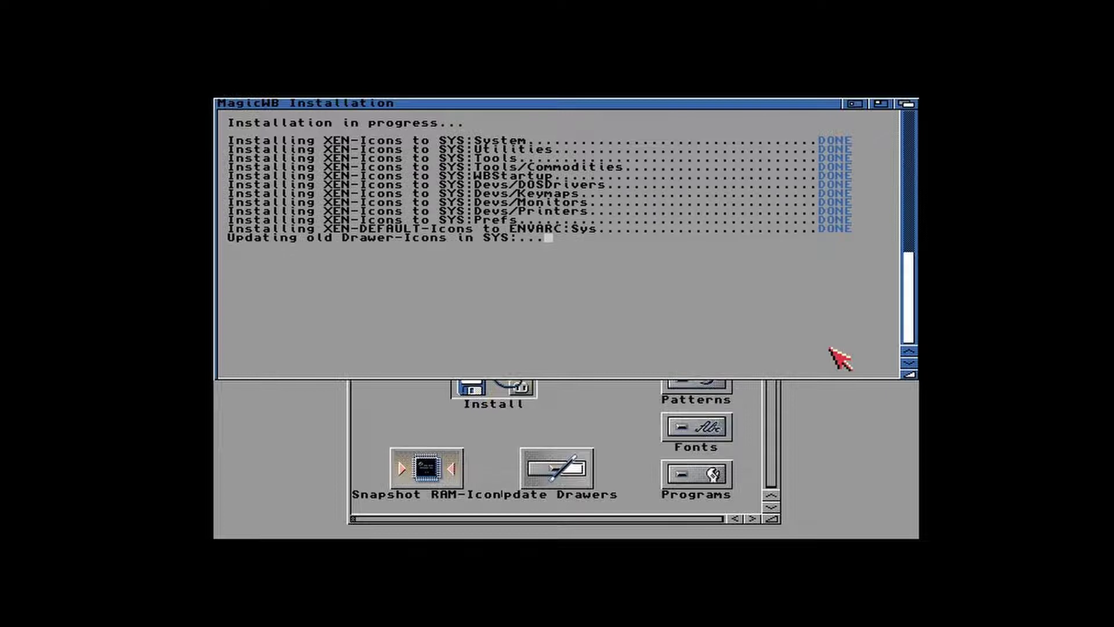
# Step: Install the HardDisk icon on the DH1: partition and decline installing it on other partitions
pyautogui.press('Return')
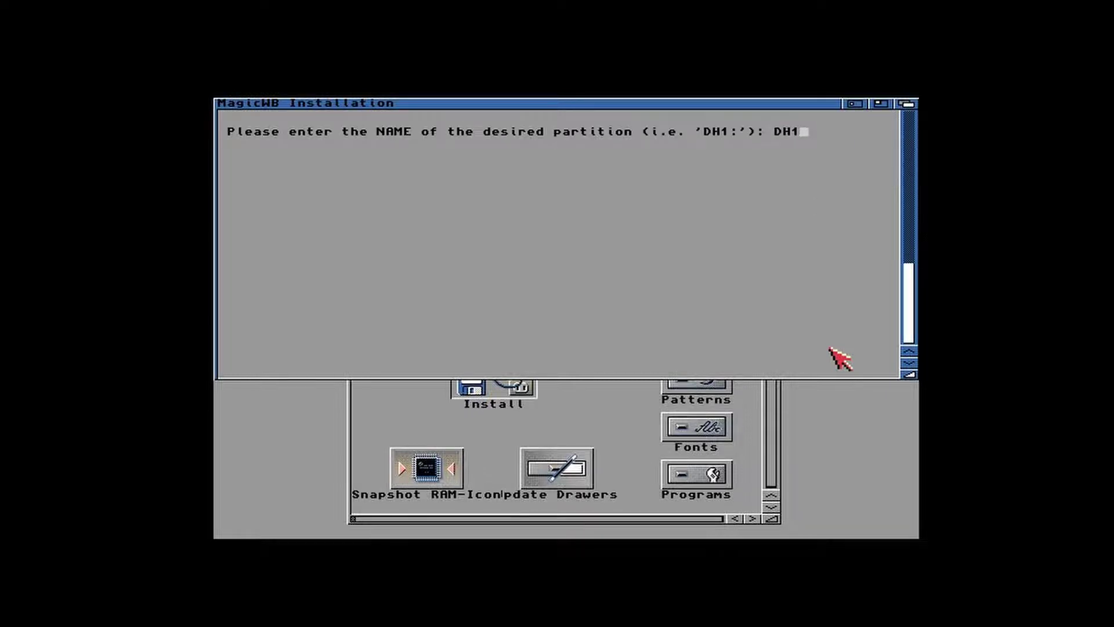
pyautogui.press('Return')
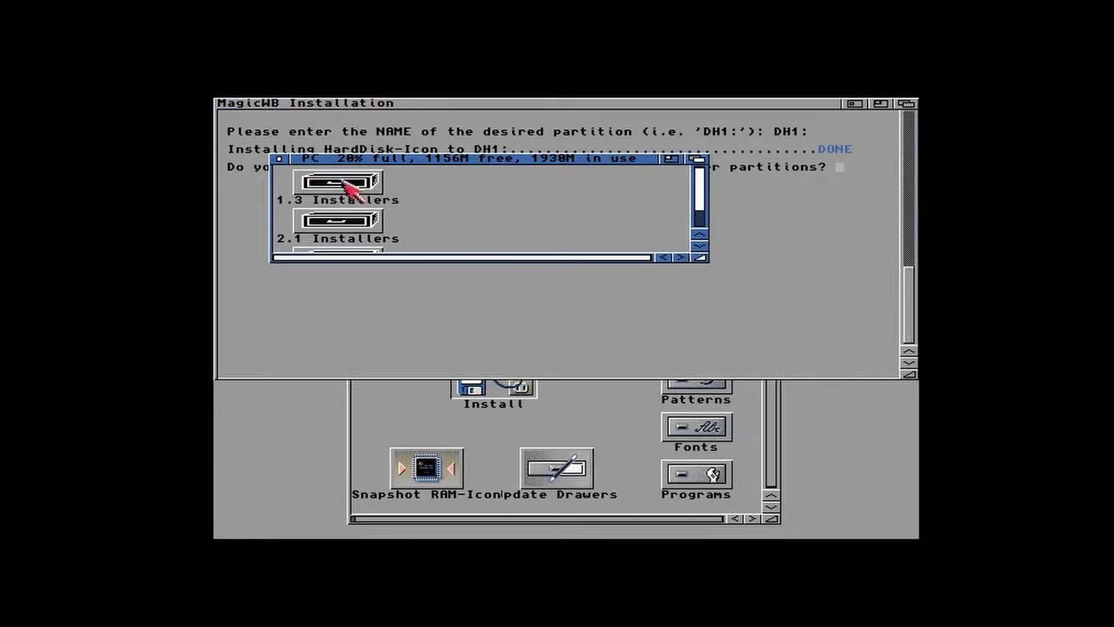
pyautogui.click(280, 158)
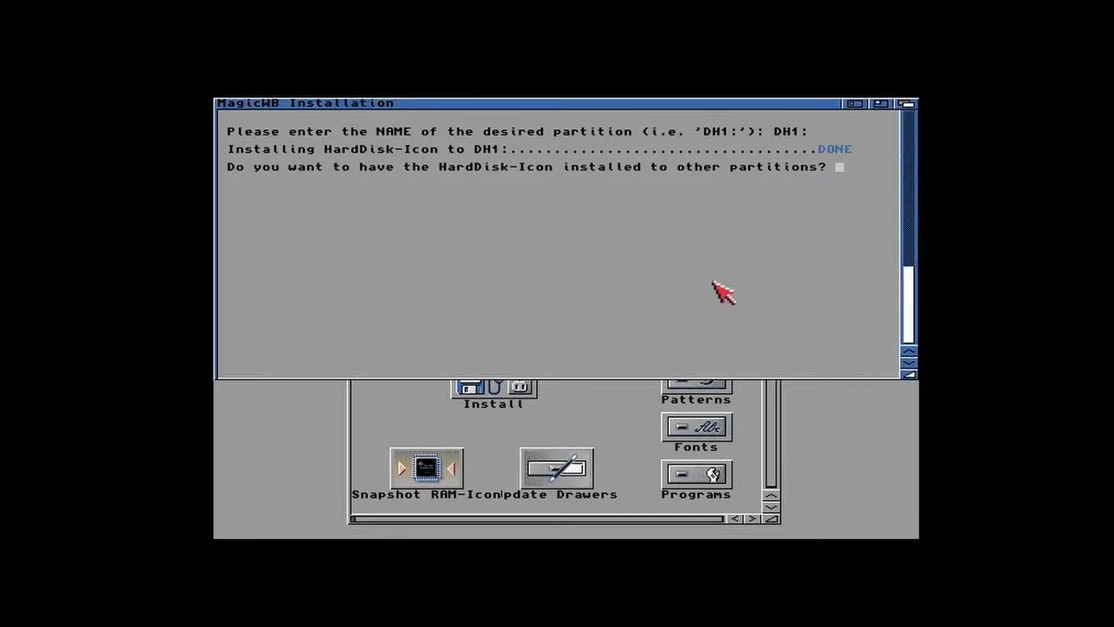
pyautogui.press('Return')
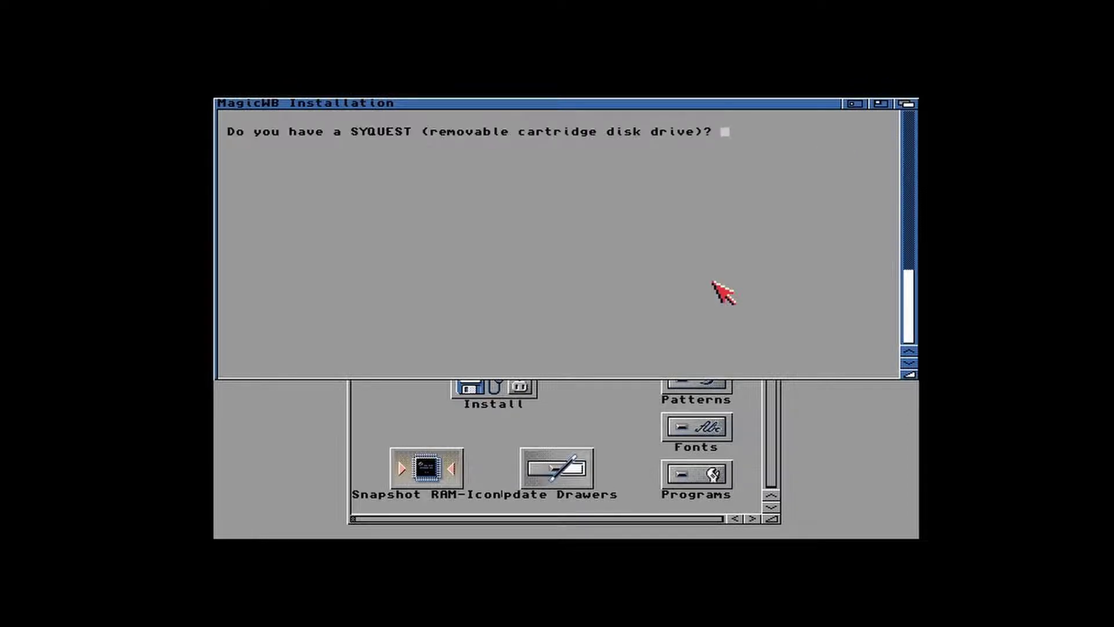
# Step: Answer no to having a SYQUEST drive and install the MagicWB dock images to SYS:Prefs/MagicWB-Images
pyautogui.write('n')
pyautogui.press('Return')
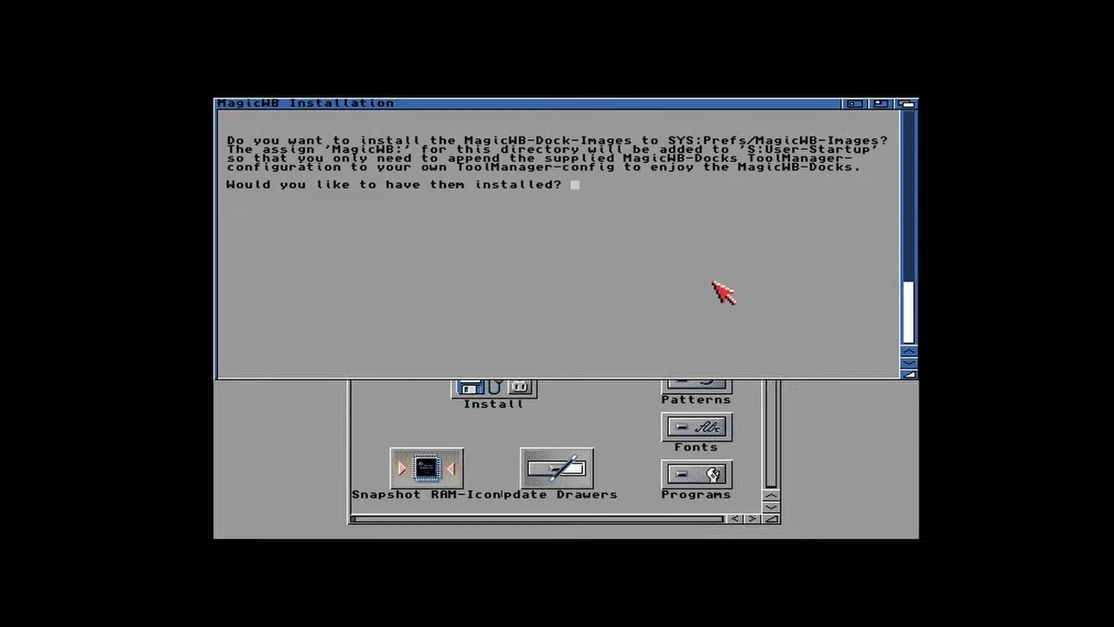
pyautogui.write('y')
pyautogui.press('Return')
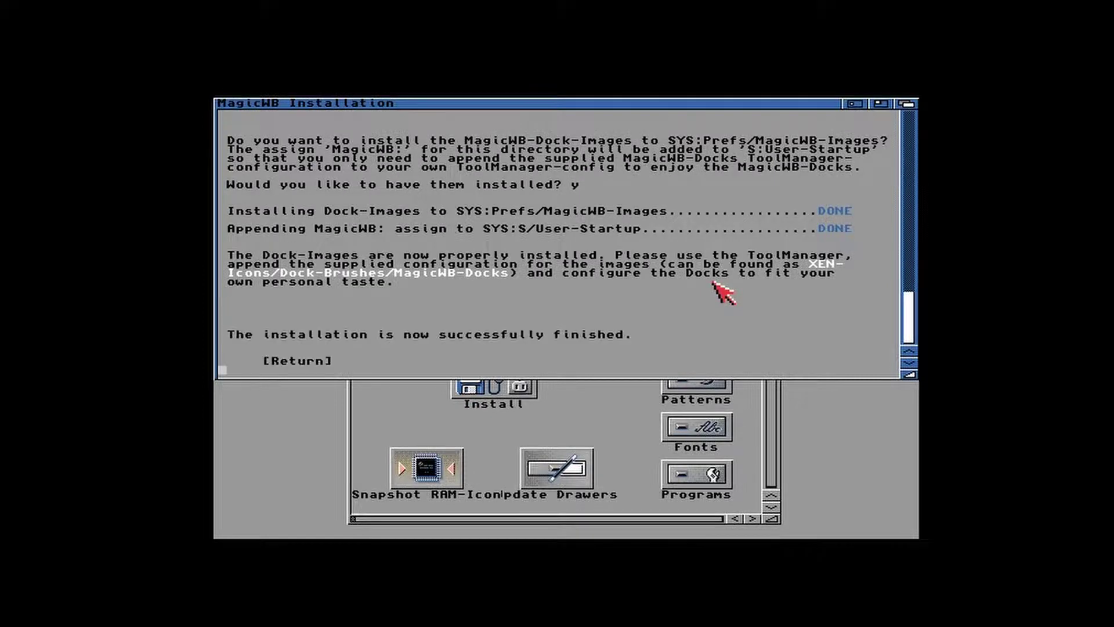
# Step: Finish the MagicWB installation, cancelling the ScreenMode preferences and acknowledging the remaining notes
pyautogui.press('Return')
pyautogui.press('Return')
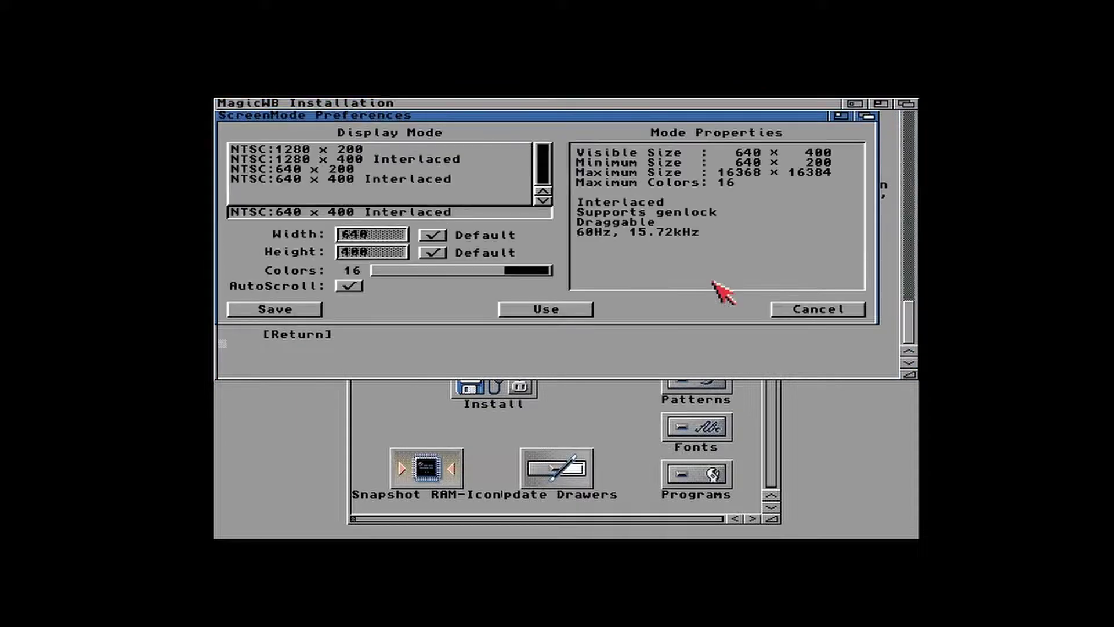
pyautogui.click(815, 309)
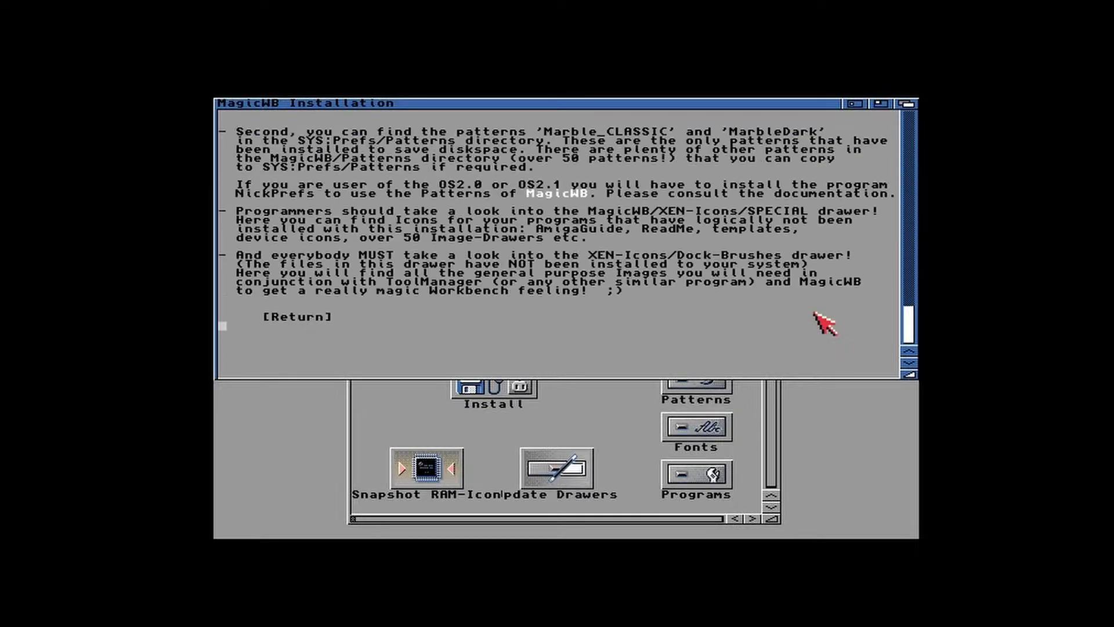
pyautogui.press('Return')
pyautogui.press('Return')
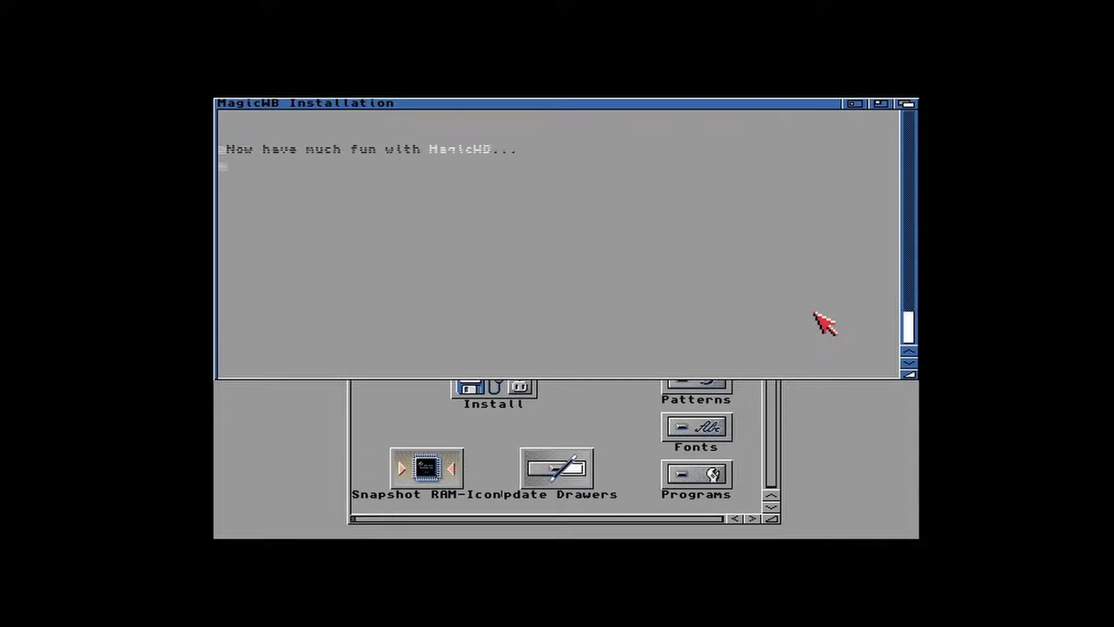
# Step: Exit the MagicWB installer, dismiss its About window, and close the MagicWB and Ram Disk drawers
pyautogui.press('Return')
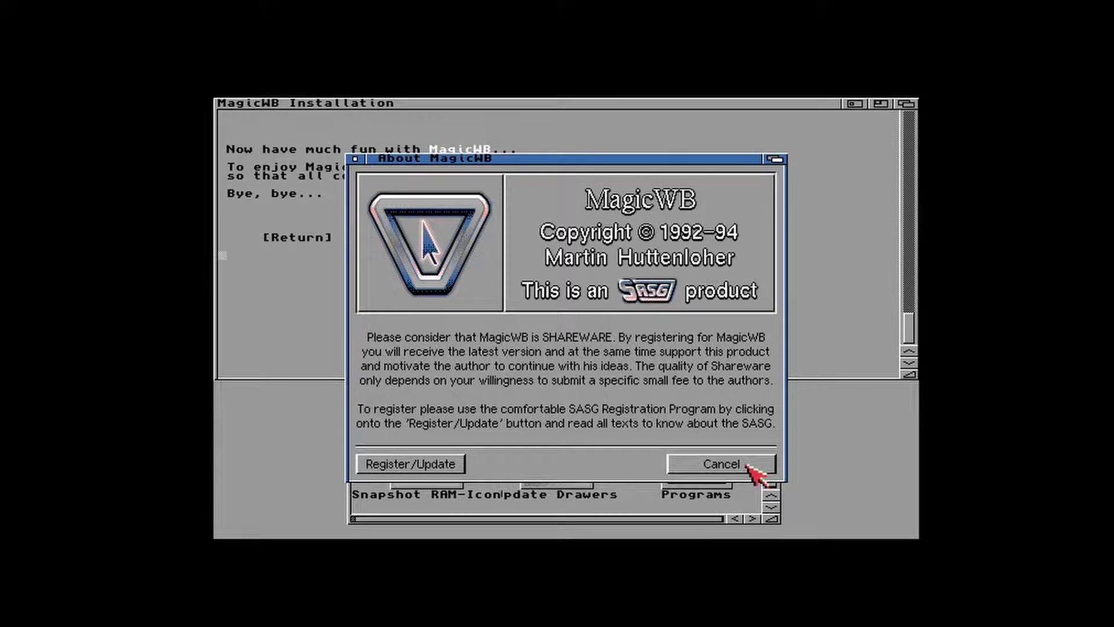
pyautogui.click(365, 163)
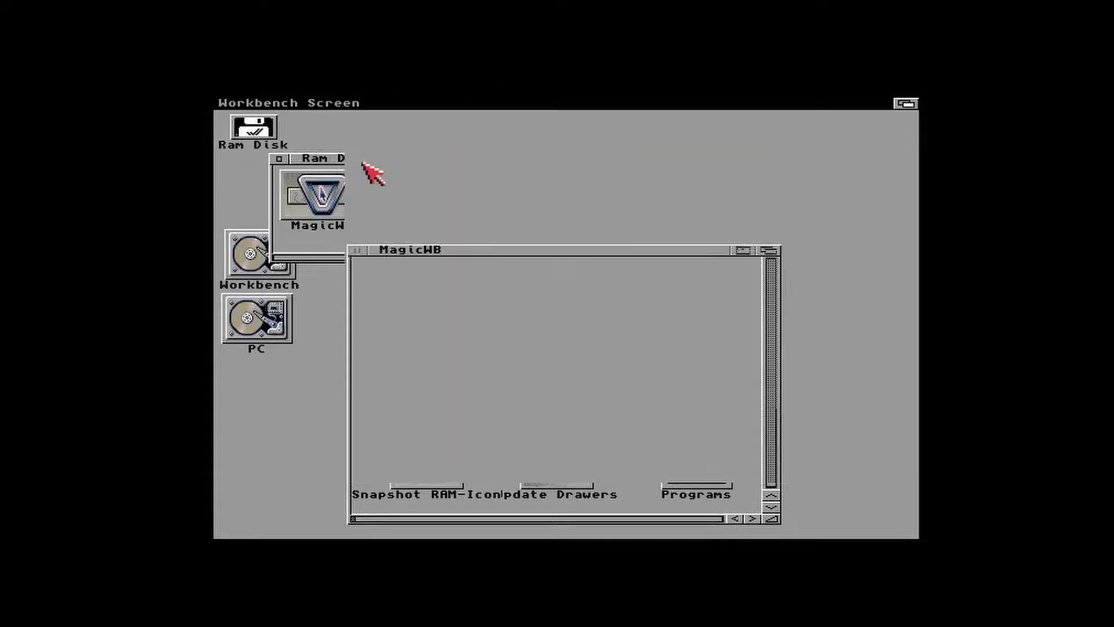
pyautogui.click(358, 250)
pyautogui.click(279, 157)
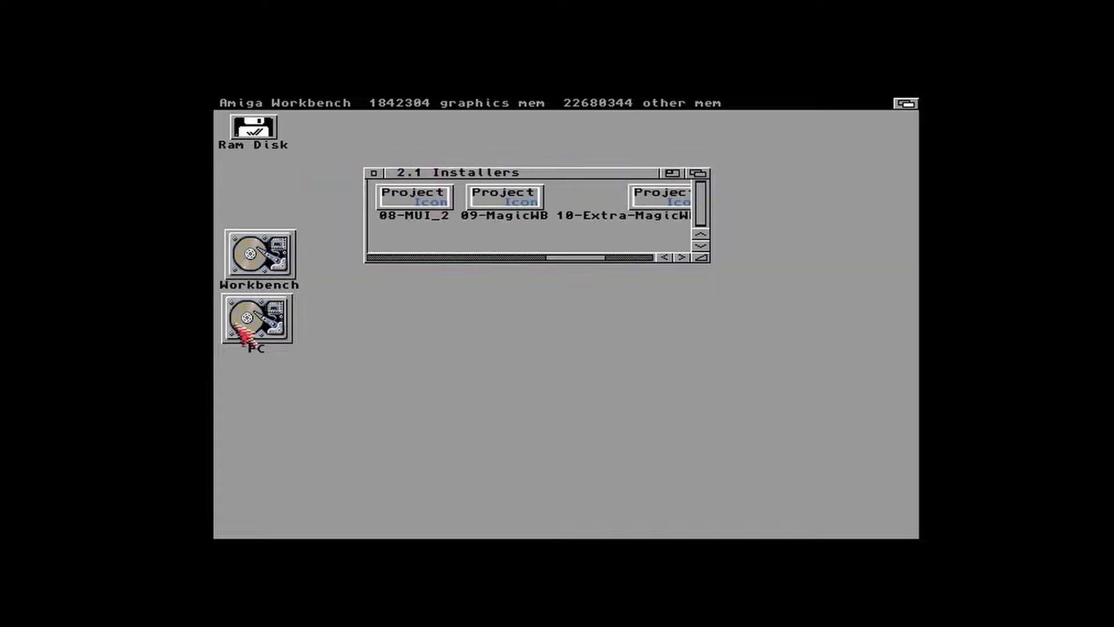
# Step: Run the 10-Extra-MagicWB-Patterns script from the 2.1 Installers drawer
pyautogui.click(630, 256)
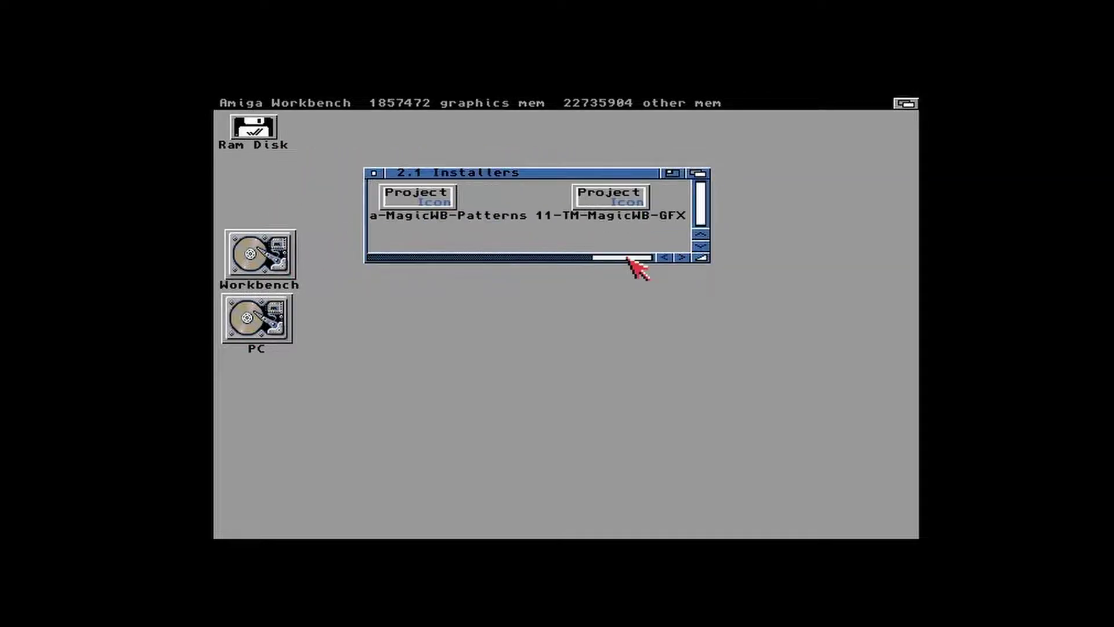
pyautogui.doubleClick(444, 203)
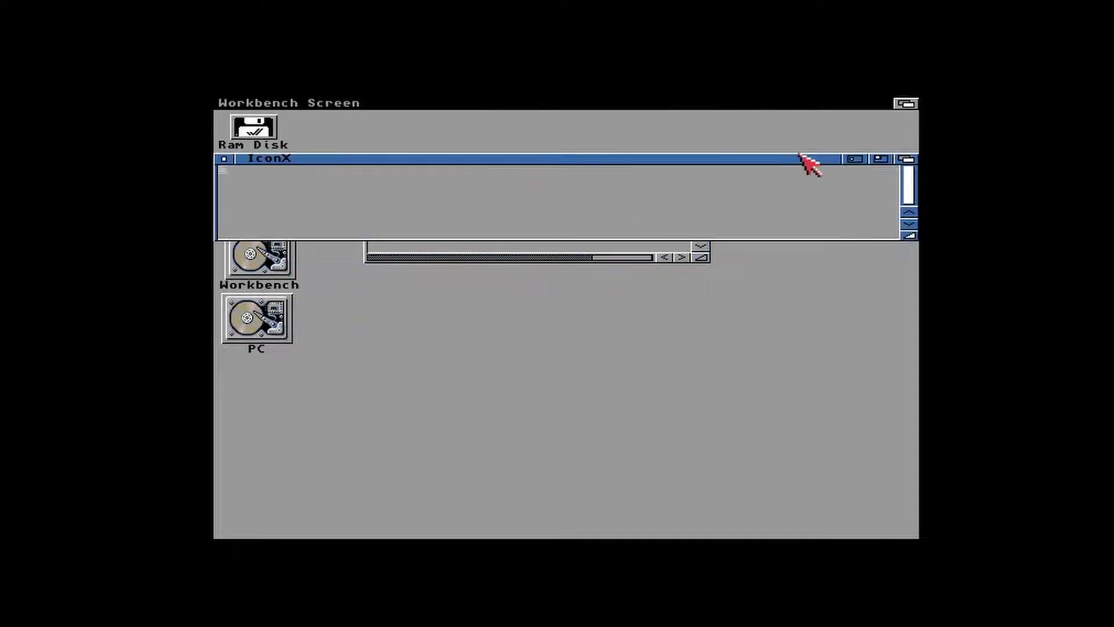
pyautogui.click(878, 159)
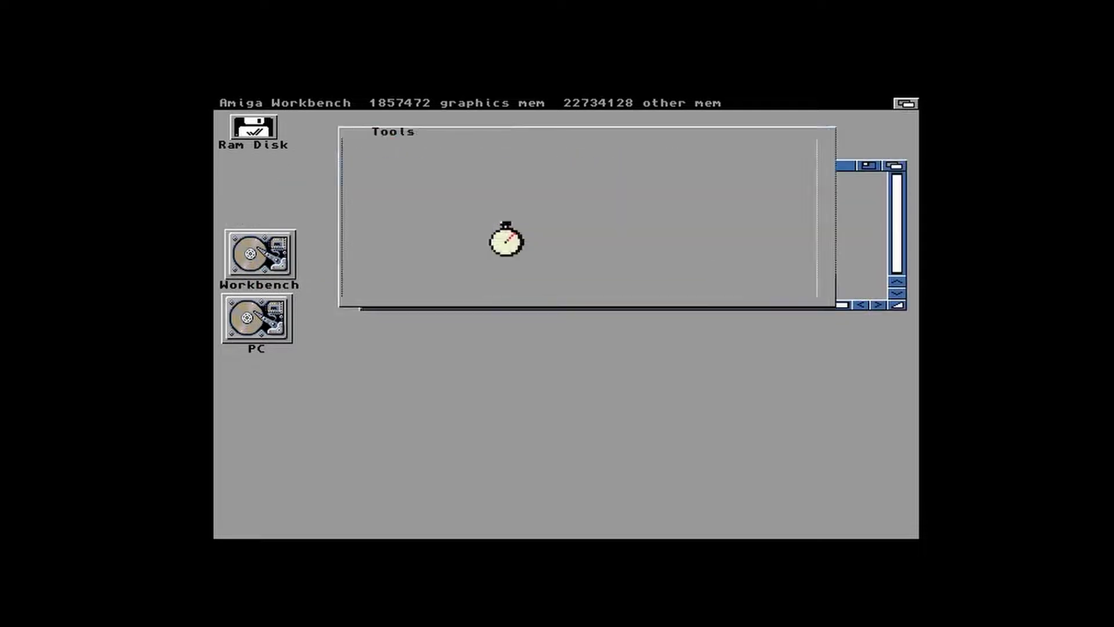
# Step: Start Redit from the Tools drawer and open Startup-sequence from the Workbench S directory
pyautogui.doubleClick(507, 167)
pyautogui.rightClick(310, 171)
pyautogui.press('super+o')
pyautogui.click(258, 244)
pyautogui.write('S')
pyautogui.press('Return')
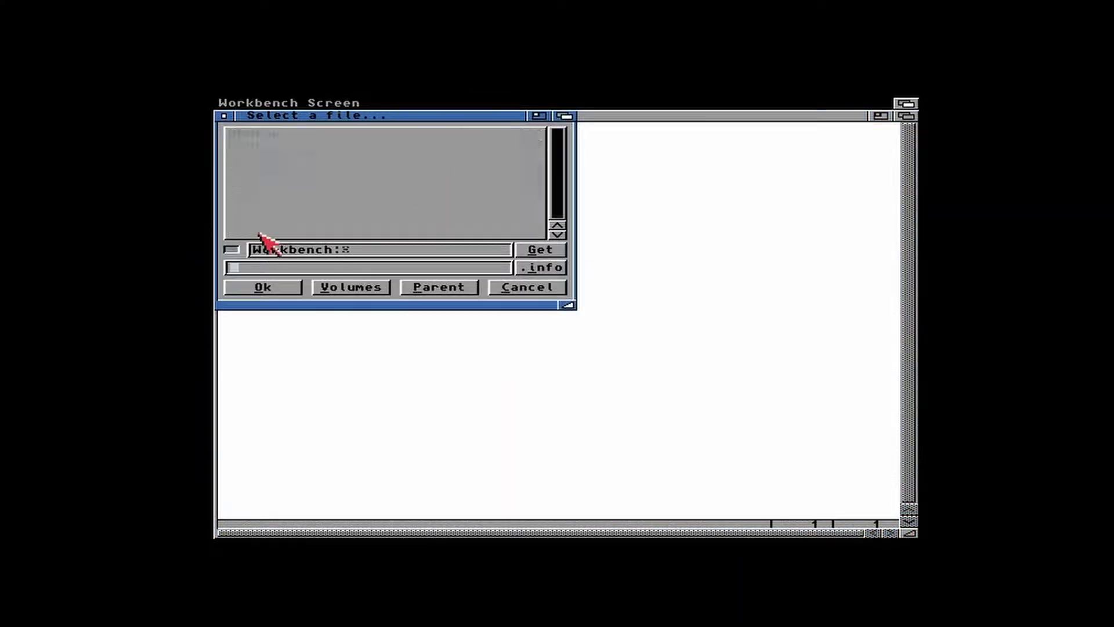
pyautogui.doubleClick(293, 214)
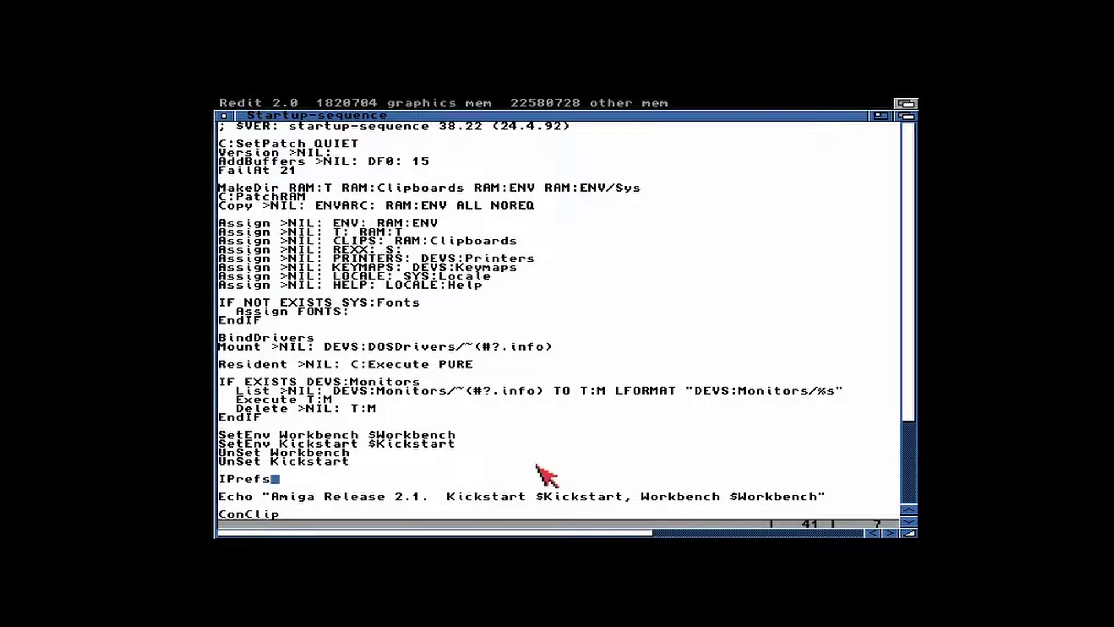
# Step: Add the line C:NickPrefs below IPrefs in Startup-sequence, save the file and reboot the Amiga
pyautogui.press('Return')
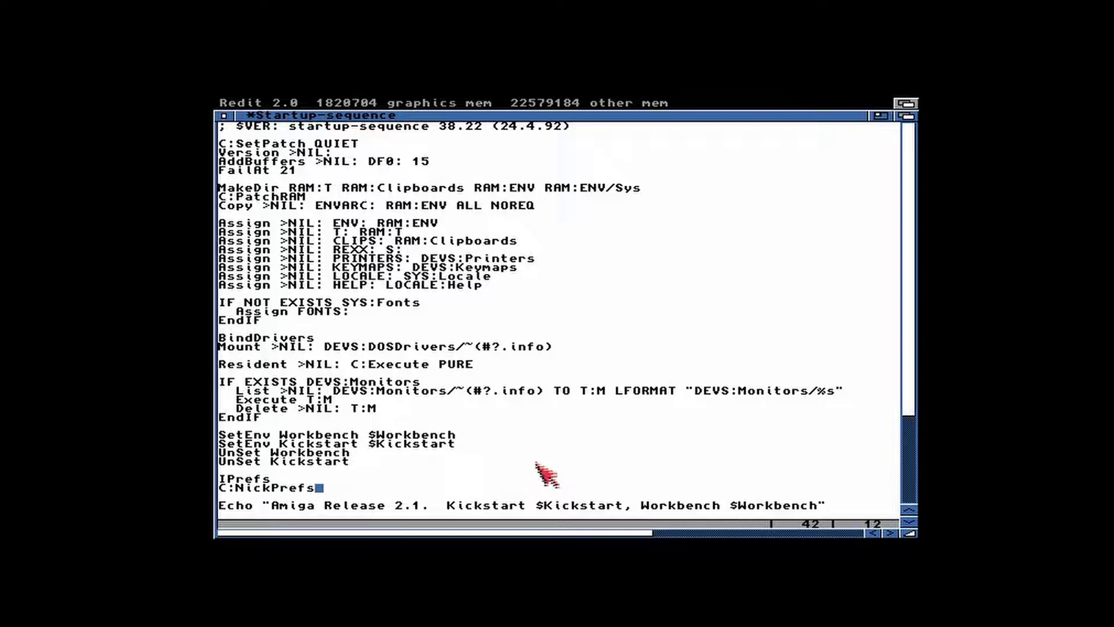
pyautogui.rightClick(604, 429)
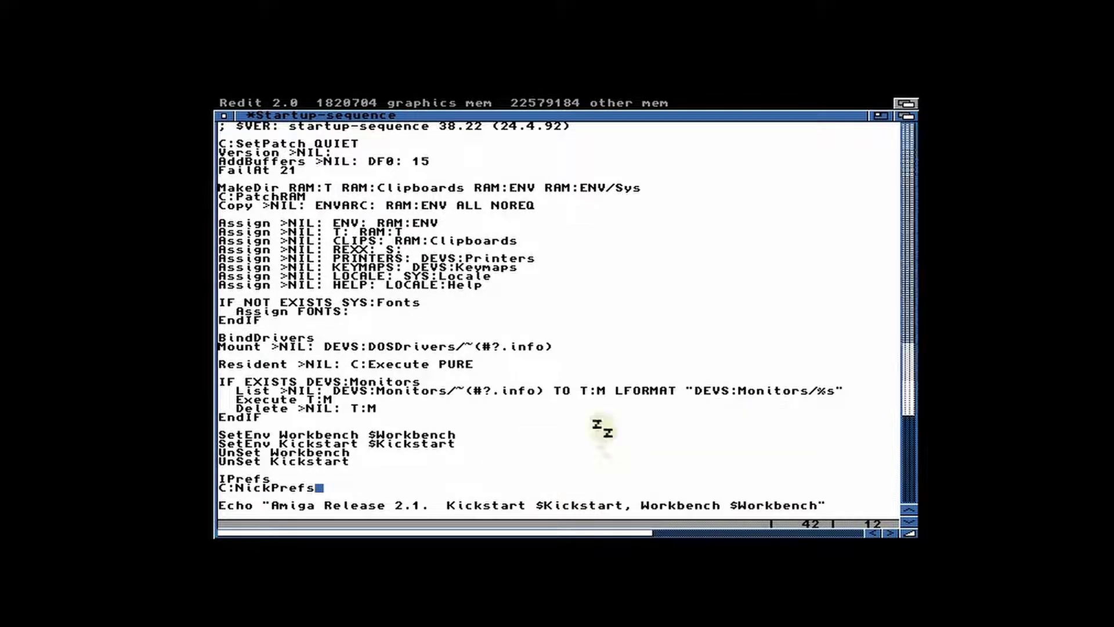
pyautogui.press('ctrl+super_L+super_R')
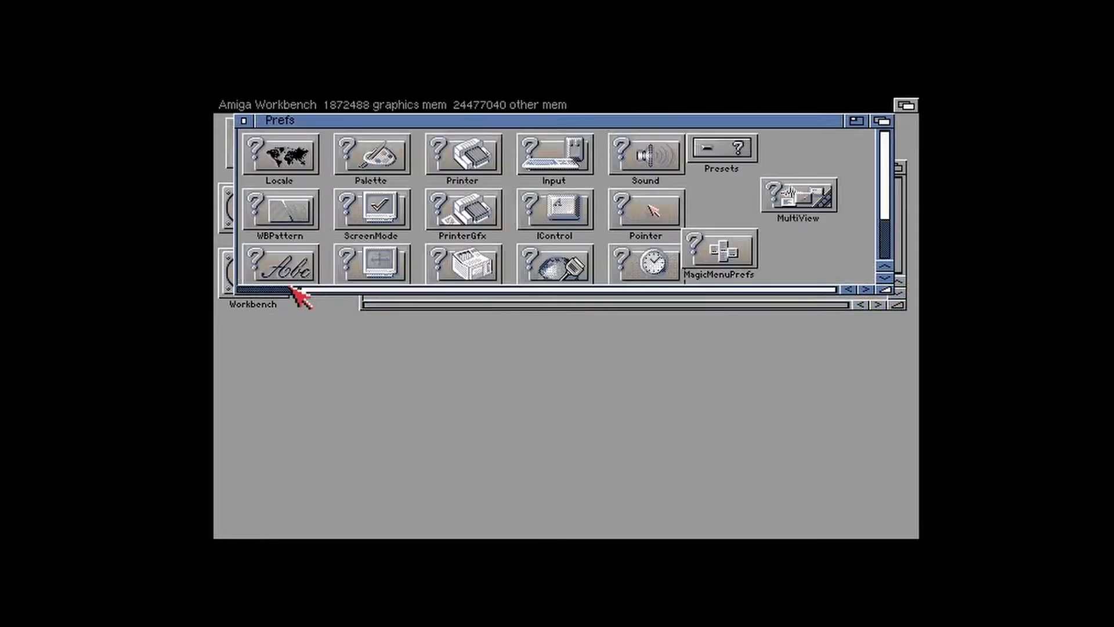
# Step: Open the WBPicture preferences and browse to Workbench:Prefs/Patterns for the backdrop picture
pyautogui.doubleClick(290, 186)
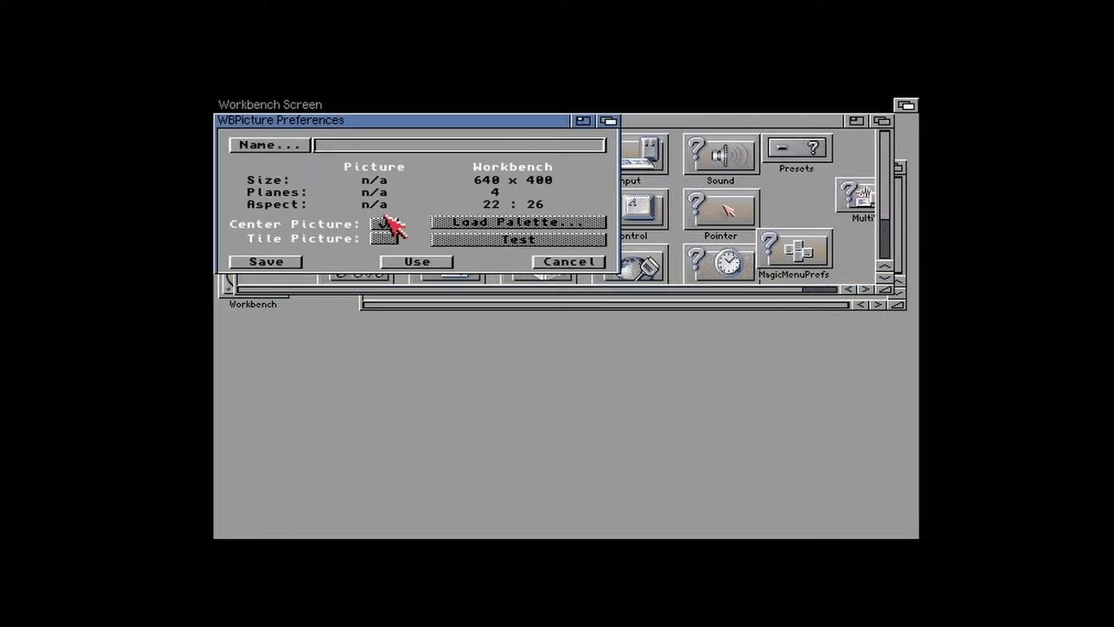
pyautogui.click(276, 146)
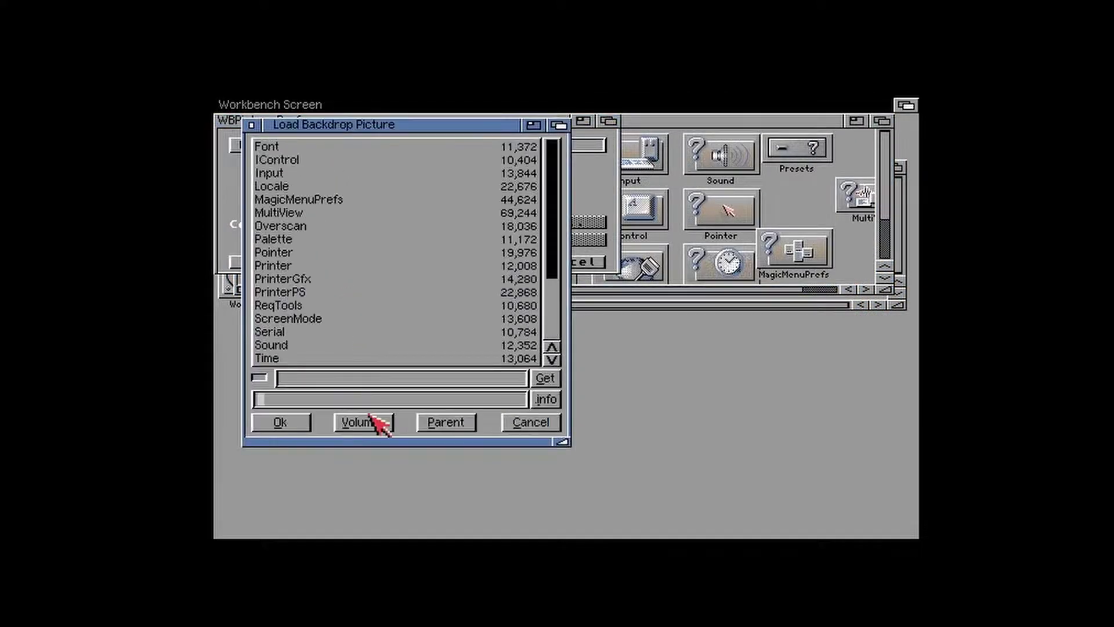
pyautogui.click(376, 424)
pyautogui.click(343, 149)
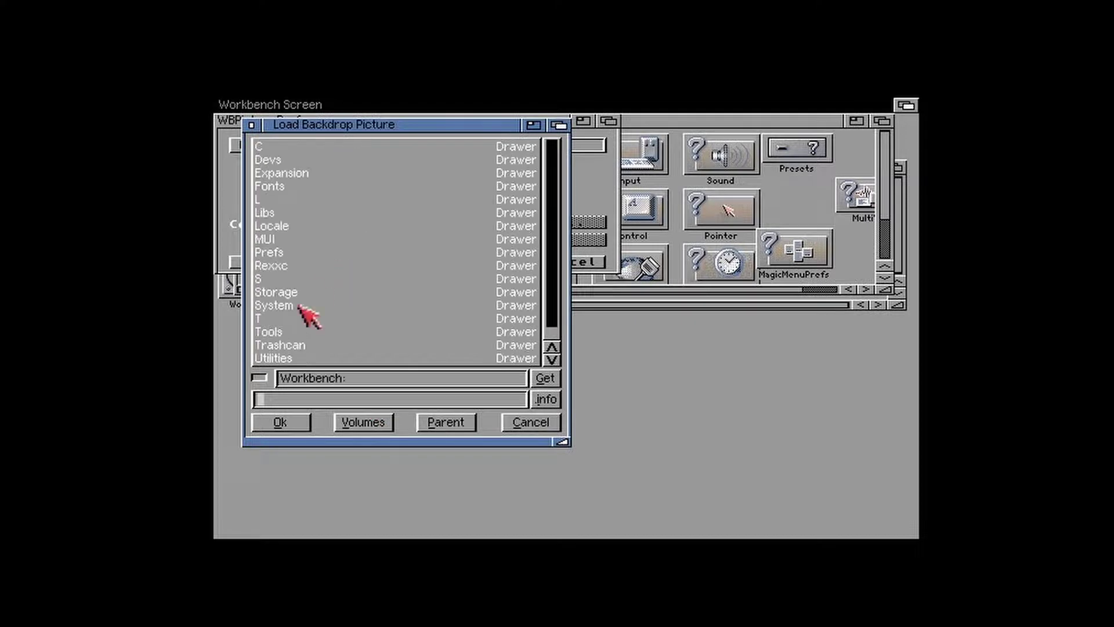
pyautogui.click(305, 311)
pyautogui.click(259, 348)
# Step: Load TissueBright as the tiled backdrop picture and save the WBPicture preferences
pyautogui.click(551, 311)
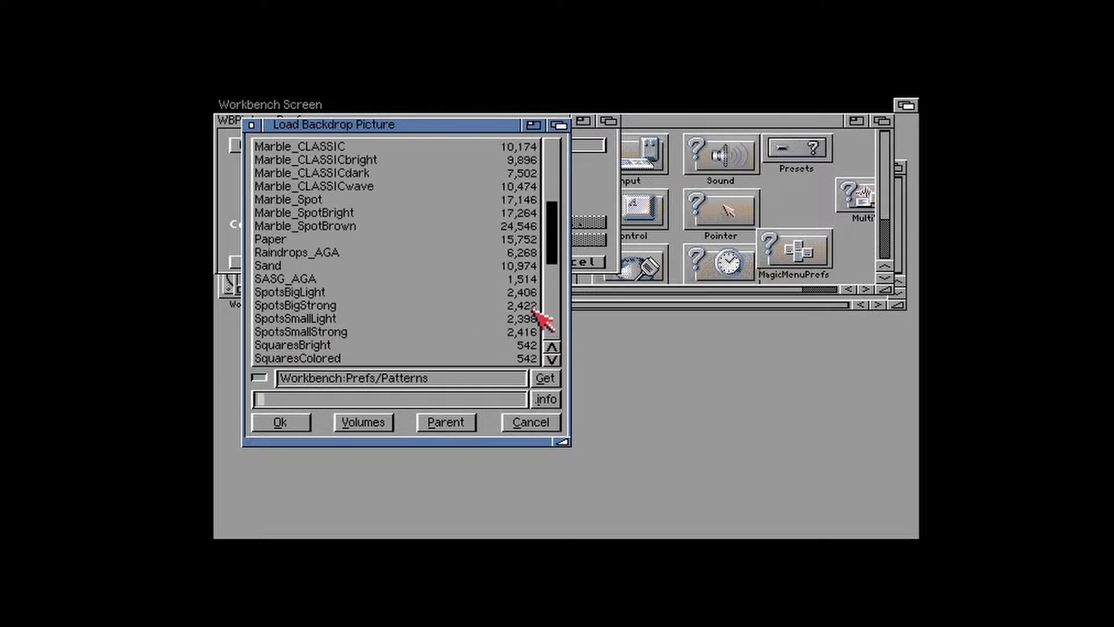
pyautogui.click(552, 306)
pyautogui.click(559, 249)
pyautogui.click(557, 316)
pyautogui.scroll(-1, 388, 341)
pyautogui.click(349, 307)
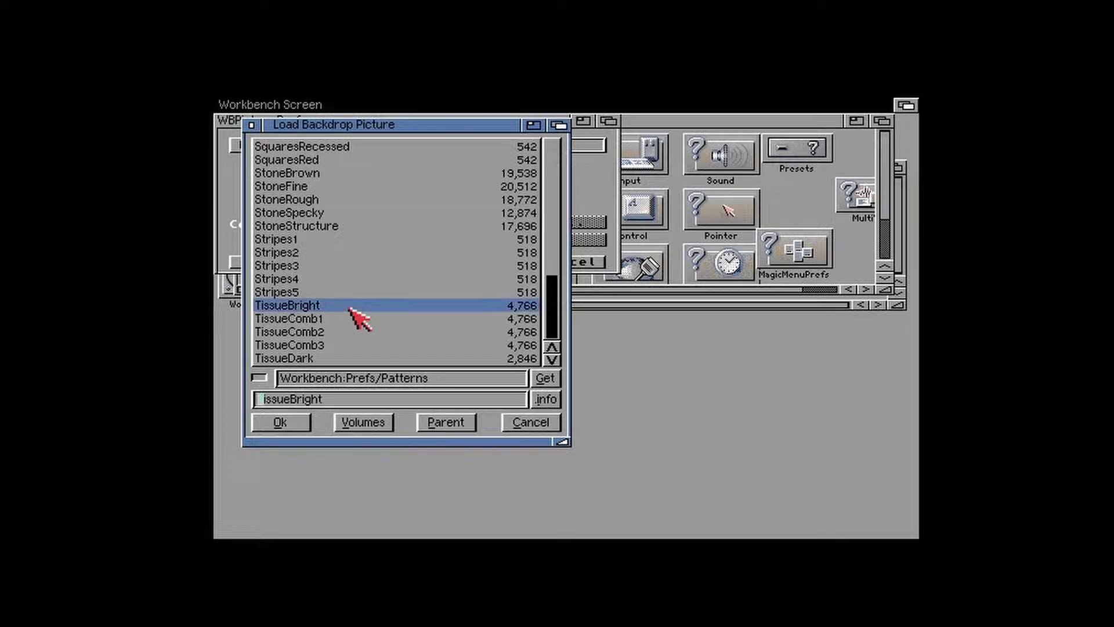
pyautogui.click(302, 418)
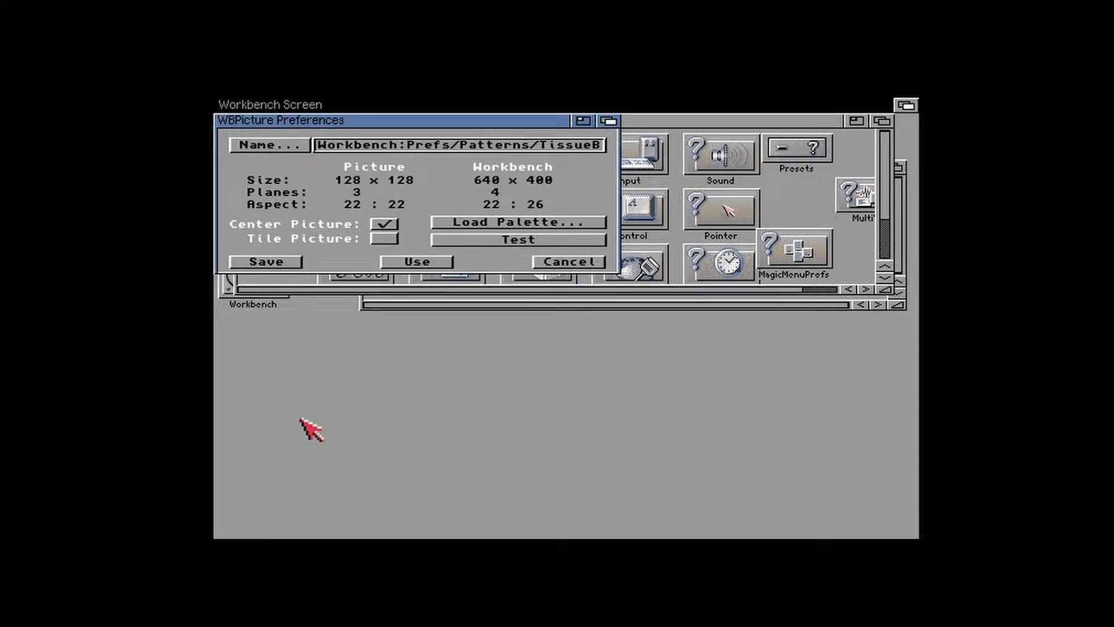
pyautogui.click(290, 263)
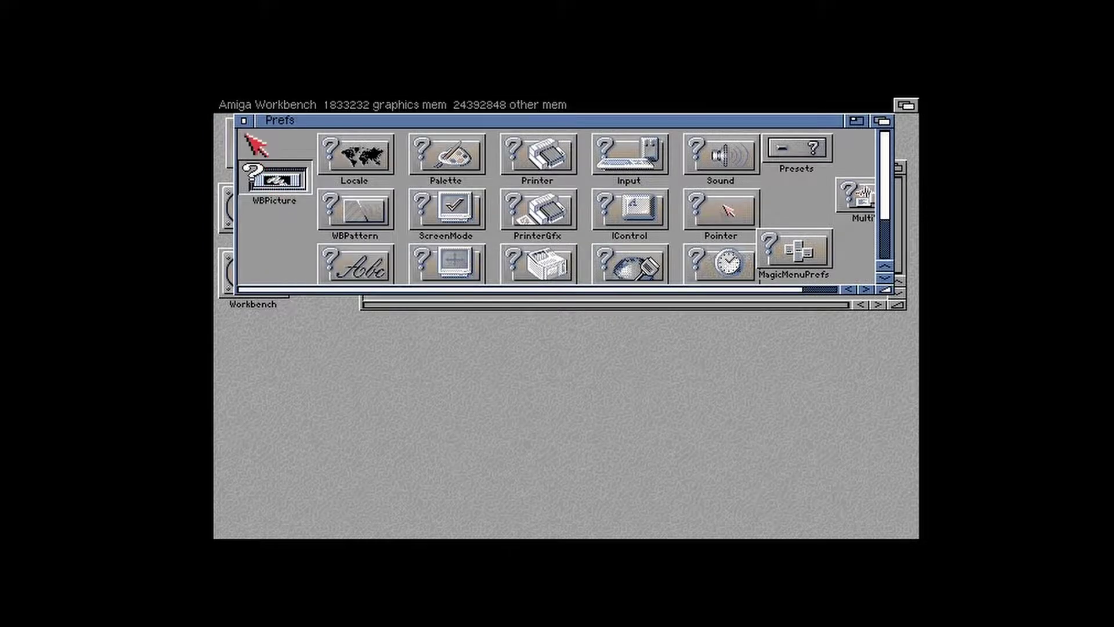
# Step: Reopen the Prefs drawer and start the ToolManager preferences
pyautogui.click(244, 121)
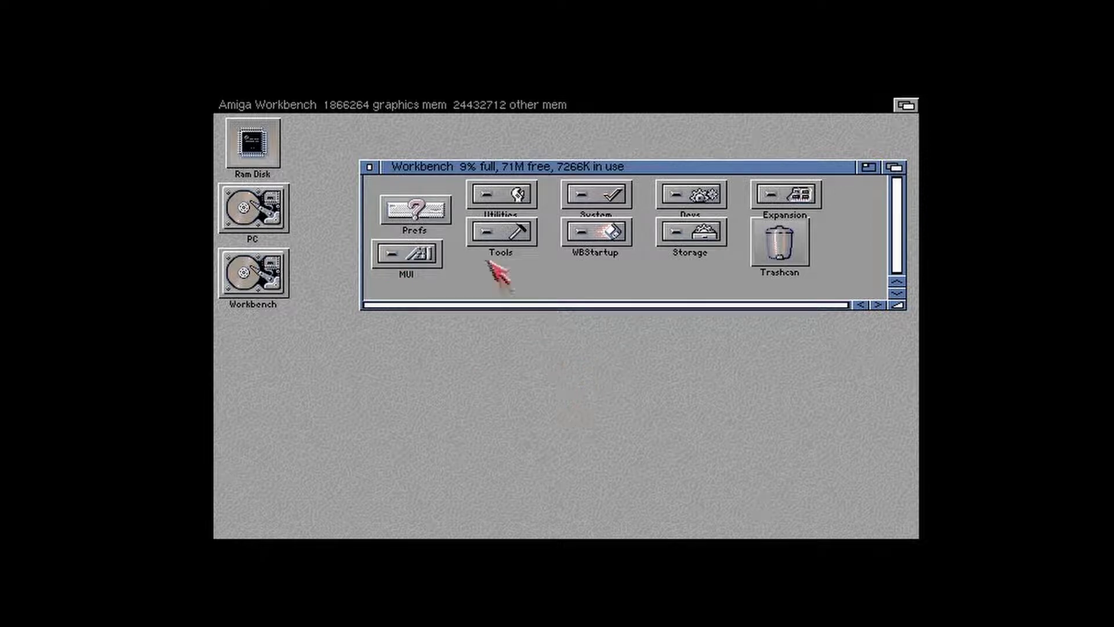
pyautogui.doubleClick(444, 223)
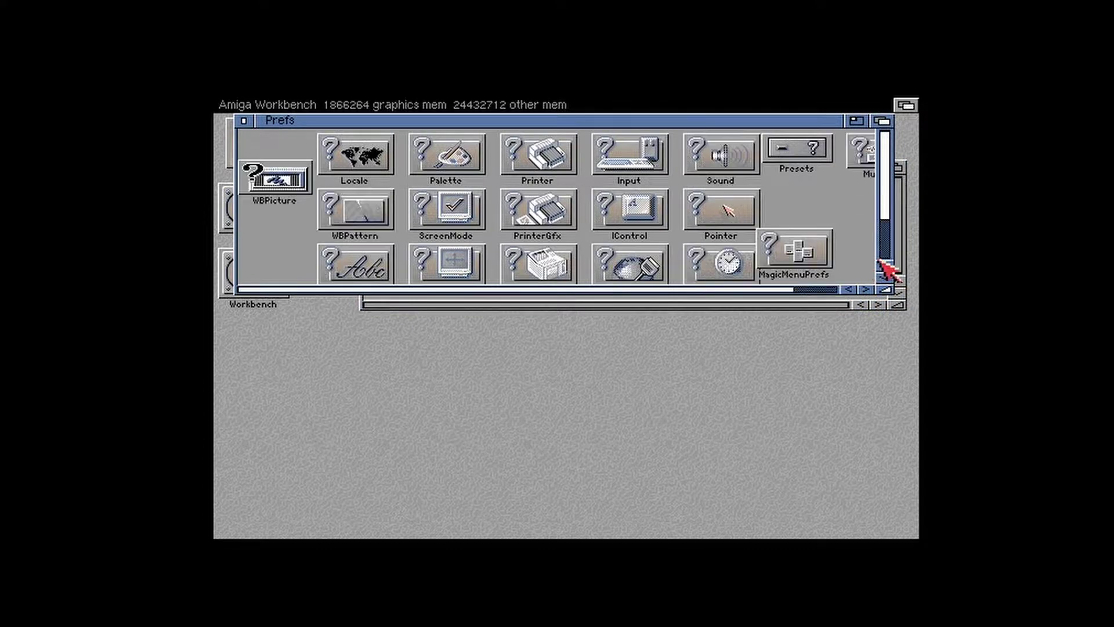
pyautogui.click(828, 289)
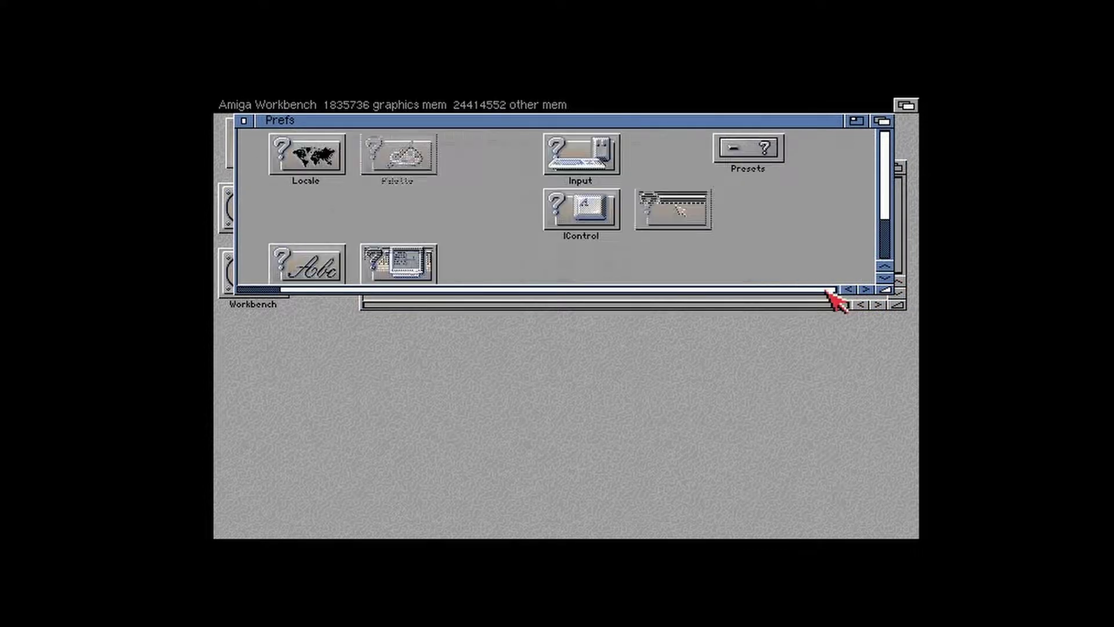
pyautogui.click(883, 270)
pyautogui.doubleClick(509, 249)
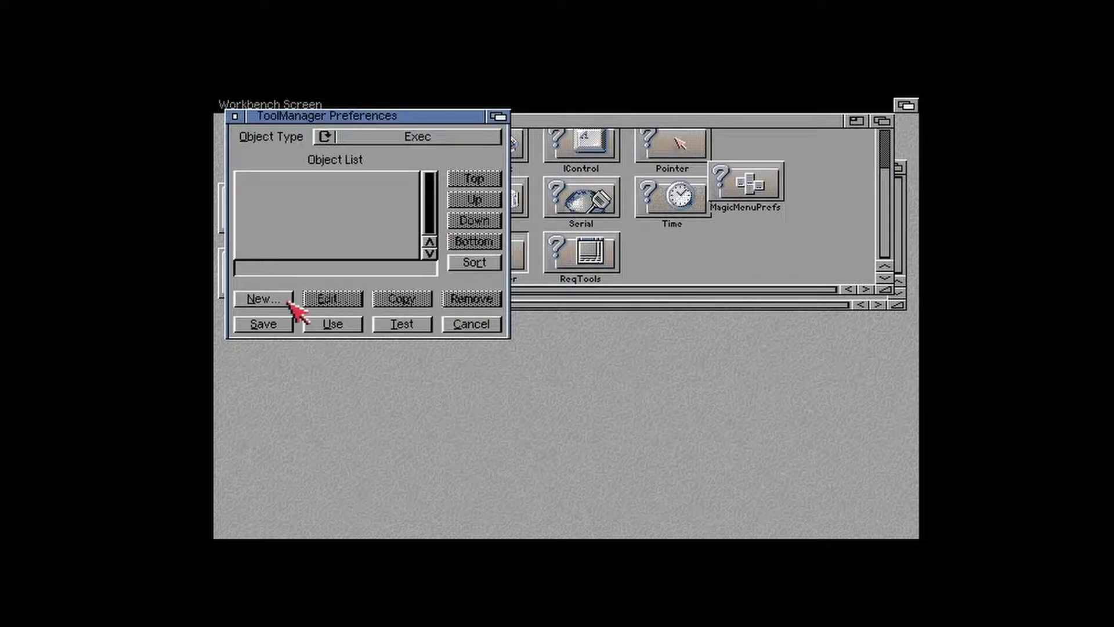
# Step: Create an Exec object named Shell with exec type WB and System/CLI as its command
pyautogui.click(288, 301)
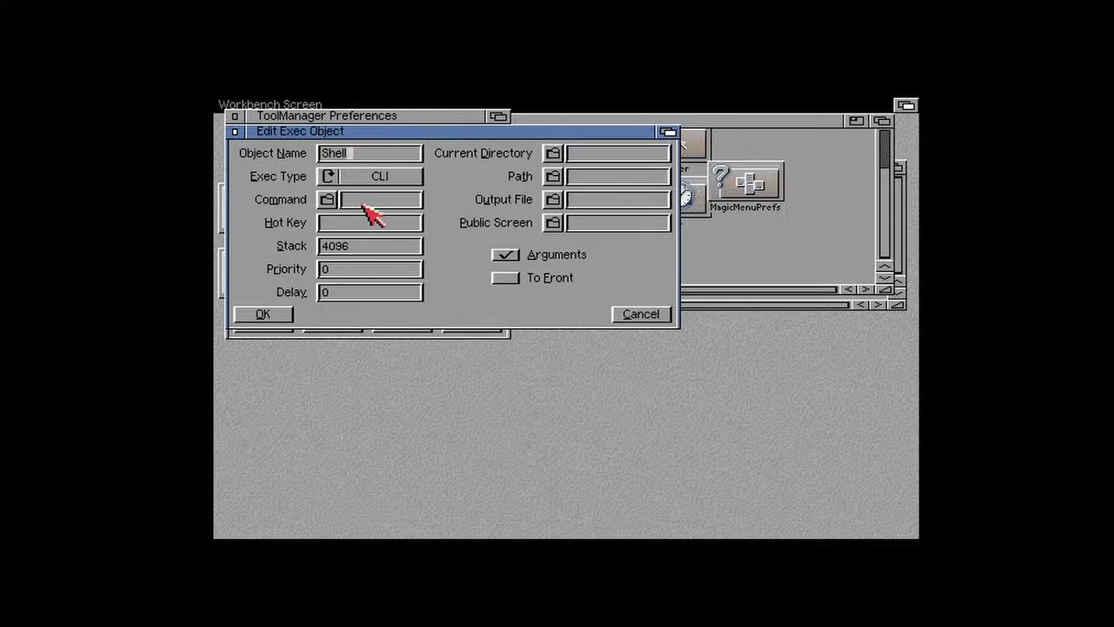
pyautogui.click(329, 177)
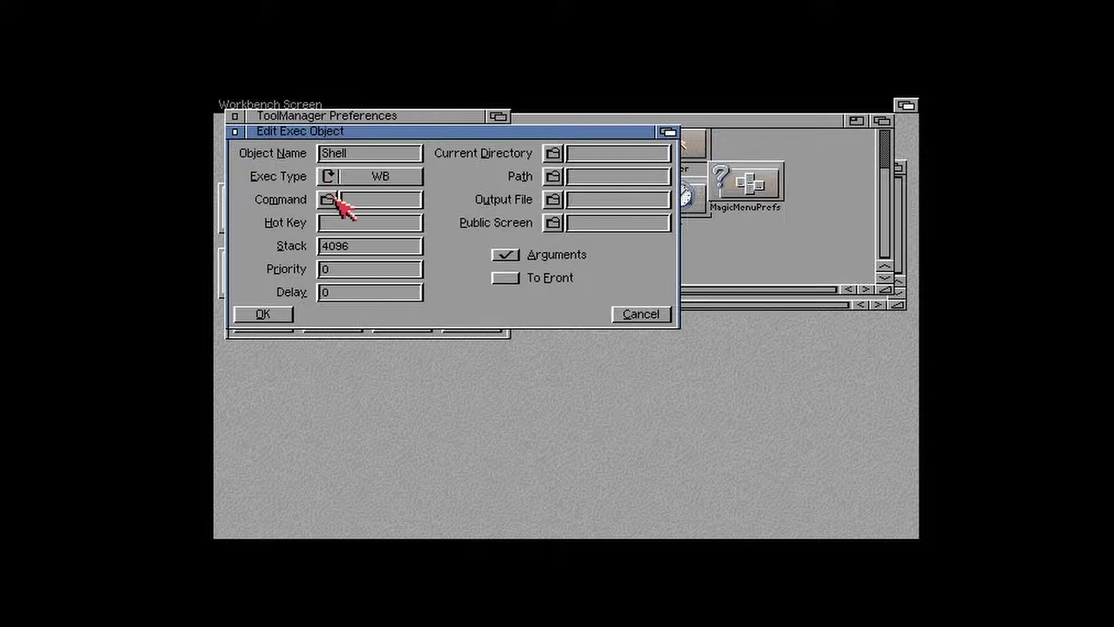
pyautogui.click(328, 199)
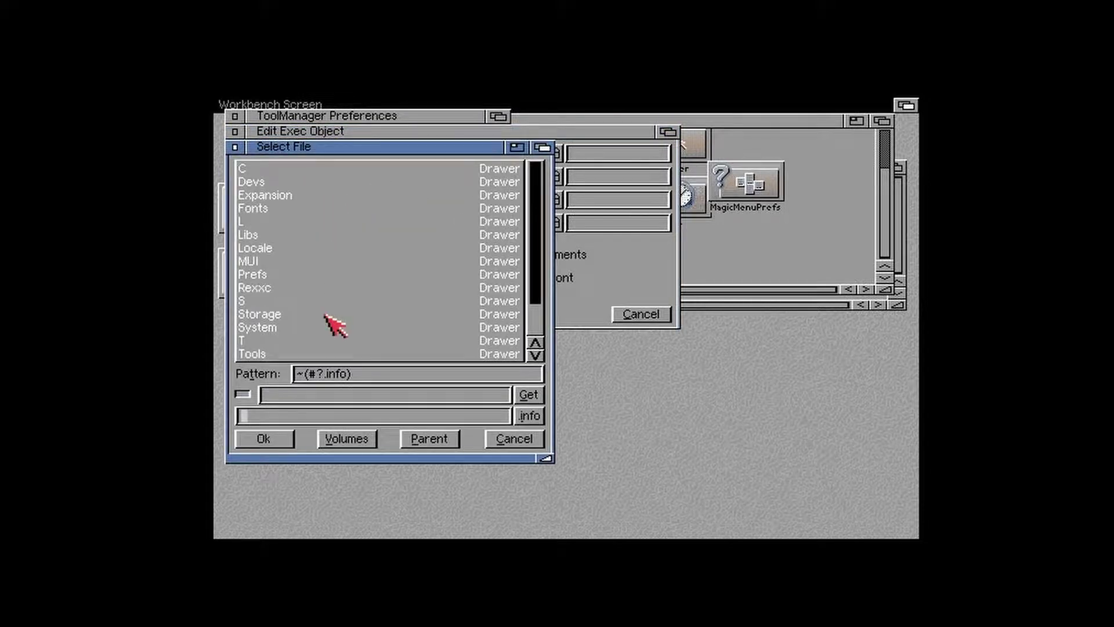
pyautogui.click(262, 328)
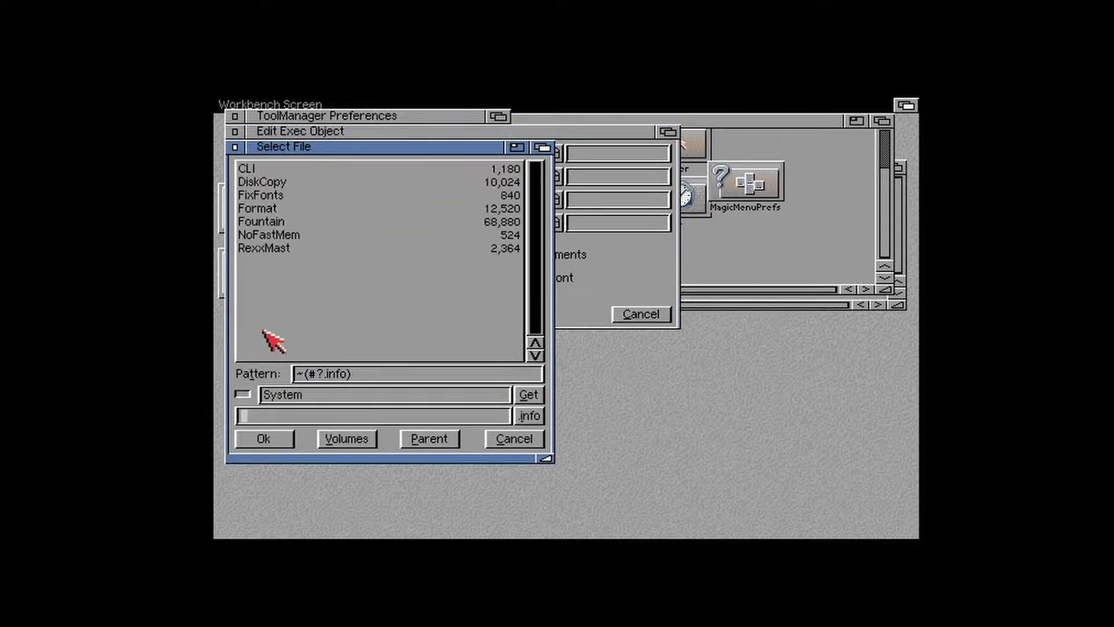
pyautogui.doubleClick(273, 169)
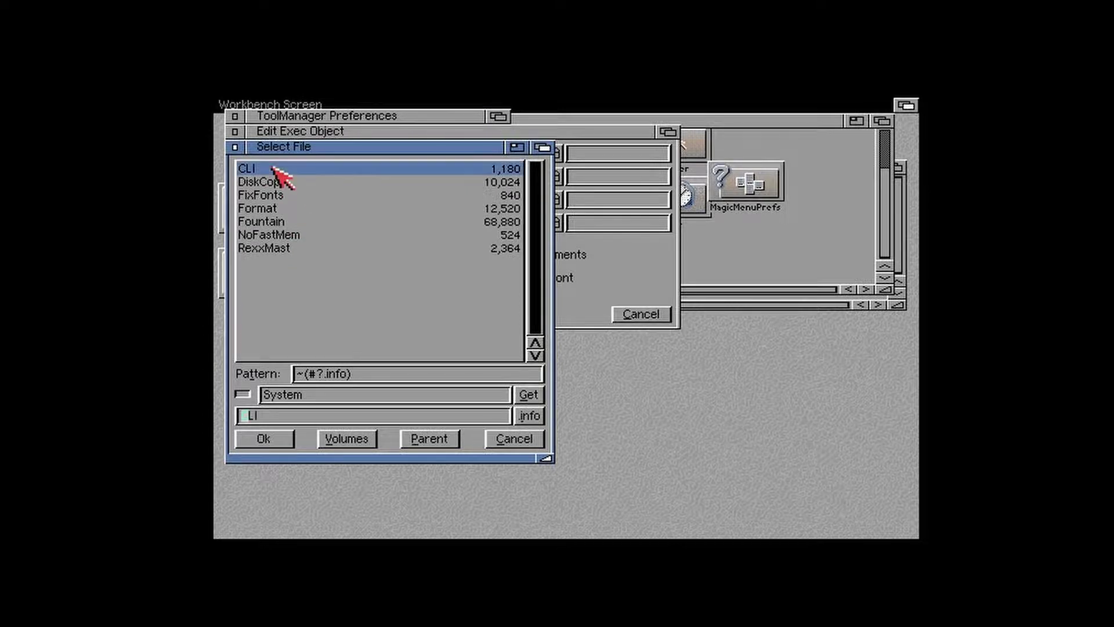
pyautogui.click(265, 311)
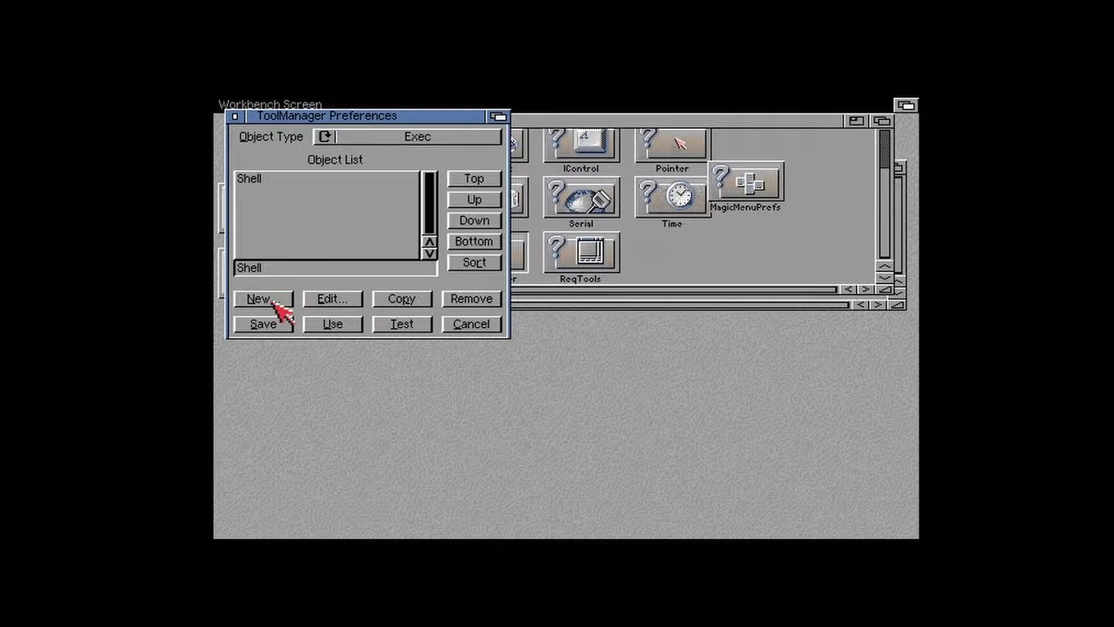
# Step: Create a second Exec object named Redit with Tools/Redit as its command
pyautogui.click(274, 303)
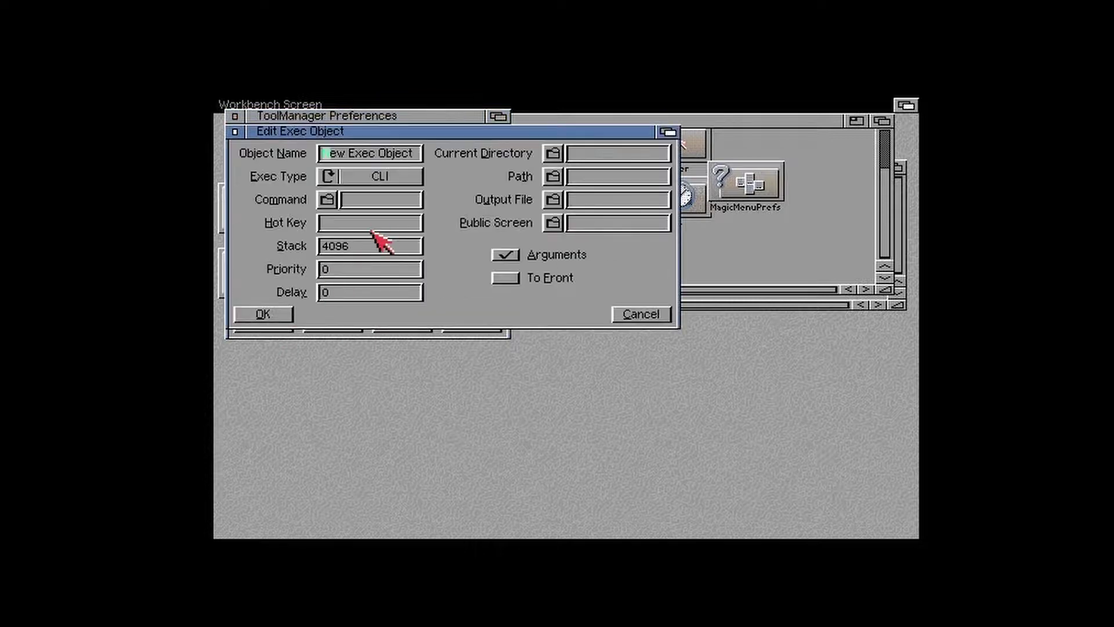
pyautogui.click(326, 199)
pyautogui.scroll(-3, 325, 302)
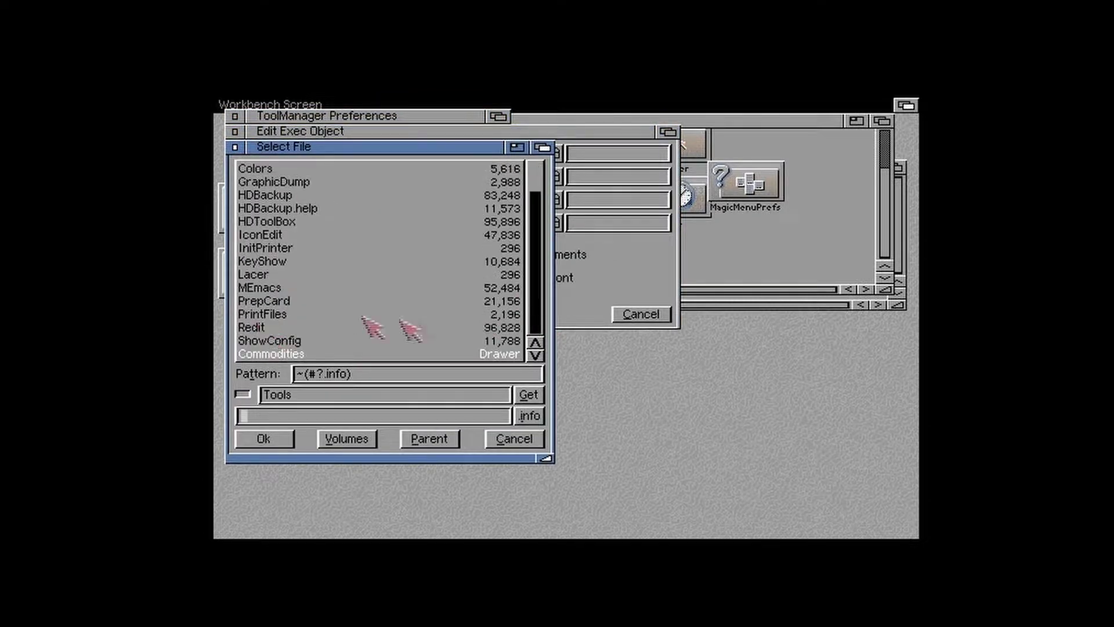
pyautogui.doubleClick(372, 326)
pyautogui.click(262, 316)
# Step: Switch ToolManager to Image objects and add a new one named Shell
pyautogui.click(322, 138)
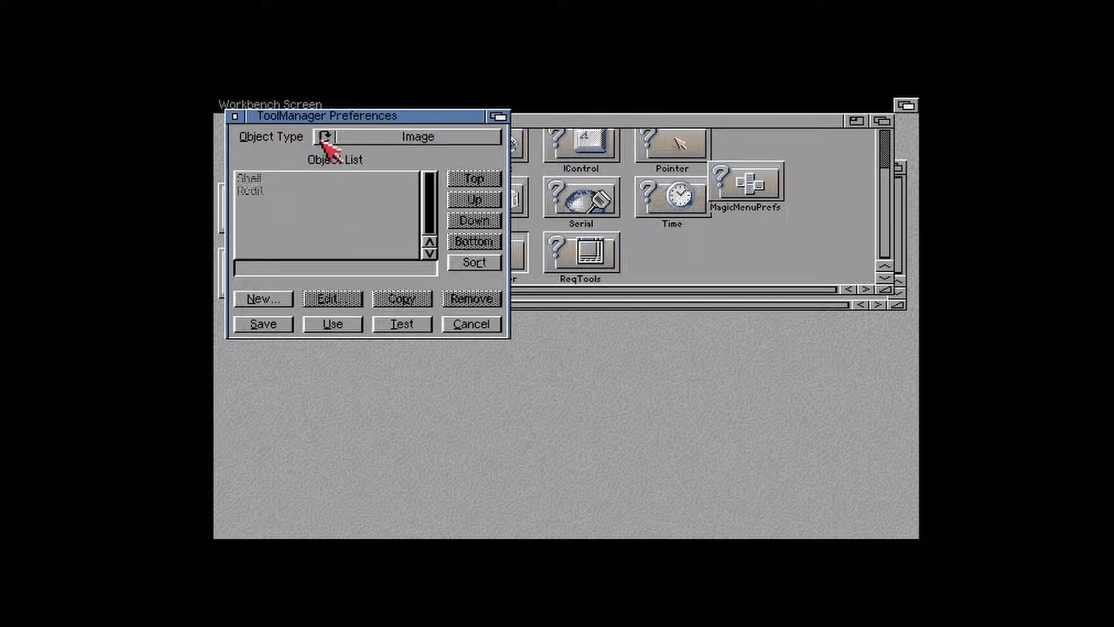
pyautogui.click(270, 297)
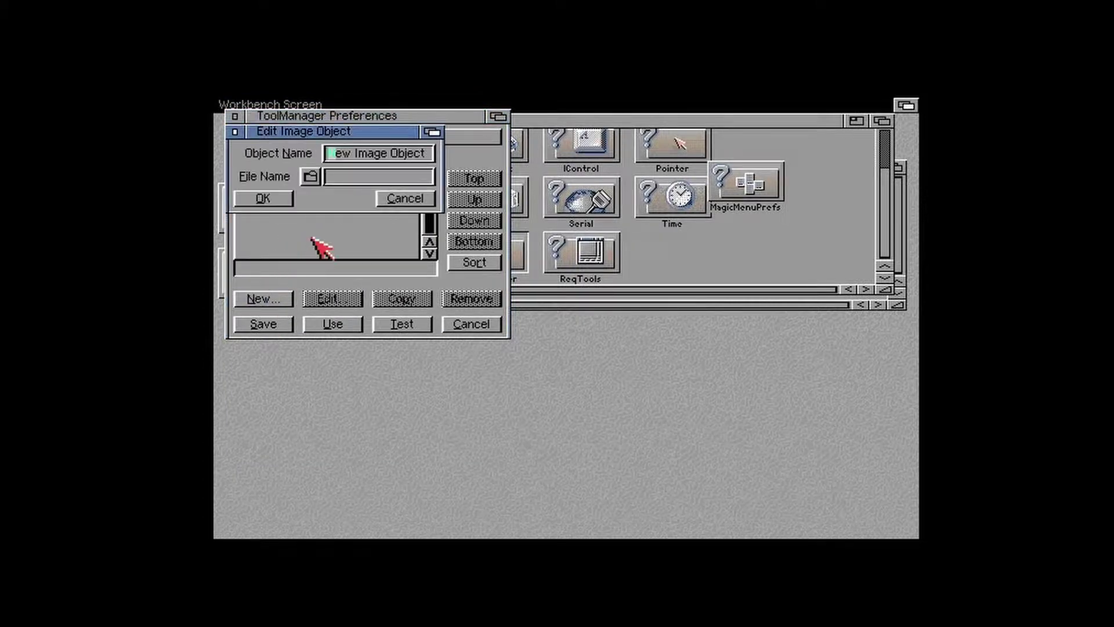
pyautogui.press('Delete')
pyautogui.press('Delete')
pyautogui.press('Delete')
pyautogui.press('Delete')
pyautogui.press('Delete')
pyautogui.press('Delete')
pyautogui.press('Delete')
pyautogui.press('Delete')
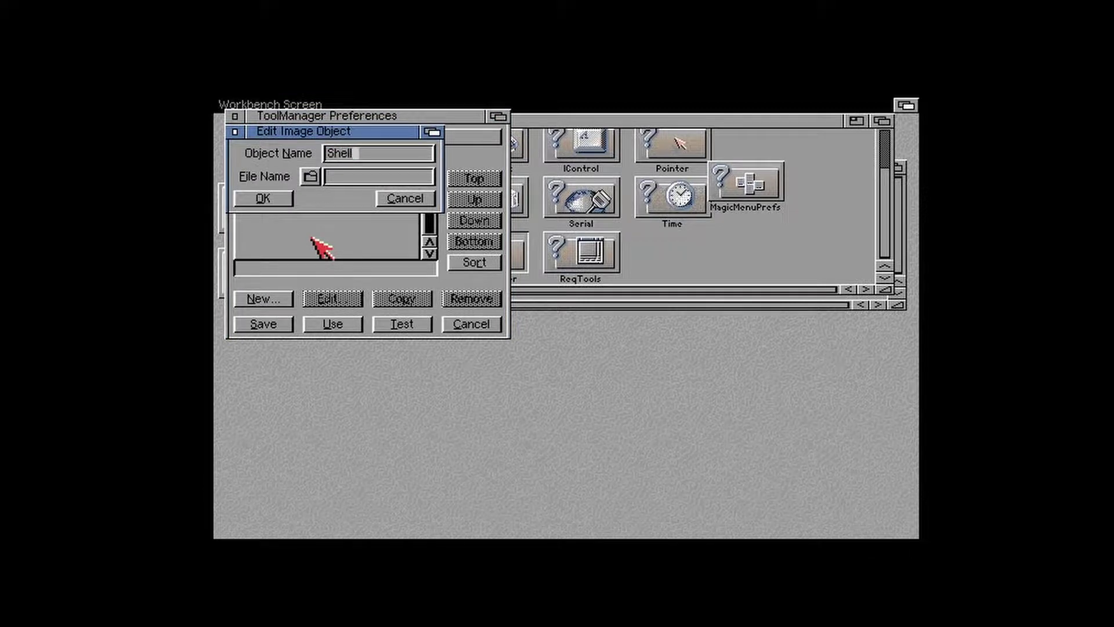
# Step: Assign Shell.brush from the MagicWB: volume as the Shell image object's file and accept the object
pyautogui.click(311, 177)
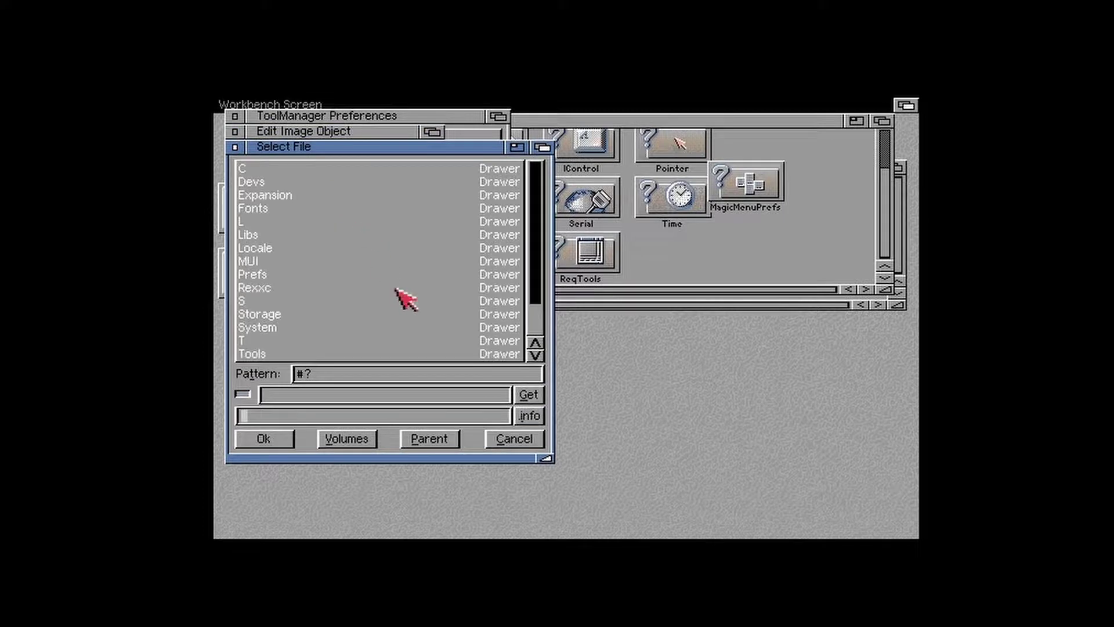
pyautogui.click(351, 439)
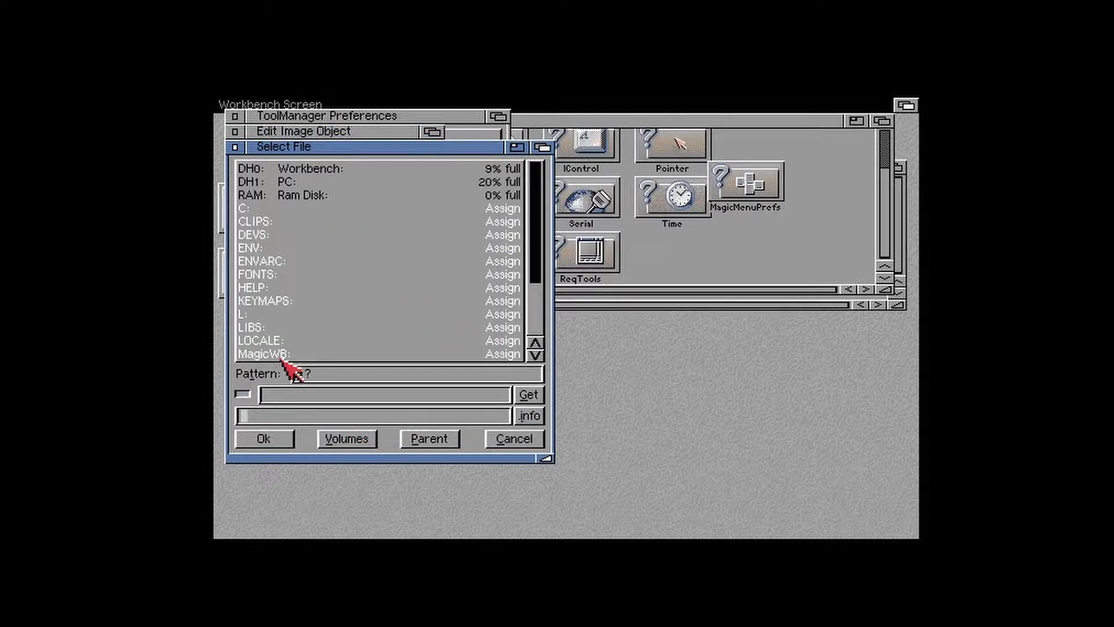
pyautogui.click(283, 357)
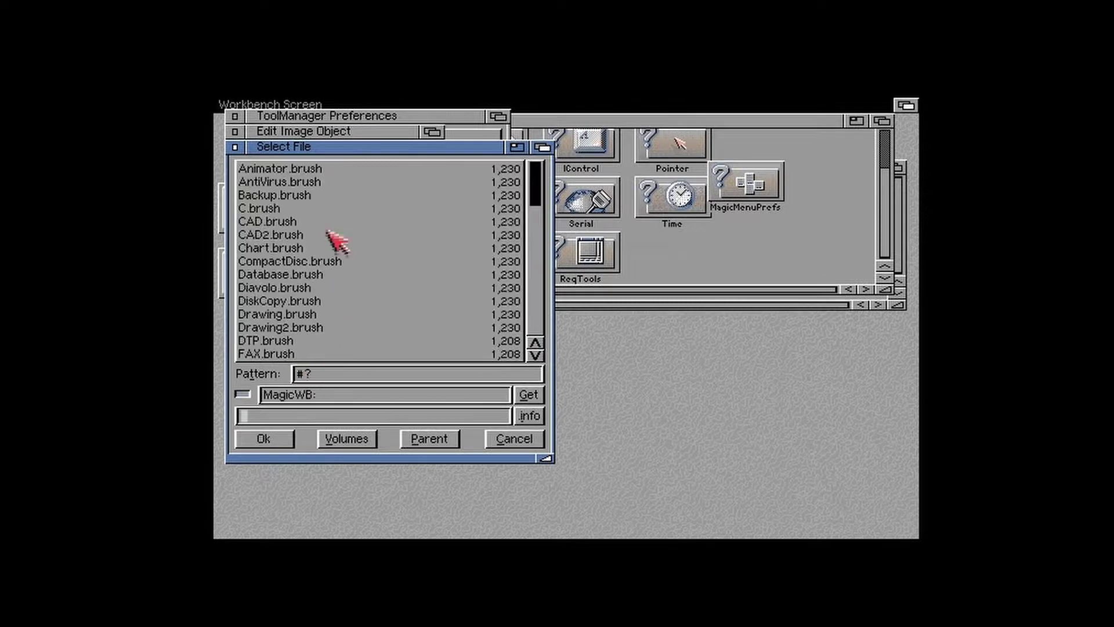
pyautogui.scroll(-15, 536, 319)
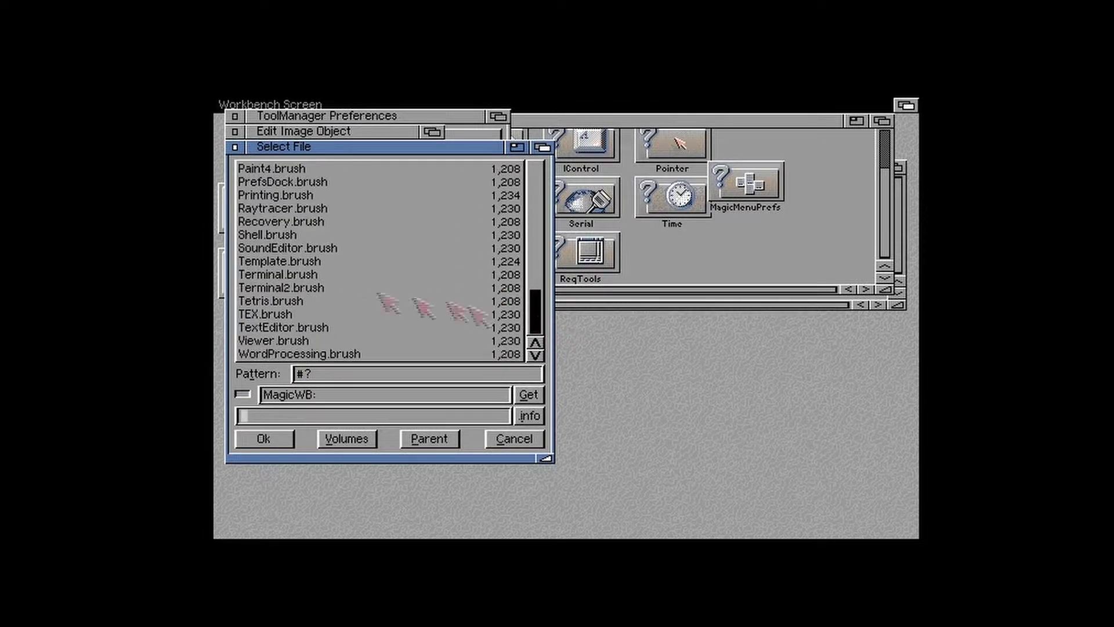
pyautogui.click(264, 235)
pyautogui.click(264, 237)
pyautogui.click(263, 198)
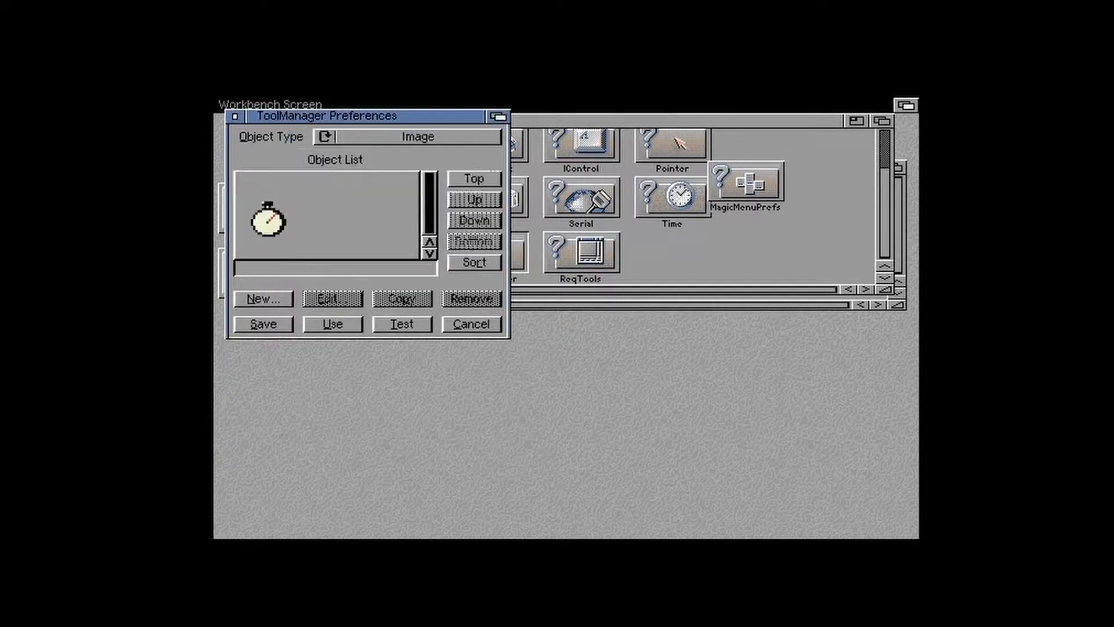
# Step: Create a second Image object named Redit that uses TextEditor.brush from MagicWB: as its file
pyautogui.click(283, 298)
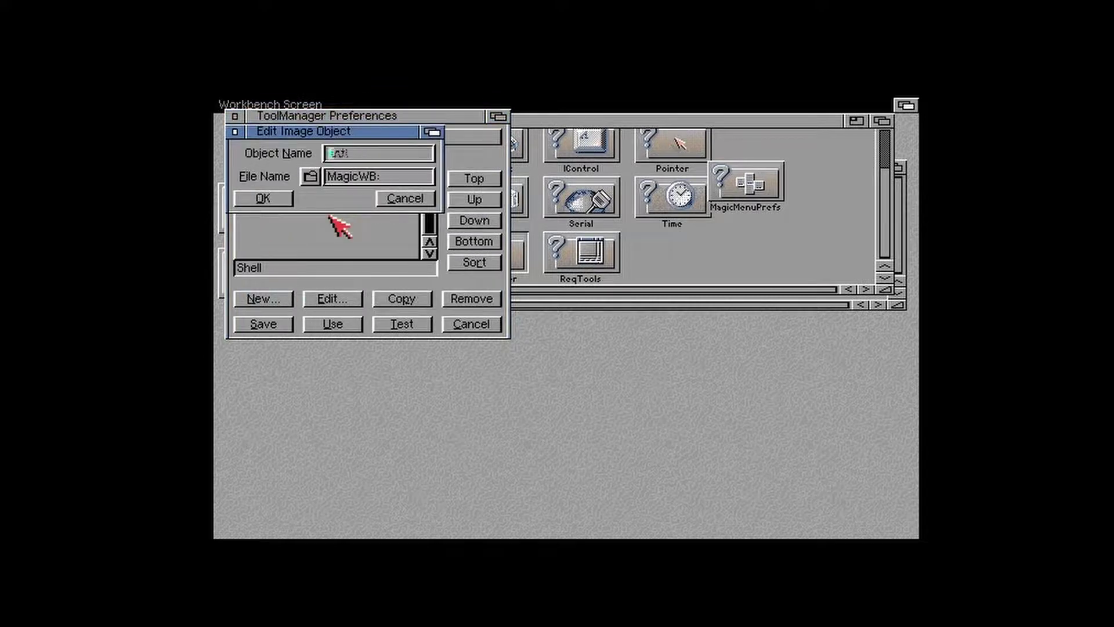
pyautogui.click(310, 176)
pyautogui.click(533, 312)
pyautogui.click(532, 312)
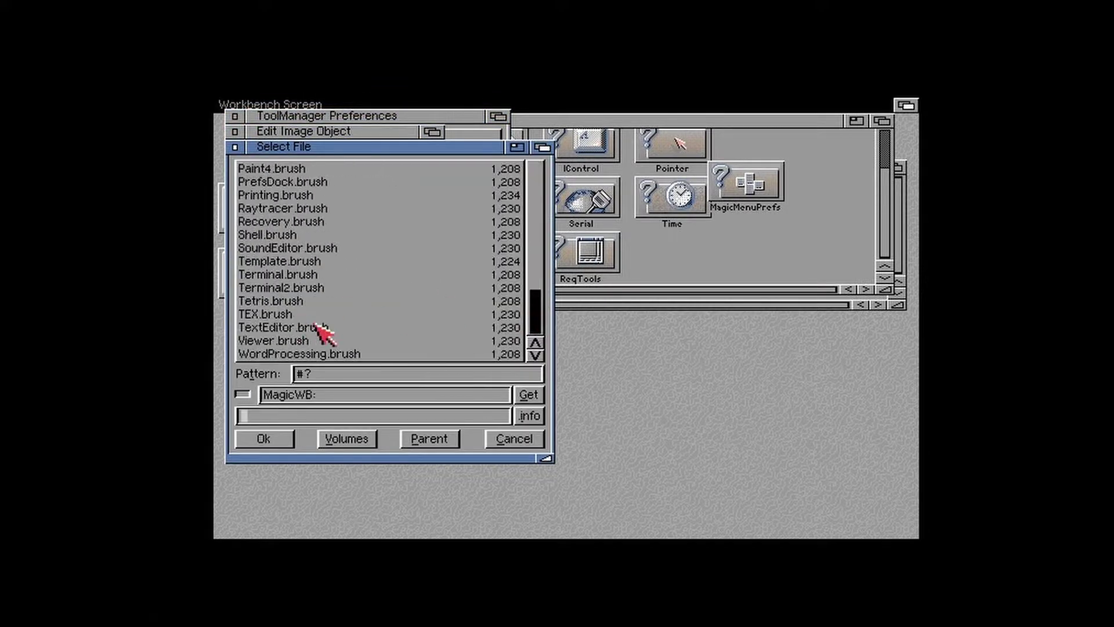
pyautogui.doubleClick(316, 324)
pyautogui.click(270, 198)
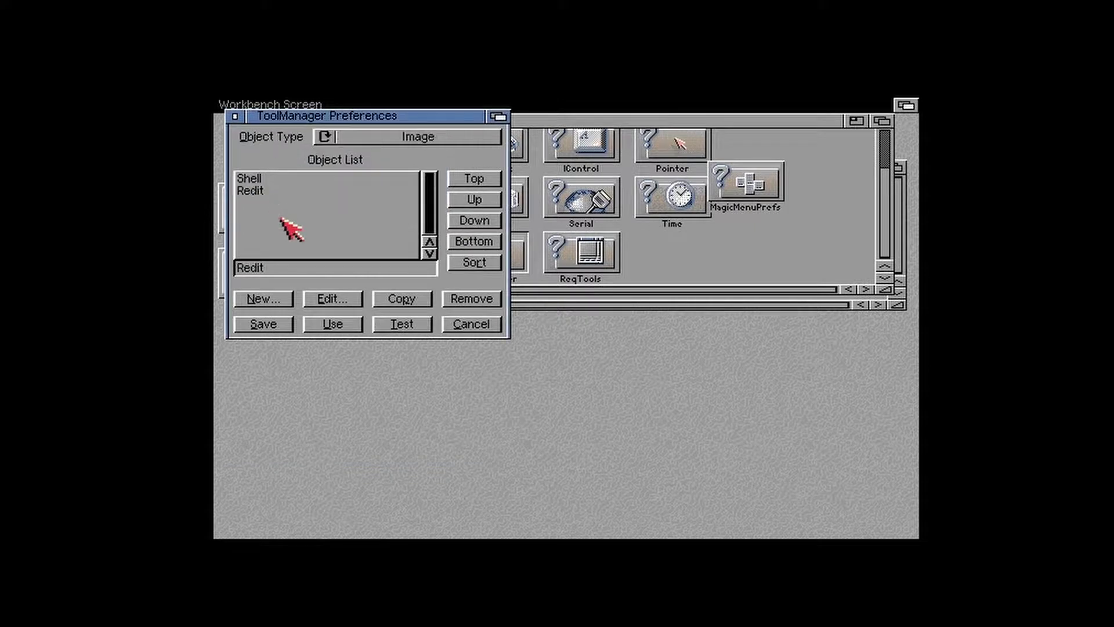
# Step: Switch ToolManager to Dock objects and add a new one named Primary
pyautogui.click(323, 137)
pyautogui.click(323, 137)
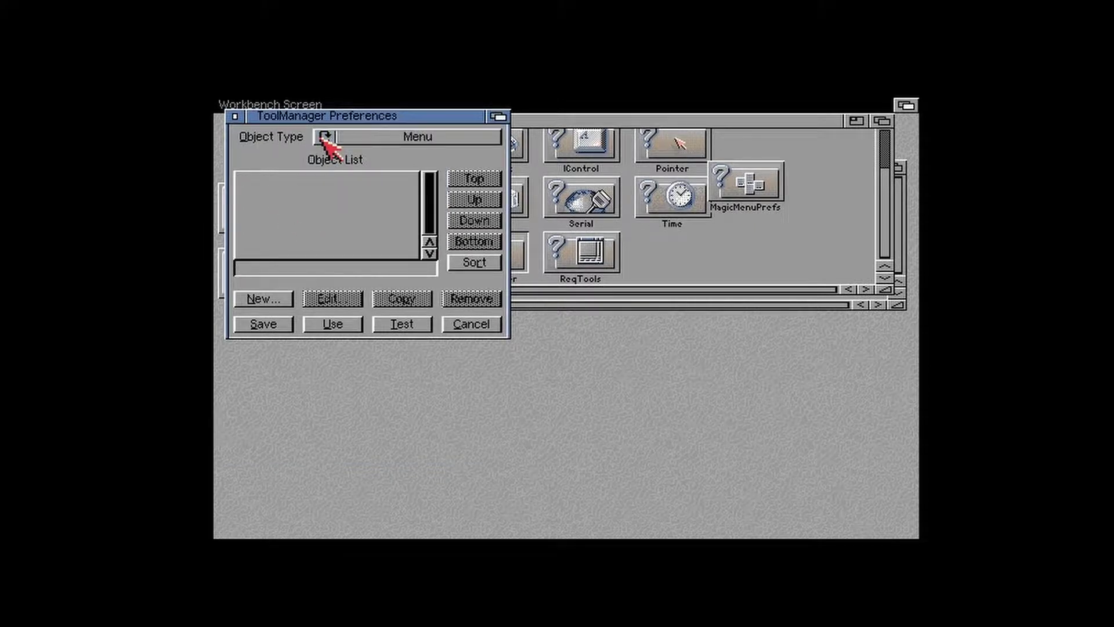
pyautogui.click(323, 136)
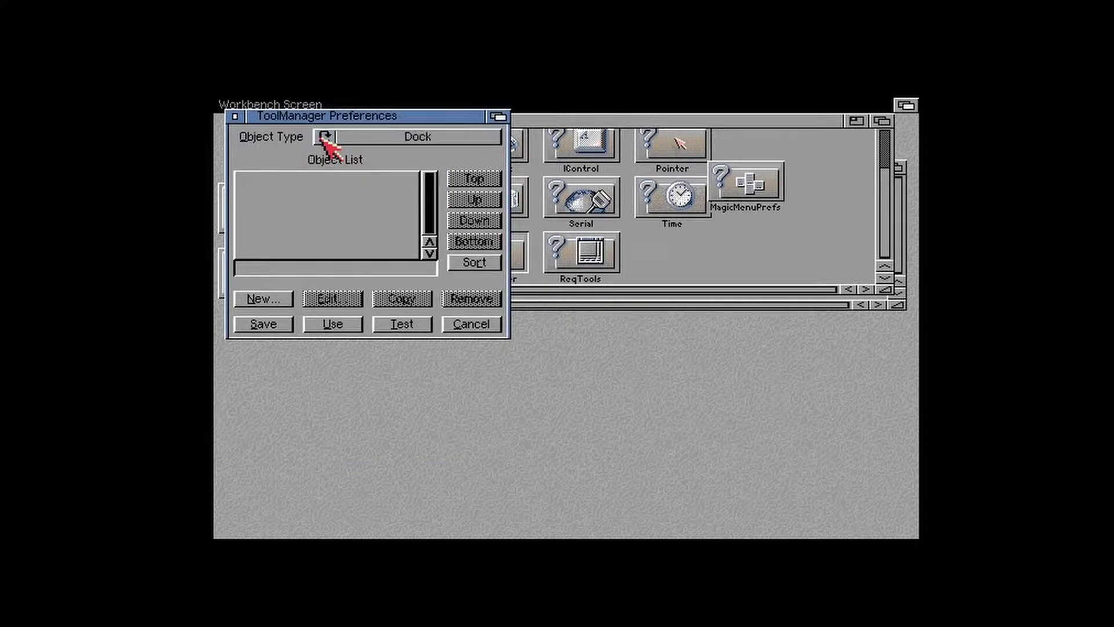
pyautogui.click(264, 299)
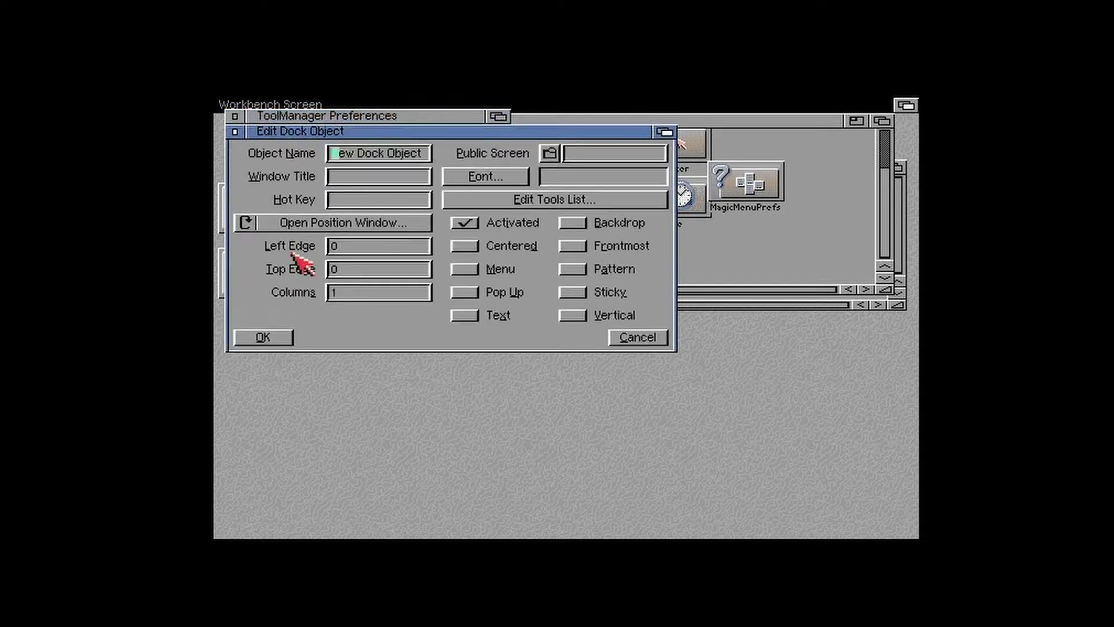
pyautogui.press('Delete')
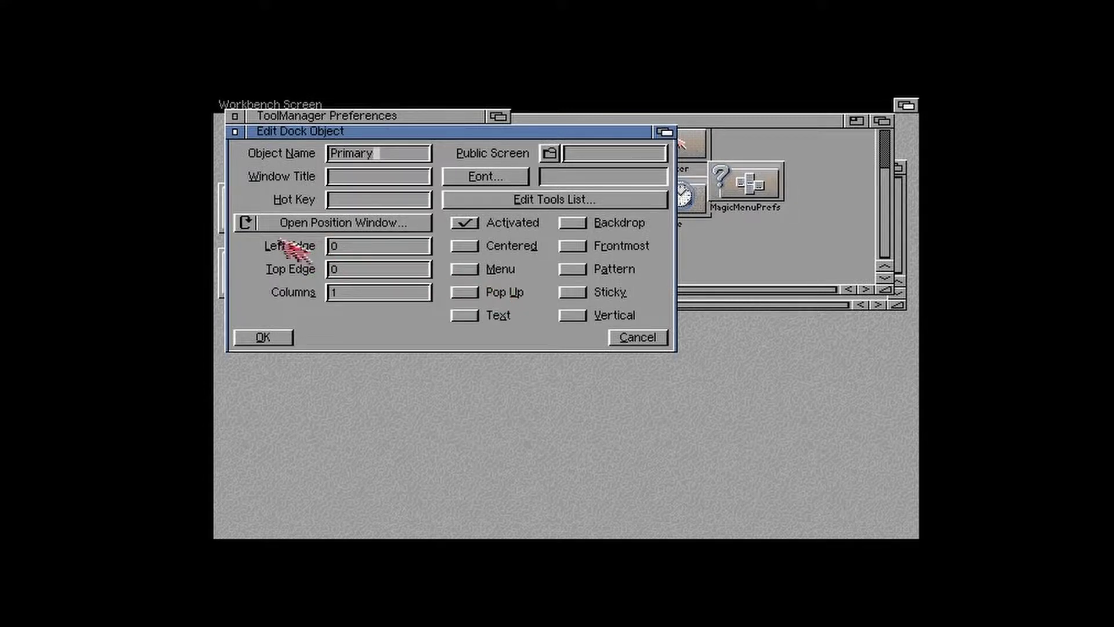
# Step: Position the Primary dock with its left edge at 900 and its top edge at 15
pyautogui.click(255, 226)
pyautogui.click(247, 108)
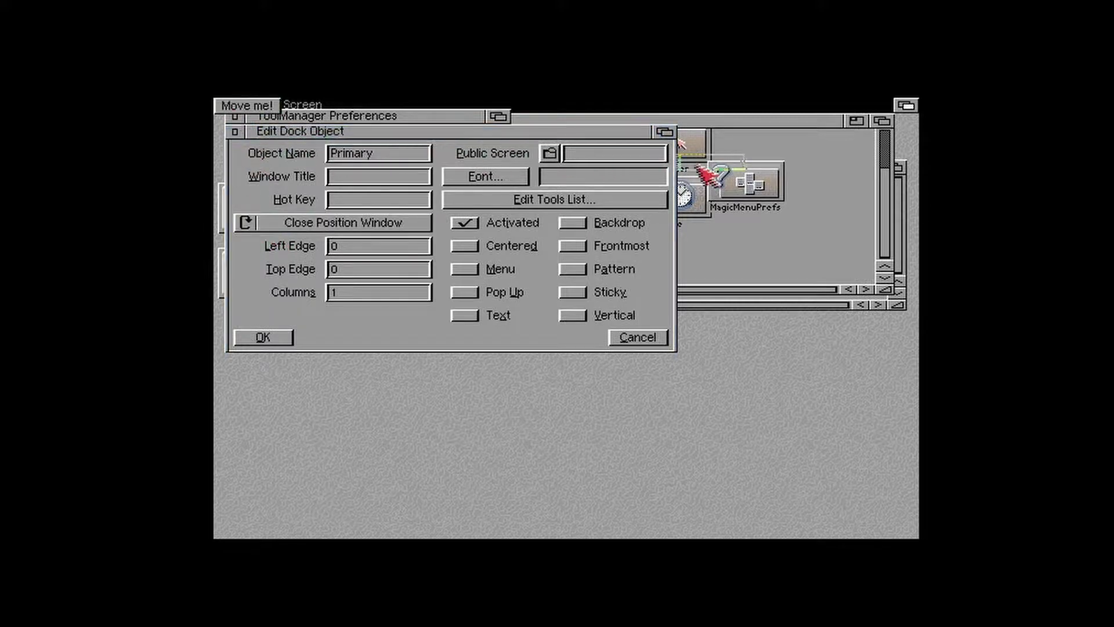
pyautogui.moveTo(696, 164); pyautogui.dragTo(697, 165)
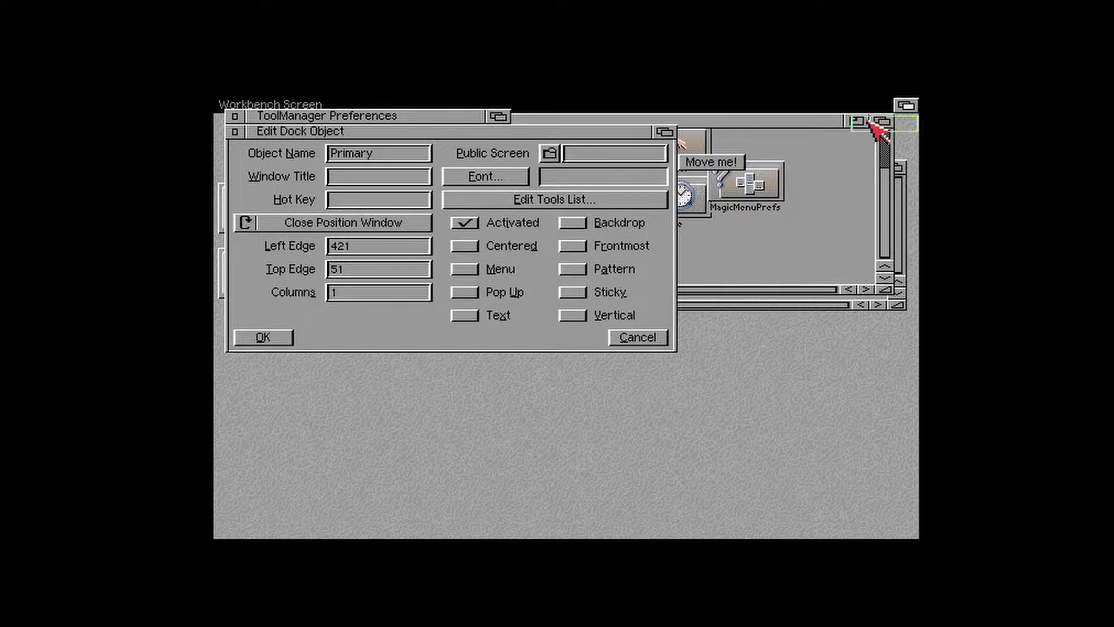
pyautogui.moveTo(870, 120); pyautogui.dragTo(873, 119)
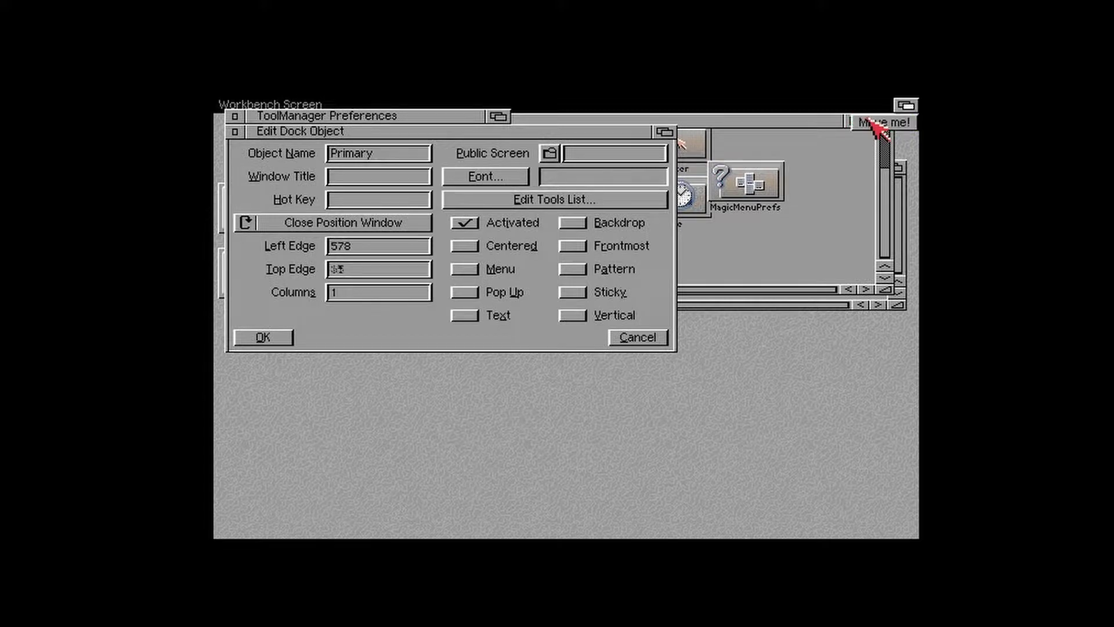
pyautogui.click(361, 251)
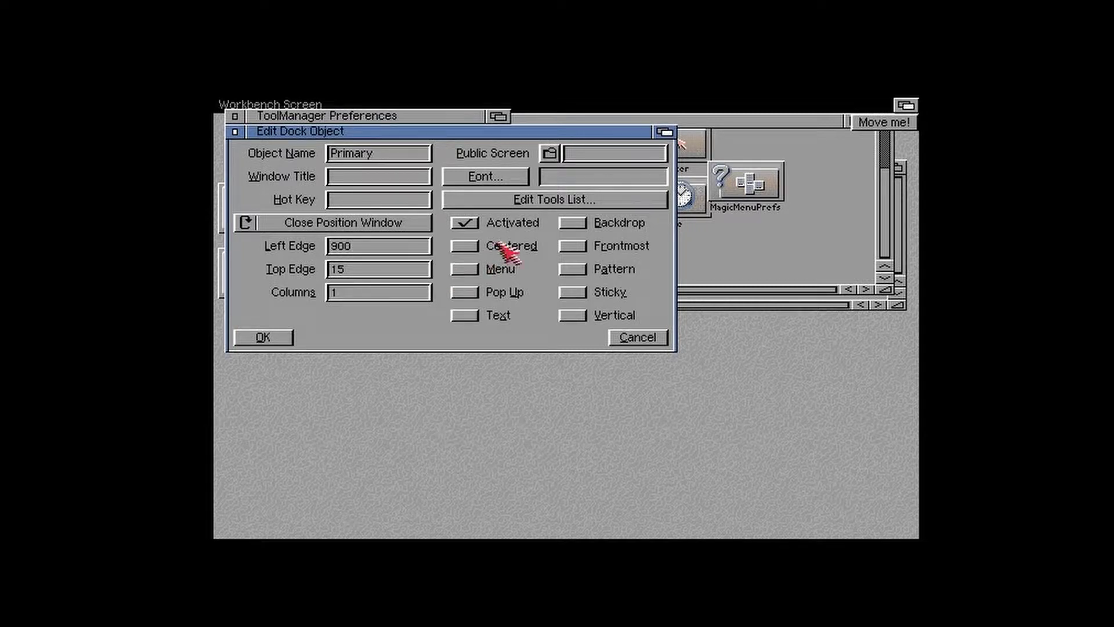
# Step: Add a tool to the Primary dock's tools list using the Shell exec object and the Shell image object
pyautogui.click(545, 200)
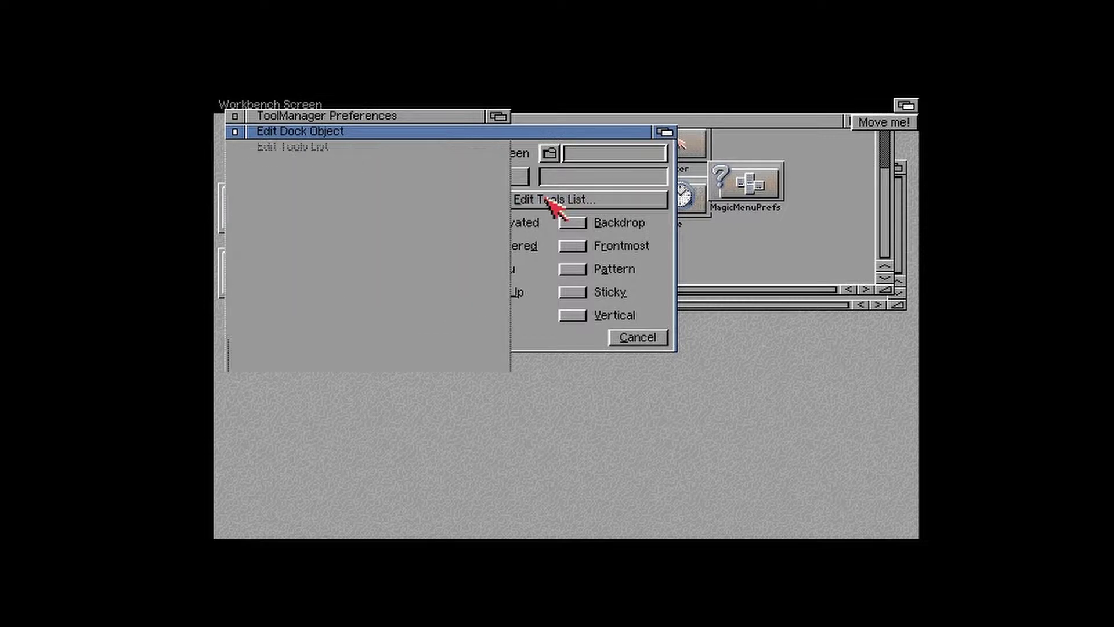
pyautogui.click(274, 215)
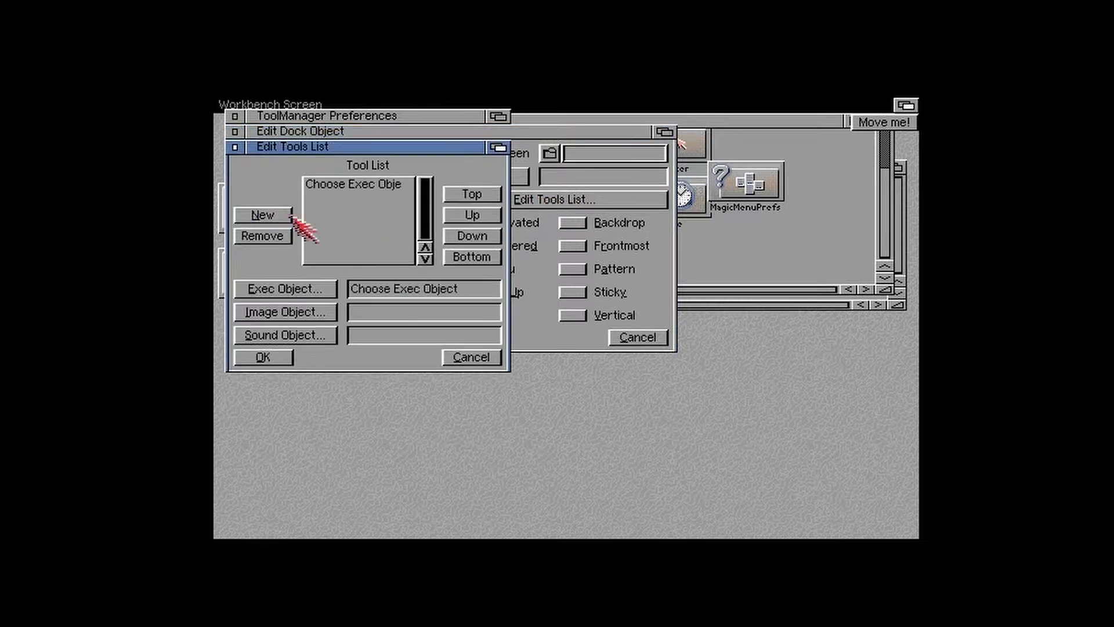
pyautogui.click(331, 289)
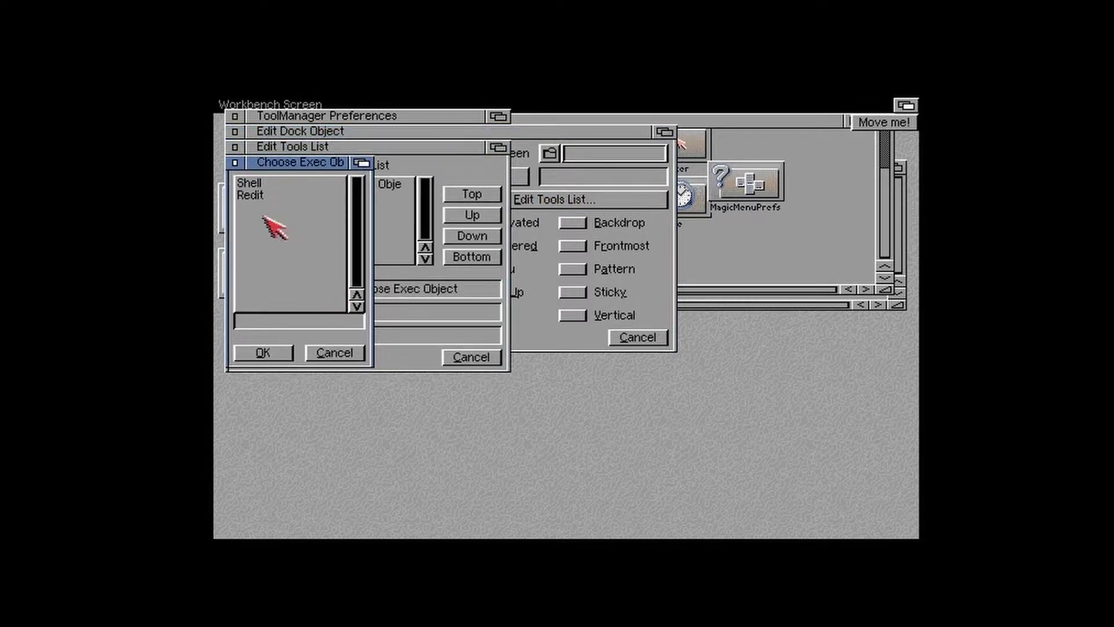
pyautogui.click(263, 353)
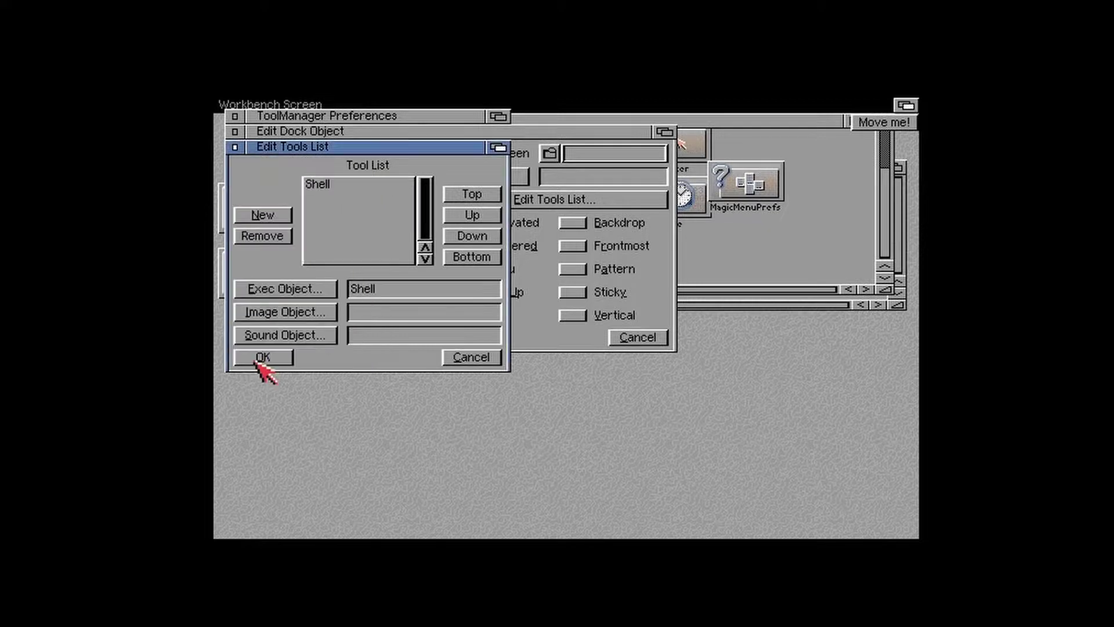
pyautogui.click(284, 313)
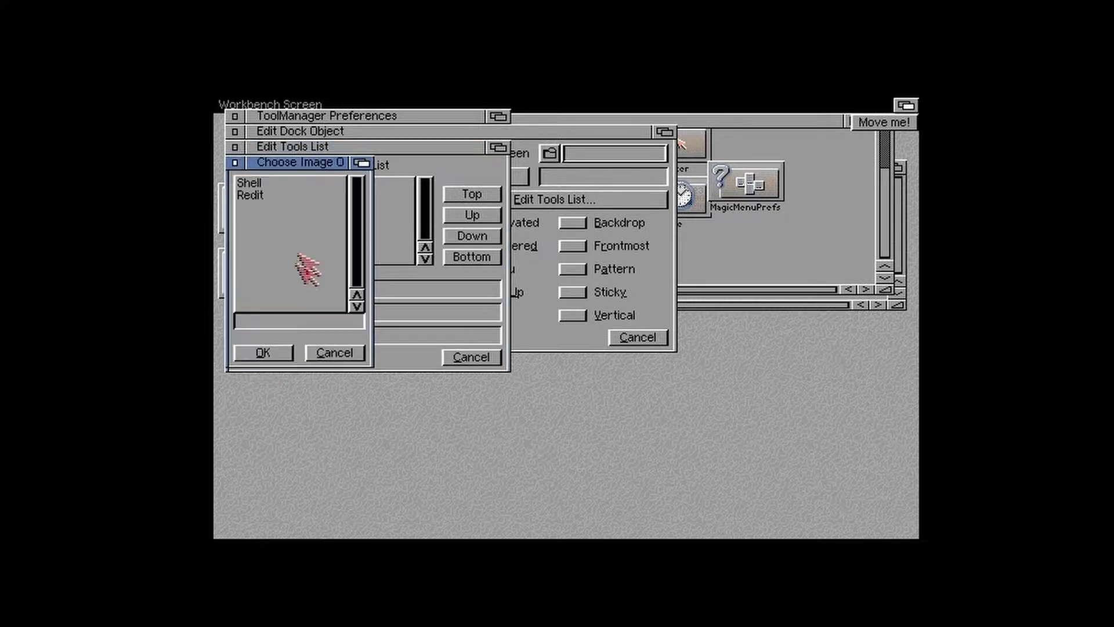
pyautogui.click(268, 184)
pyautogui.click(272, 353)
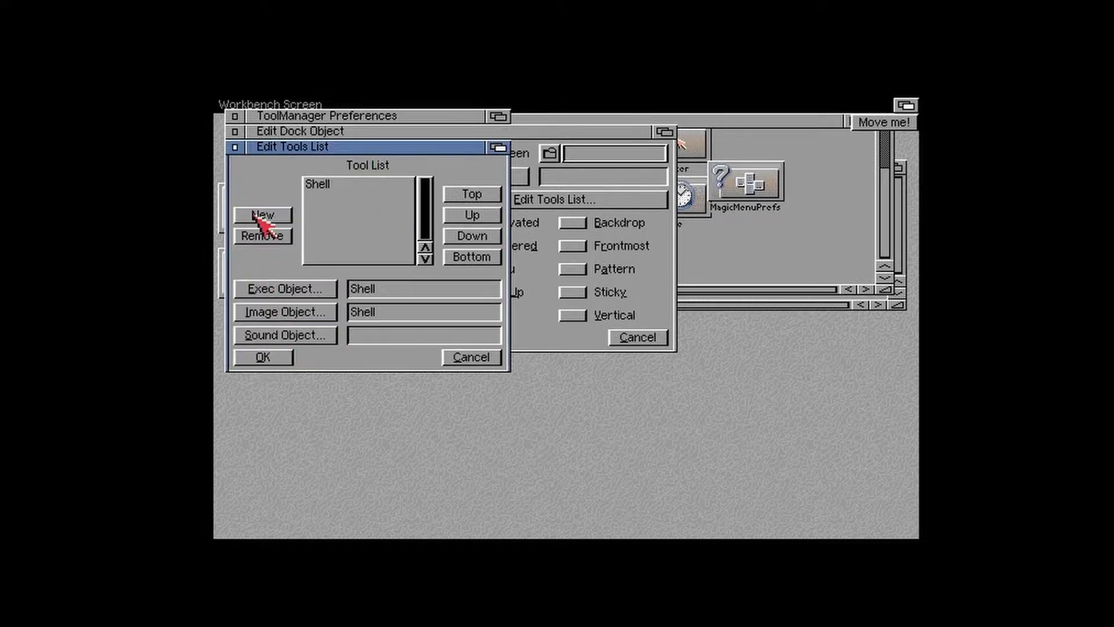
# Step: Add a second dock tool with the Redit exec and image objects, accept the dock and save the ToolManager preferences
pyautogui.click(258, 215)
pyautogui.click(286, 290)
pyautogui.click(267, 196)
pyautogui.click(273, 353)
pyautogui.click(284, 310)
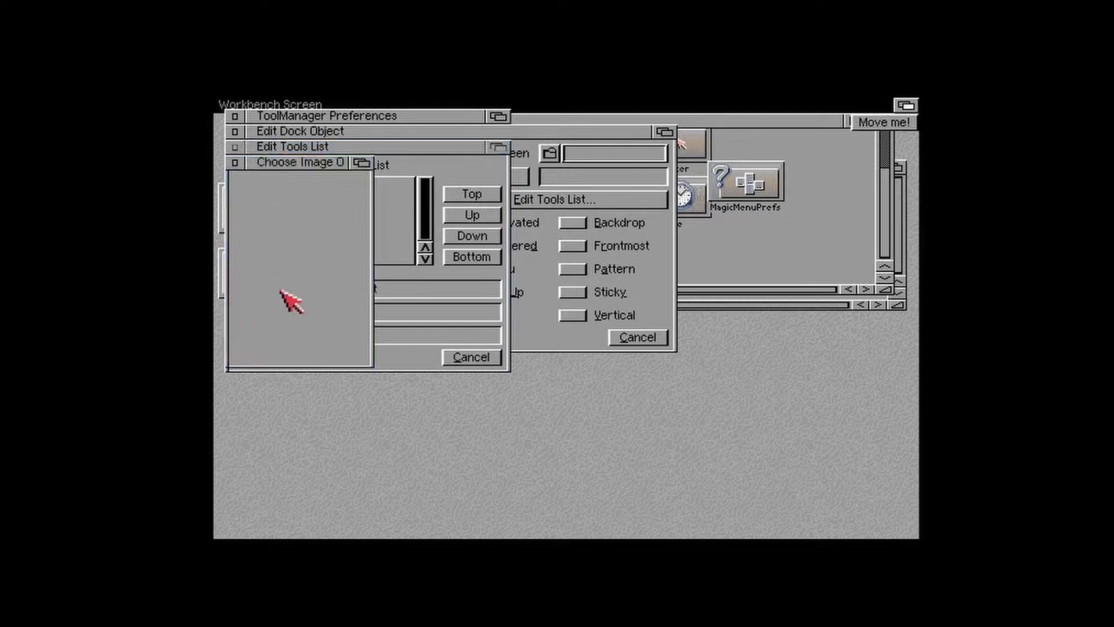
pyautogui.click(268, 196)
pyautogui.click(272, 356)
pyautogui.click(280, 354)
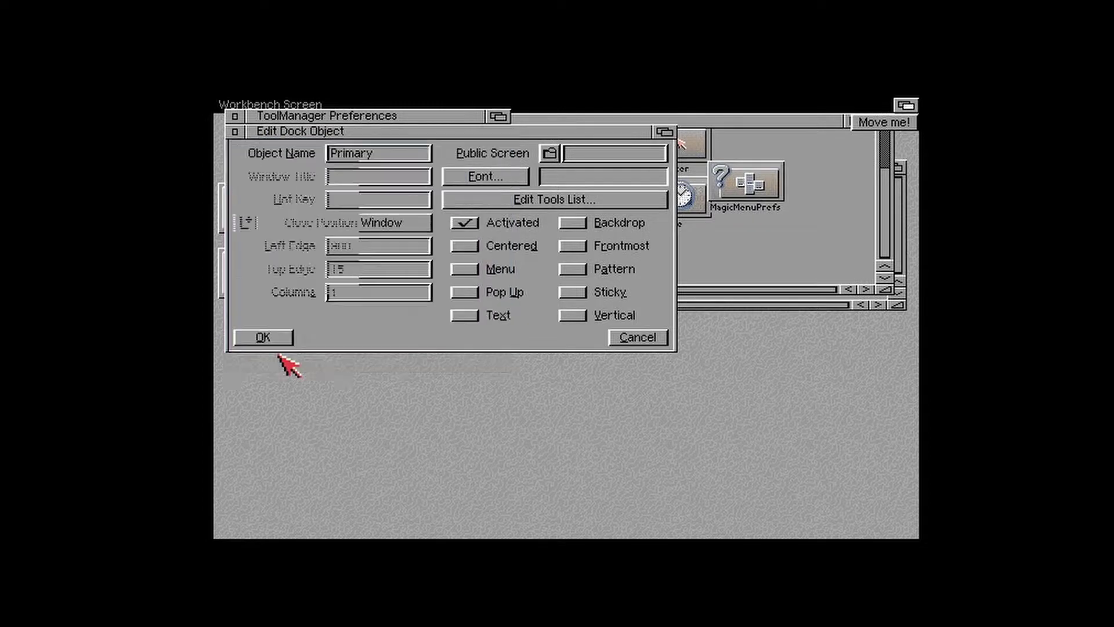
pyautogui.click(280, 339)
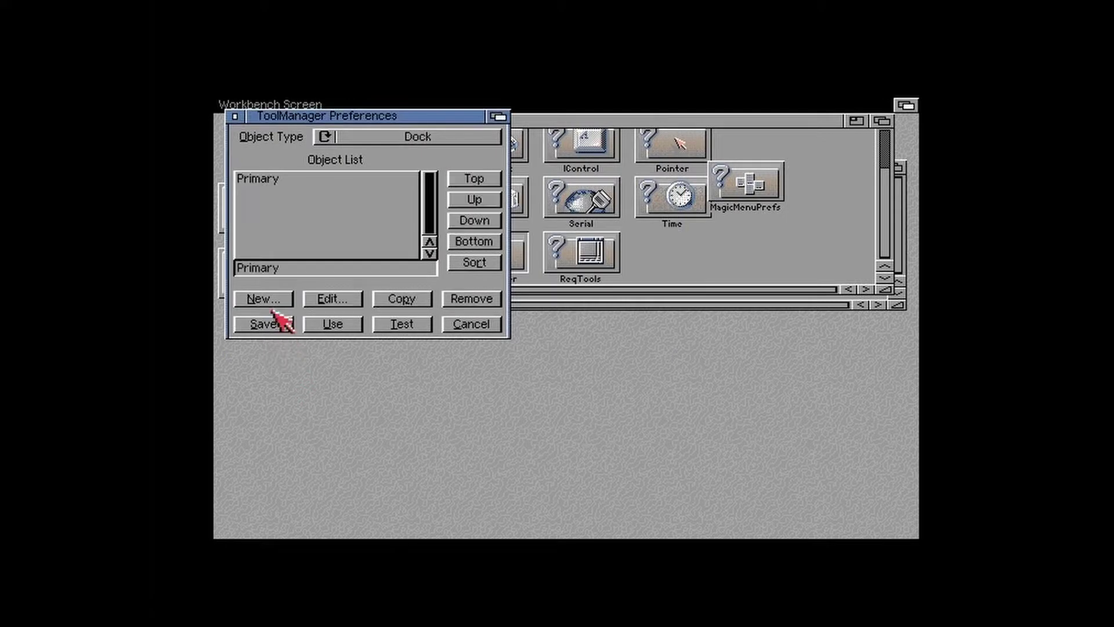
pyautogui.click(262, 324)
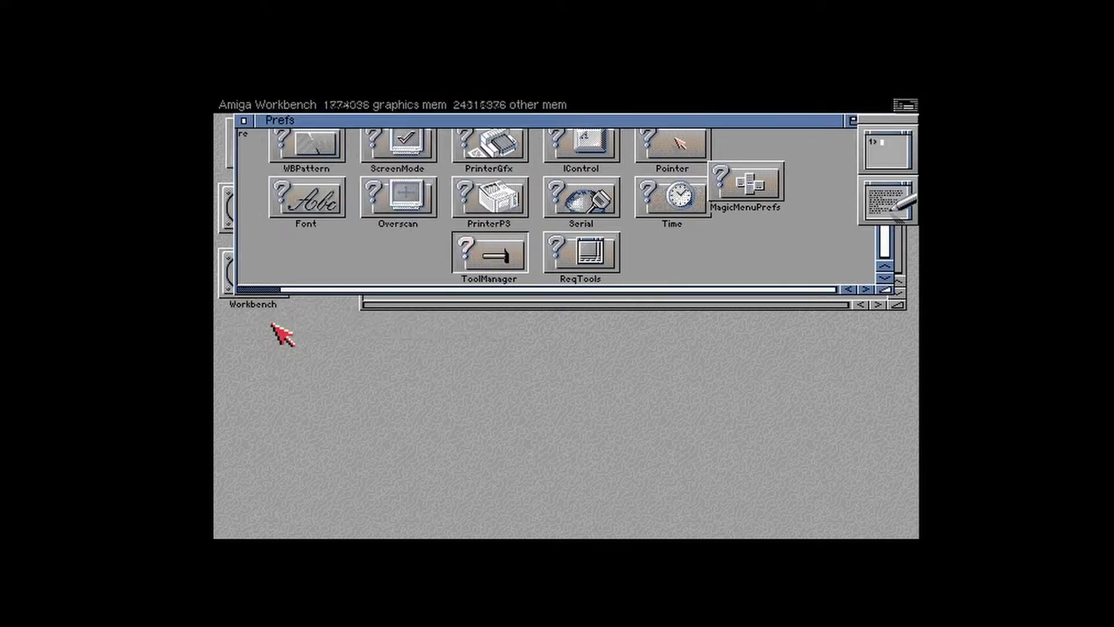
# Step: Test the new dock by launching Shell and Redit from it, closing each one again
pyautogui.click(877, 156)
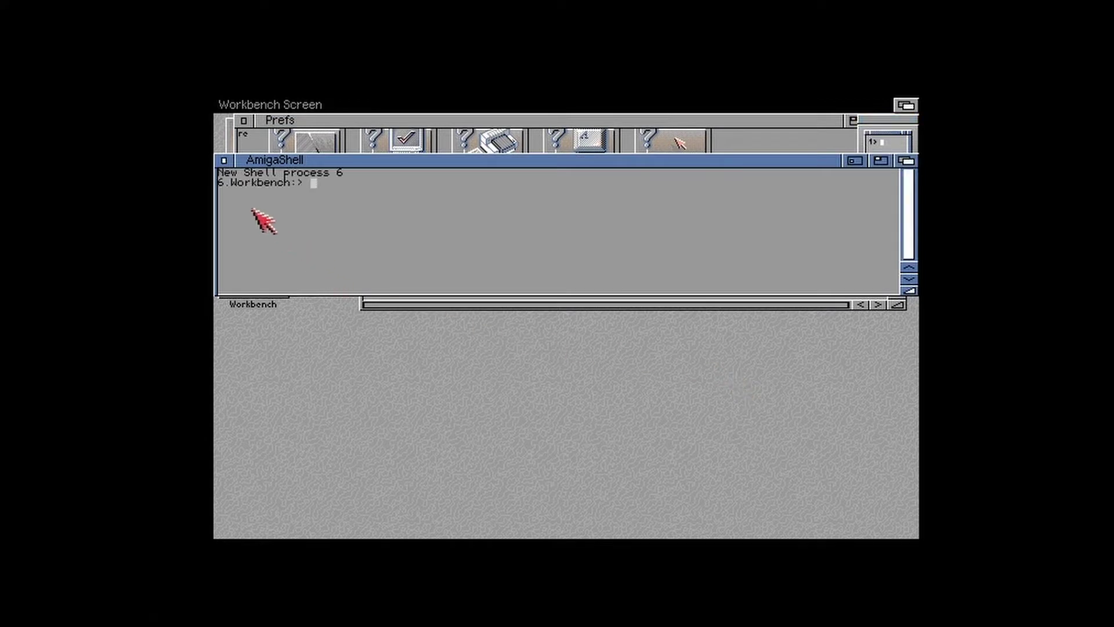
pyautogui.click(224, 160)
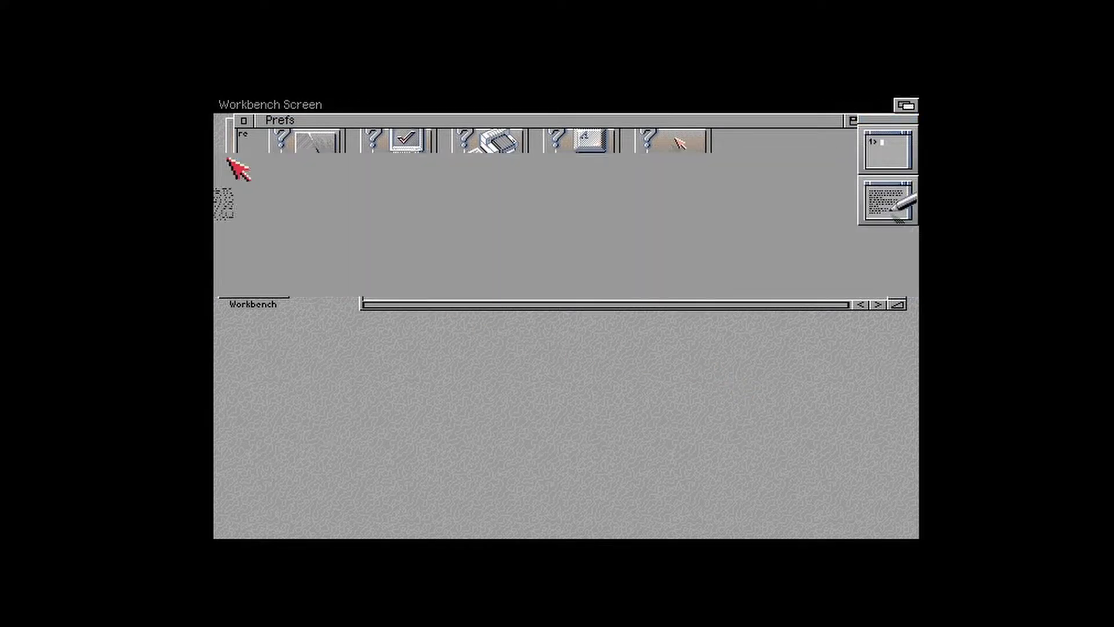
pyautogui.click(876, 214)
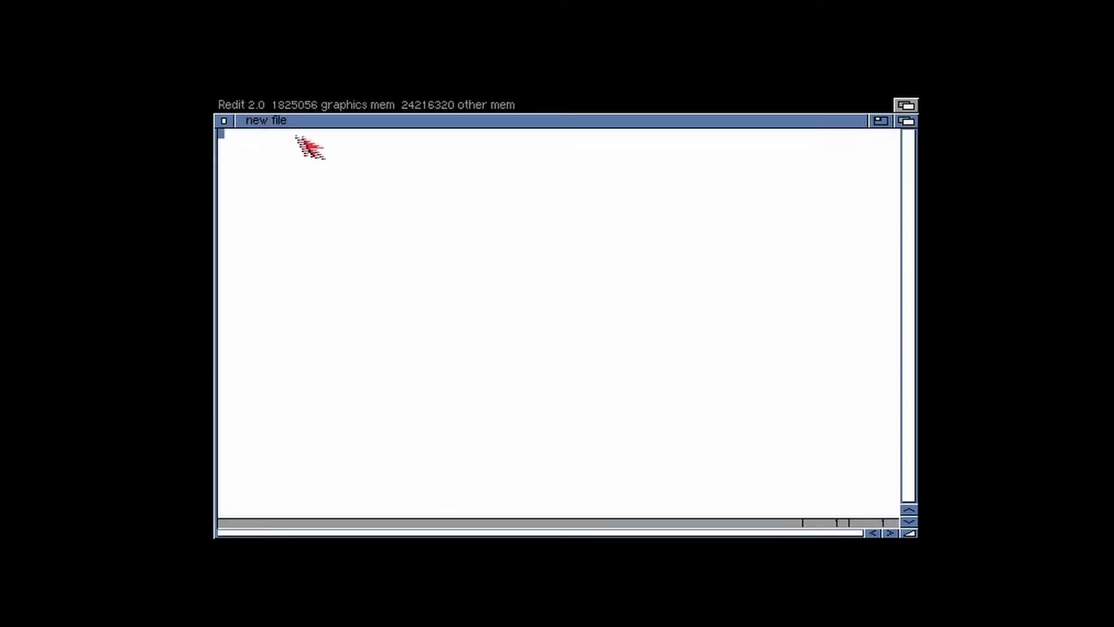
pyautogui.click(225, 120)
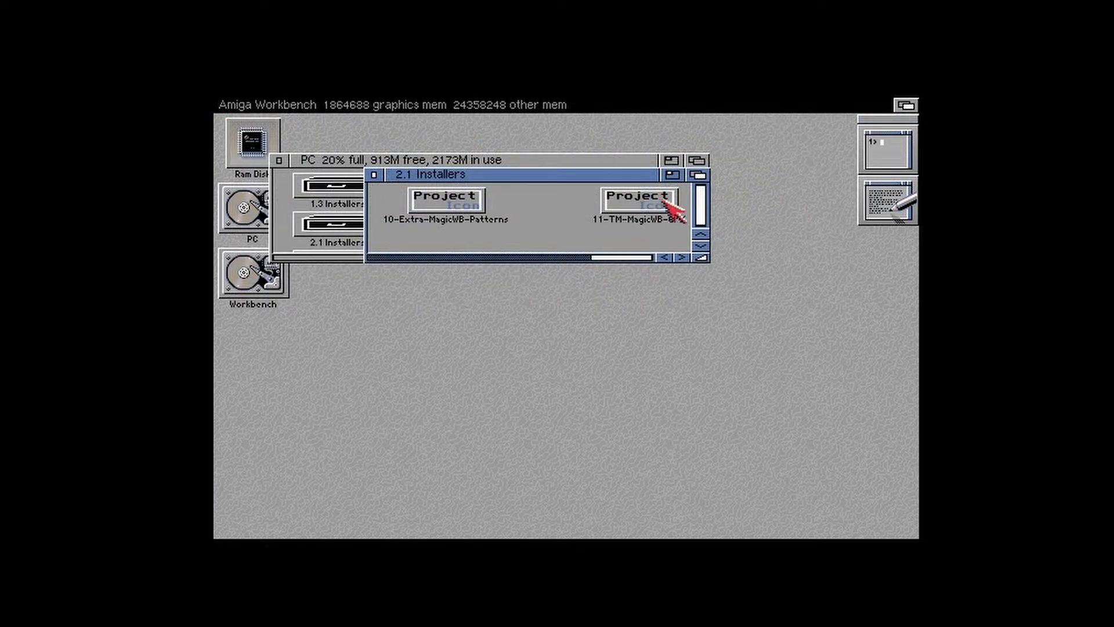
# Step: Run the 11-TM-MagicWB-GFX installer script from the 2.1 Installers drawer
pyautogui.doubleClick(659, 203)
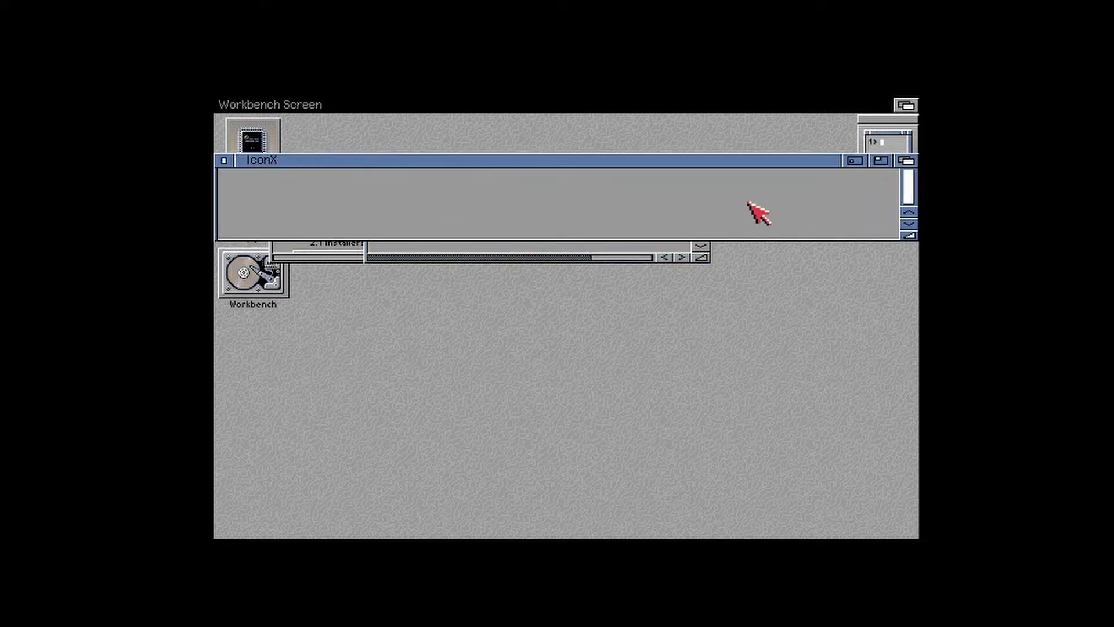
pyautogui.click(880, 162)
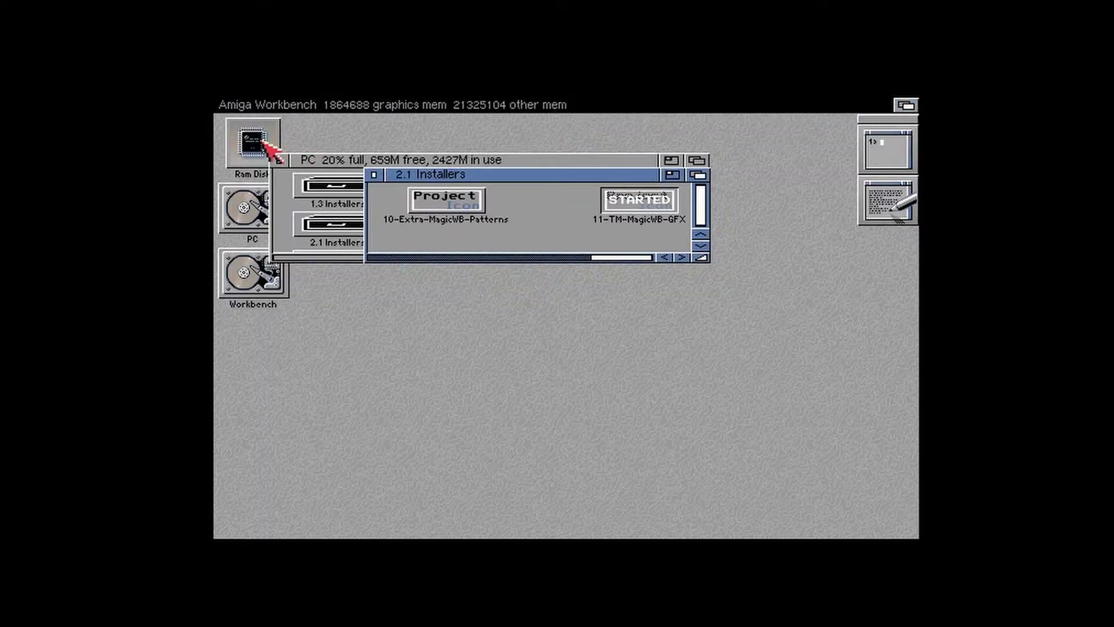
# Step: Open the Ram Disk, show all of its files and open the Toolmanager drawer
pyautogui.doubleClick(265, 143)
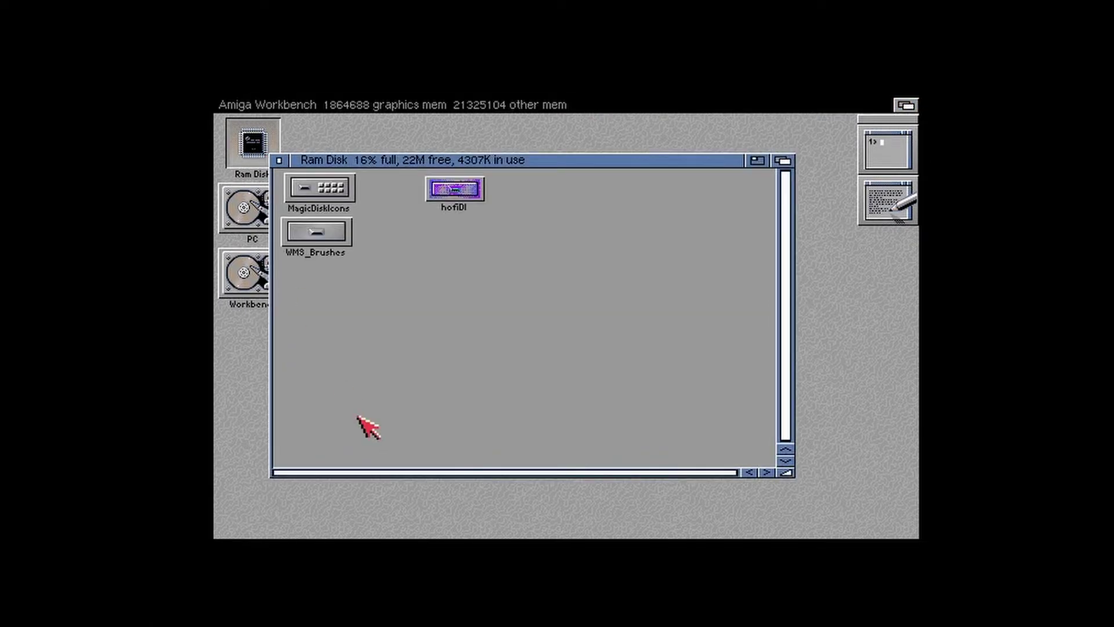
pyautogui.rightClick(380, 400)
pyautogui.moveTo(375, 400)
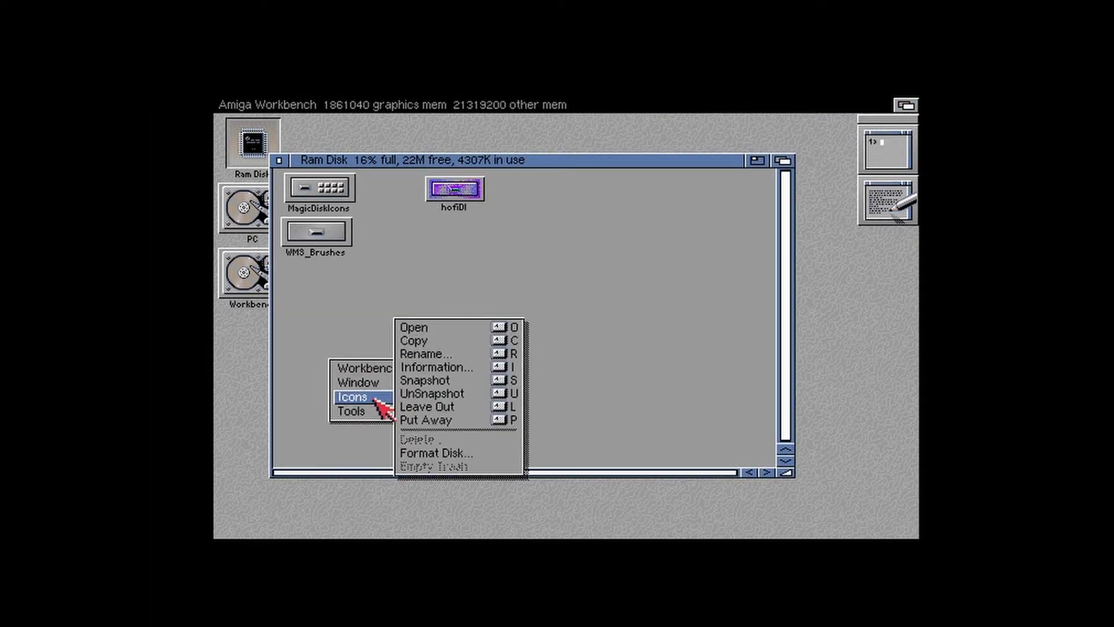
pyautogui.moveTo(489, 435)
pyautogui.click(548, 429)
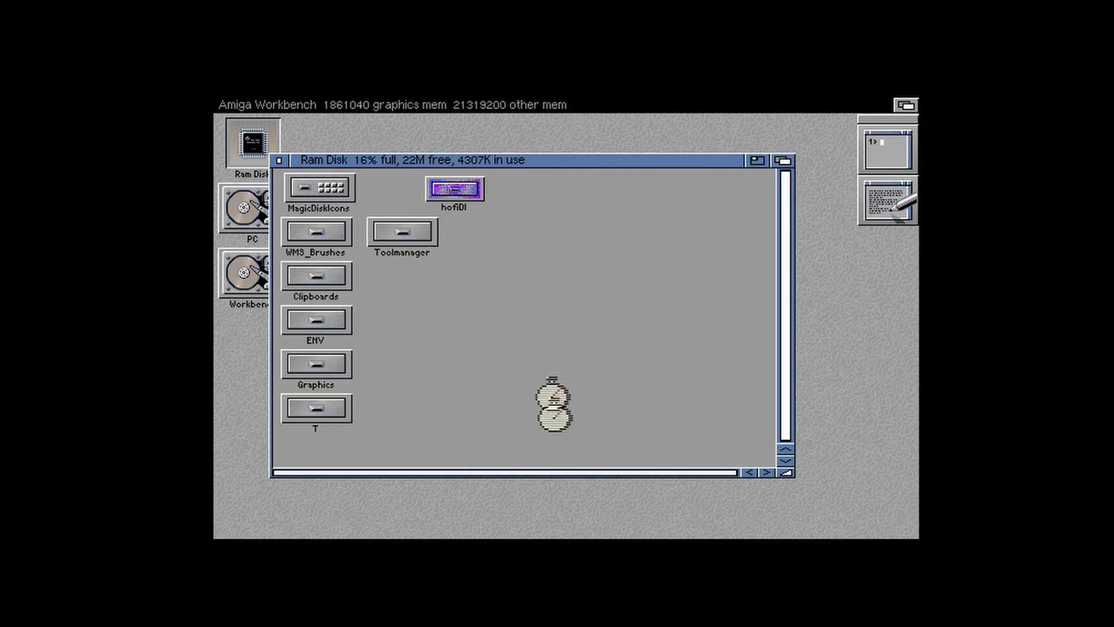
pyautogui.doubleClick(401, 235)
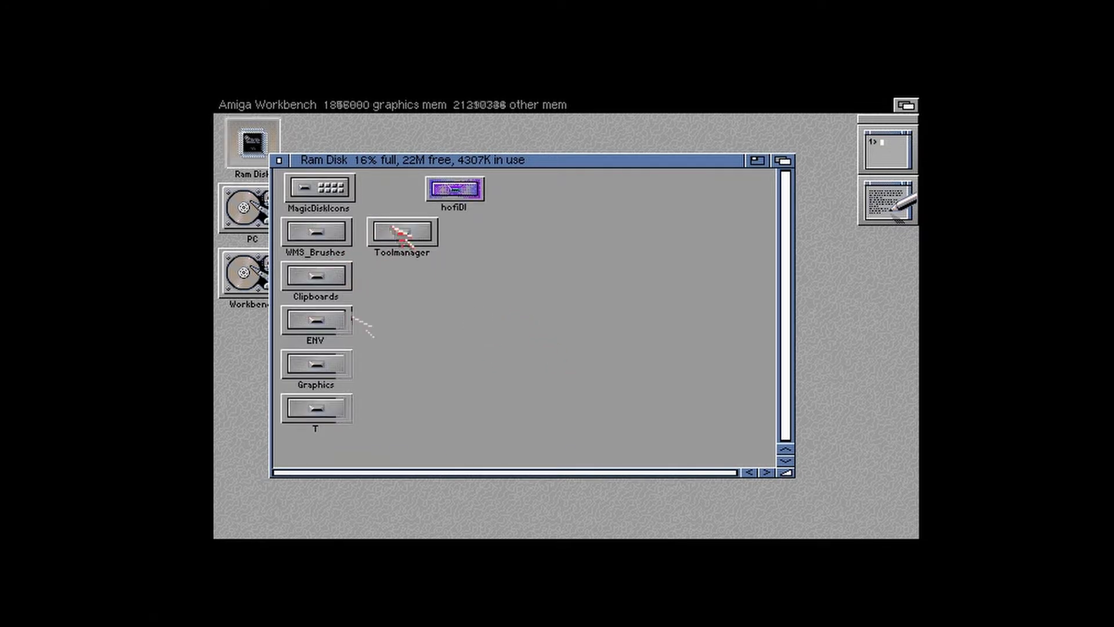
# Step: Close the Ram Disk, 2.1 Installers and PC windows to clear the Workbench desktop
pyautogui.click(279, 161)
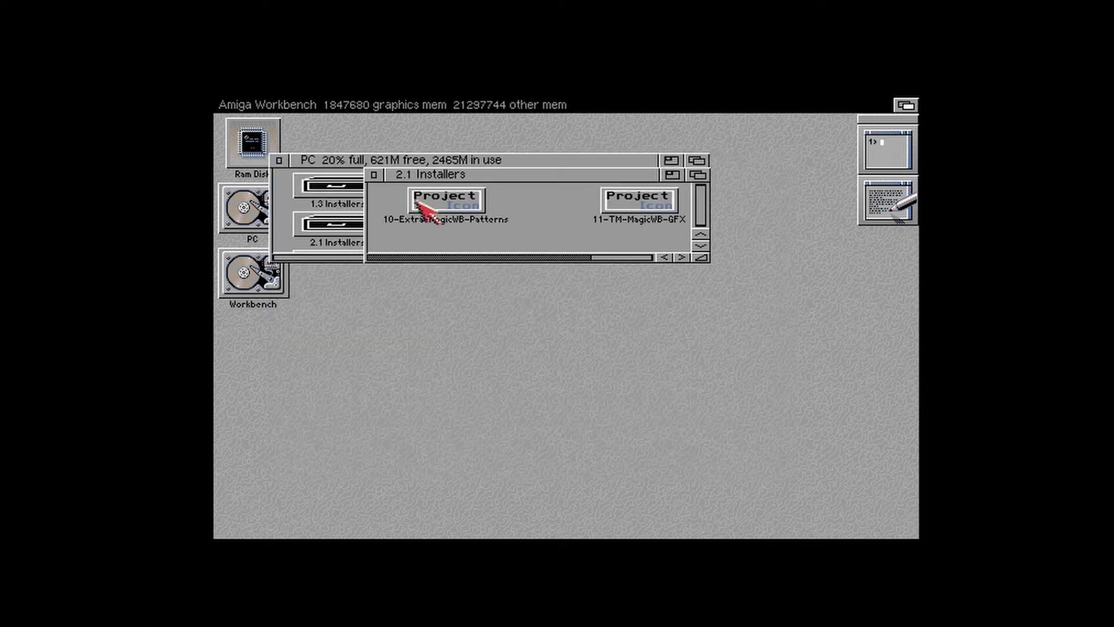
pyautogui.click(371, 175)
pyautogui.click(279, 161)
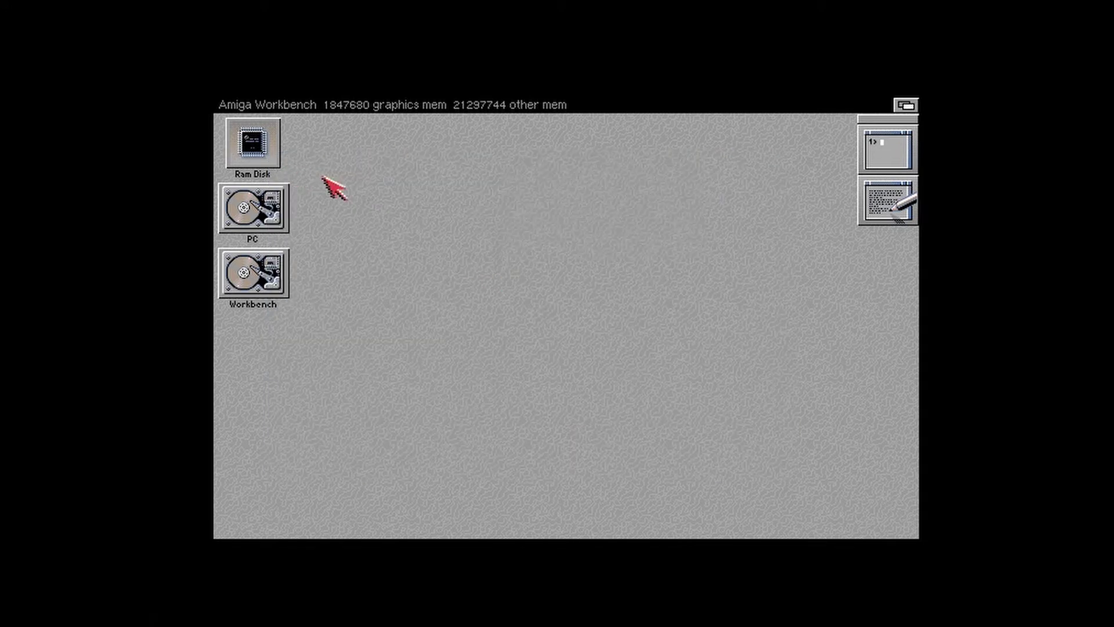